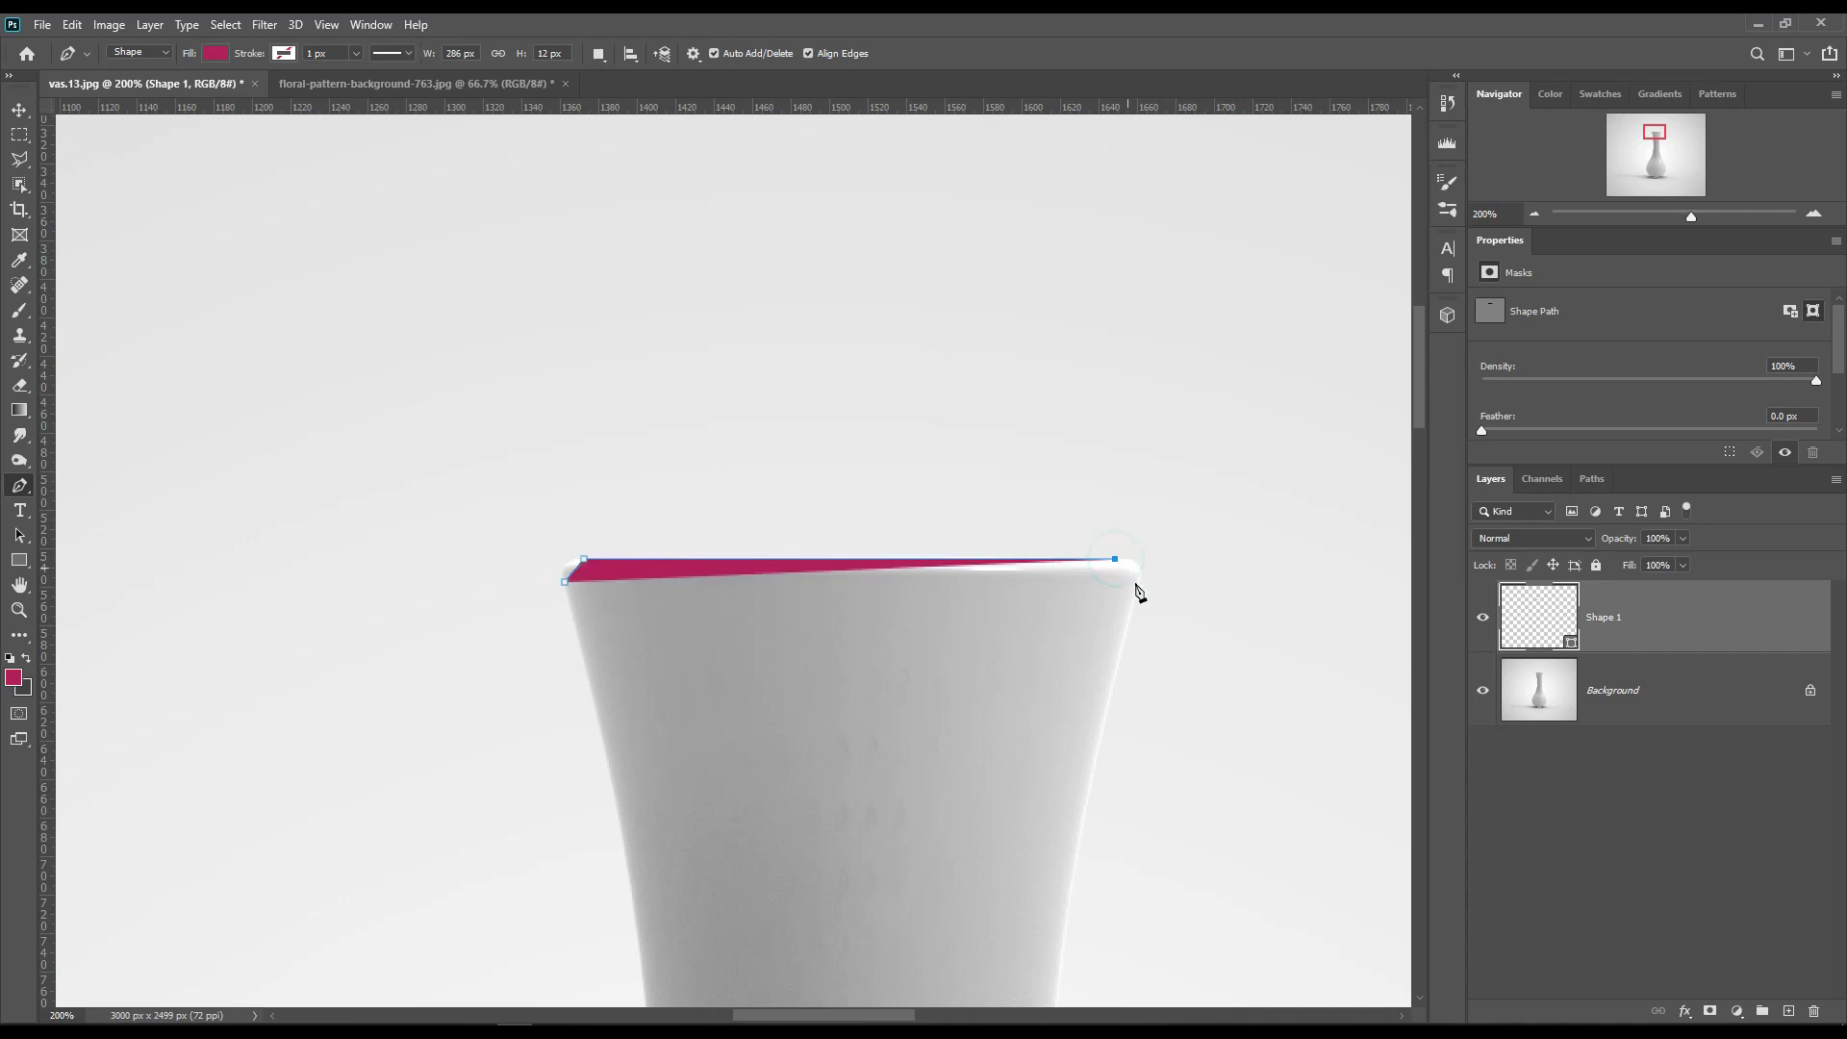
# Step: Complete the Pen shape with rough straight segments around the vase and set the shape layer's opacity to 0%
pyautogui.click(1136, 585)
pyautogui.moveTo(1138, 870); pyautogui.dragTo(1076, 532)
pyautogui.scroll(-10, 933, 734)
pyautogui.hscroll(3, 1047, 598)
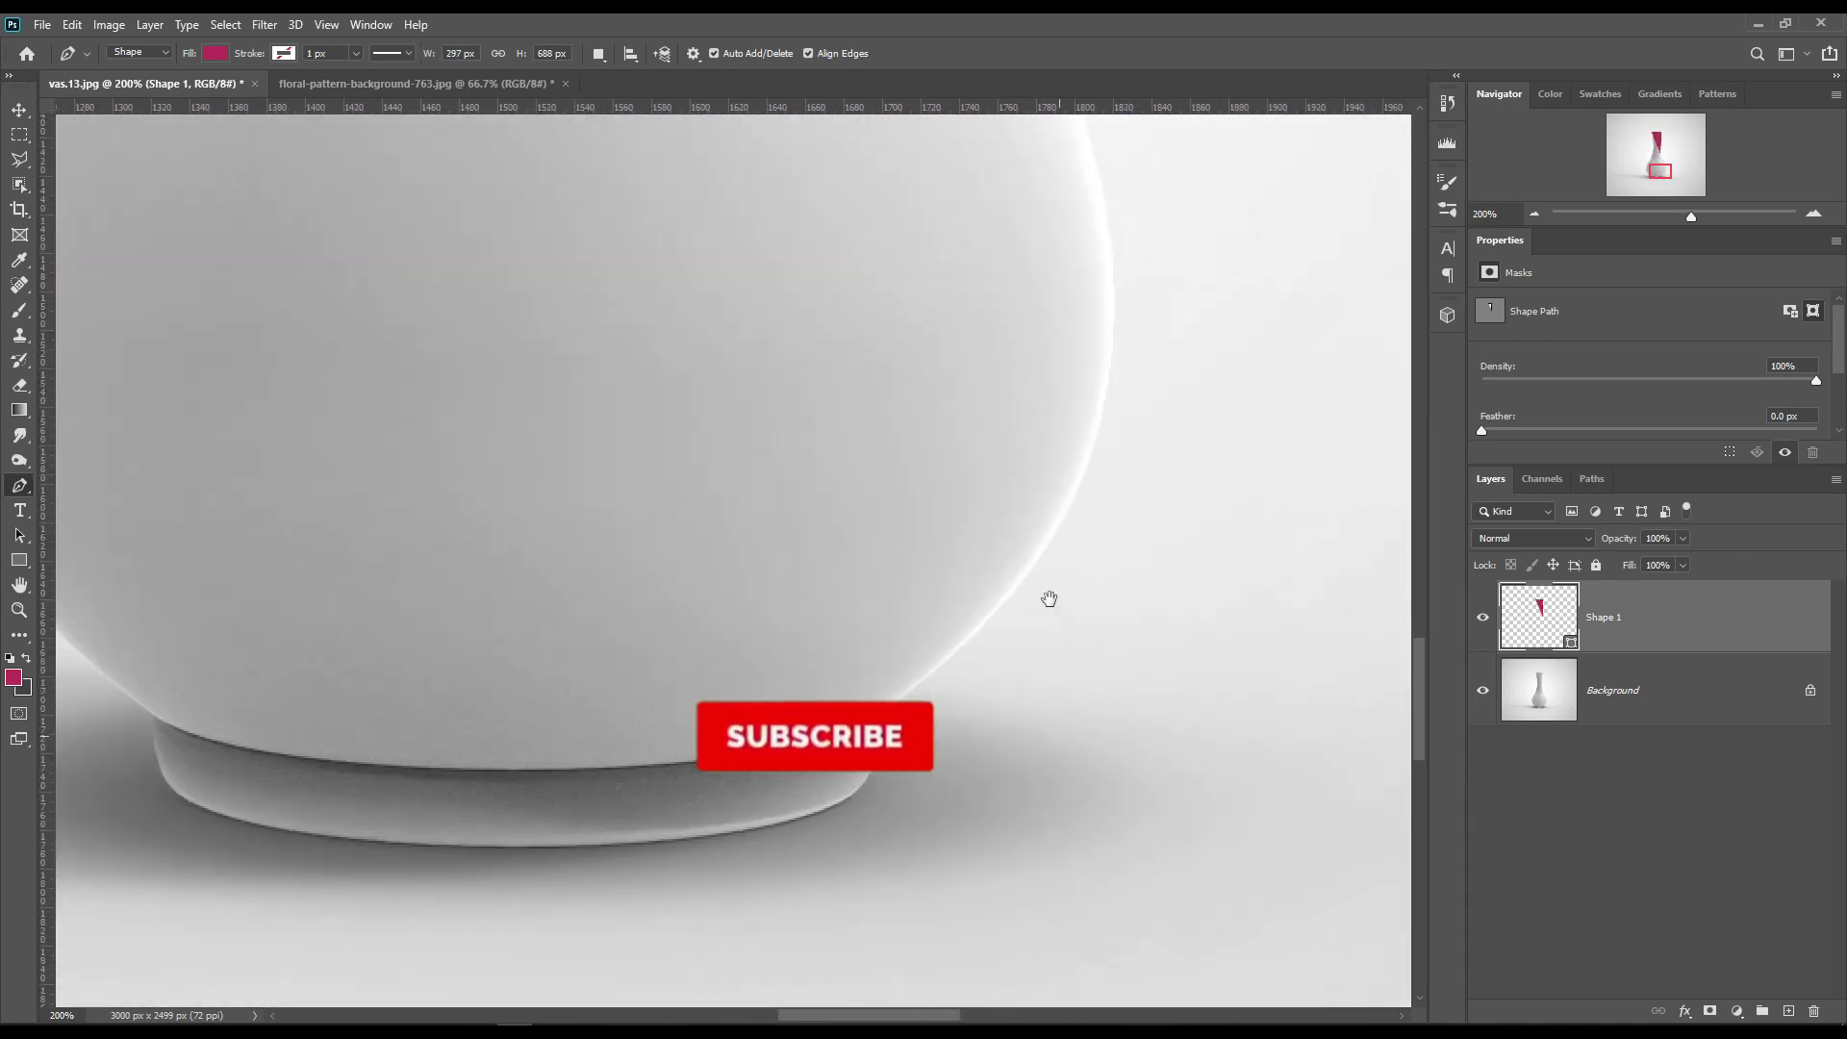
pyautogui.click(820, 813)
pyautogui.hscroll(-6, 207, 817)
pyautogui.scroll(15, 706, 847)
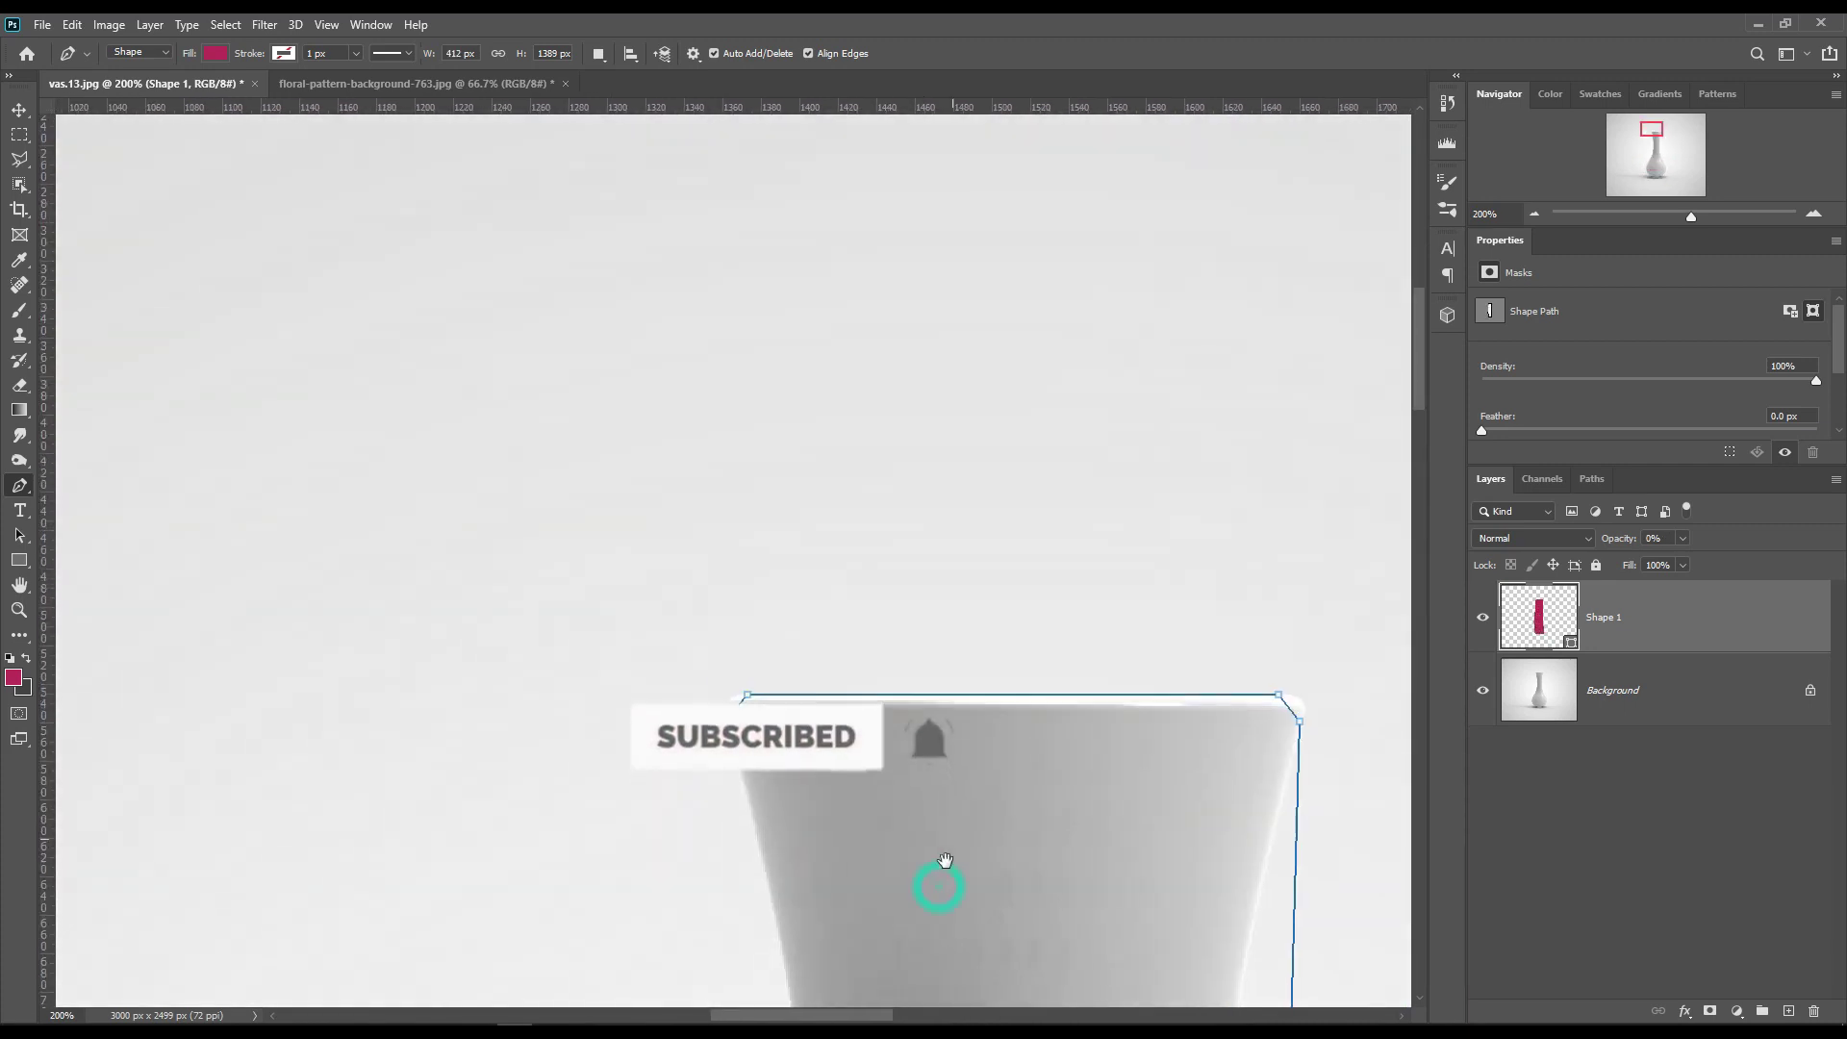
# Step: Add anchor points on the outline's right side and curve it along the vase's neck
pyautogui.rightClick(19, 485)
pyautogui.click(87, 541)
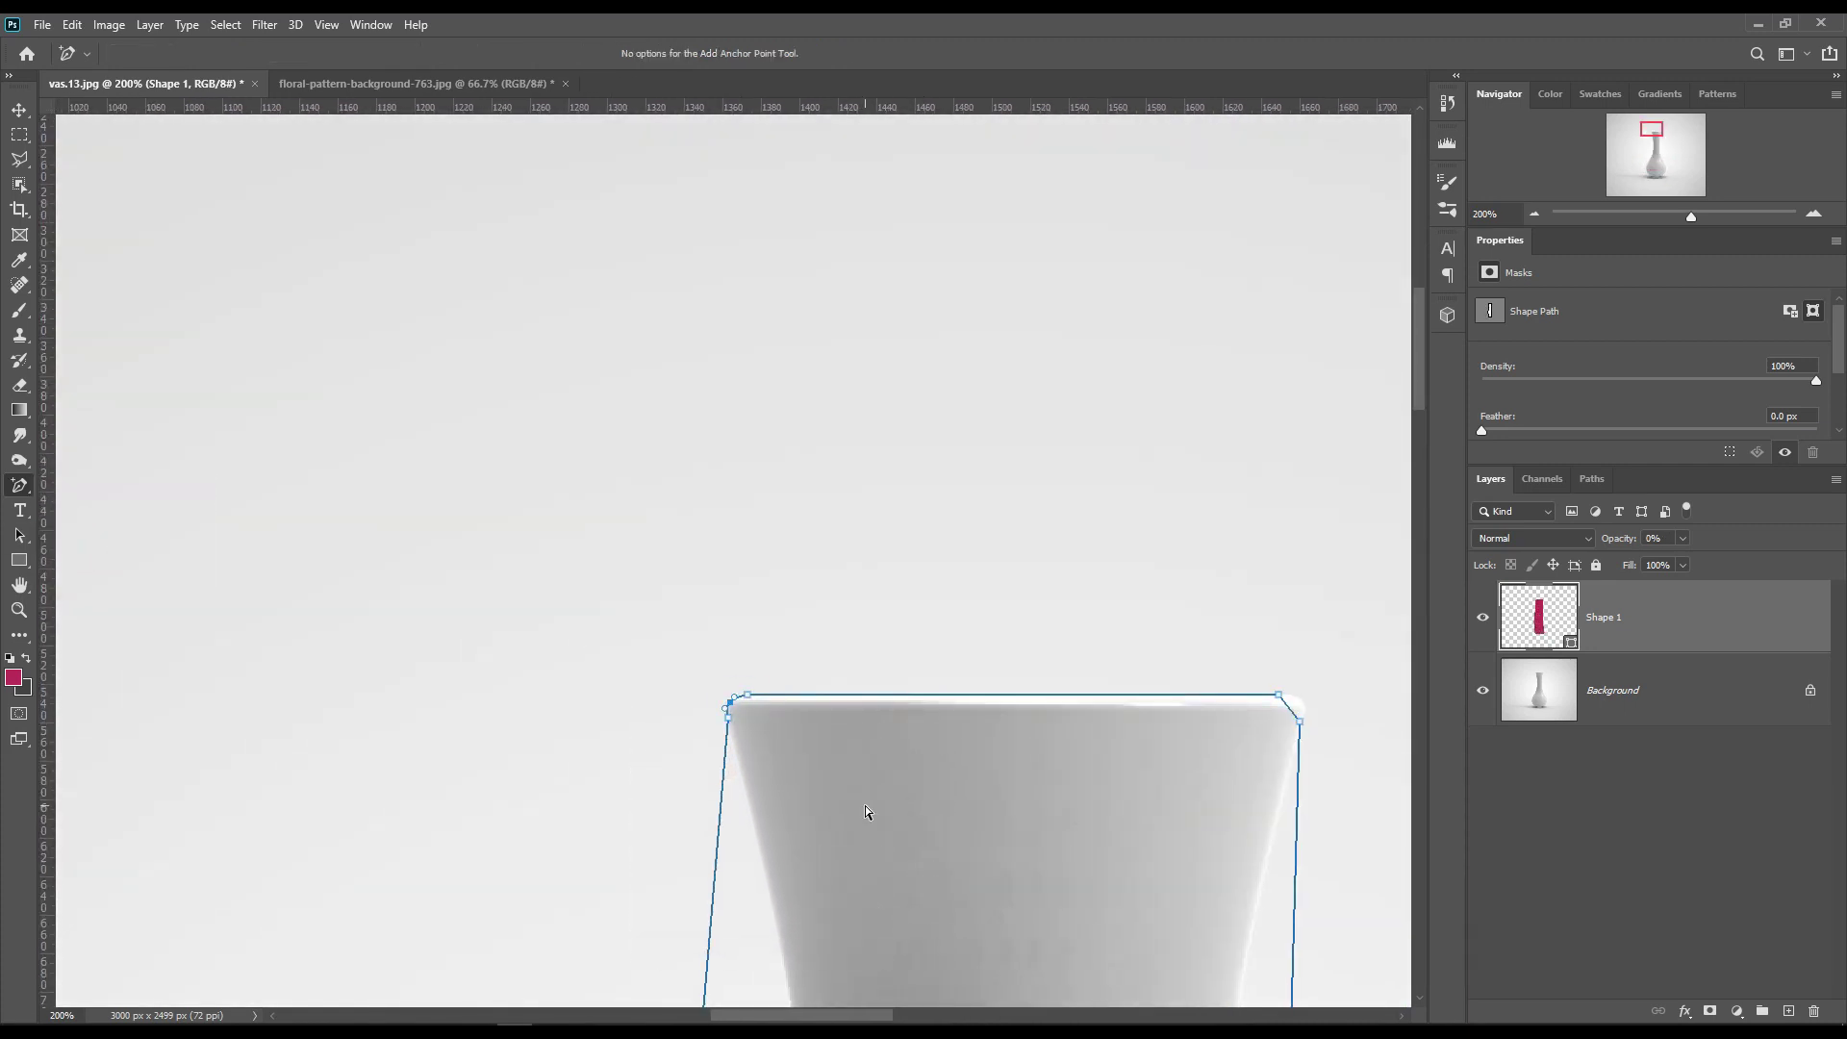
pyautogui.scroll(-8, 1399, 717)
pyautogui.hscroll(2, 1104, 627)
pyautogui.moveTo(1105, 626); pyautogui.dragTo(1031, 632)
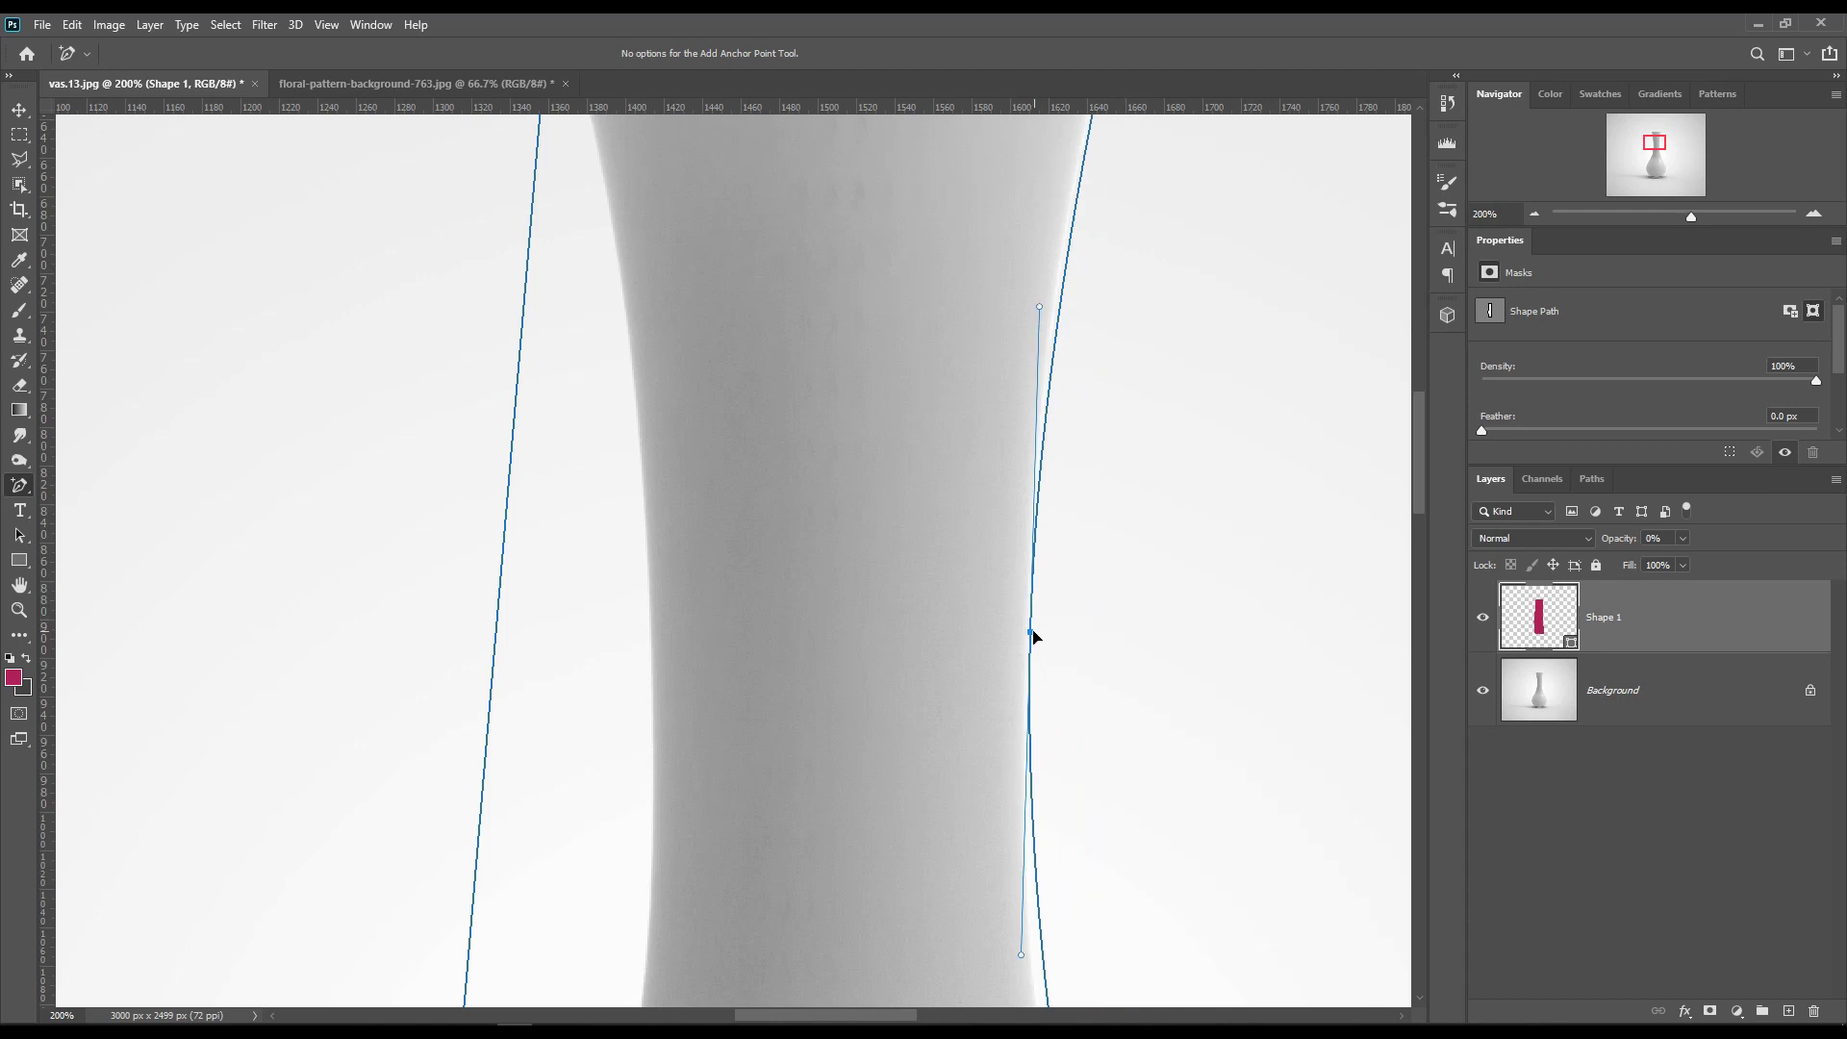
pyautogui.scroll(-5, 1173, 718)
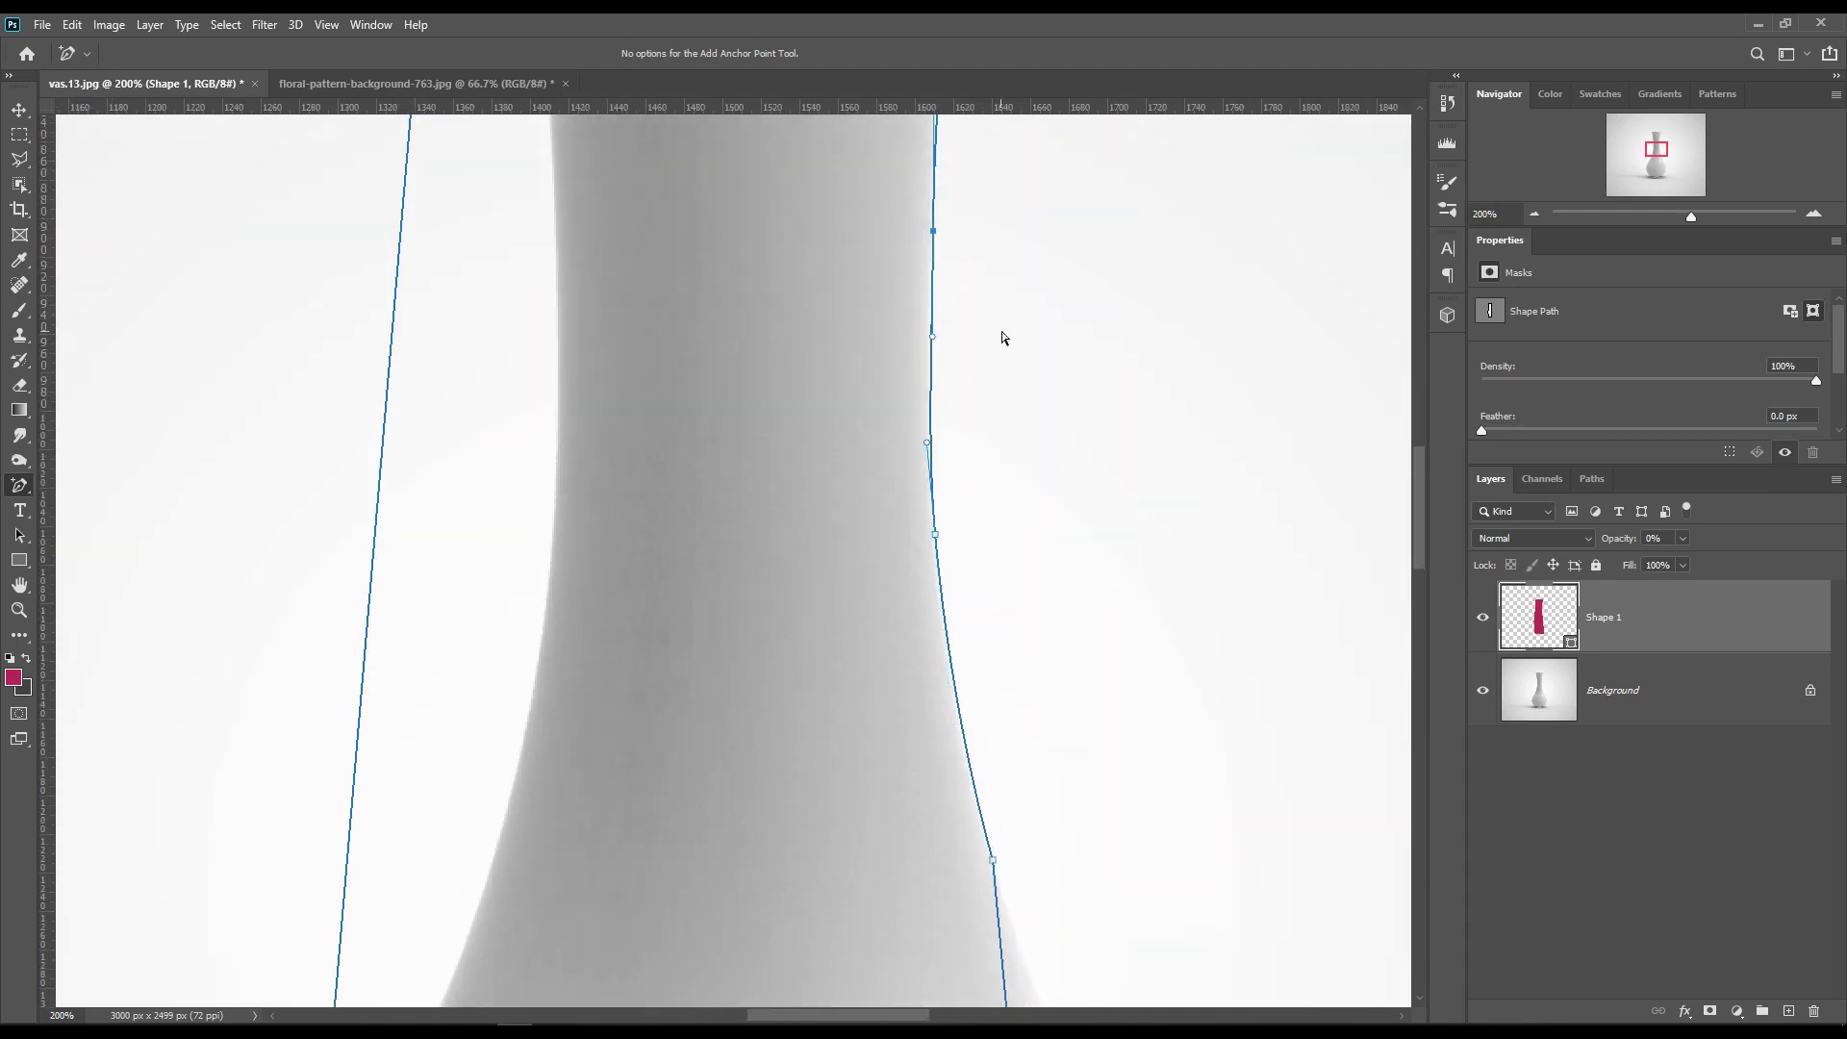
# Step: Add anchor points and curve the outline along both sides of the vase's round body
pyautogui.hotkey('ctrl', '-')
pyautogui.moveTo(656, 589); pyautogui.dragTo(795, 617)
pyautogui.click(678, 350)
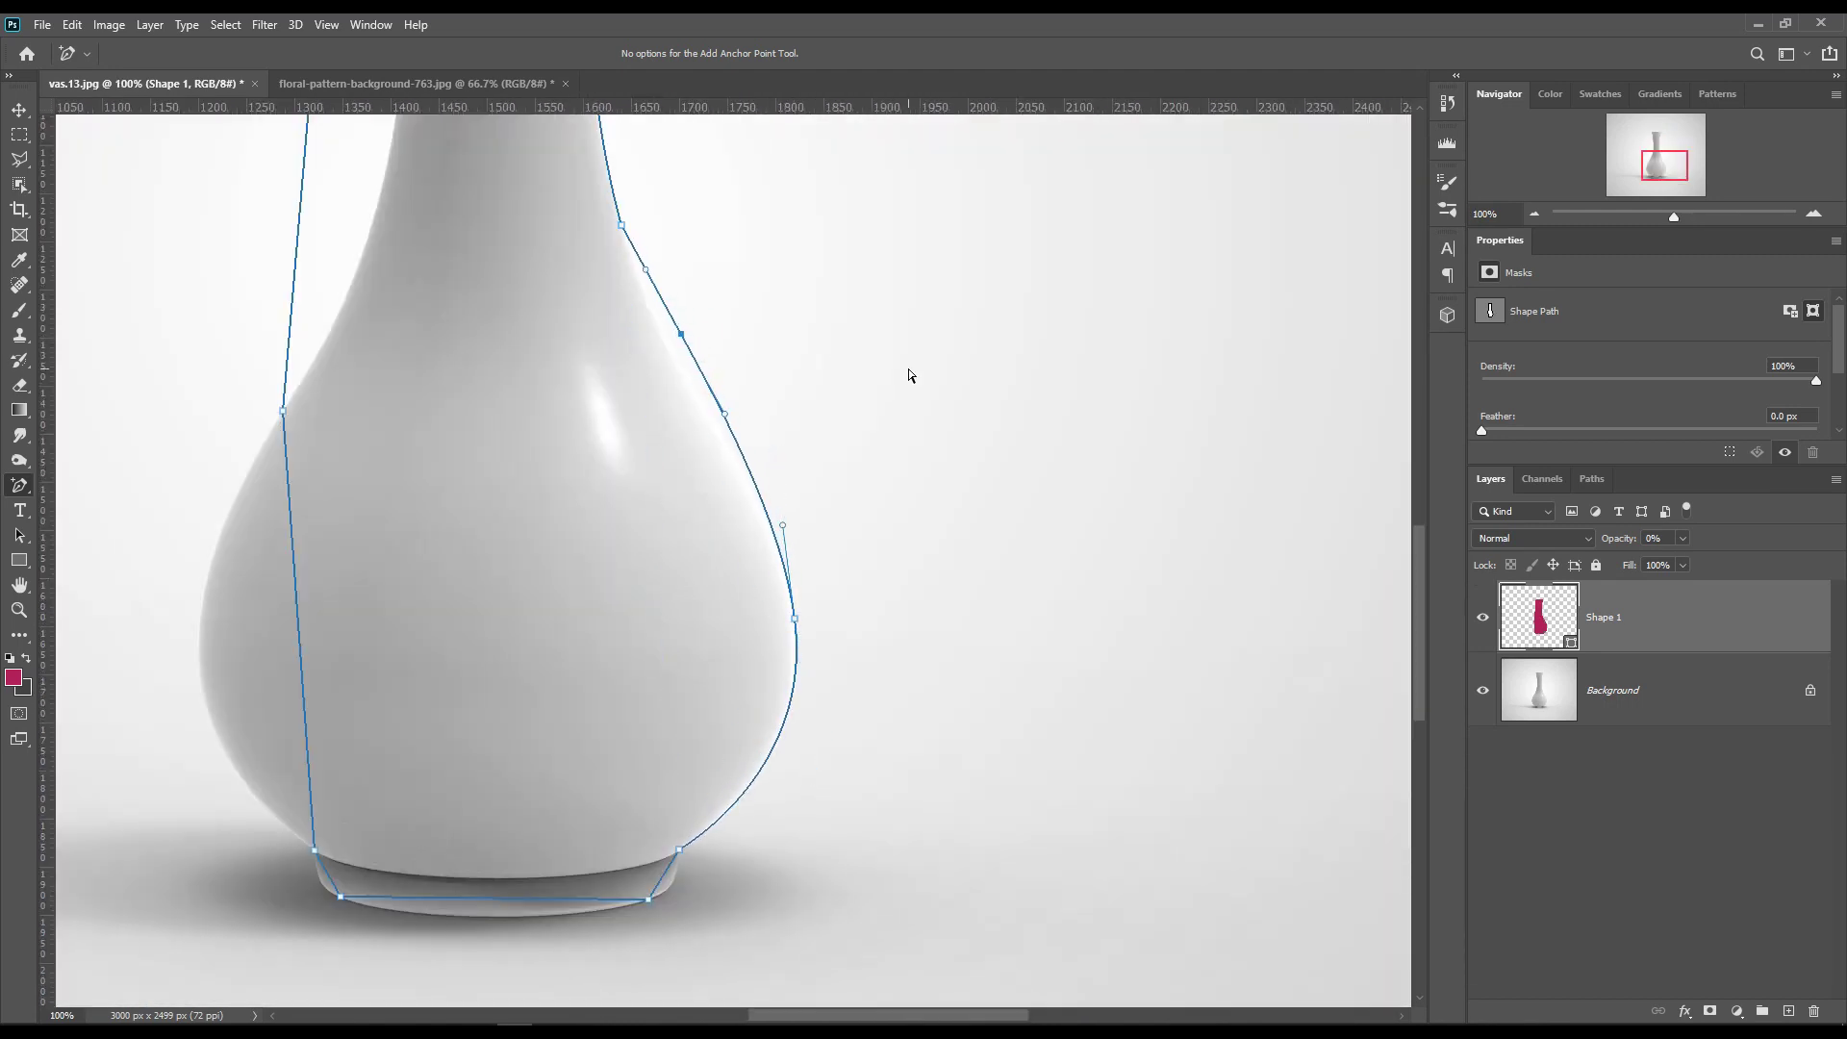
pyautogui.moveTo(783, 526); pyautogui.dragTo(786, 517)
pyautogui.hscroll(-3, 375, 611)
pyautogui.moveTo(590, 662); pyautogui.dragTo(490, 670)
# Step: Add anchor points on the outline's left side and fit it to the vase's neck and shoulder
pyautogui.scroll(10, 498, 782)
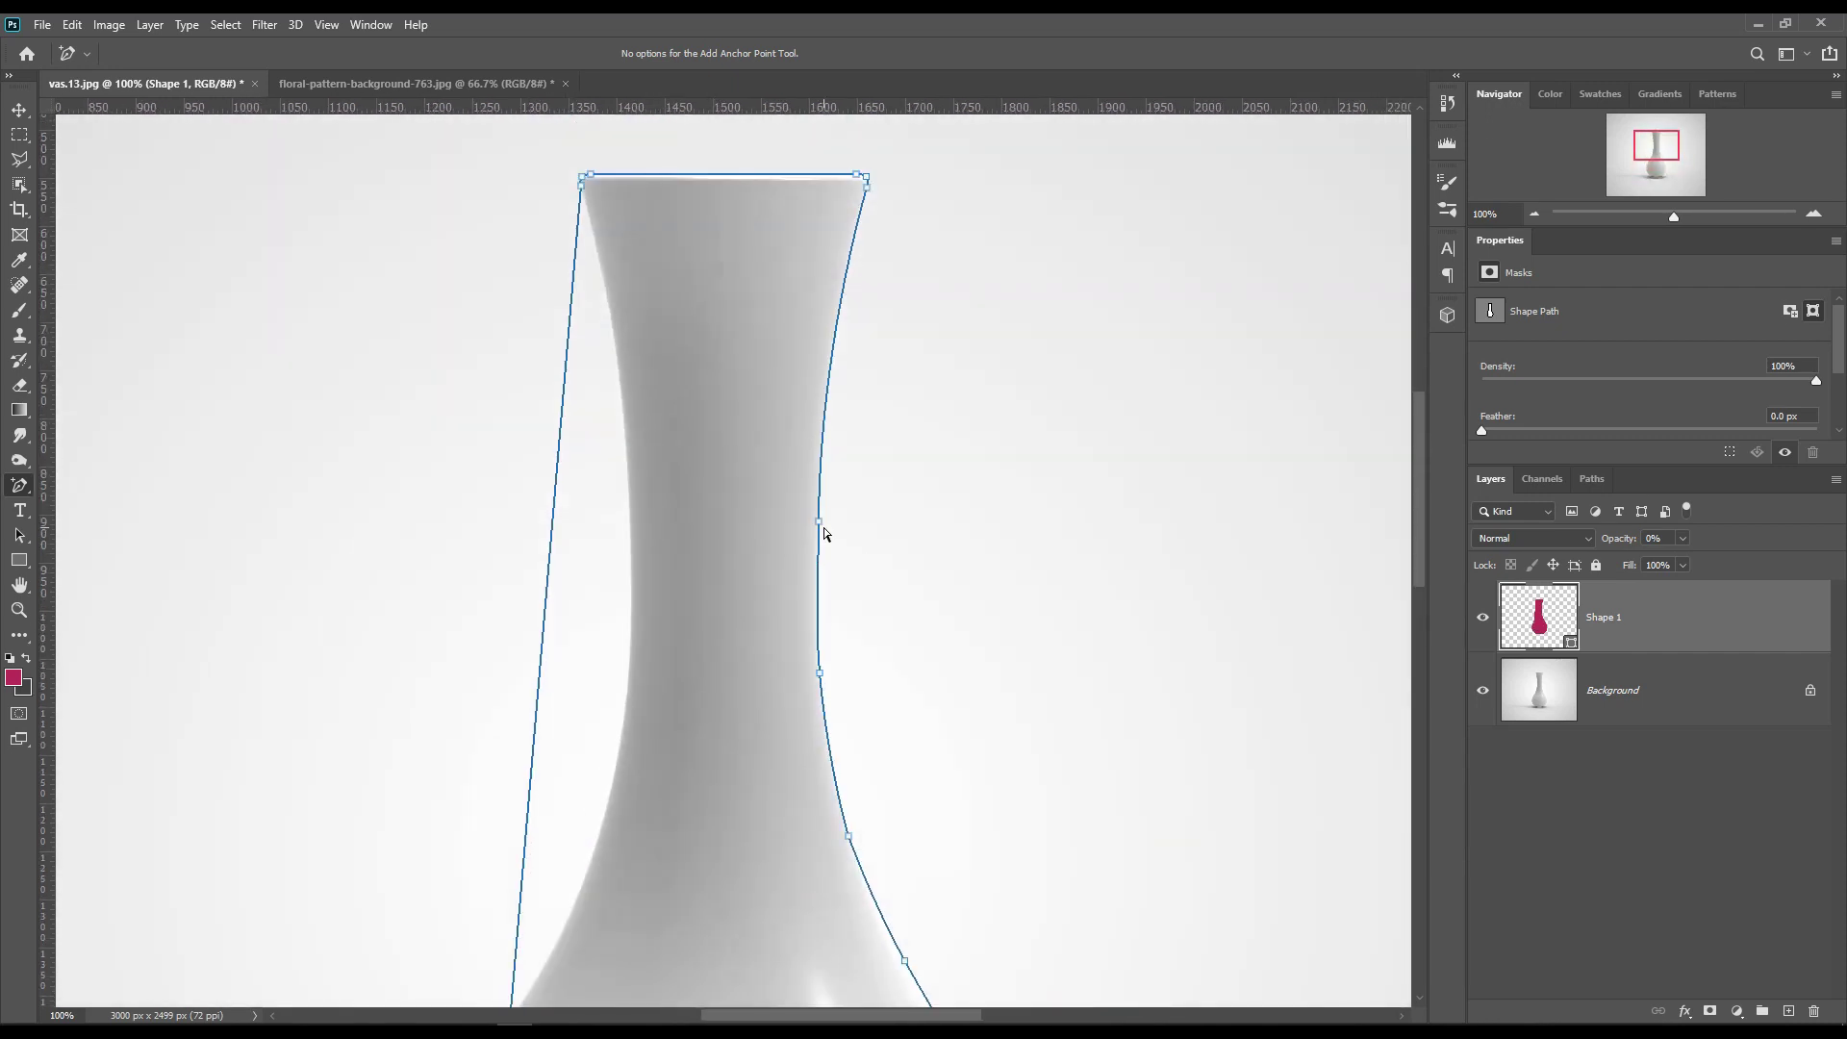
pyautogui.scroll(-1, 693, 750)
pyautogui.hscroll(-1, 693, 750)
pyautogui.moveTo(590, 531); pyautogui.dragTo(689, 384)
pyautogui.scroll(-4, 639, 635)
pyautogui.hscroll(-1, 639, 635)
pyautogui.click(635, 625)
pyautogui.scroll(-3, 837, 715)
pyautogui.hscroll(-1, 838, 715)
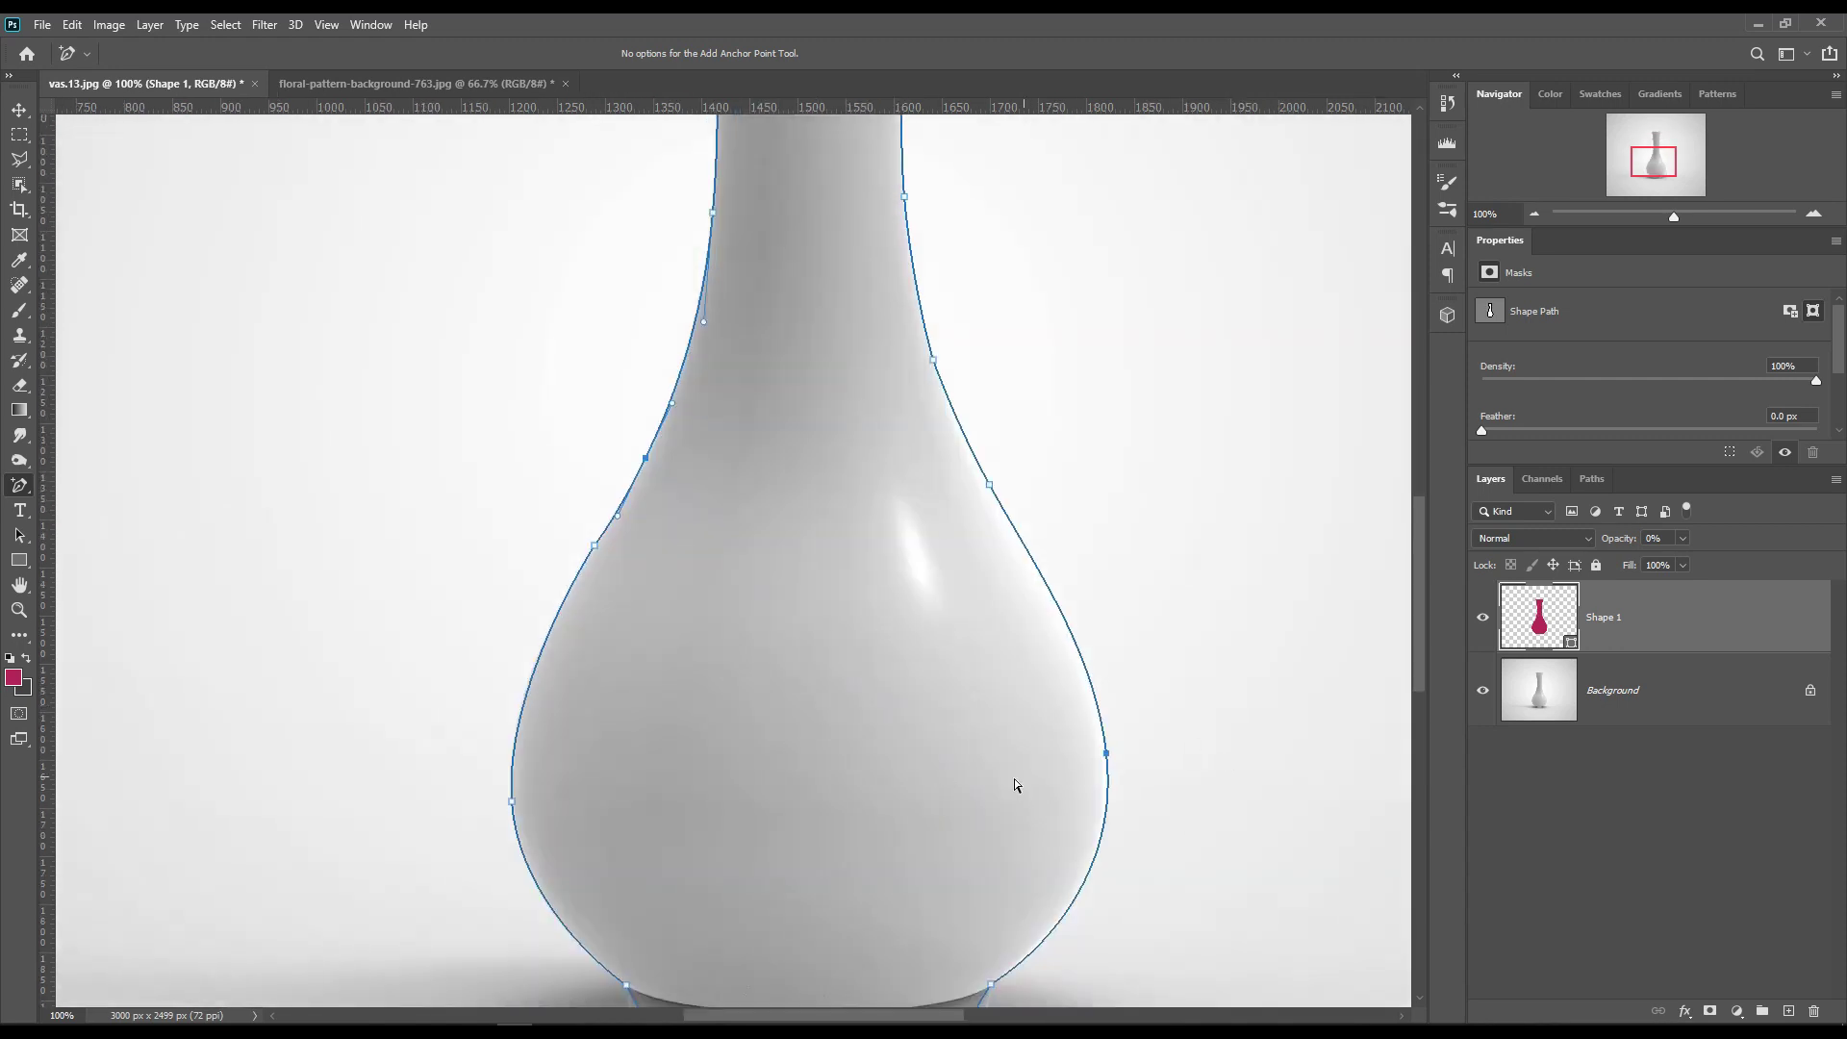
# Step: Bend the outline's lower edge down to follow the curve of the vase's base
pyautogui.scroll(-4, 1015, 786)
pyautogui.hscroll(1, 1015, 786)
pyautogui.moveTo(783, 825); pyautogui.dragTo(783, 845)
pyautogui.scroll(13, 1225, 689)
pyautogui.hscroll(1, 1225, 689)
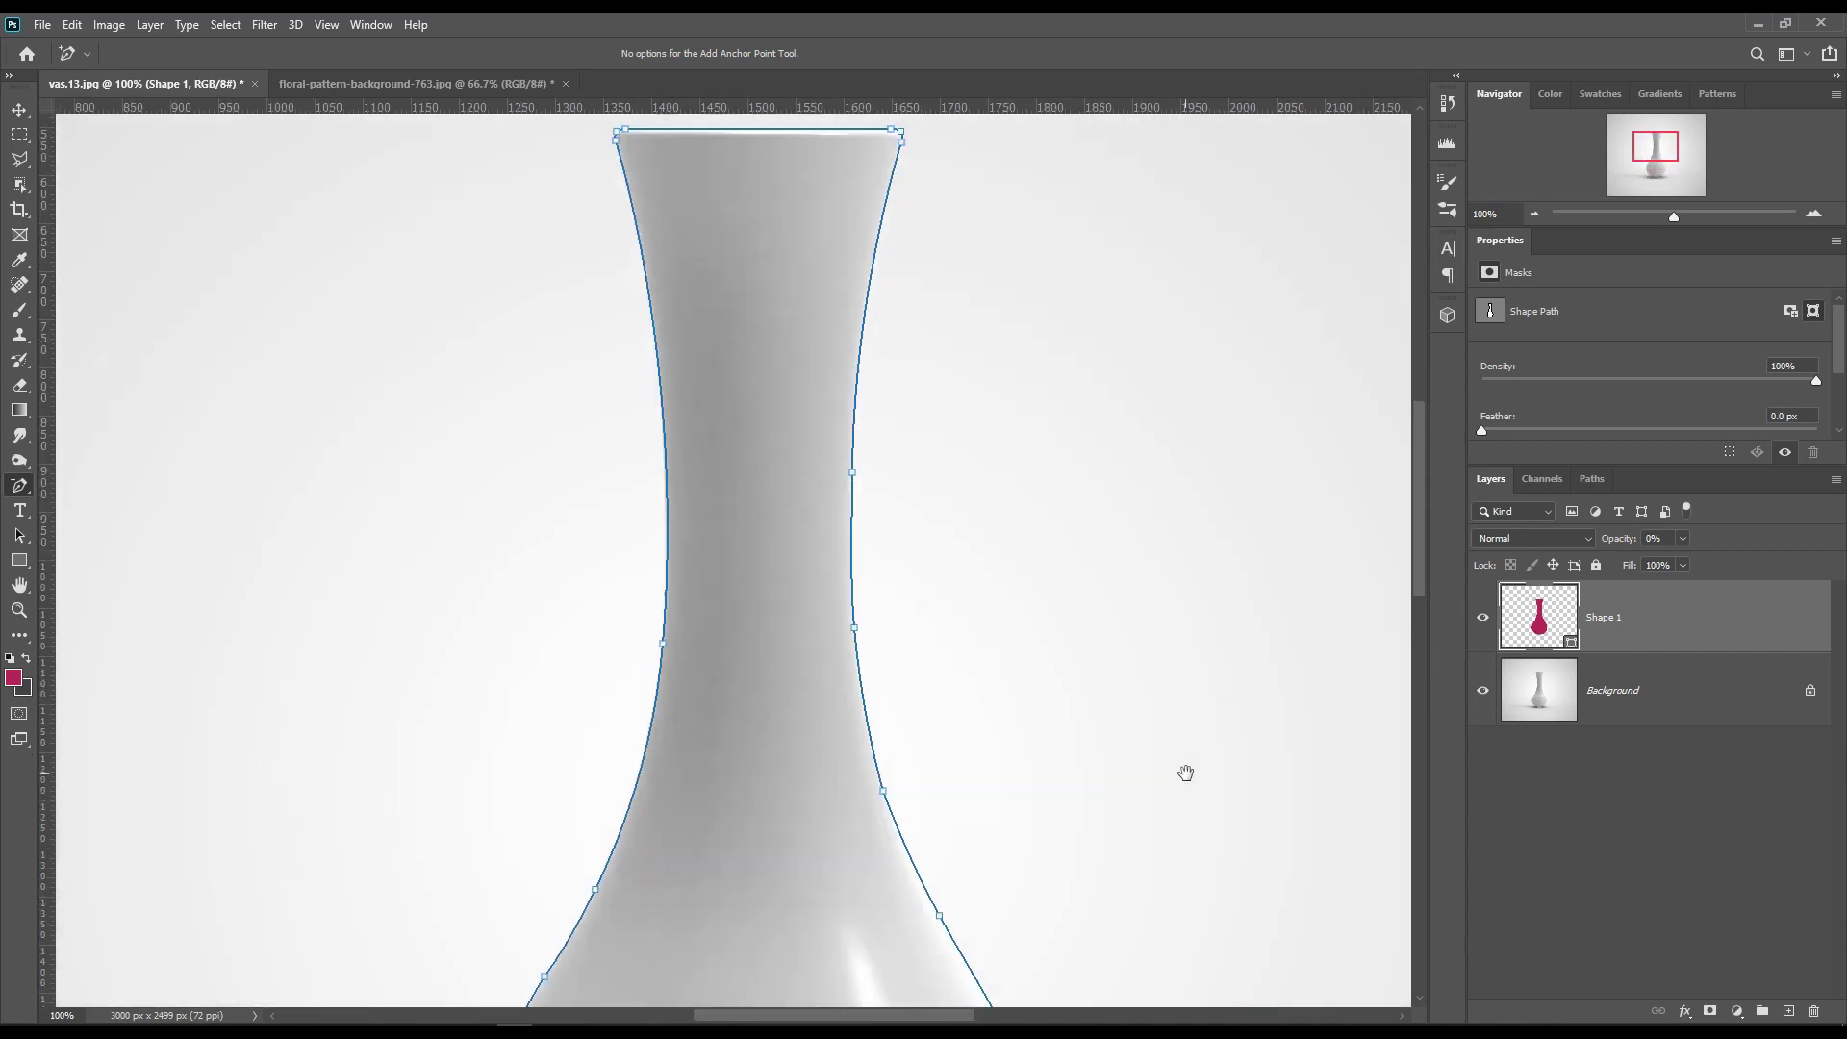
pyautogui.hotkey('ctrl', '0')
pyautogui.click(1629, 690)
pyautogui.click(1534, 619)
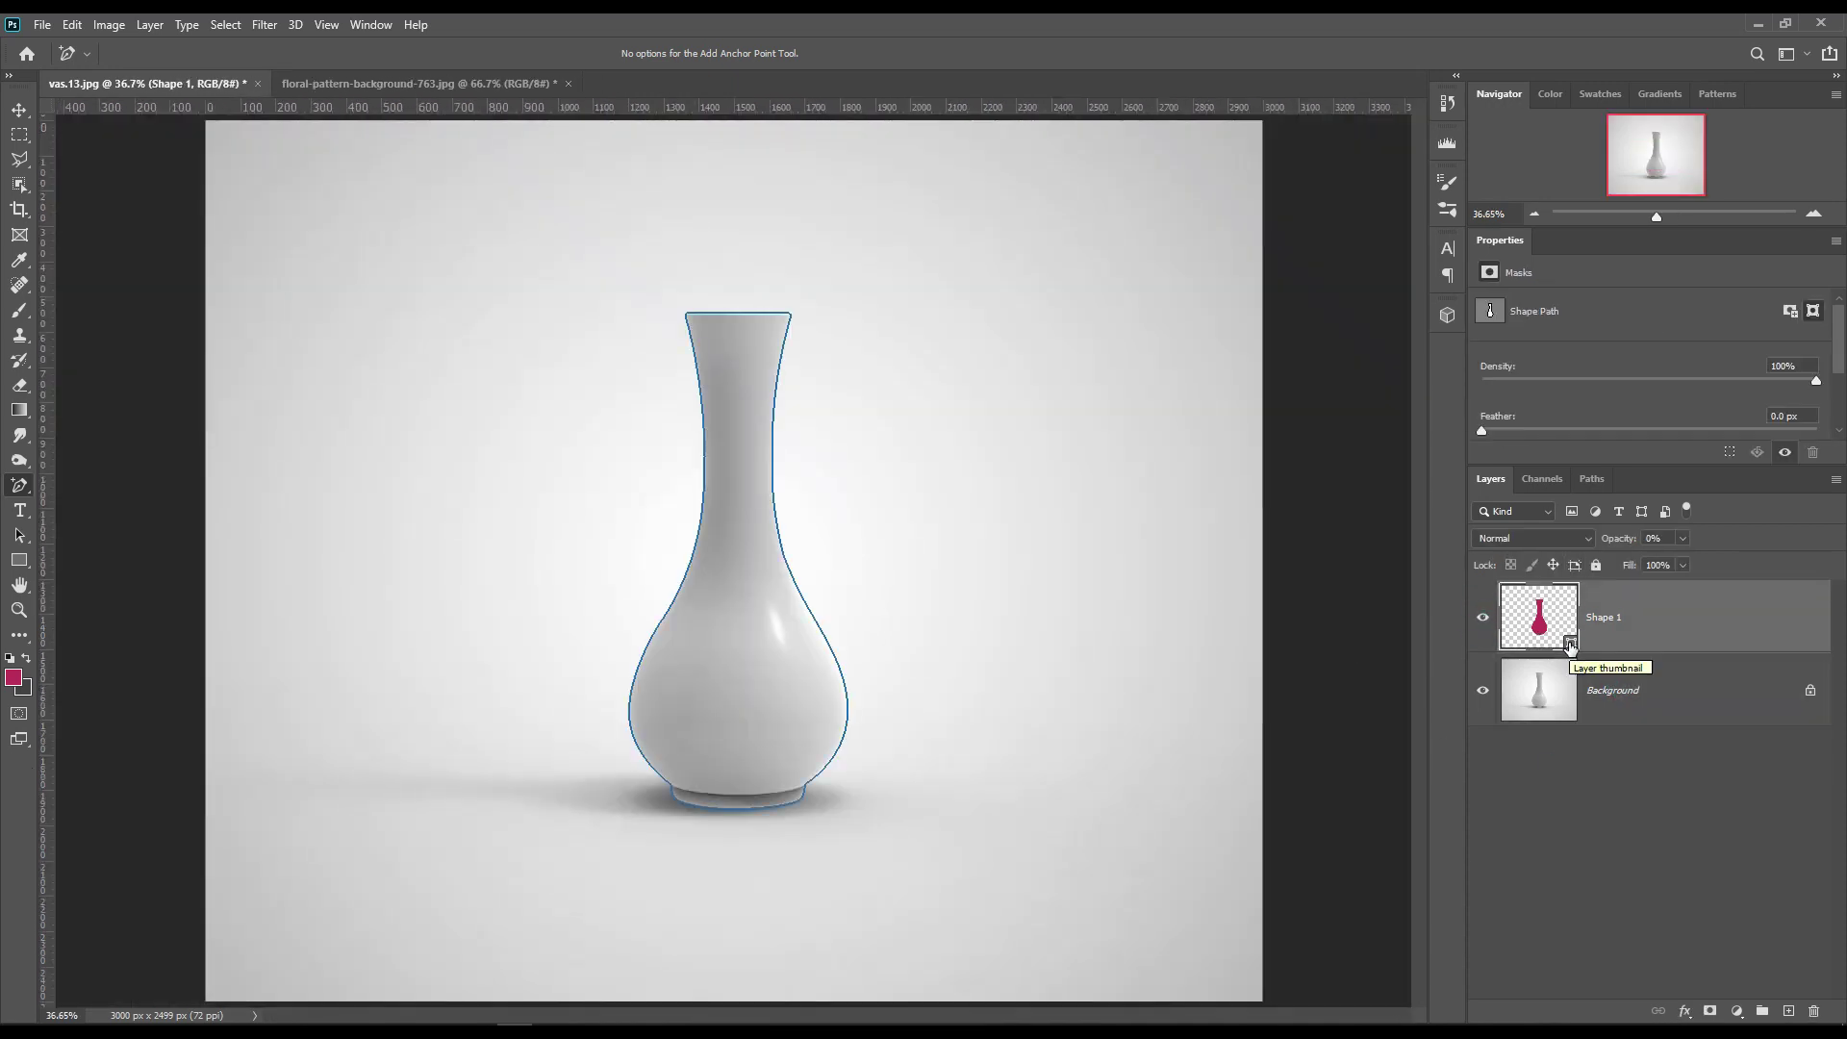
# Step: Undo the latest anchor point edits on the outline's left shoulder
pyautogui.click(1629, 690)
pyautogui.scroll(5, 713, 602)
pyautogui.click(1534, 618)
pyautogui.click(437, 577)
pyautogui.hotkey('ctrl', 'z')
pyautogui.hotkey('ctrl', 'z')
pyautogui.hotkey('ctrl', 'z')
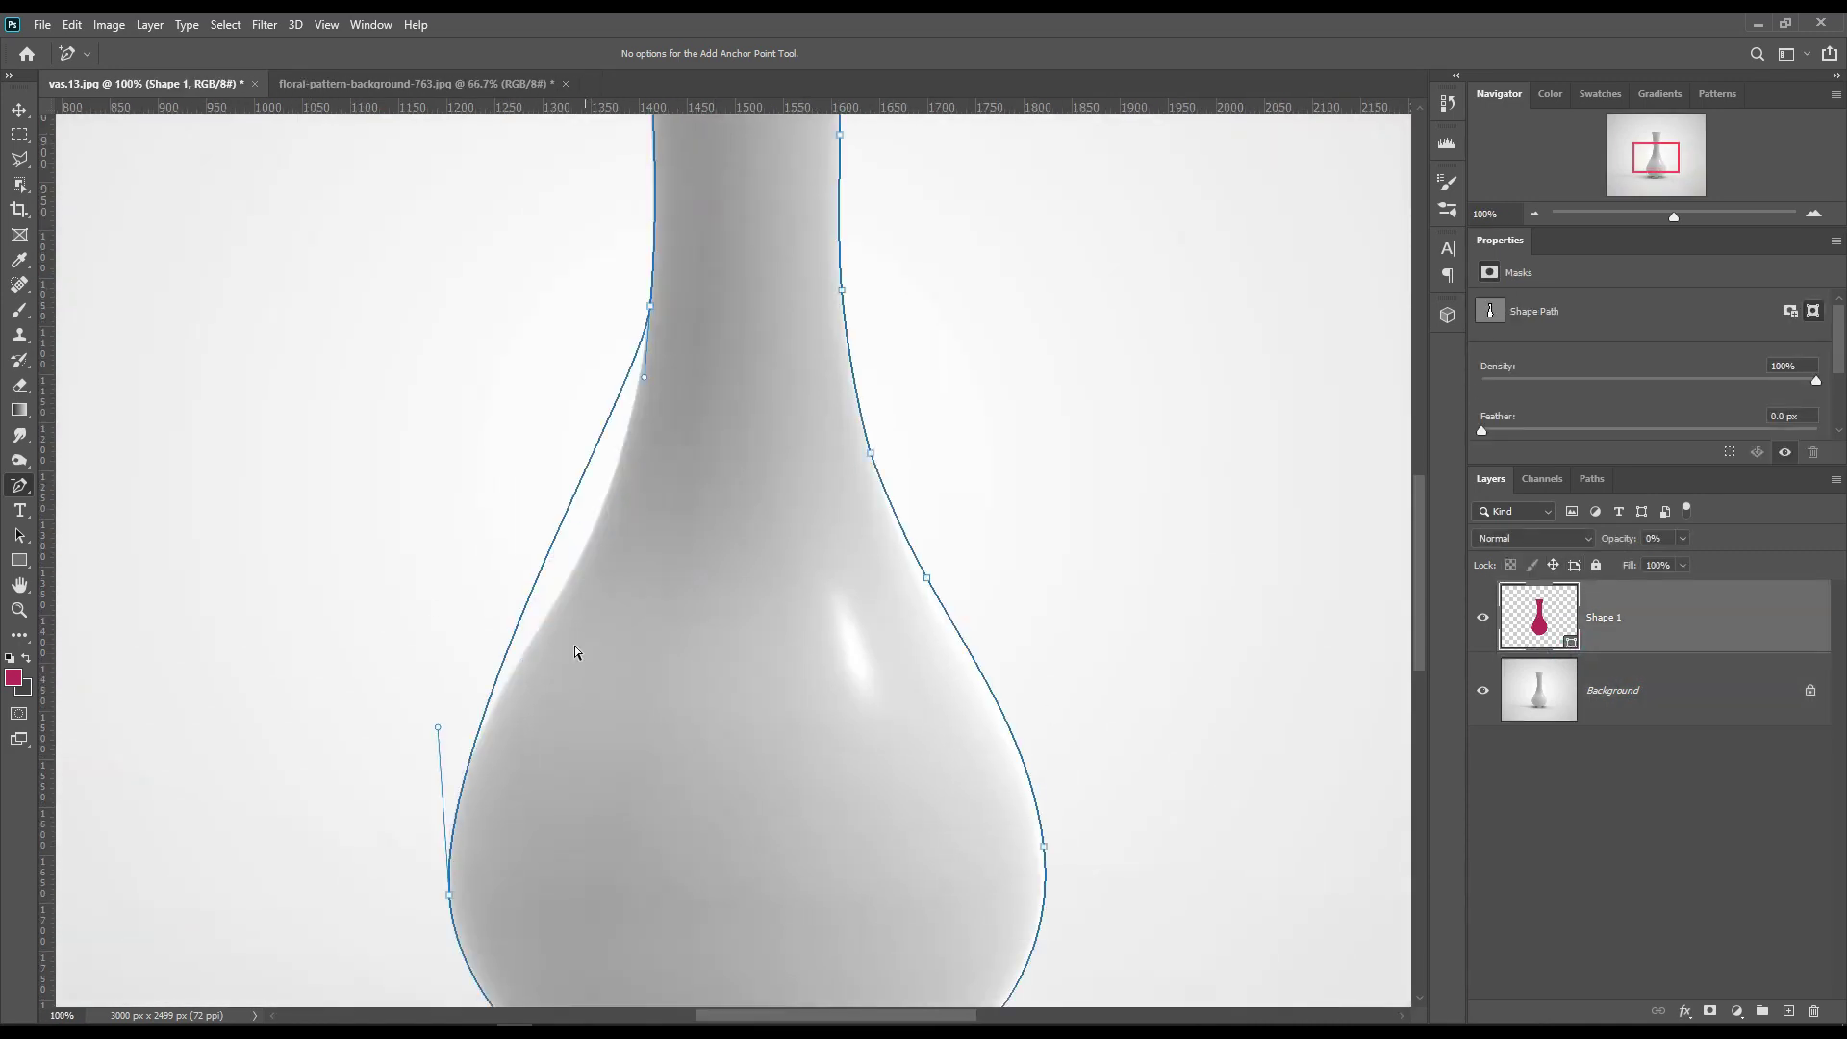
# Step: Add a new anchor point on the left shoulder and adjust the curve to follow the vase's edge smoothly
pyautogui.scroll(-3, 651, 747)
pyautogui.moveTo(583, 317); pyautogui.dragTo(599, 347)
pyautogui.moveTo(439, 578); pyautogui.dragTo(446, 593)
pyautogui.scroll(1, 445, 597)
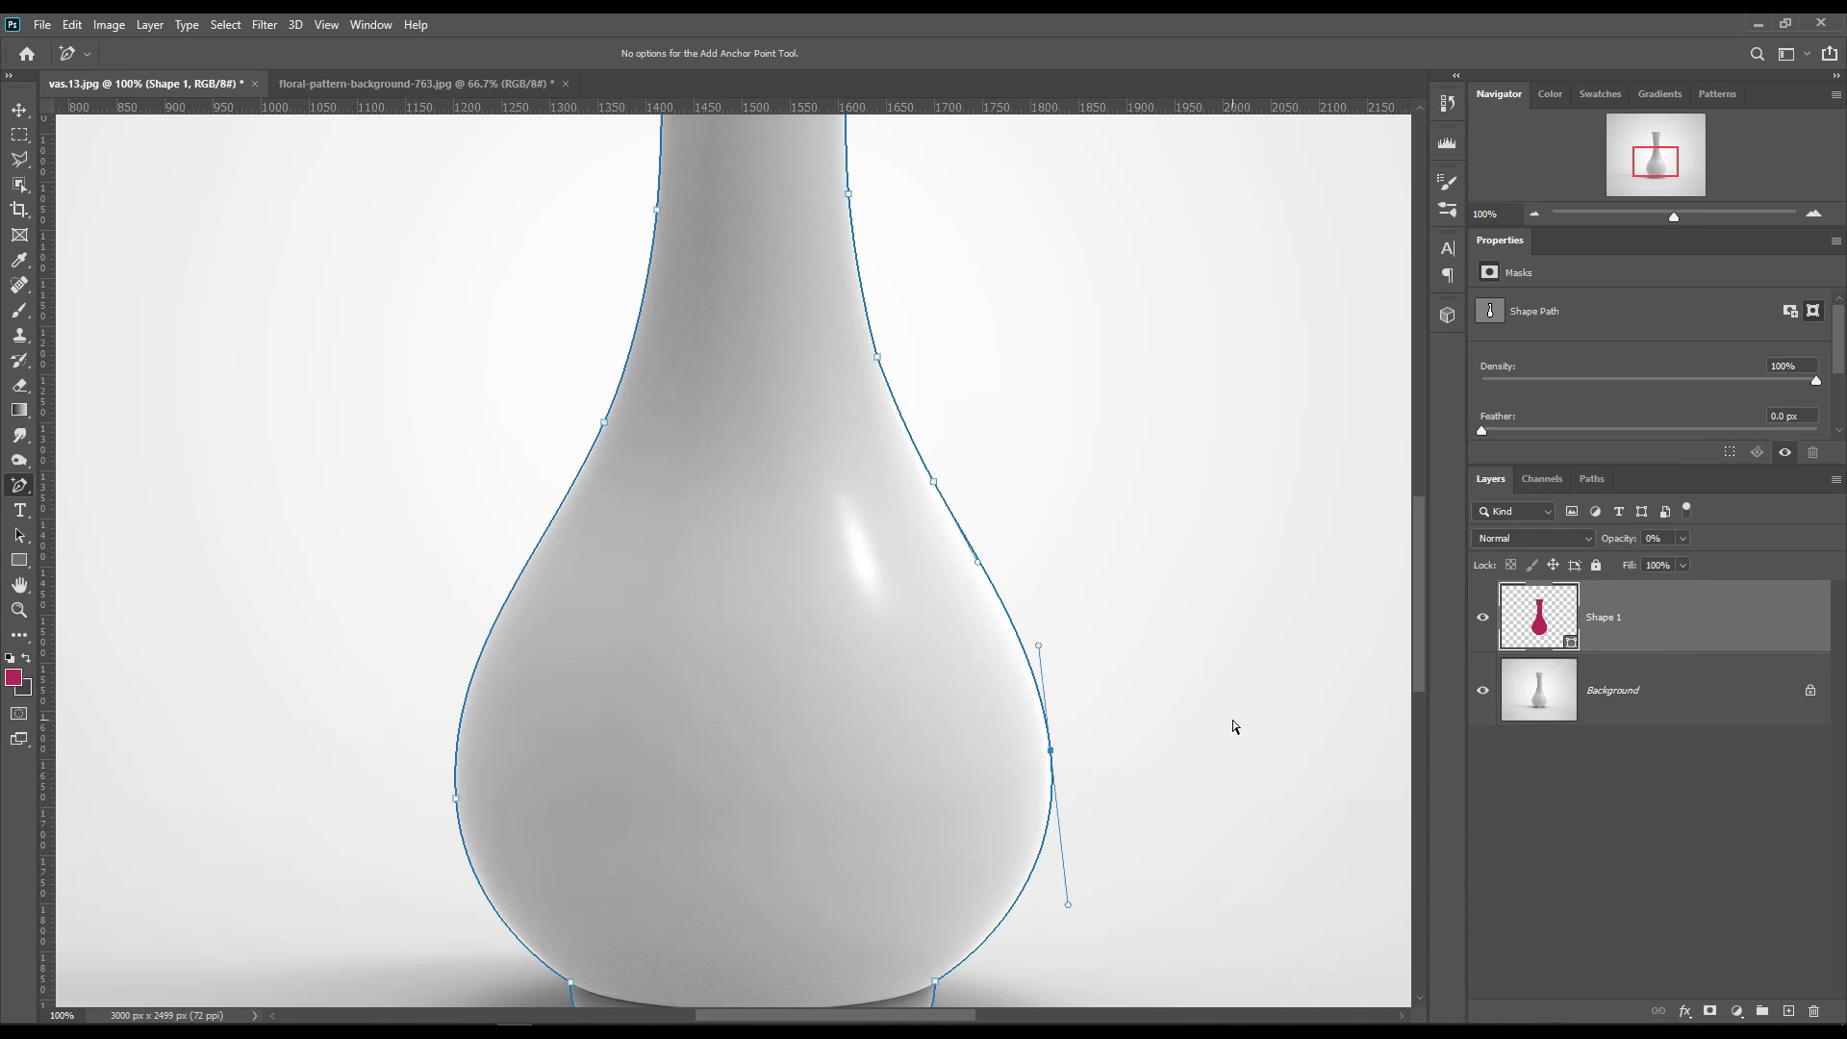
pyautogui.hotkey('ctrl', '0')
# Step: Draw a rectangle about 647 by 1441 px over the vase and convert its layer to a smart object
pyautogui.click(19, 559)
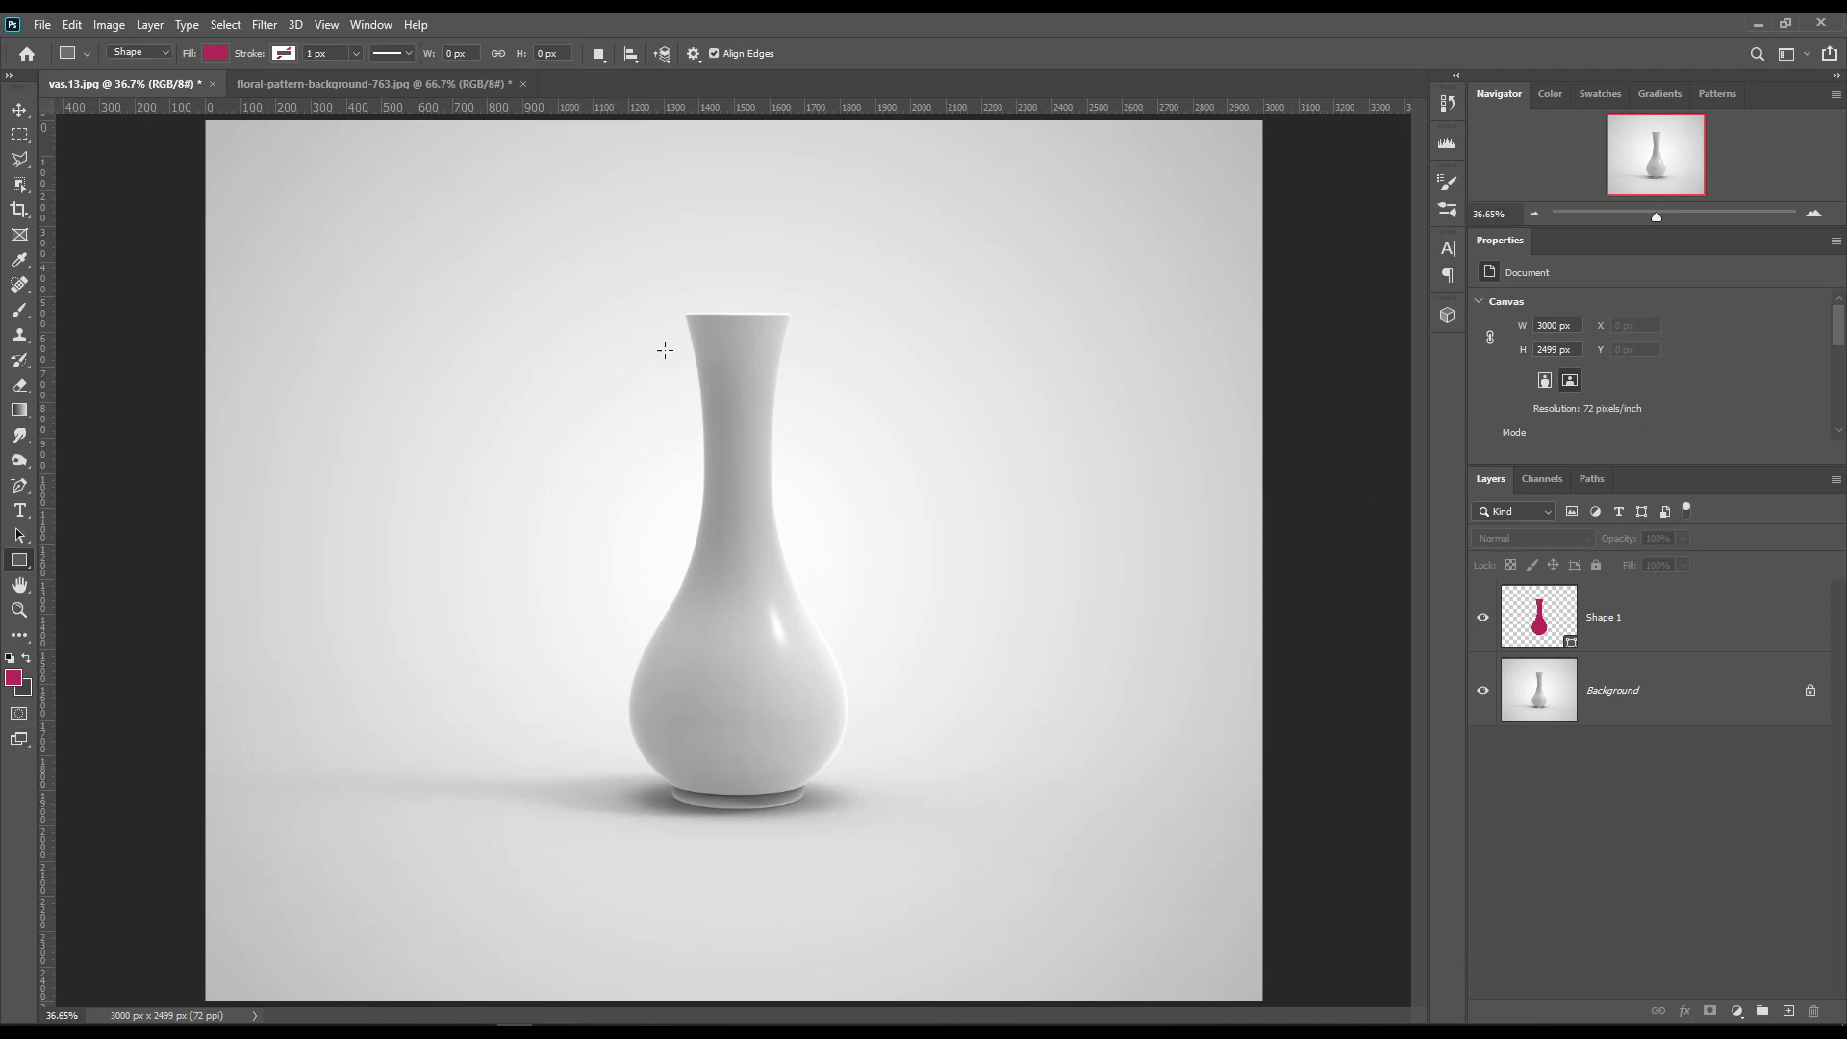
pyautogui.moveTo(637, 297); pyautogui.dragTo(864, 803)
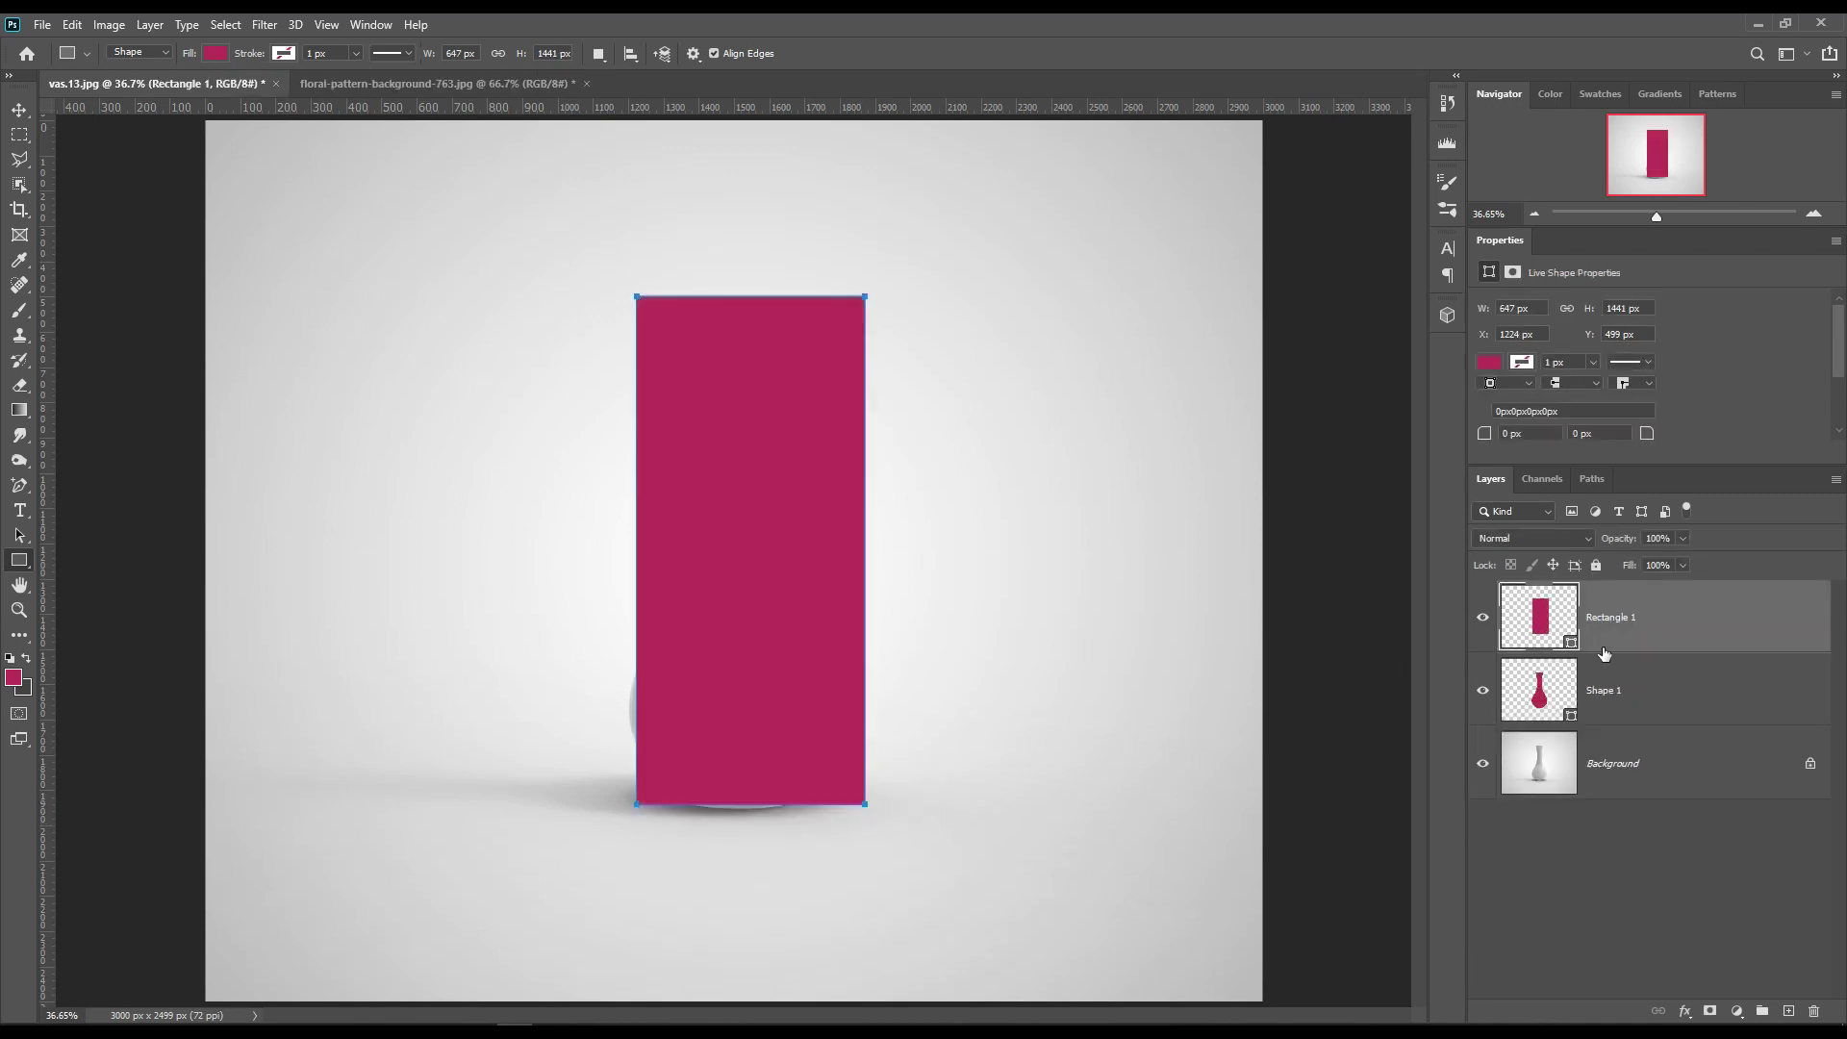
pyautogui.rightClick(1699, 626)
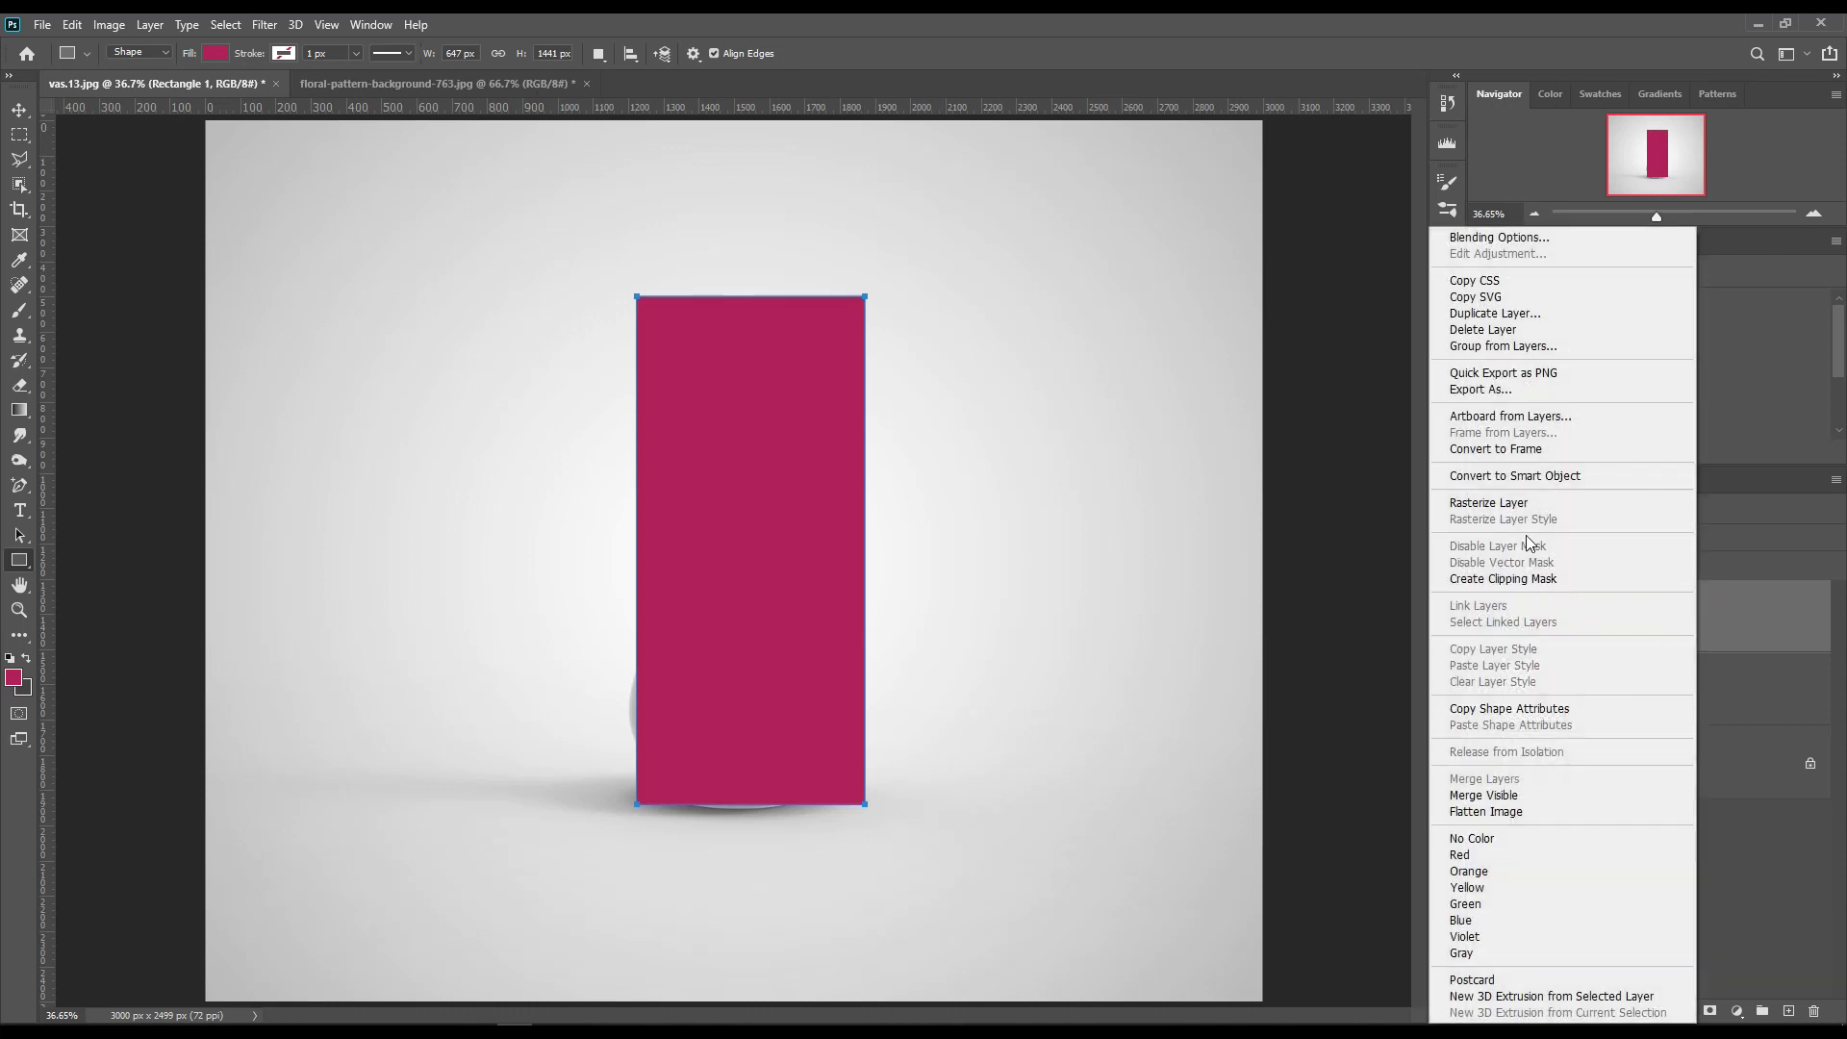
pyautogui.click(1555, 477)
# Step: Set the rectangle layer's opacity to 26% and place it beneath the vase shape layer, with that shape hidden
pyautogui.moveTo(1619, 539); pyautogui.dragTo(1550, 550)
pyautogui.moveTo(1686, 643); pyautogui.dragTo(1626, 719)
pyautogui.click(1484, 619)
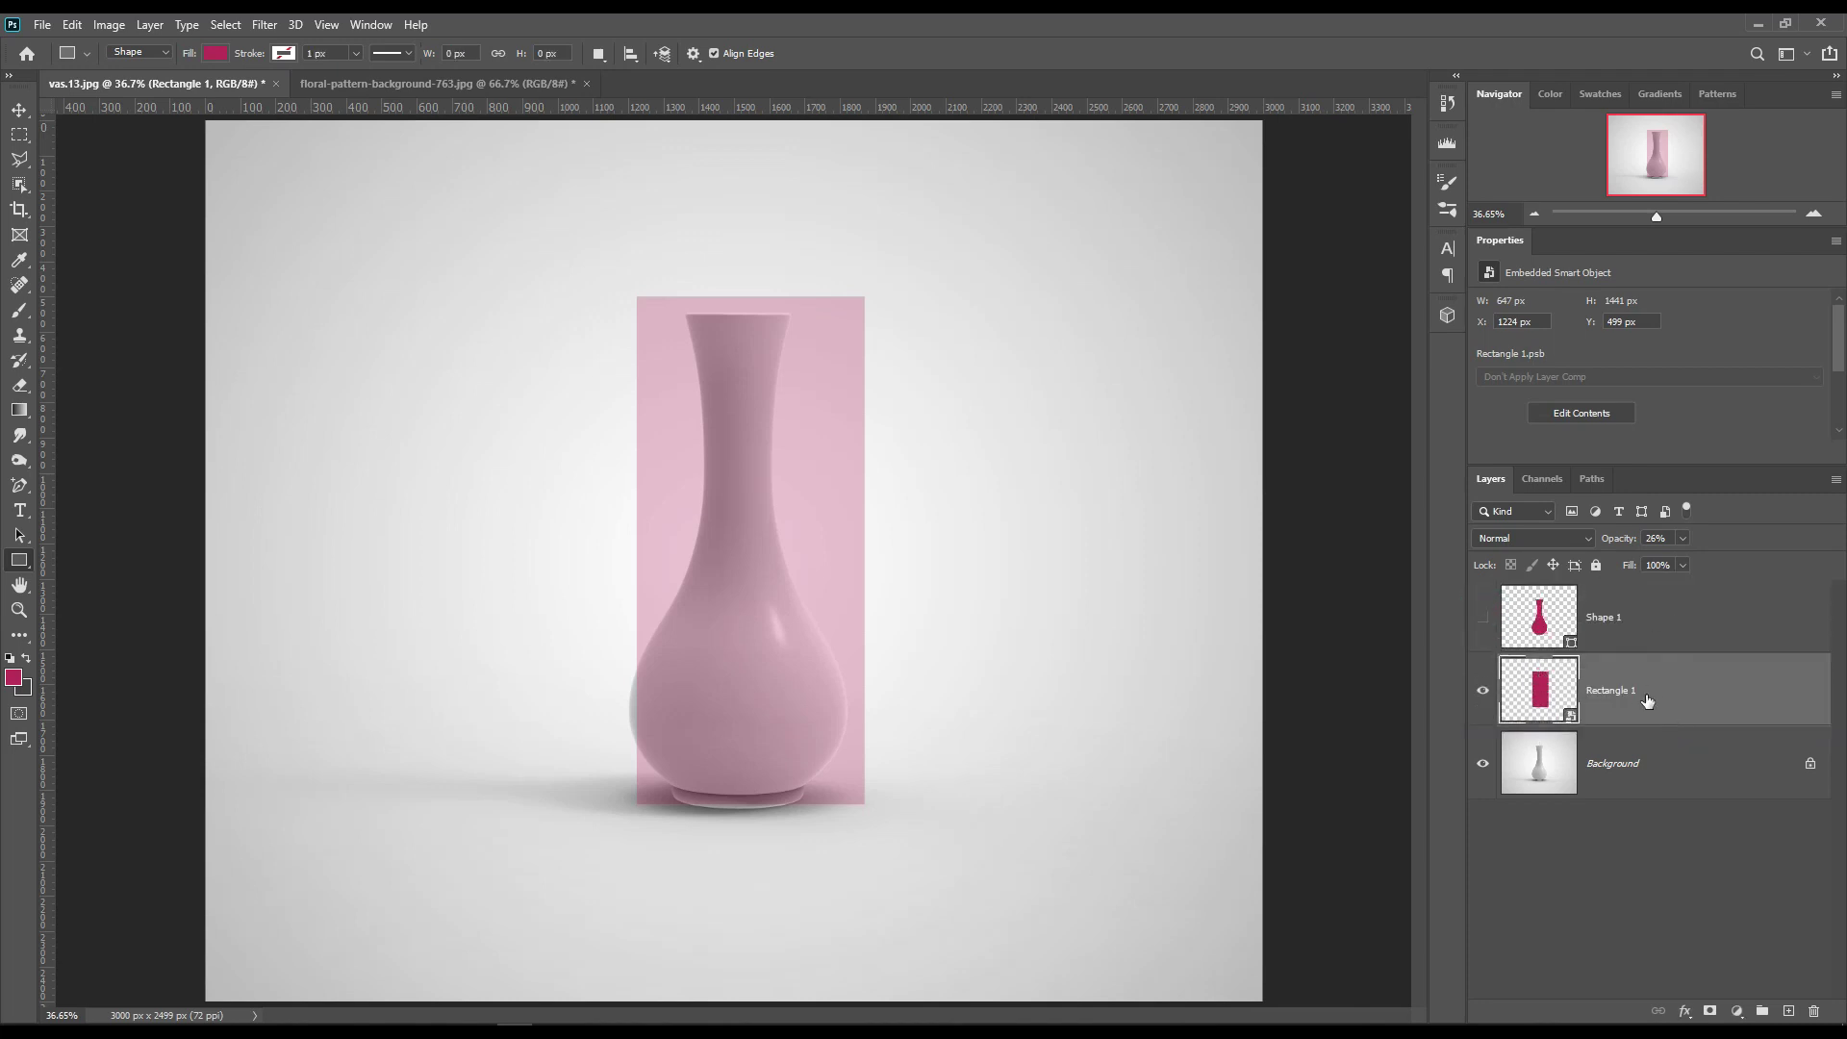
# Step: Move the rectangle so it covers the whole vase, at about X 1187 px and Y 529 px
pyautogui.click(19, 107)
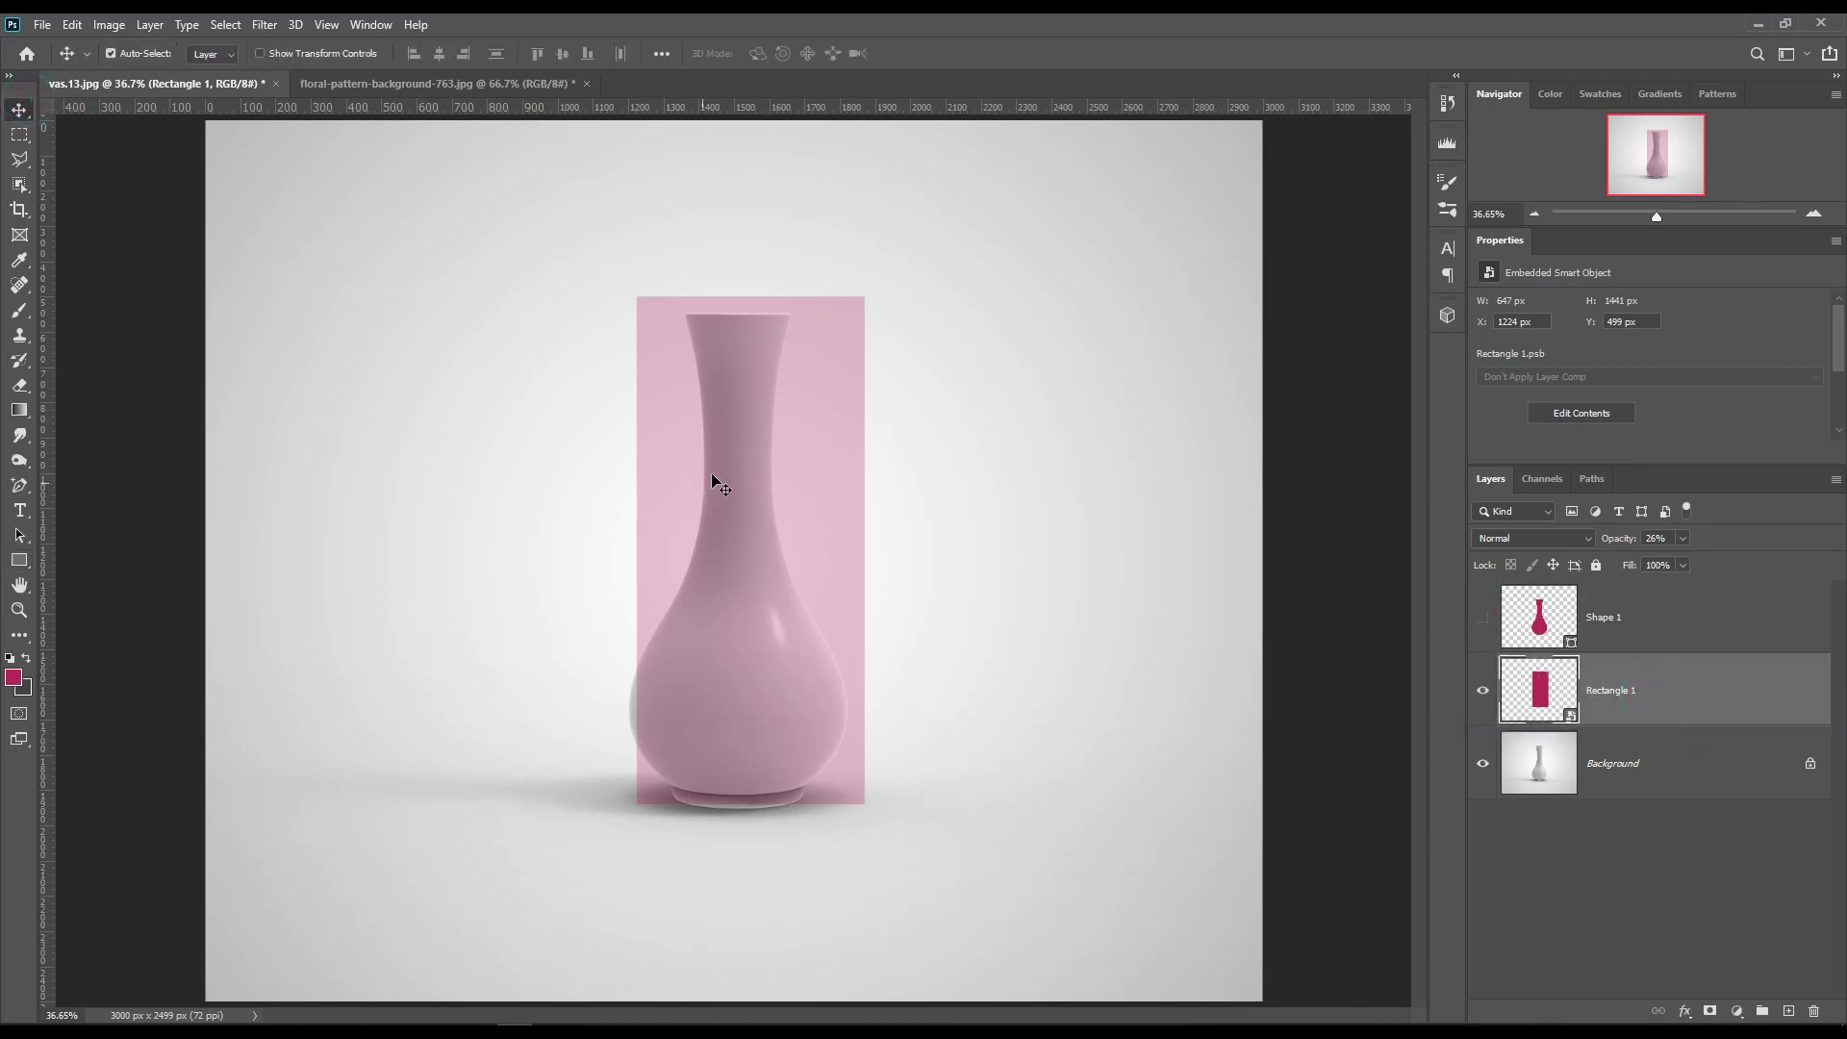
pyautogui.moveTo(770, 469); pyautogui.dragTo(753, 471)
pyautogui.press('Right')
pyautogui.press('Right')
pyautogui.press('Right')
pyautogui.press('Right')
pyautogui.press('Right')
pyautogui.press('Right')
pyautogui.press('Right')
pyautogui.press('Right')
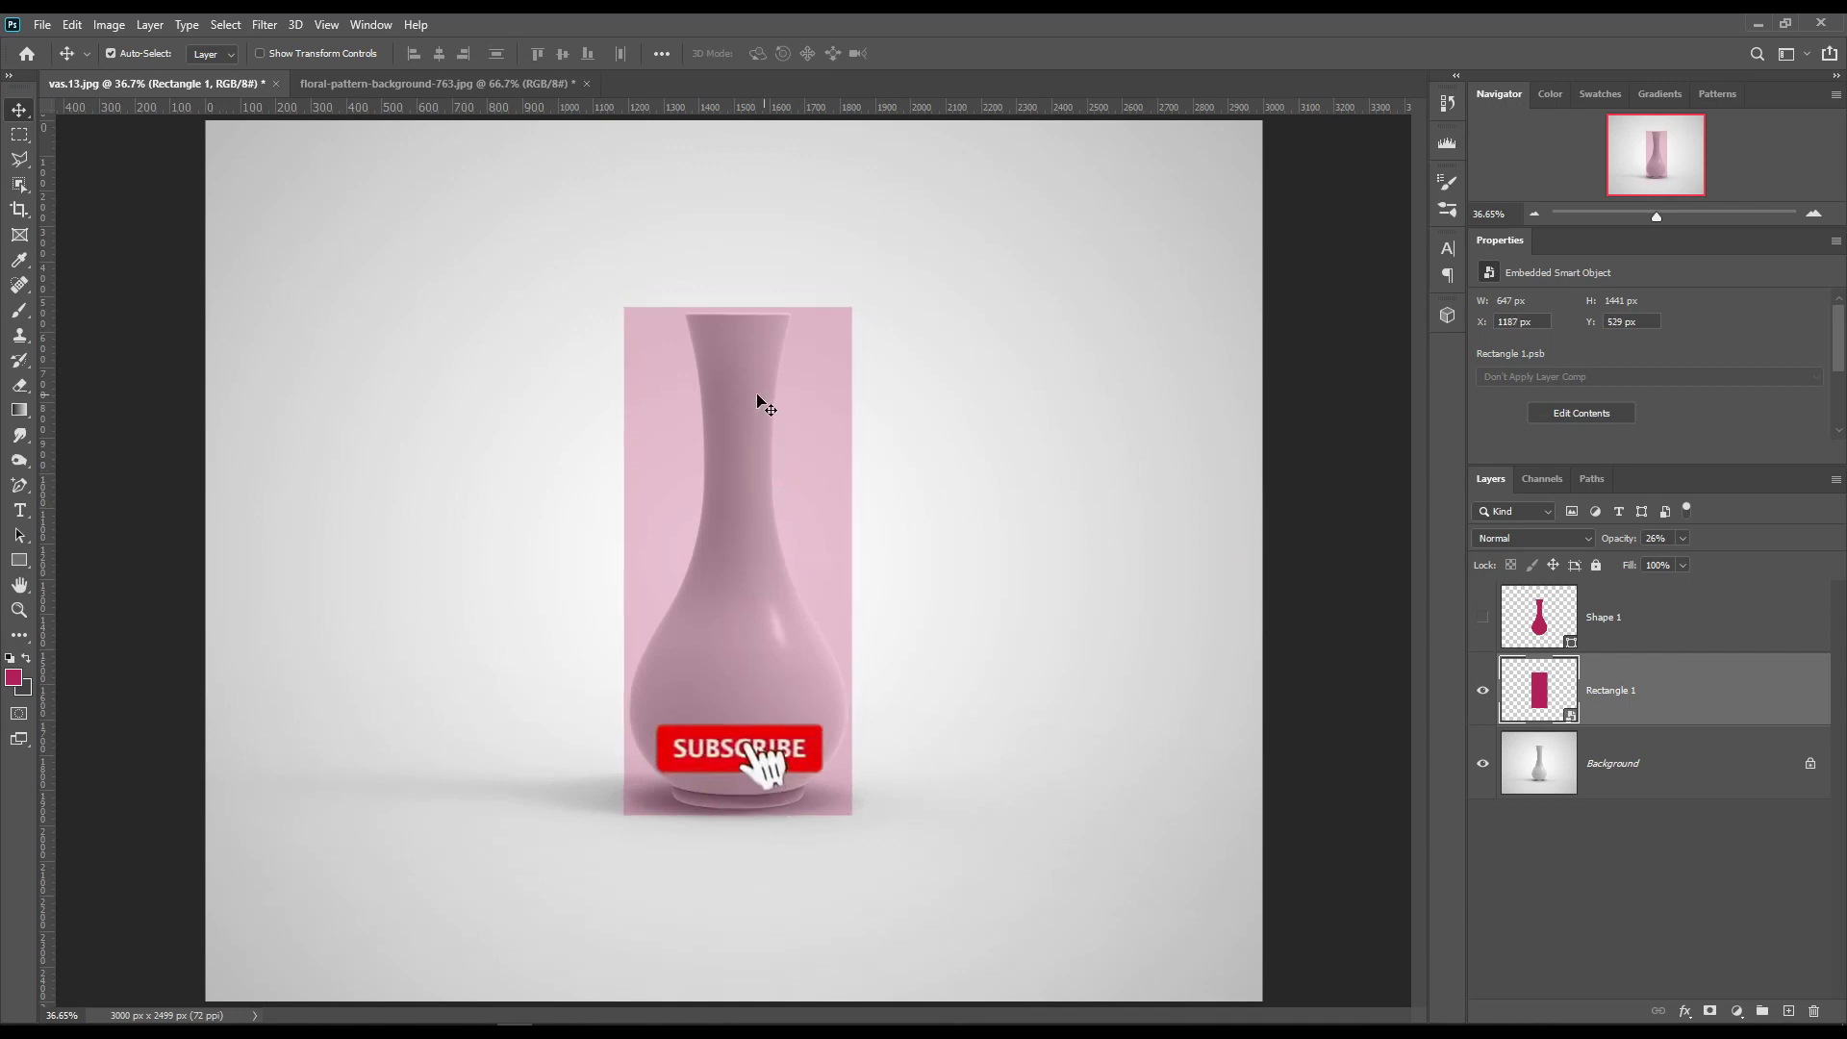
# Step: Apply an Arch warp to the rectangle with a bend of about -7.7%
pyautogui.hotkey('ctrl', 't')
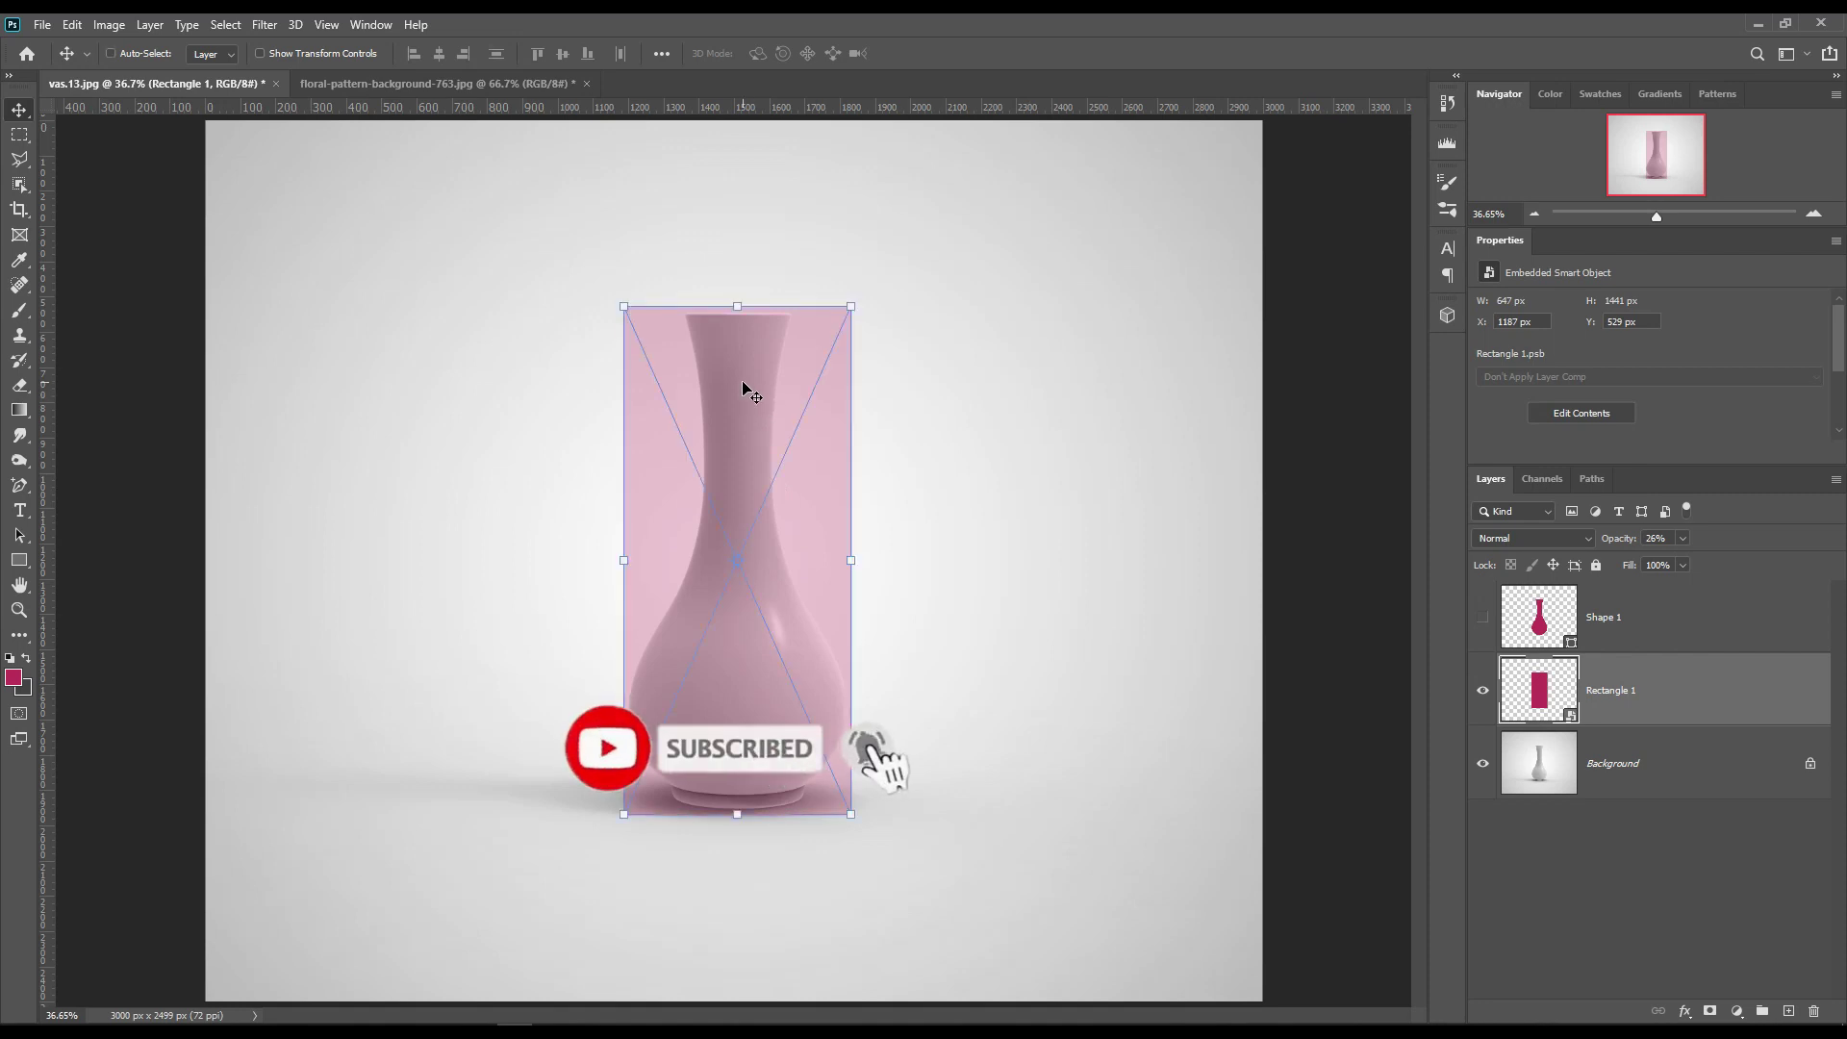
pyautogui.rightClick(742, 372)
pyautogui.click(801, 578)
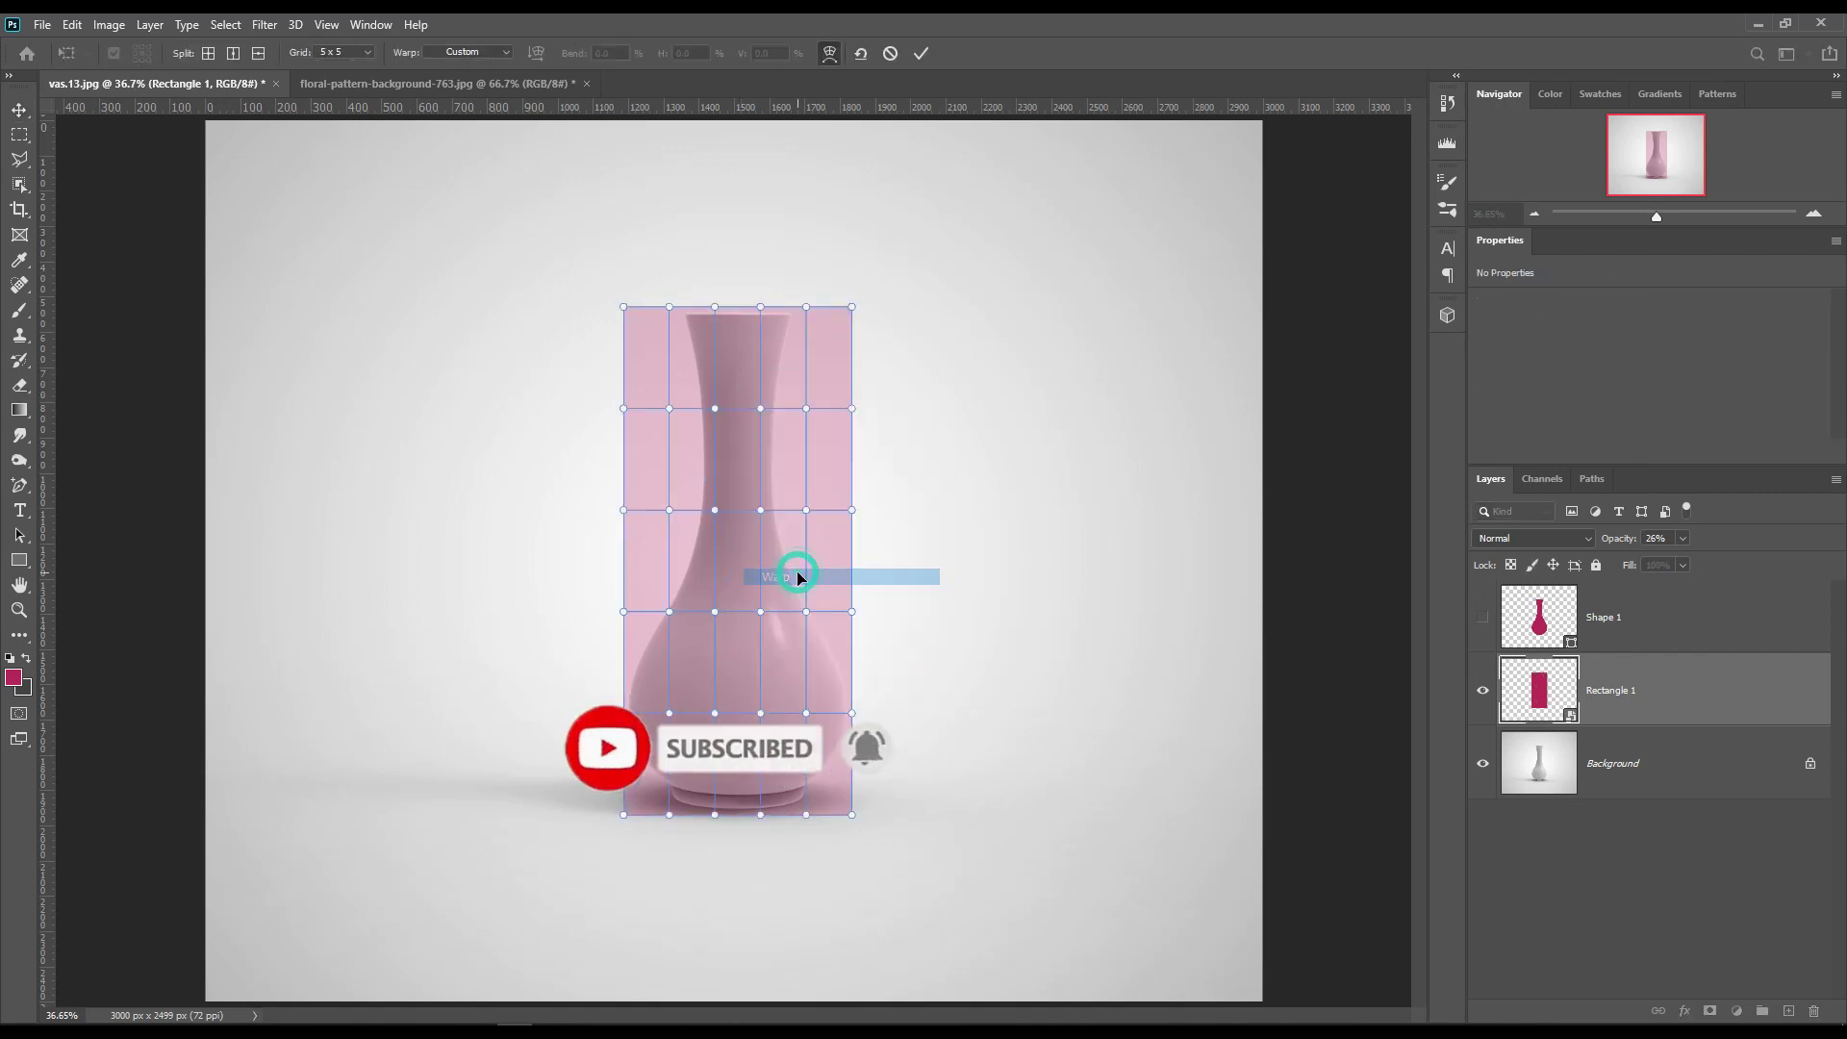
pyautogui.click(463, 54)
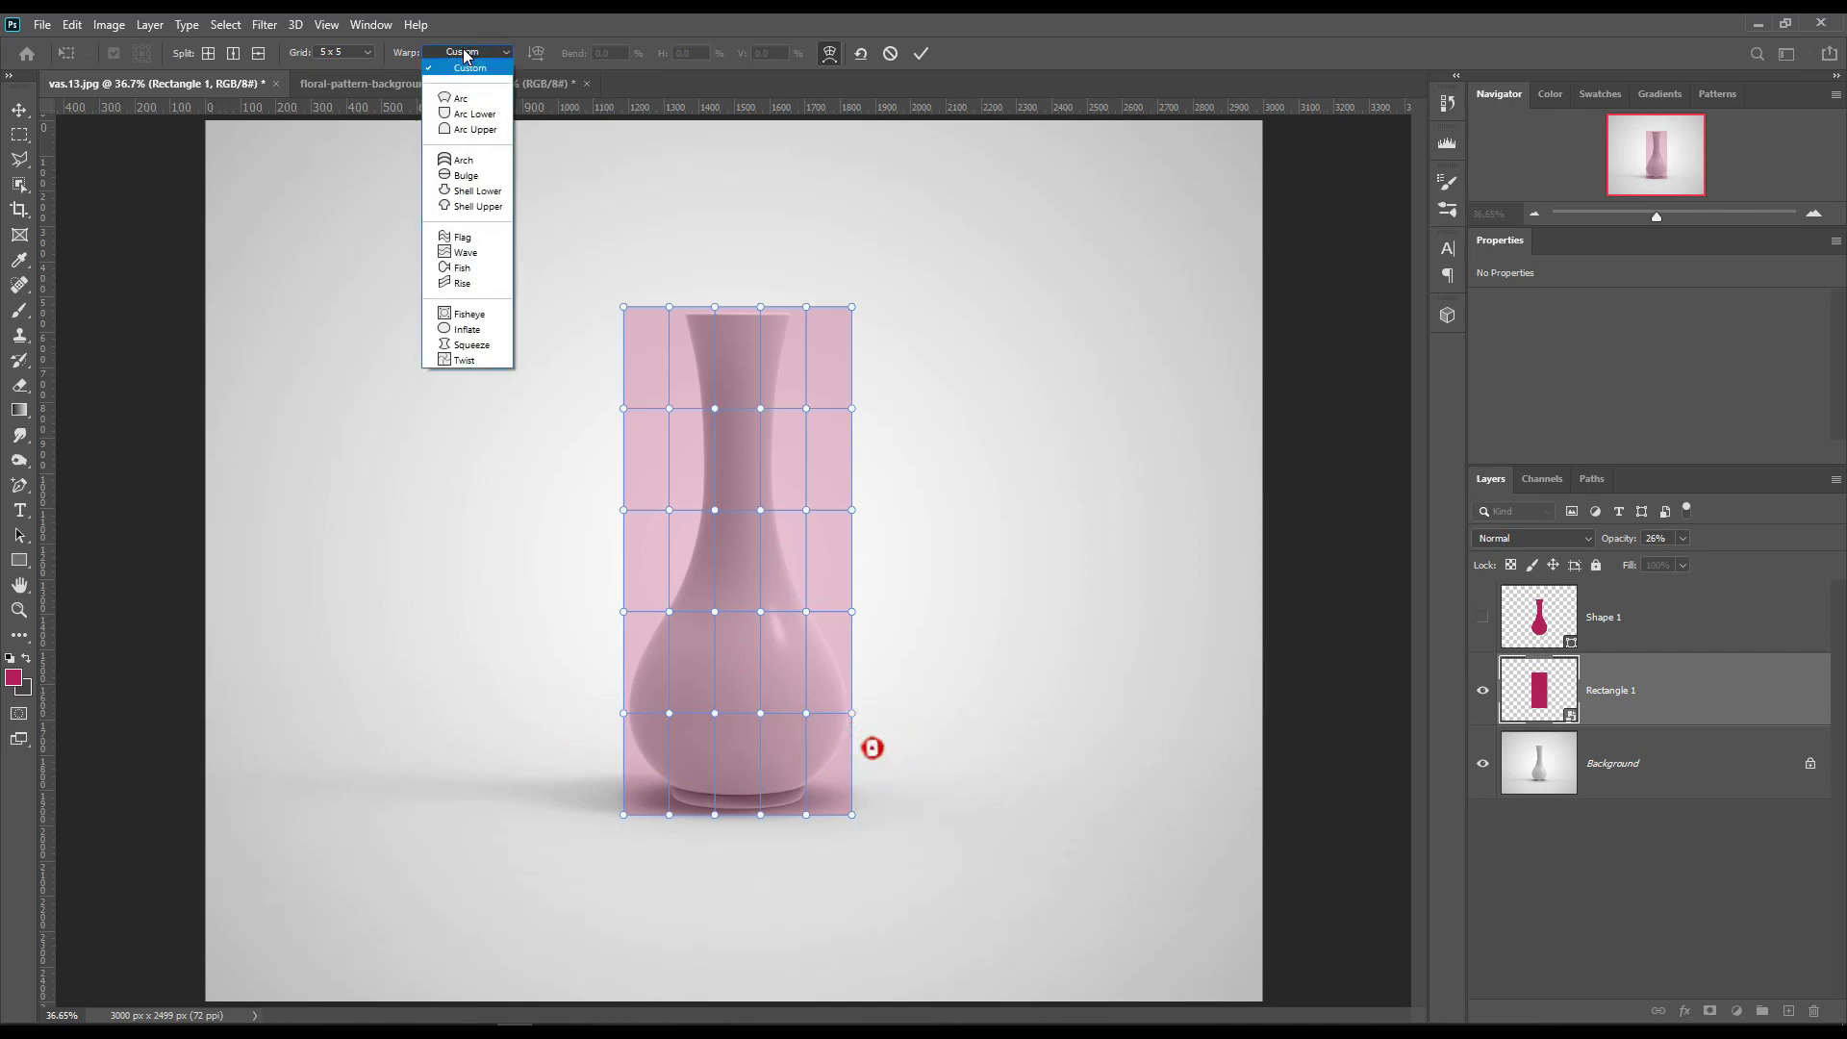
pyautogui.click(469, 162)
pyautogui.moveTo(738, 260); pyautogui.dragTo(737, 319)
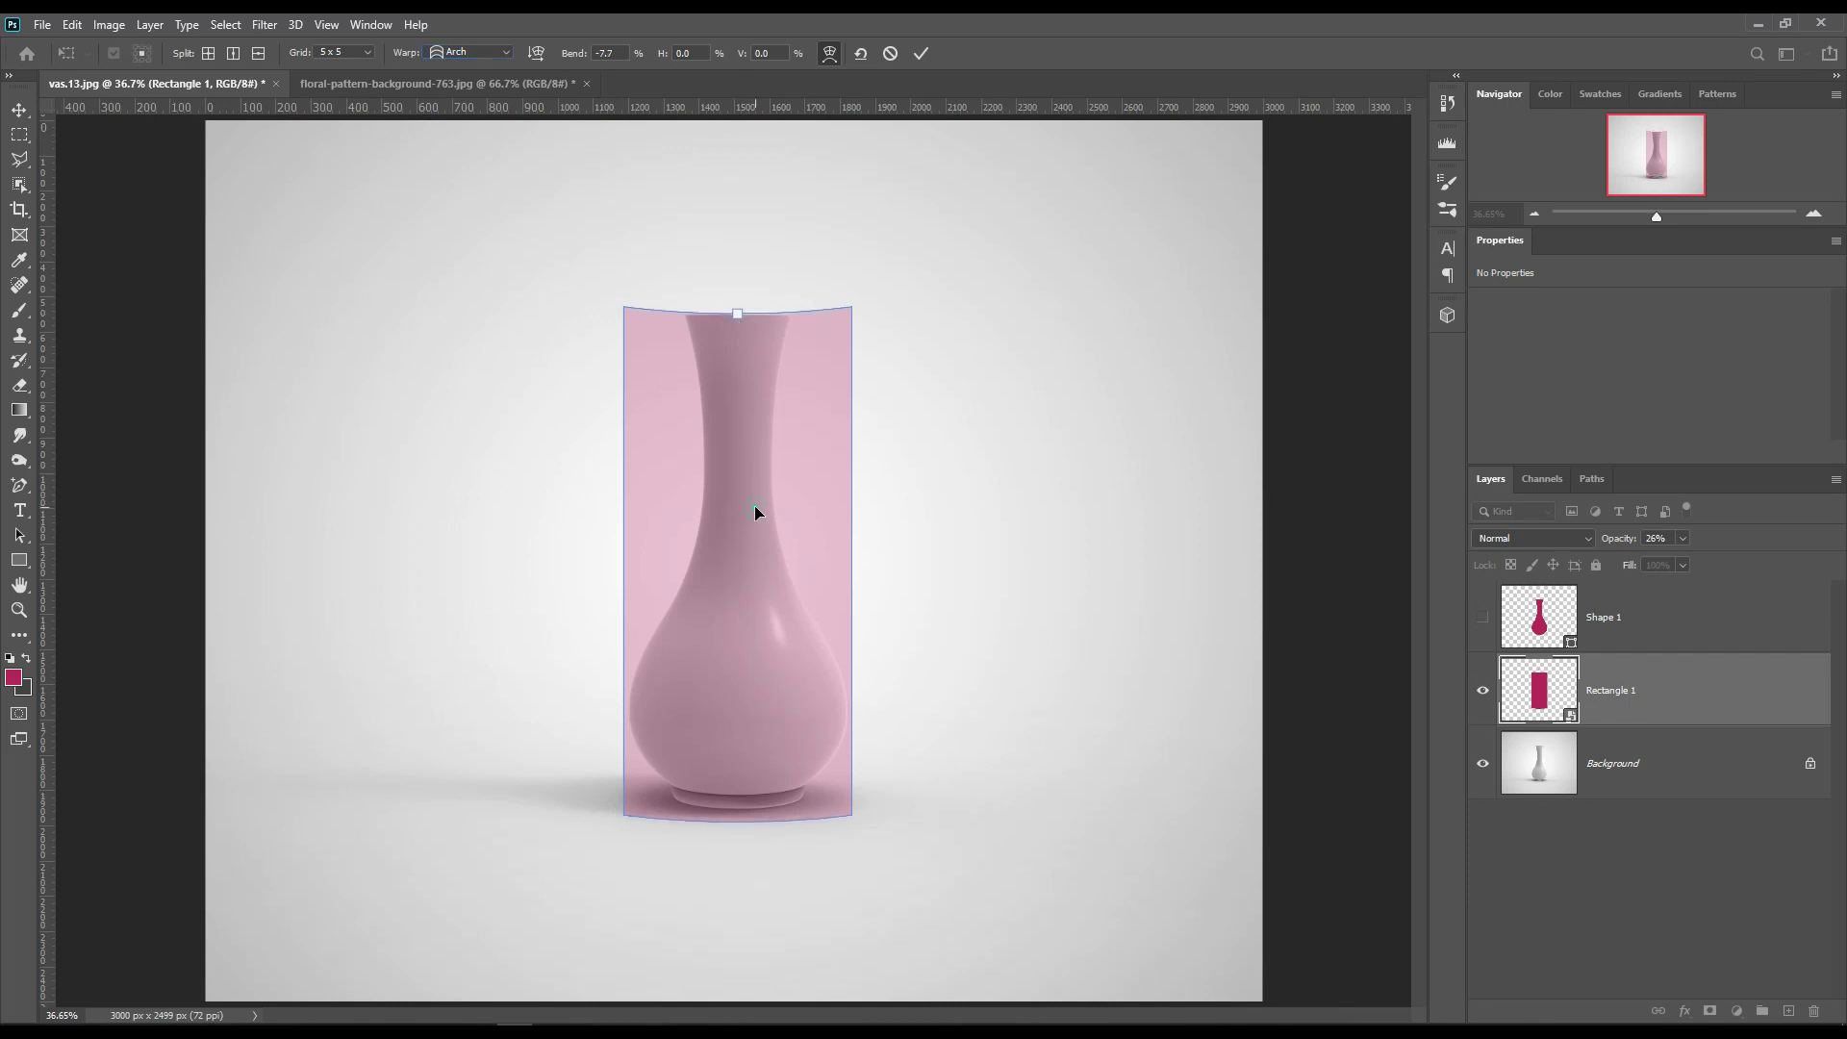
pyautogui.click(921, 54)
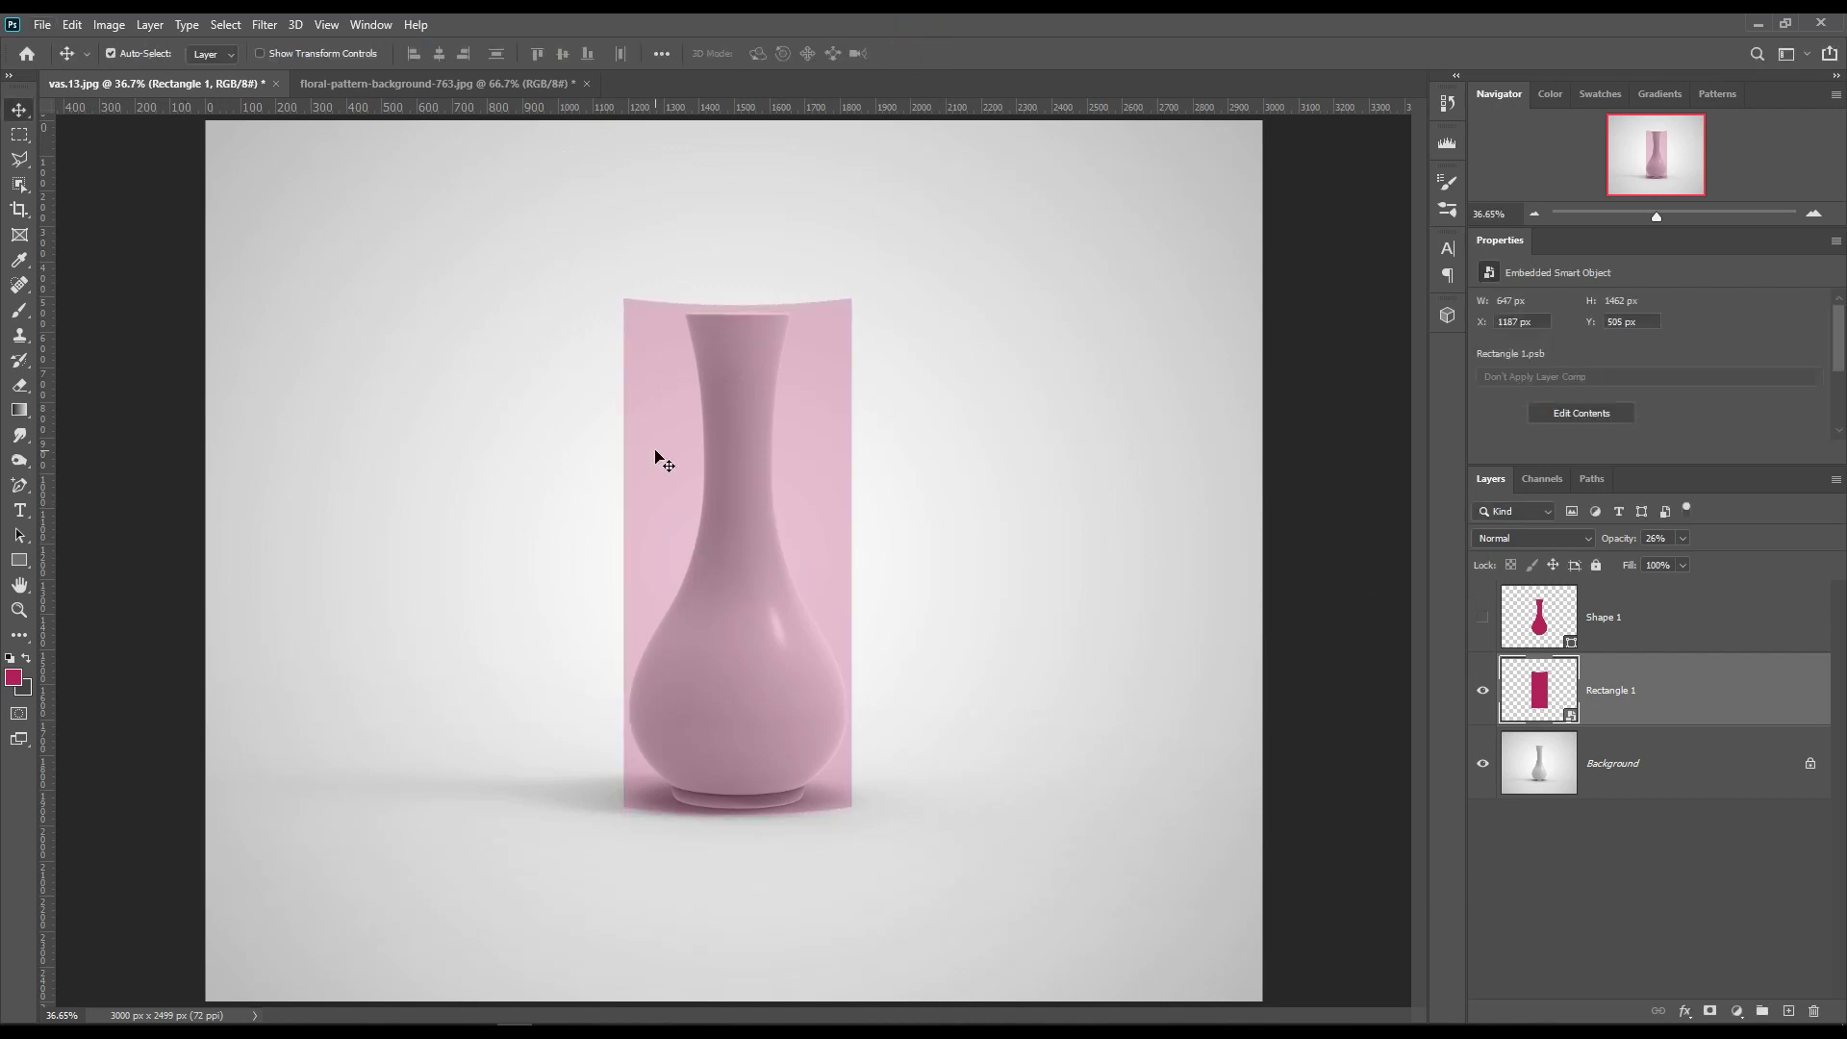
# Step: Reopen the rectangle's warp and give it a custom grid of 5 columns and 12 rows
pyautogui.hotkey('ctrl', 't')
pyautogui.rightClick(703, 423)
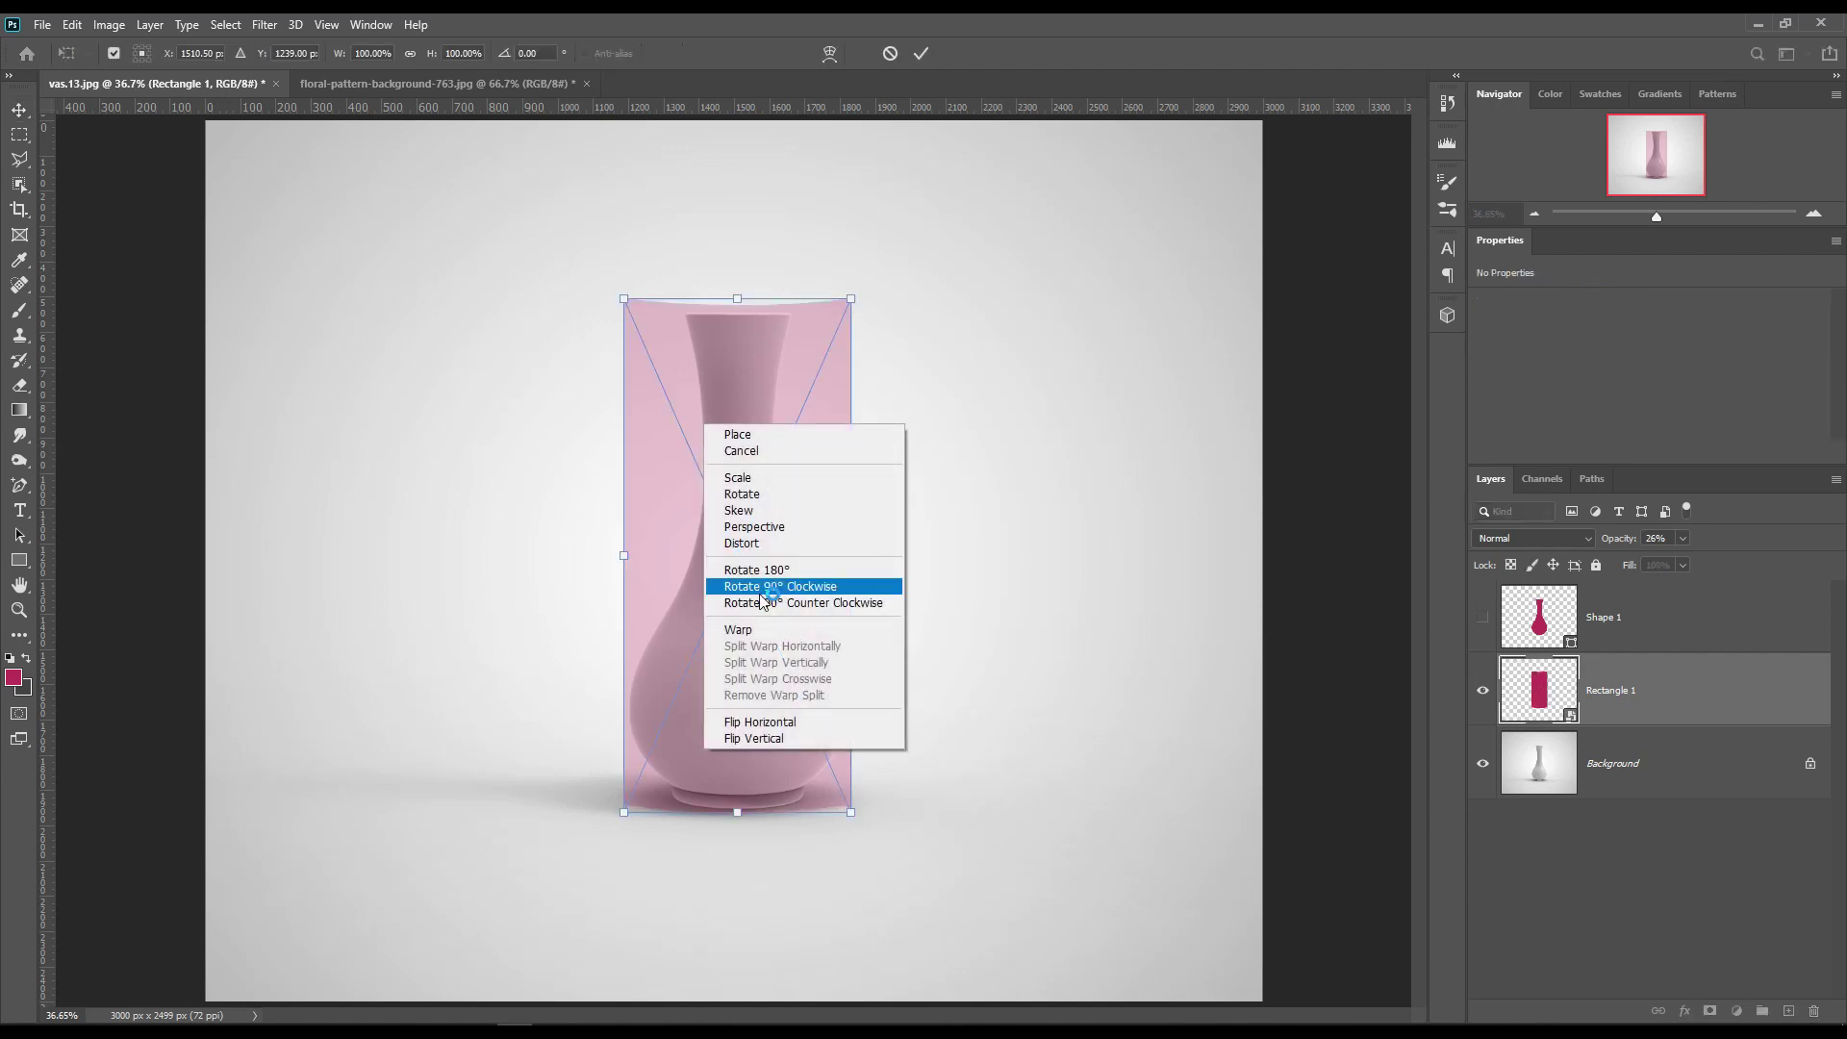
pyautogui.click(764, 629)
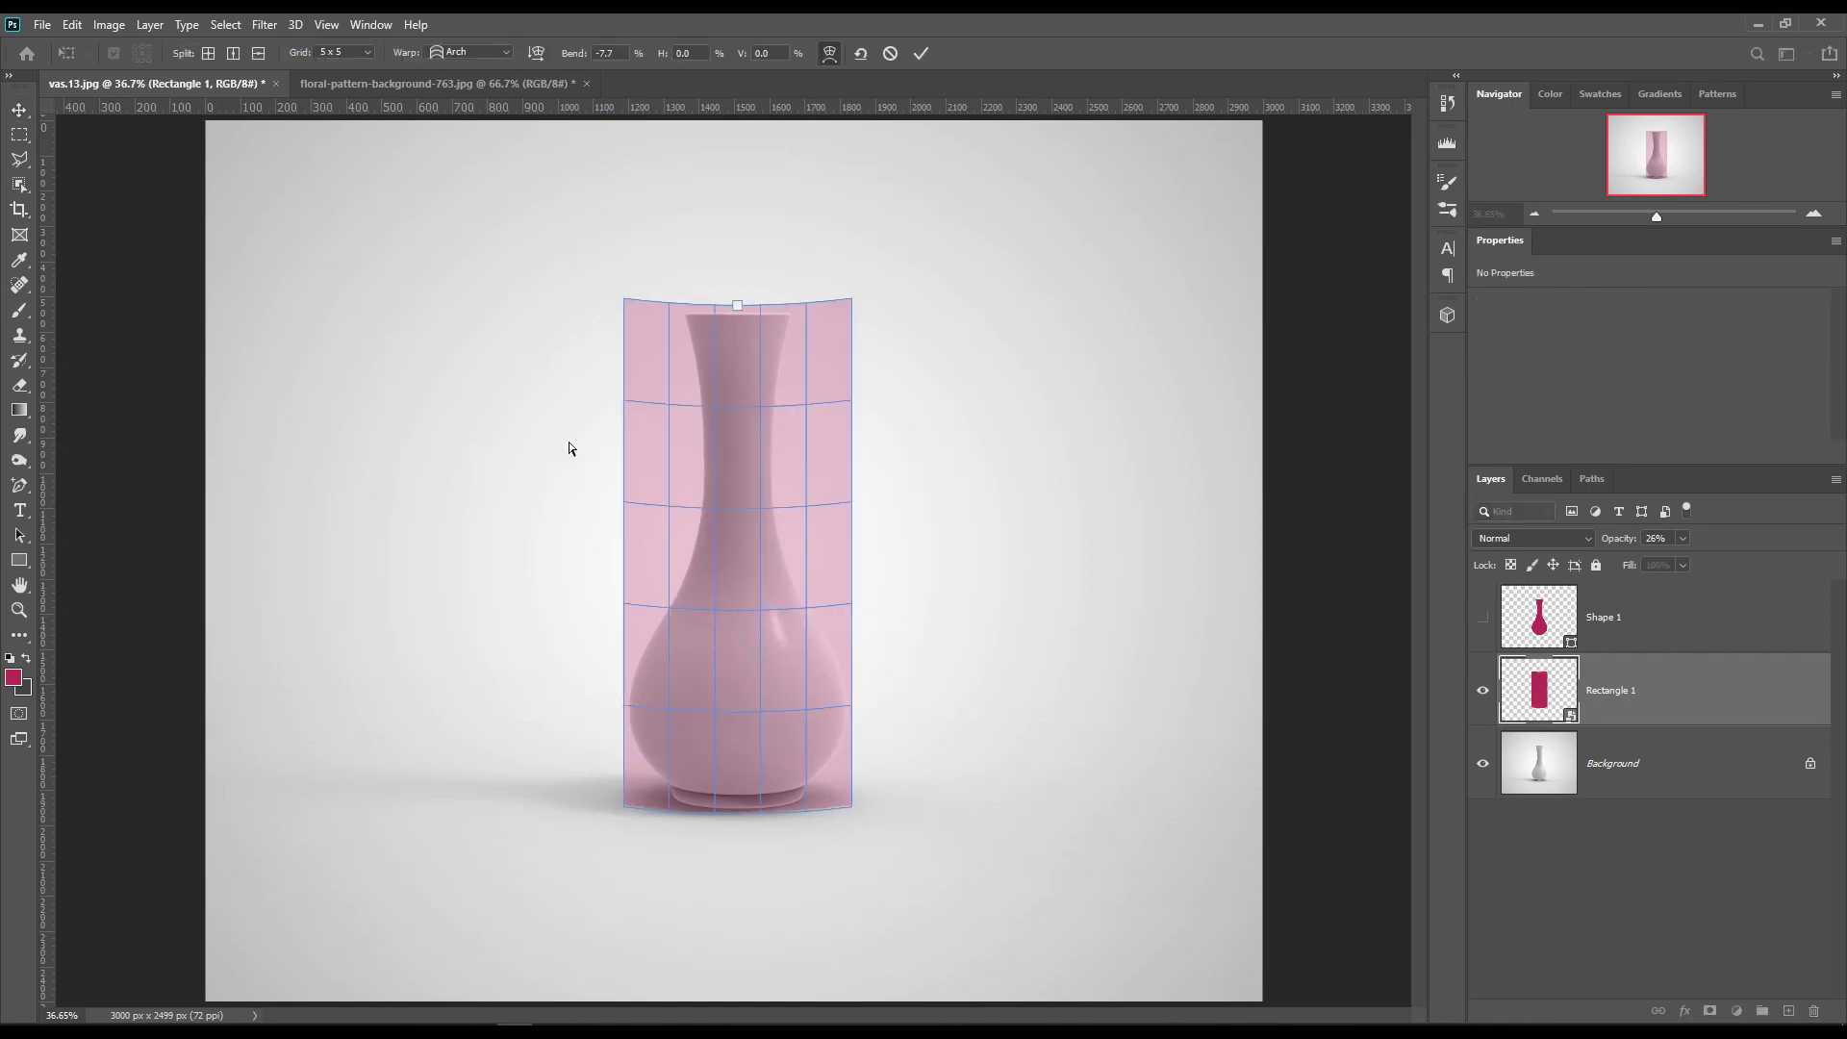
pyautogui.click(343, 52)
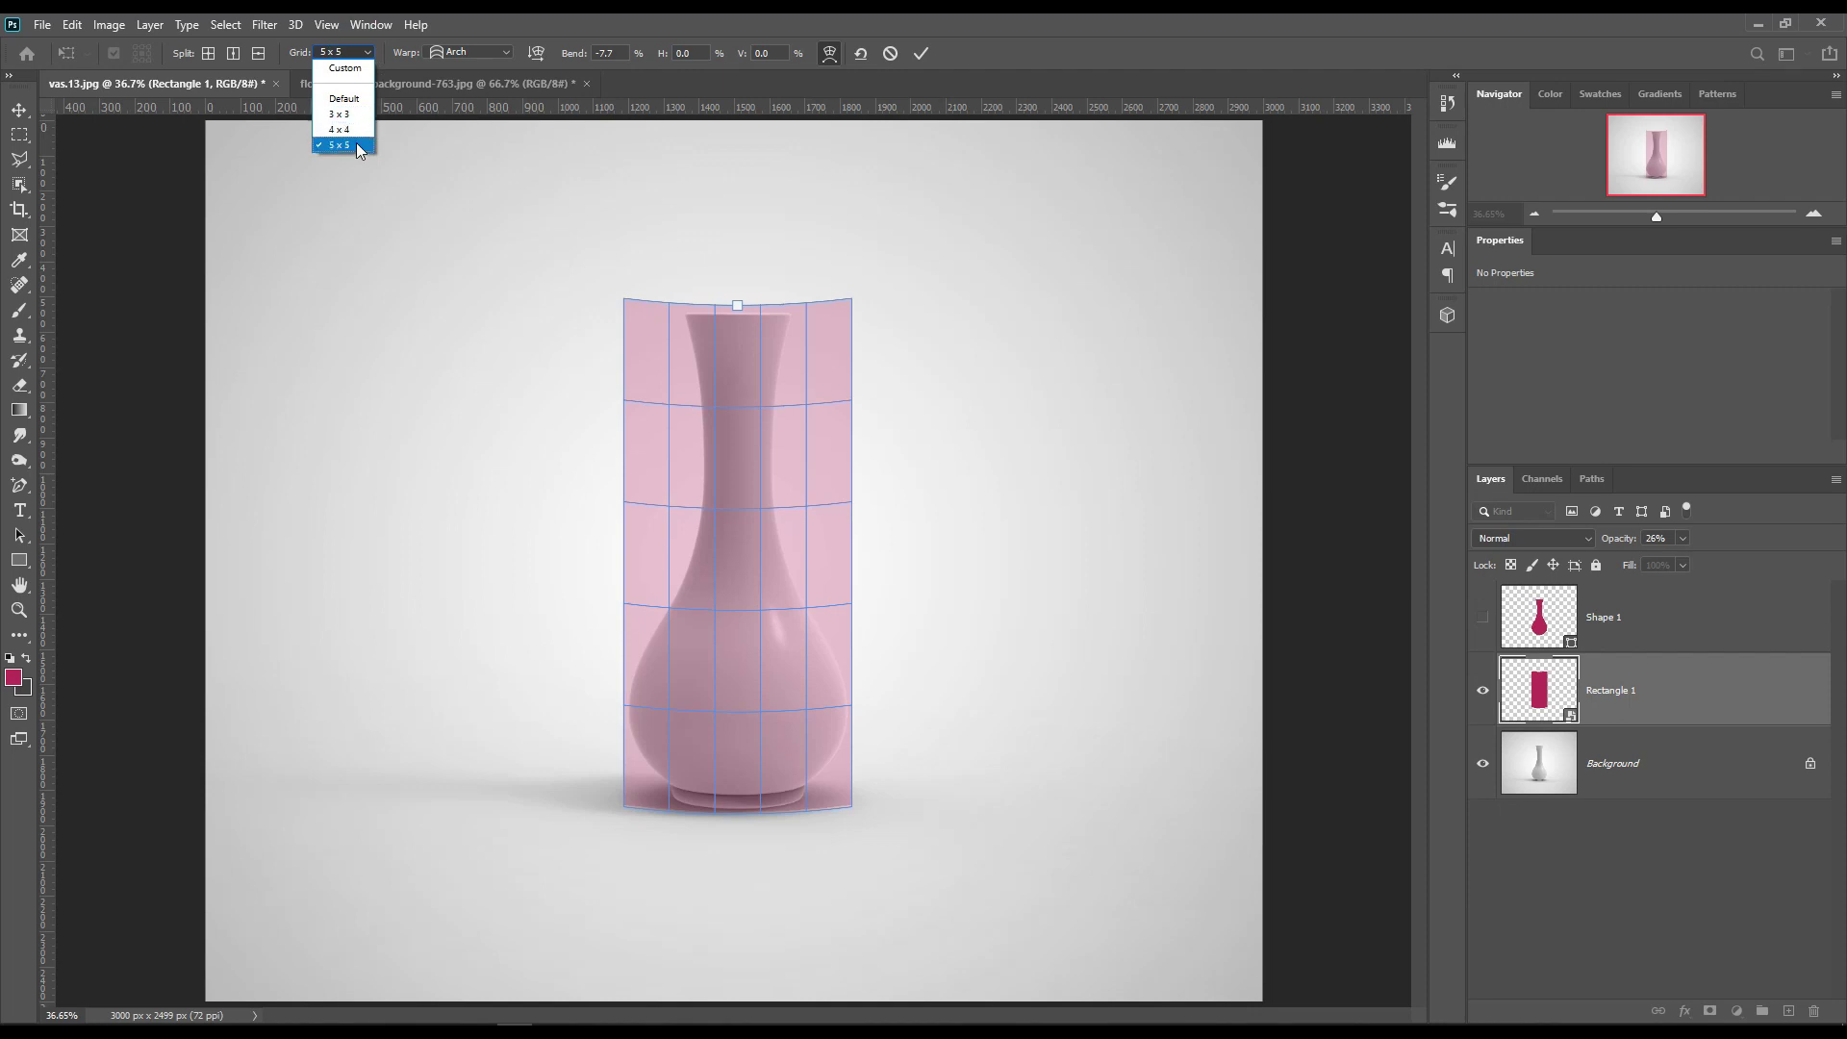
pyautogui.click(346, 69)
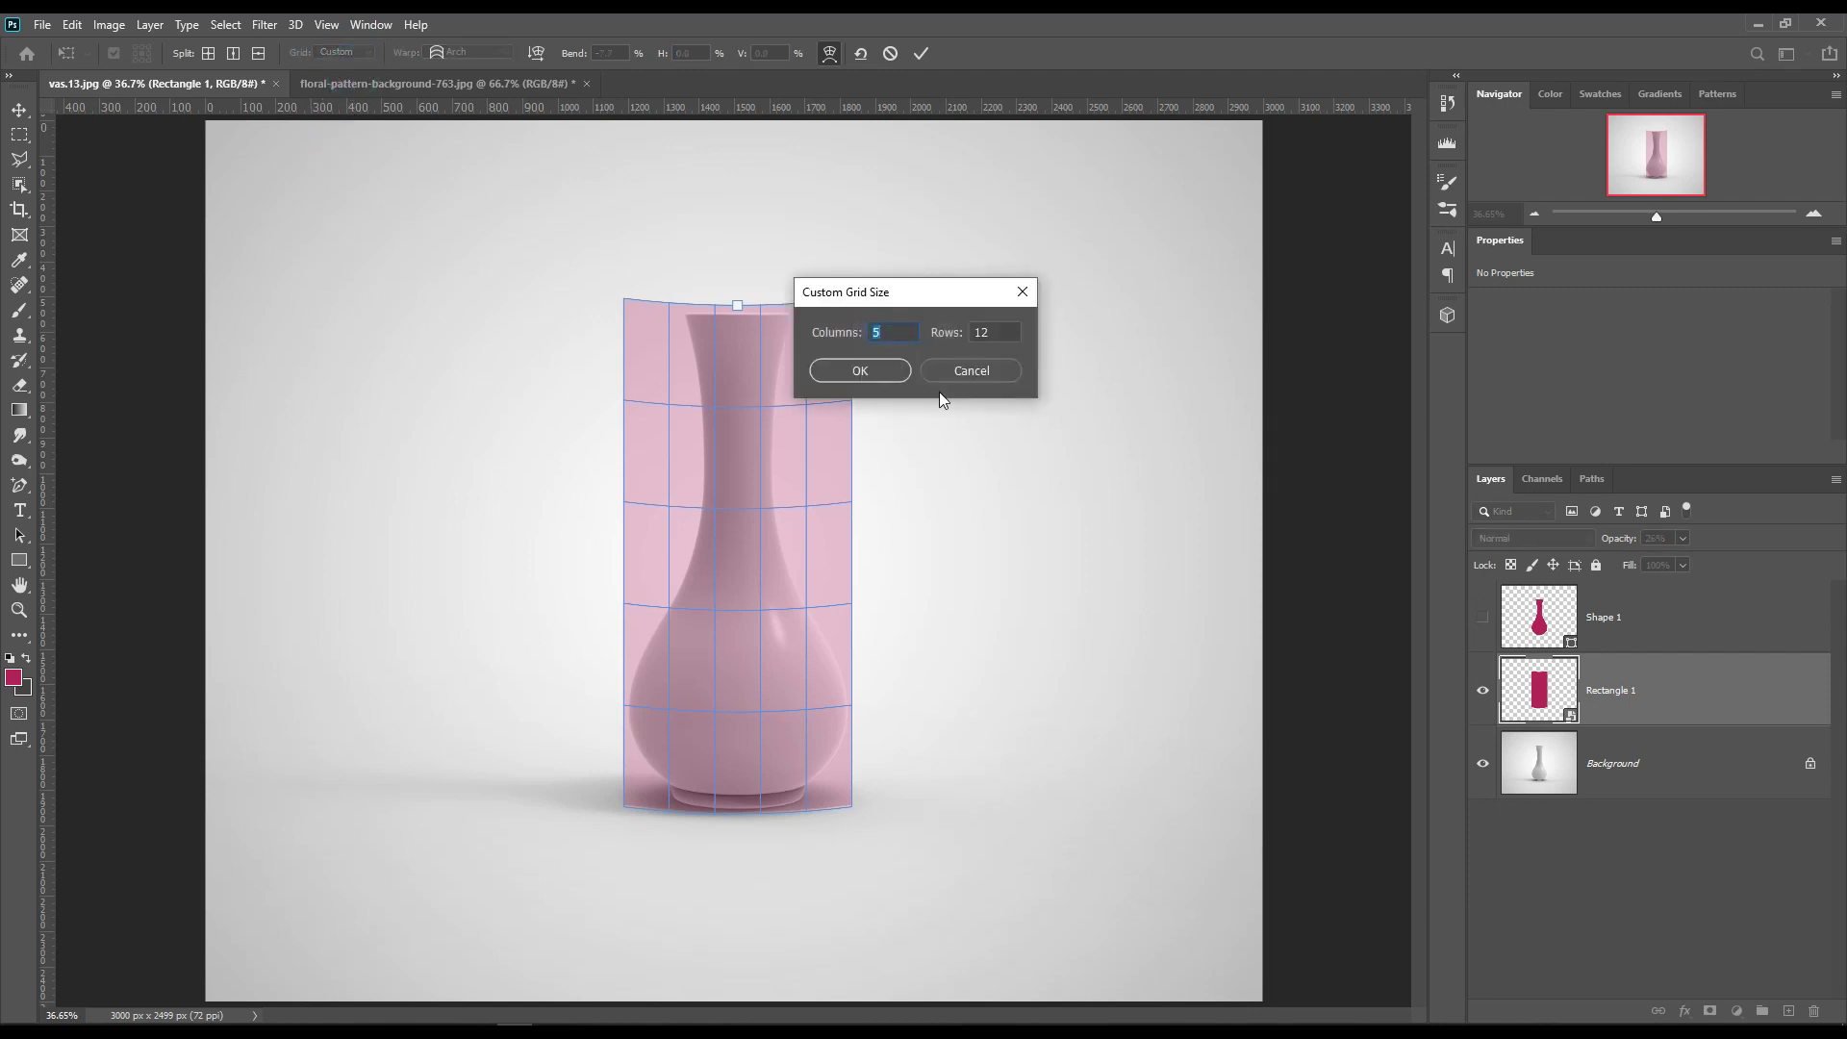
pyautogui.click(891, 371)
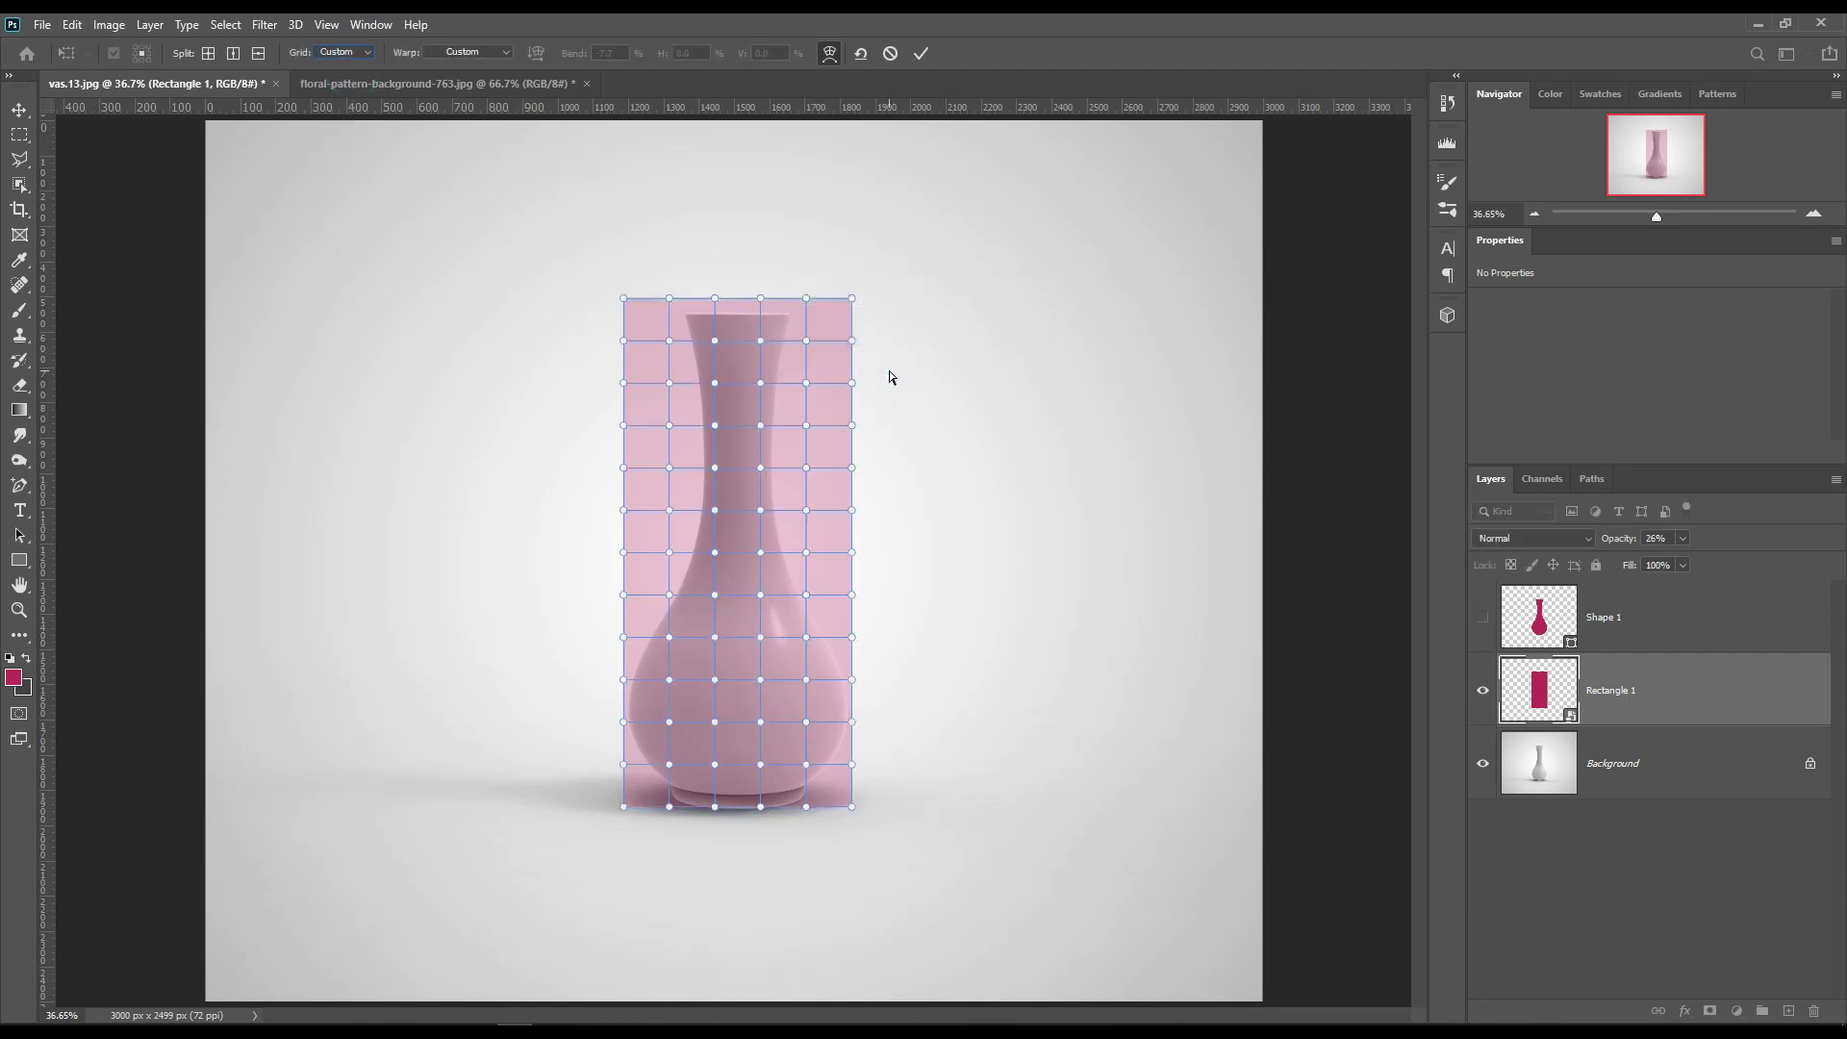
# Step: Bend the rectangle downward with an Arch warp and reapply the custom grid of 5 columns and 12 rows
pyautogui.click(476, 52)
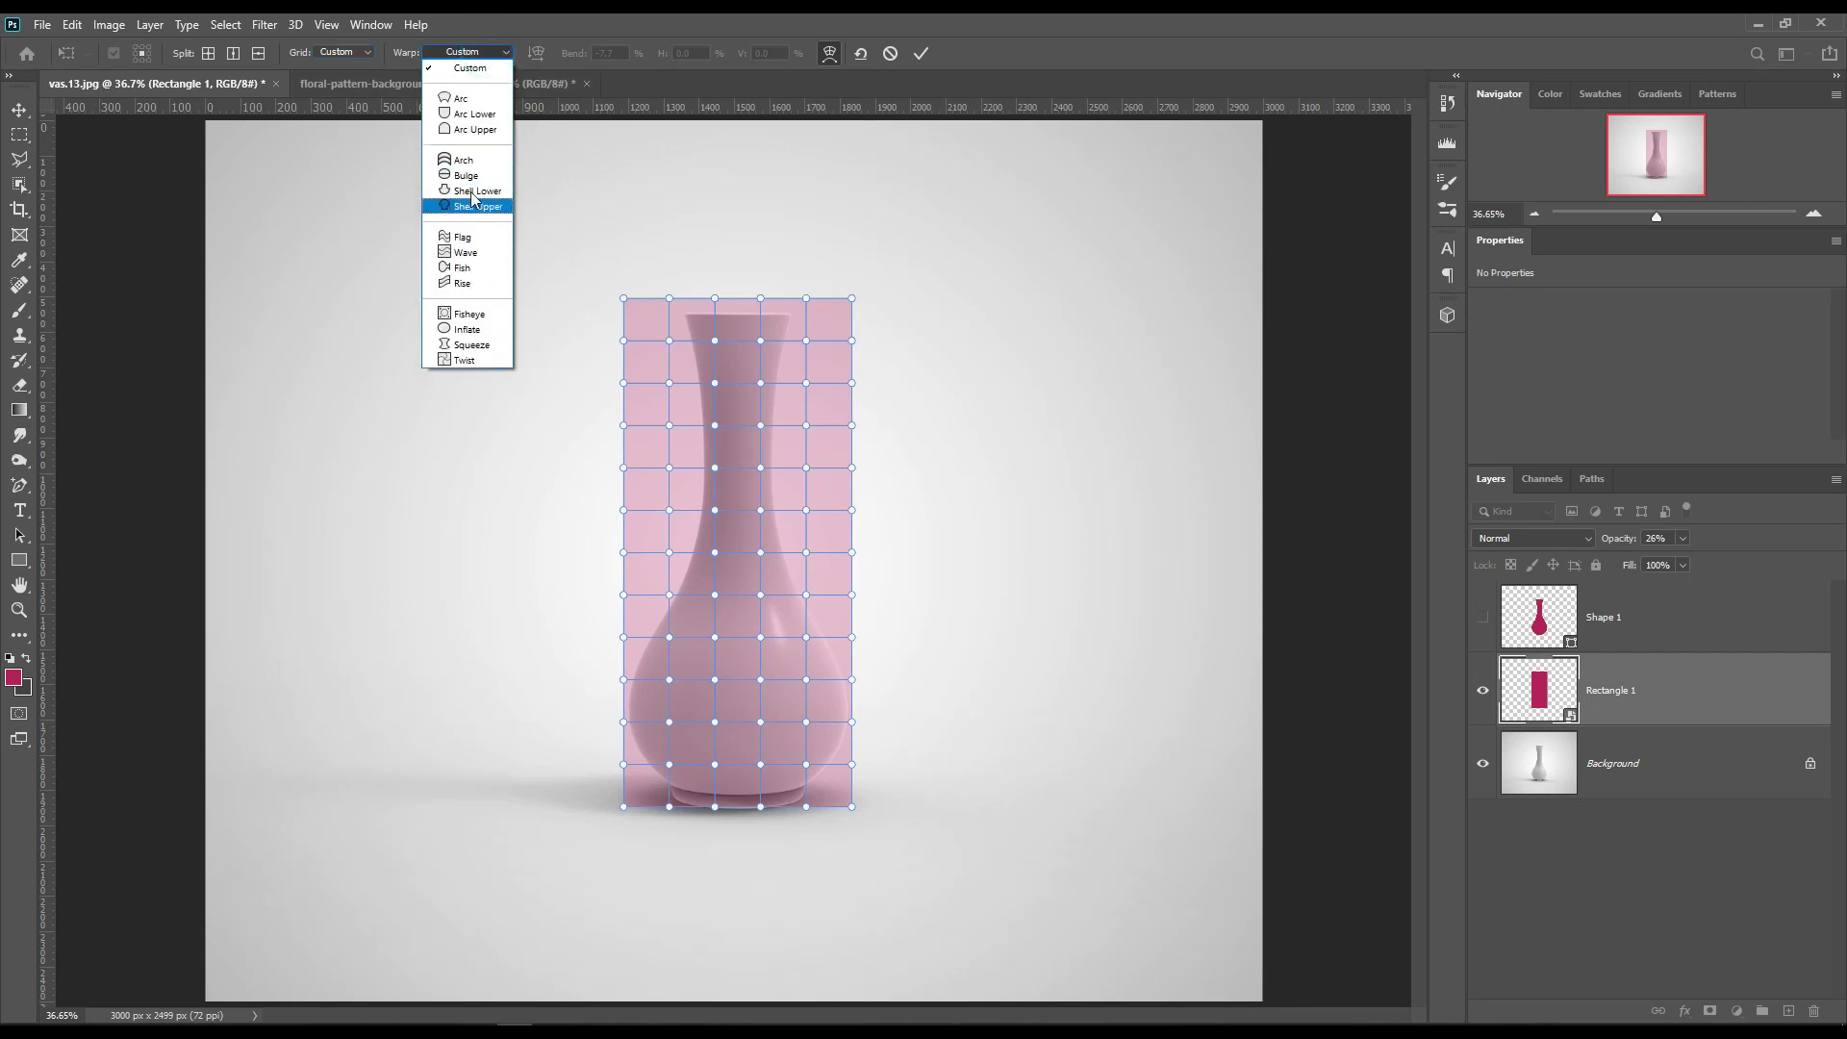
pyautogui.click(466, 161)
pyautogui.moveTo(738, 253); pyautogui.dragTo(738, 310)
pyautogui.click(344, 52)
pyautogui.click(342, 145)
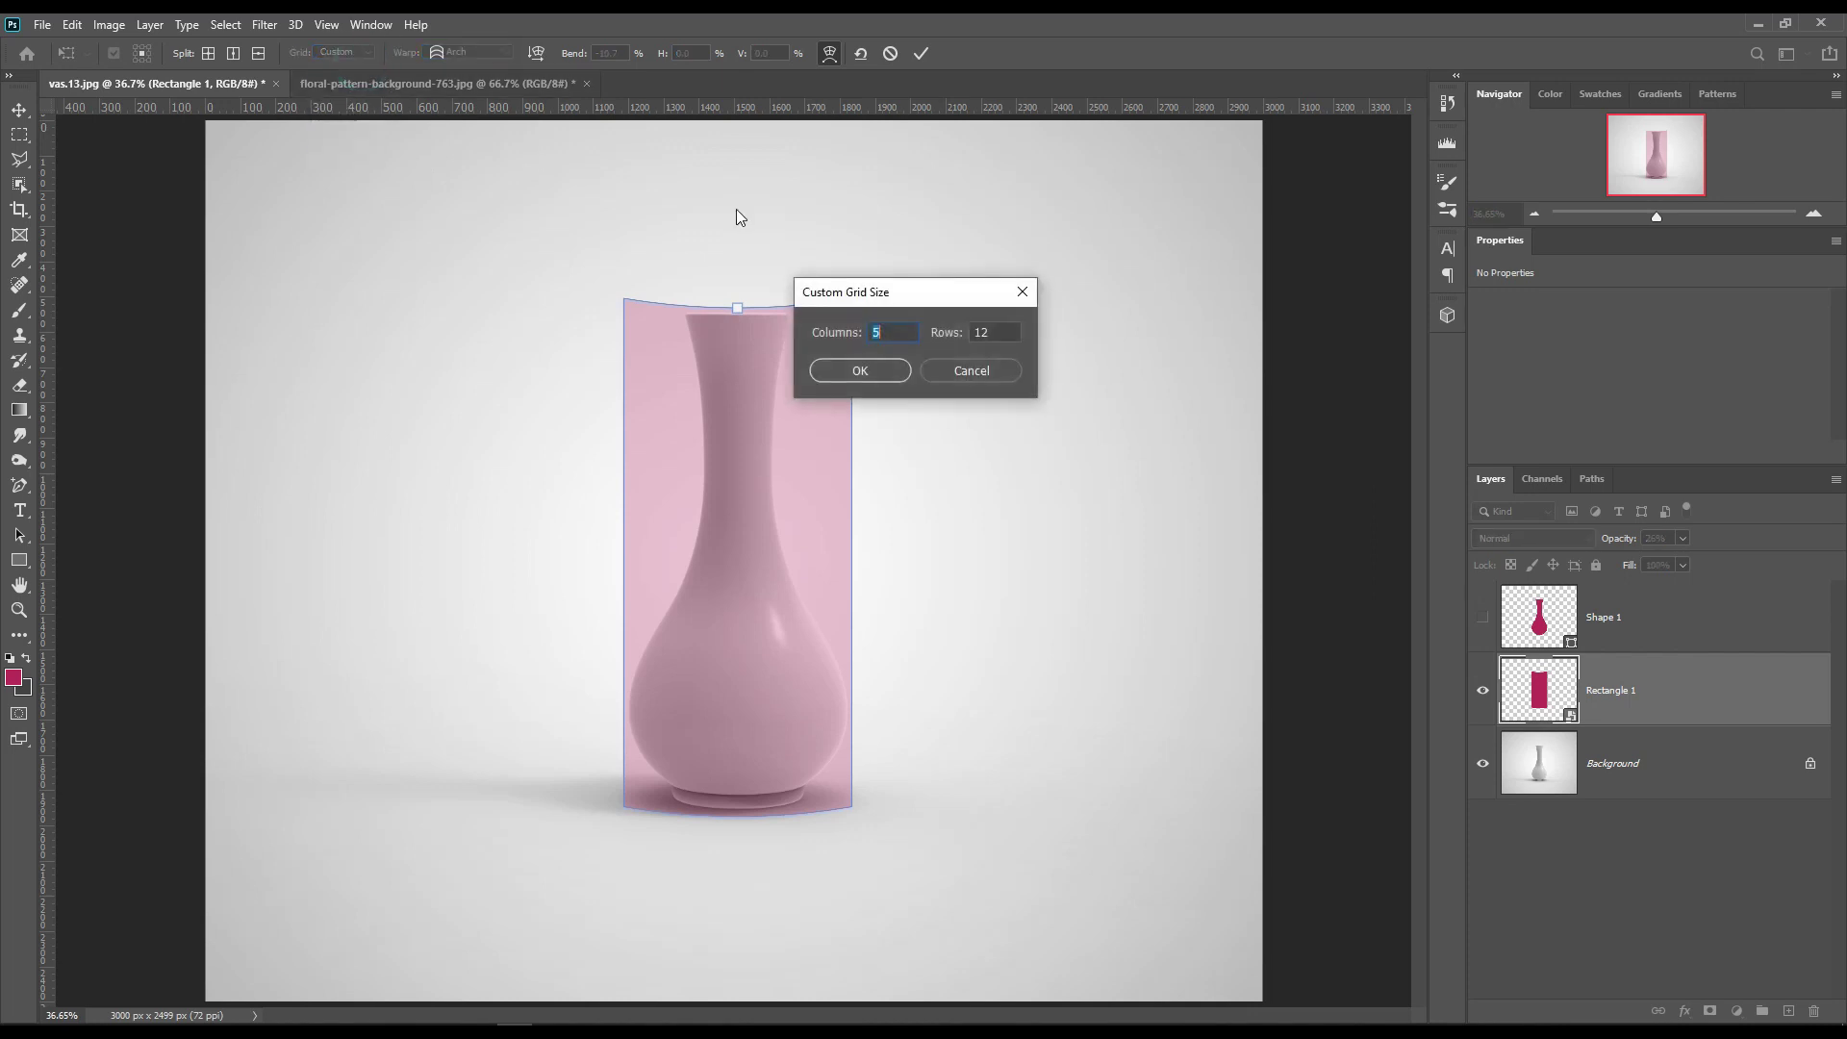
pyautogui.click(886, 372)
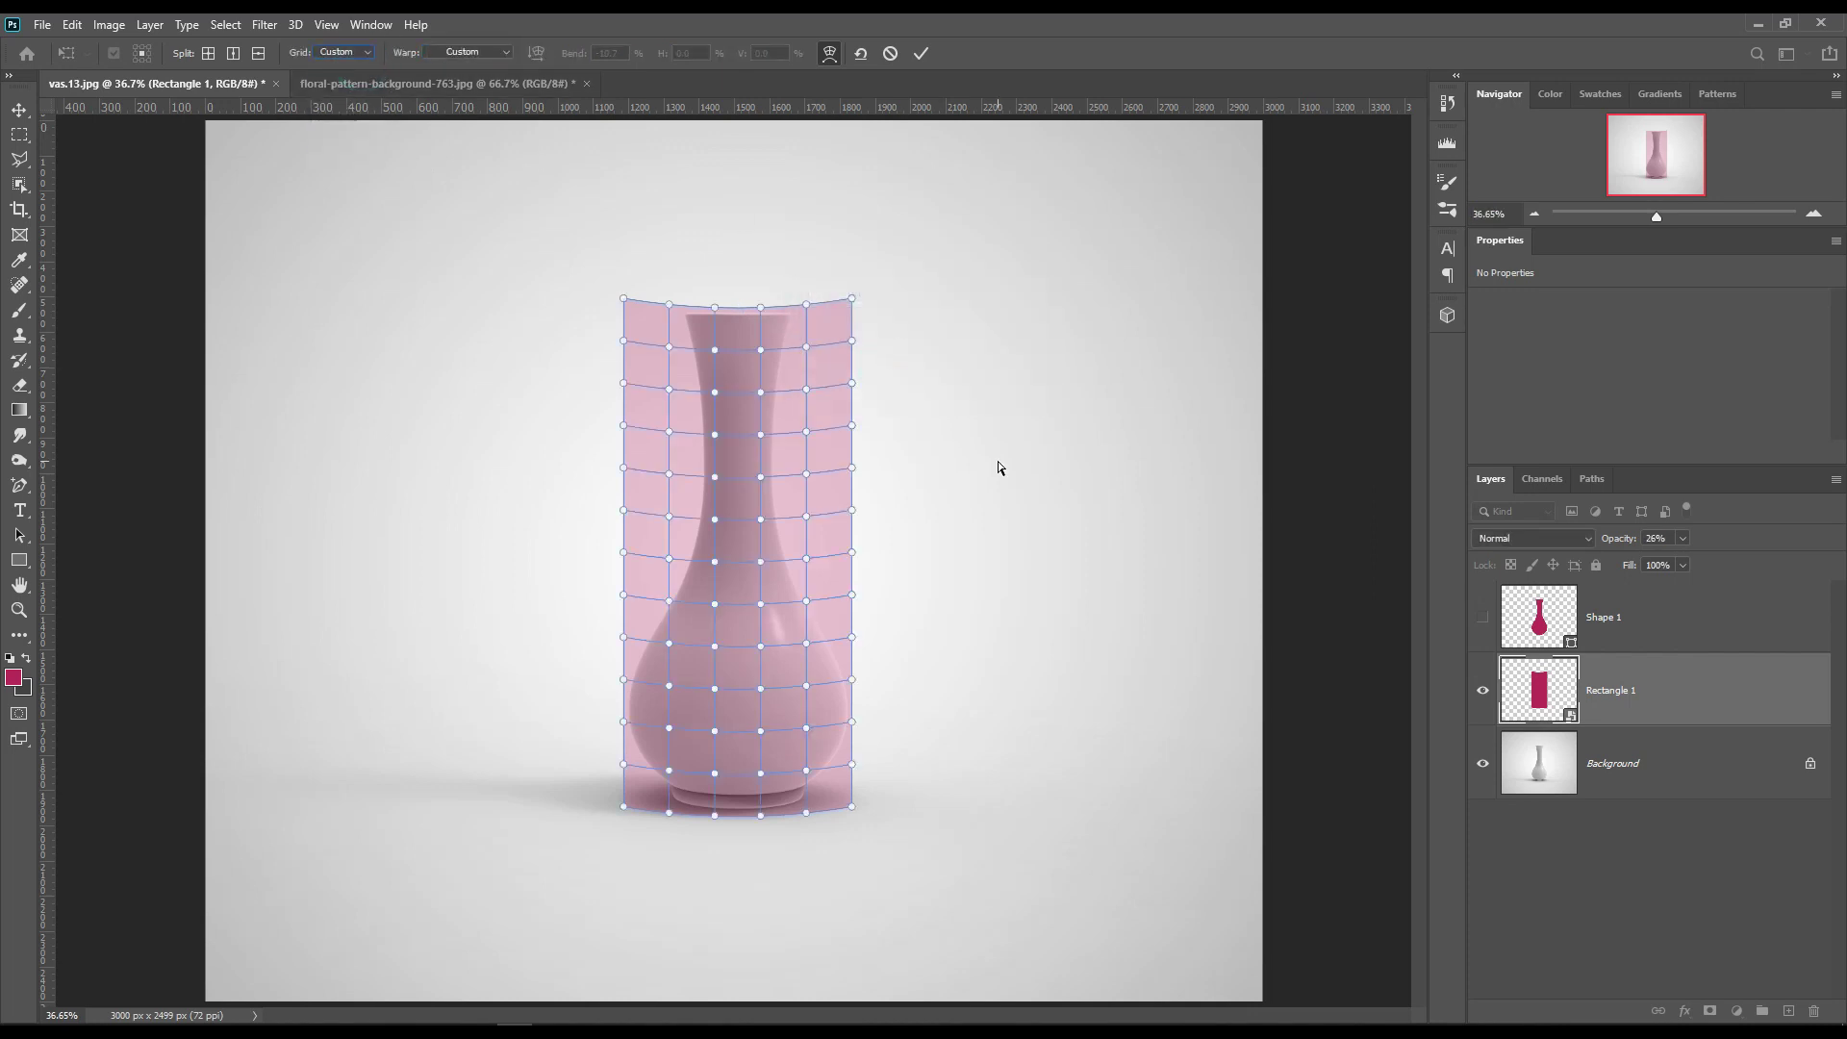
pyautogui.hotkey('ctrl', '+')
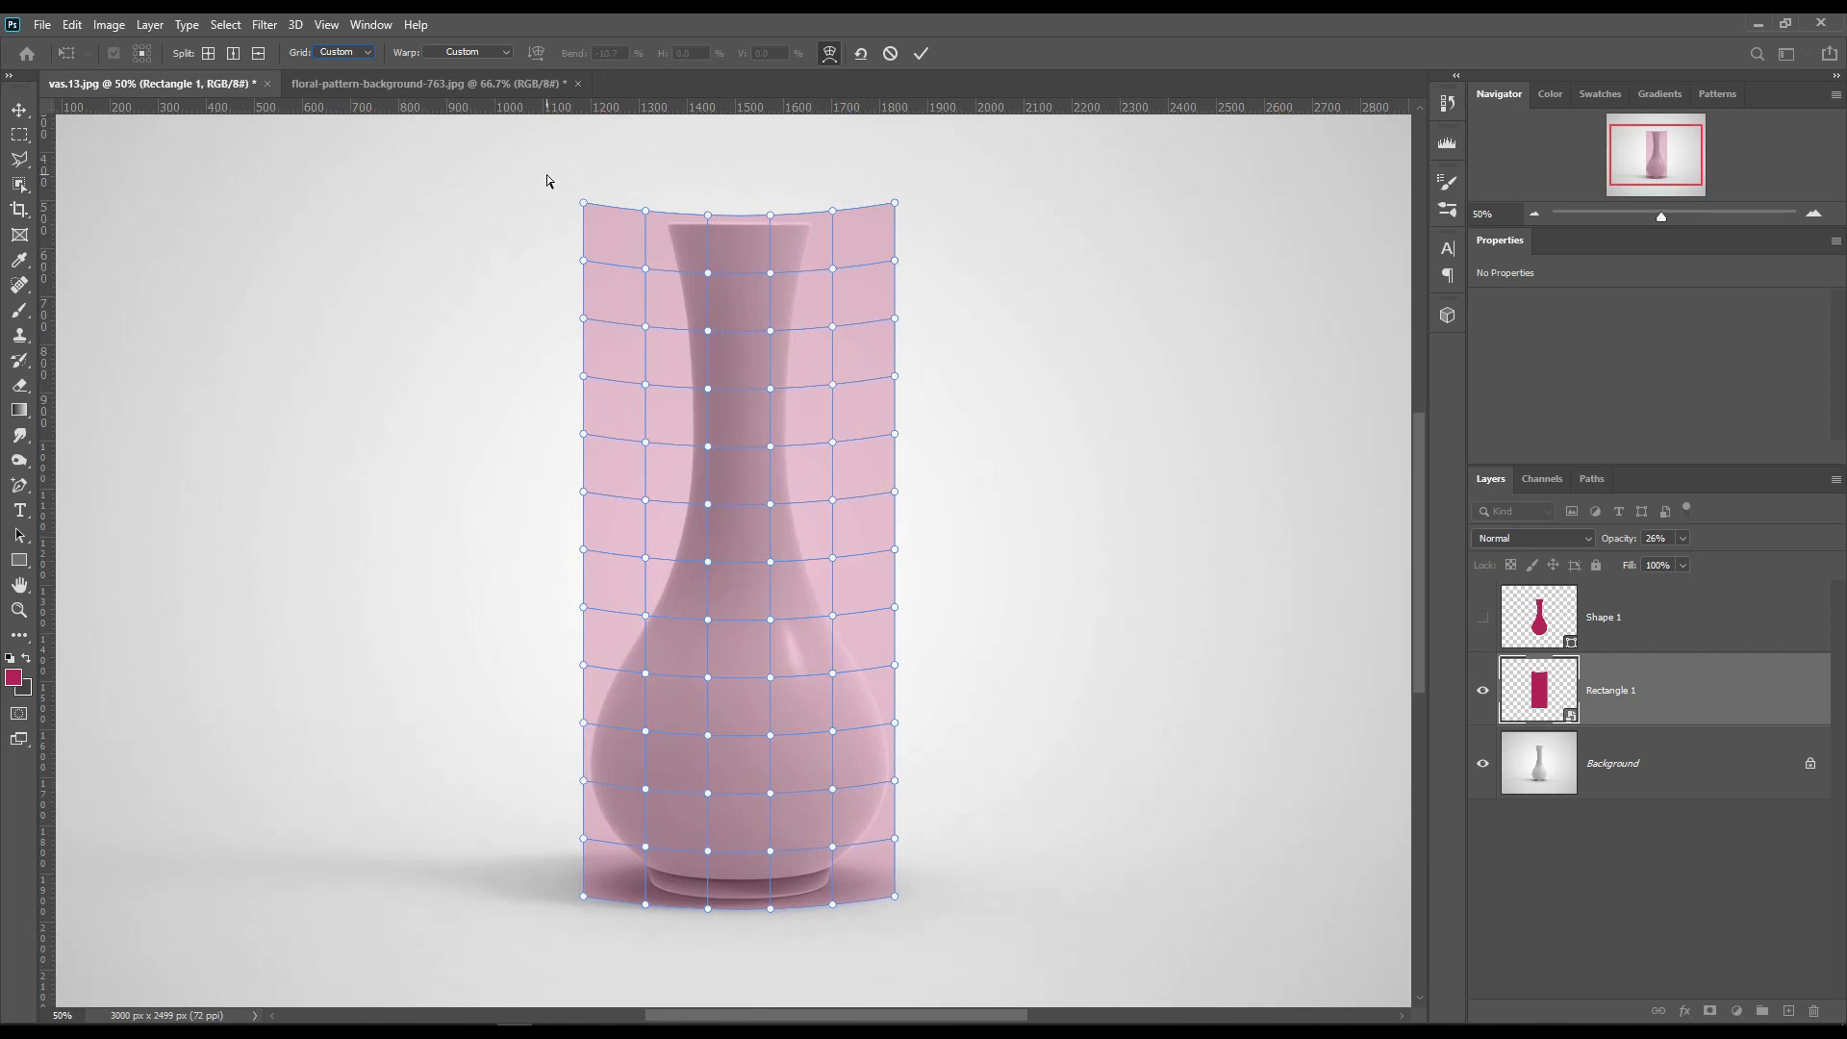
pyautogui.moveTo(546, 171); pyautogui.dragTo(953, 595)
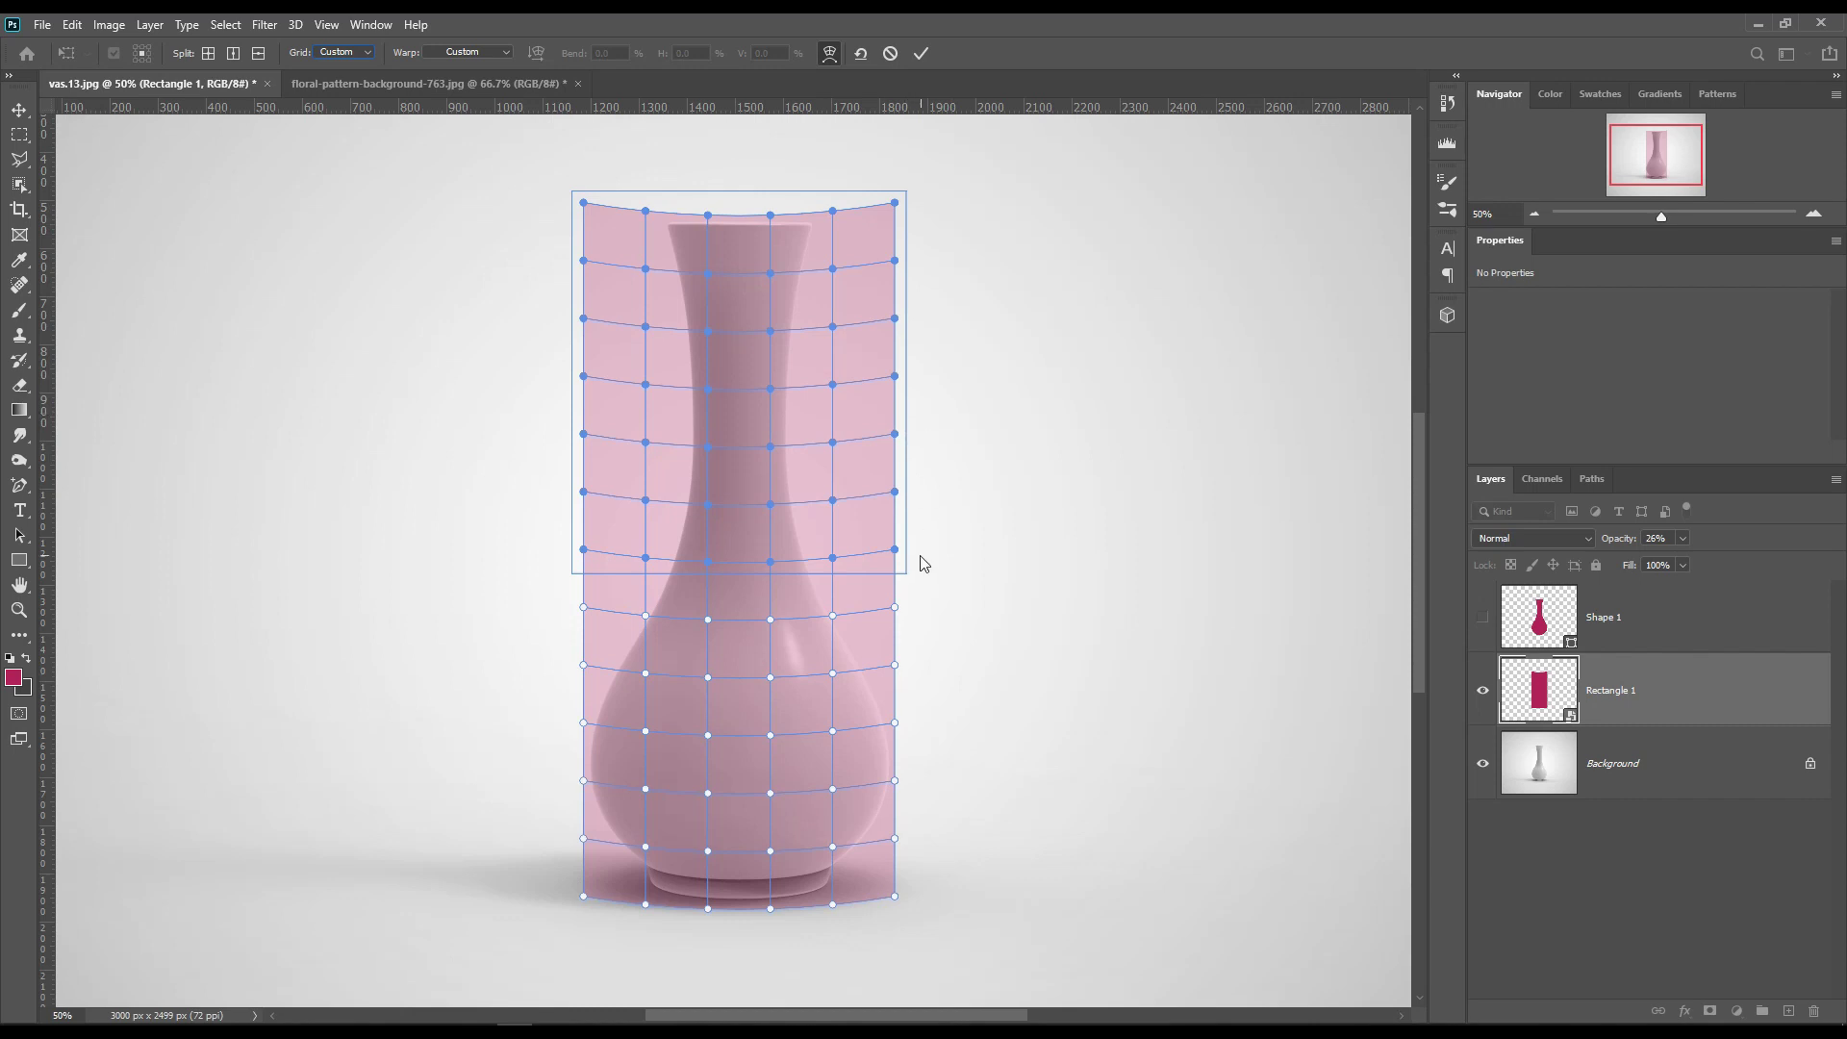
pyautogui.click(982, 421)
pyautogui.moveTo(547, 233); pyautogui.dragTo(743, 291)
pyautogui.click(558, 173)
pyautogui.click(544, 177)
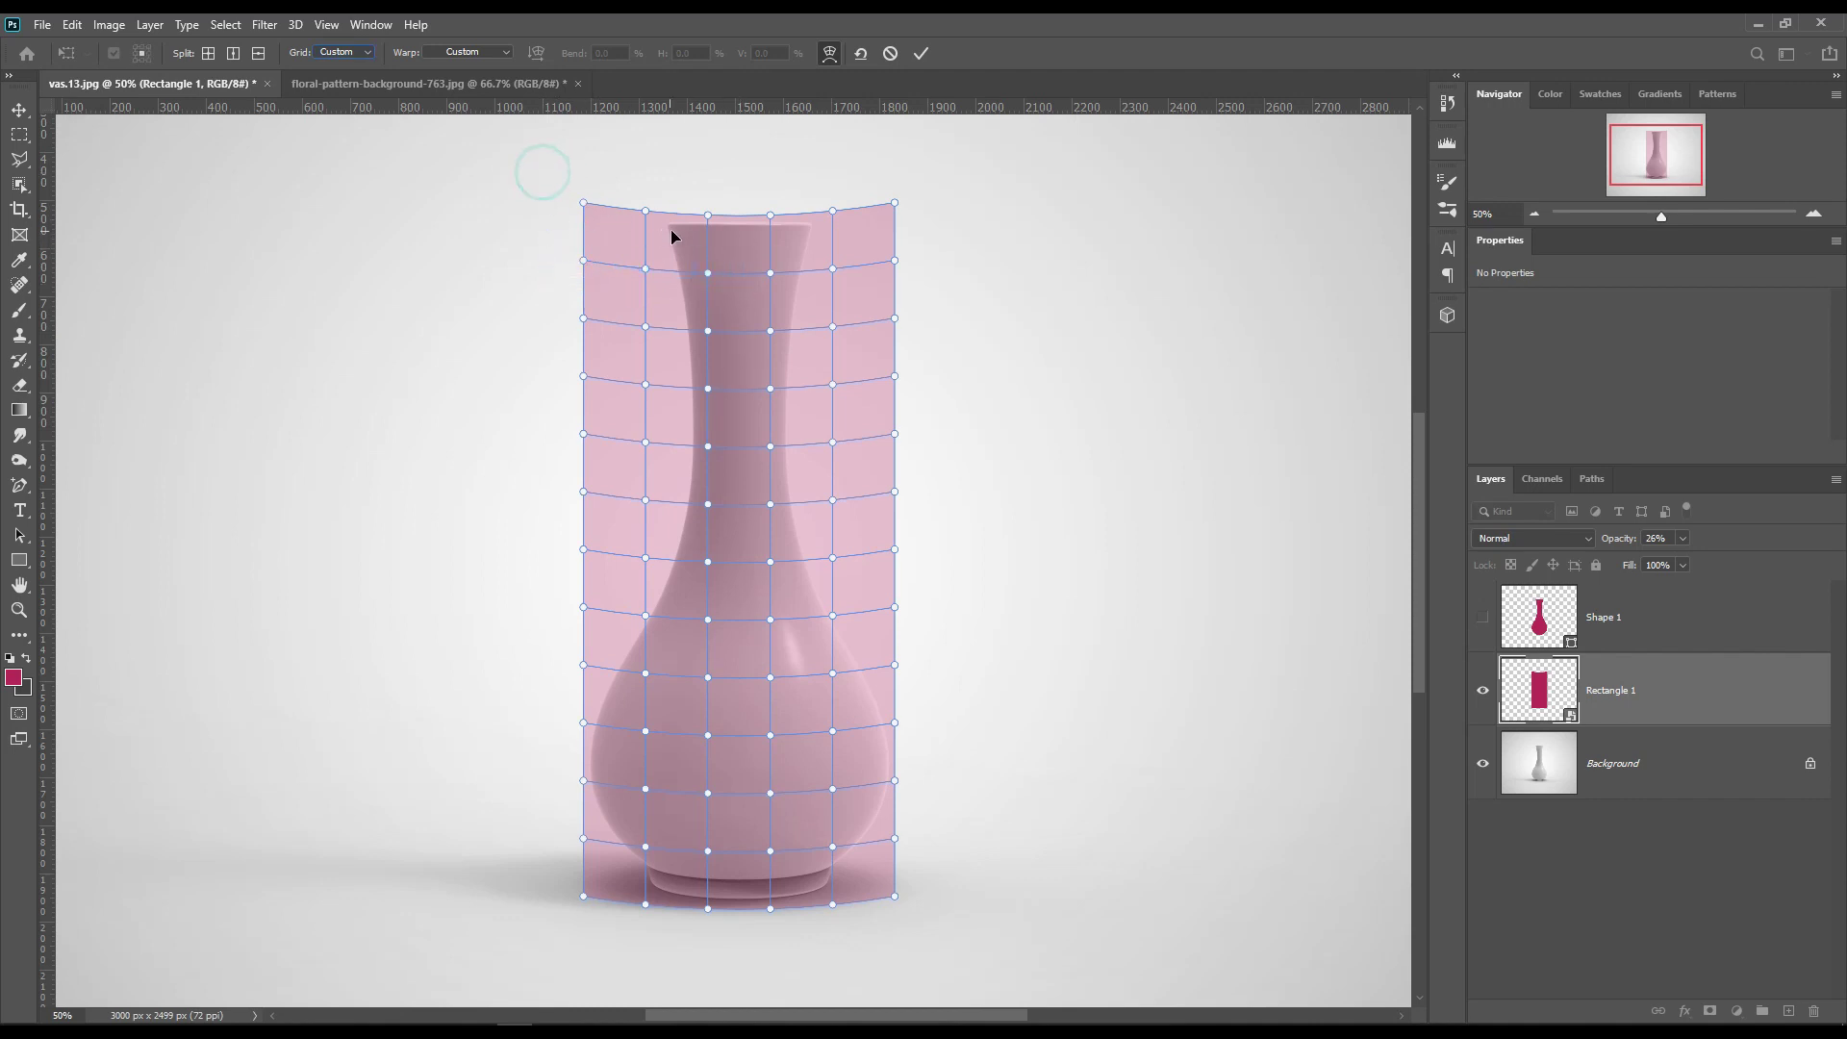
# Step: Narrow the top four rows of warp points symmetrically towards the vase's rim and upper neck
pyautogui.moveTo(546, 165); pyautogui.dragTo(859, 201)
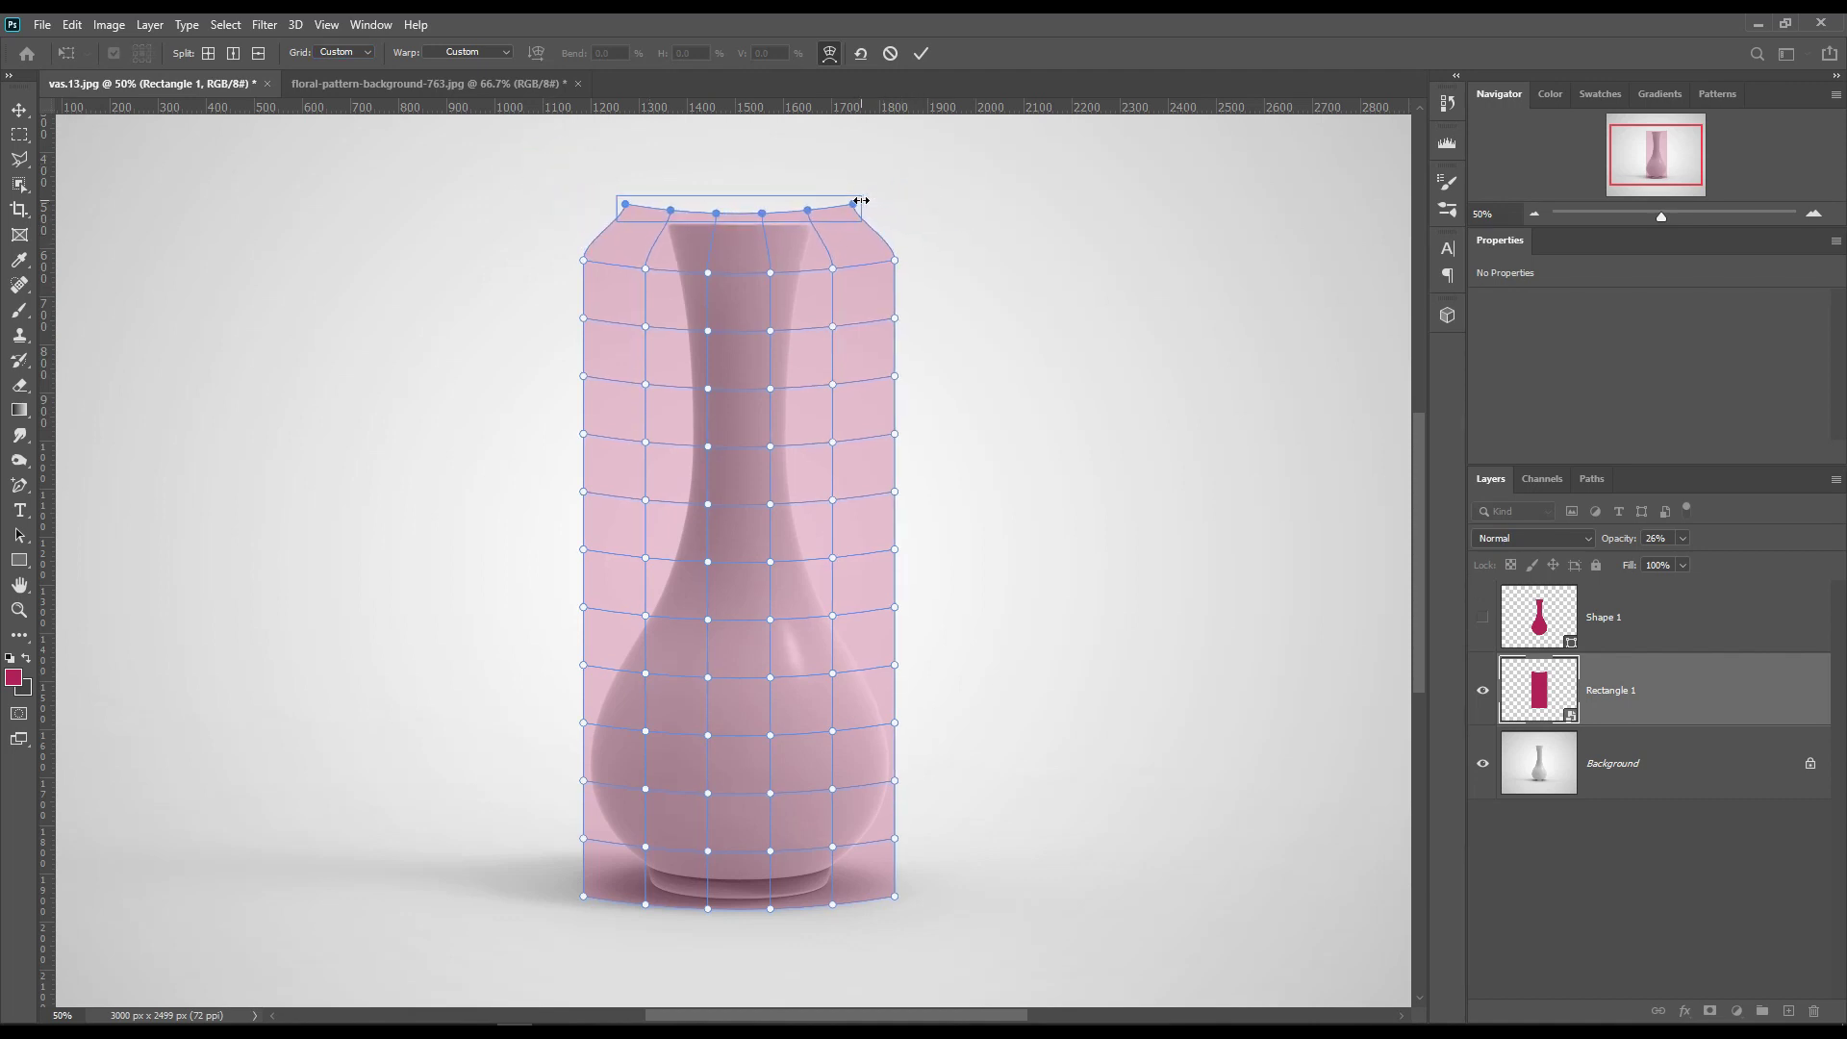
pyautogui.click(534, 237)
pyautogui.moveTo(548, 241); pyautogui.dragTo(828, 273)
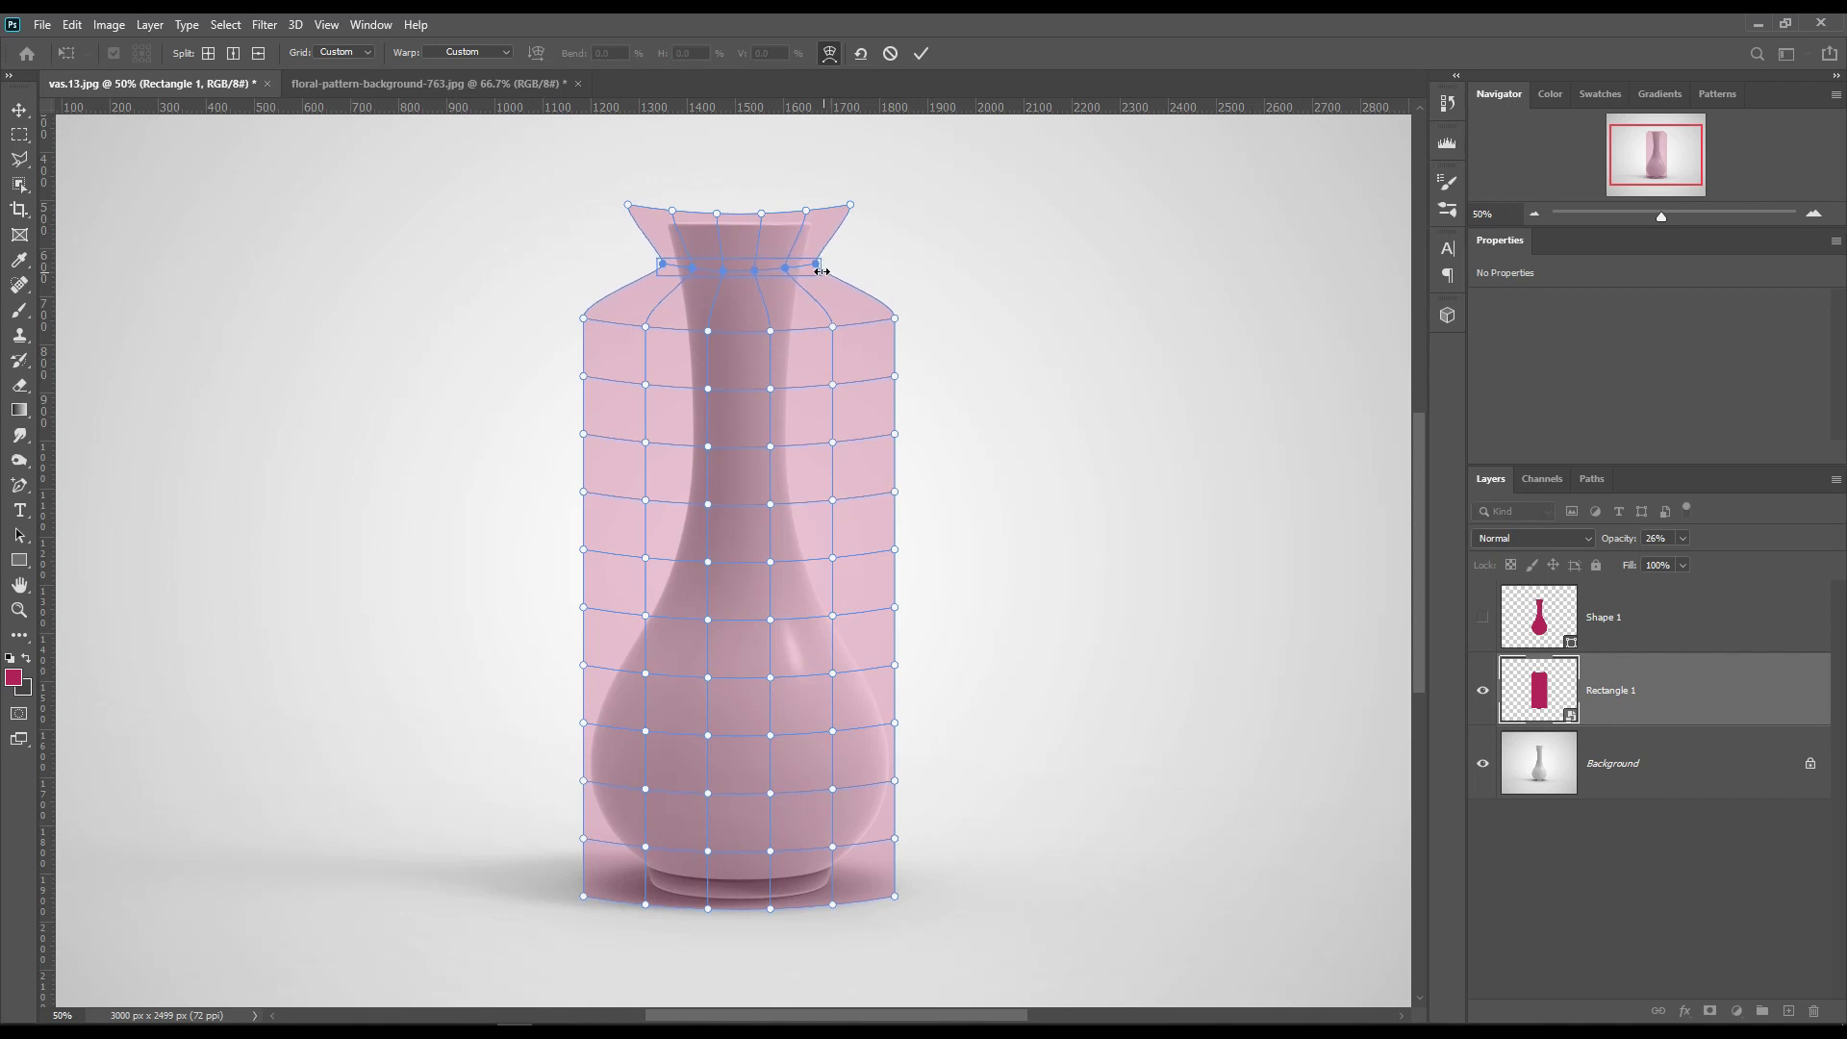
pyautogui.click(548, 297)
pyautogui.moveTo(567, 298); pyautogui.dragTo(811, 330)
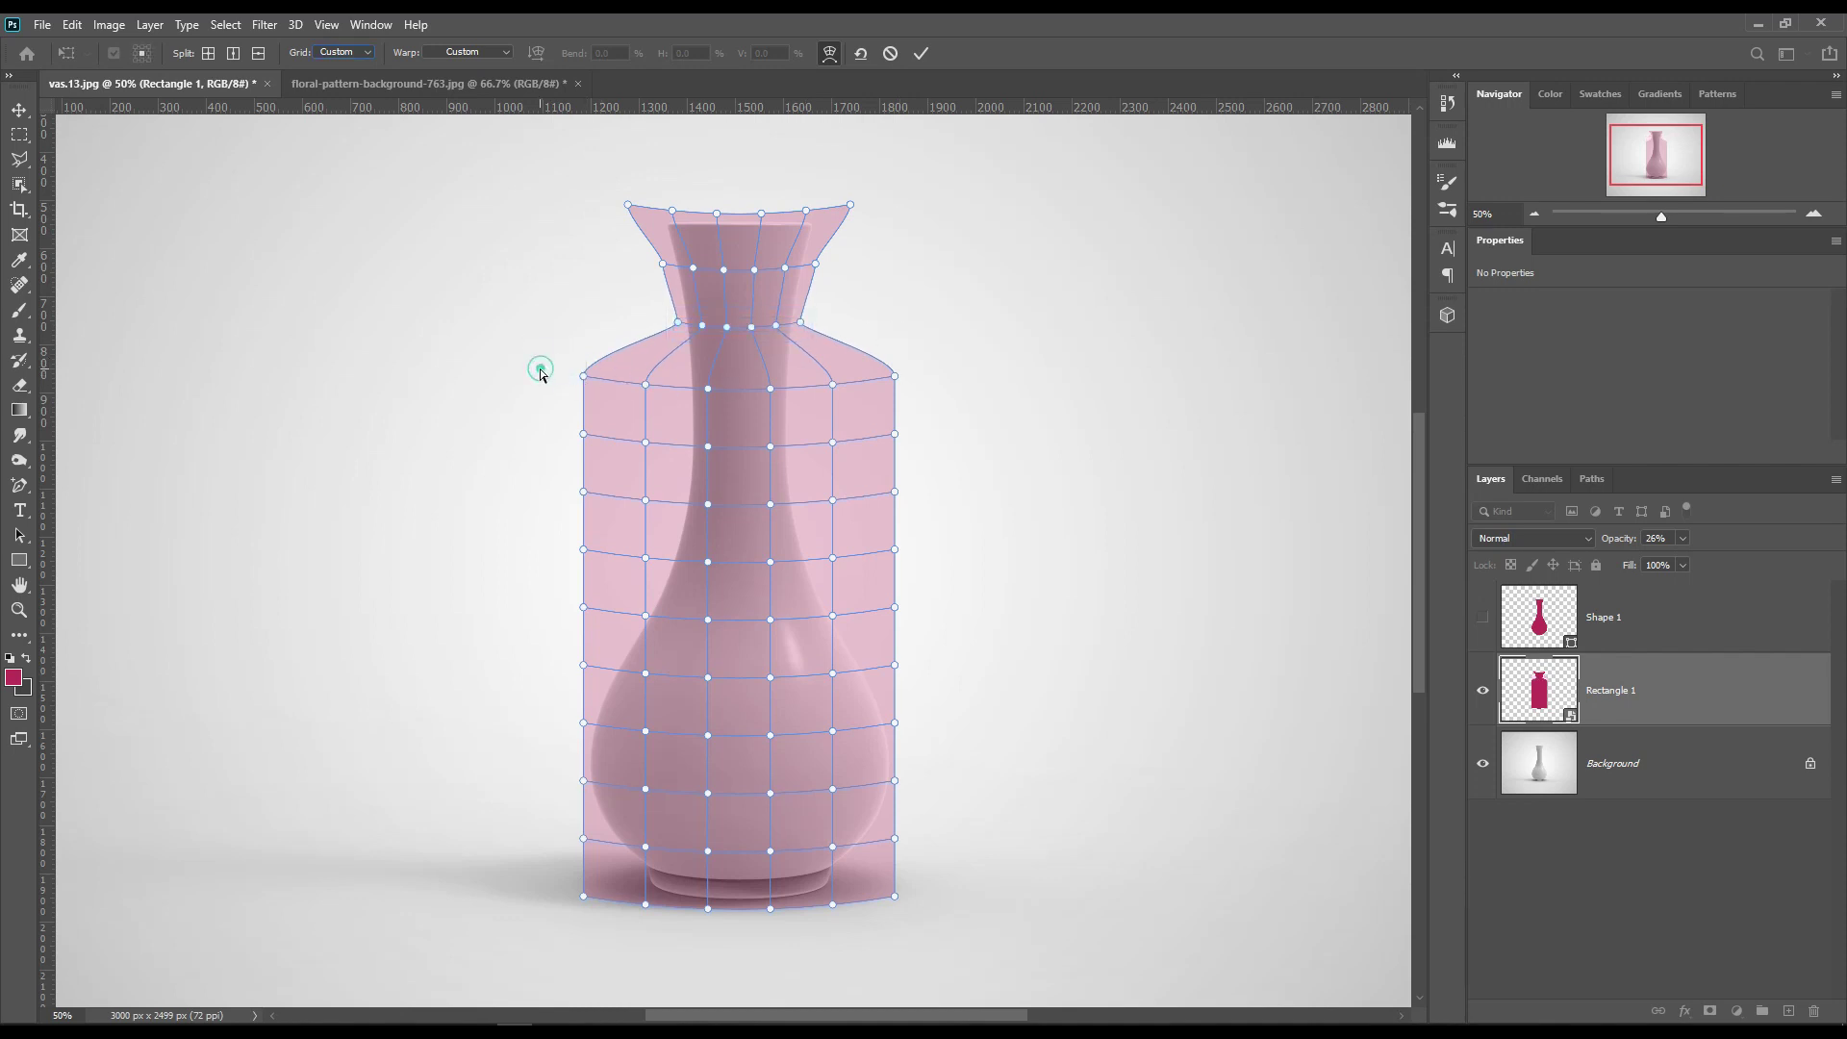
pyautogui.moveTo(542, 354); pyautogui.dragTo(795, 395)
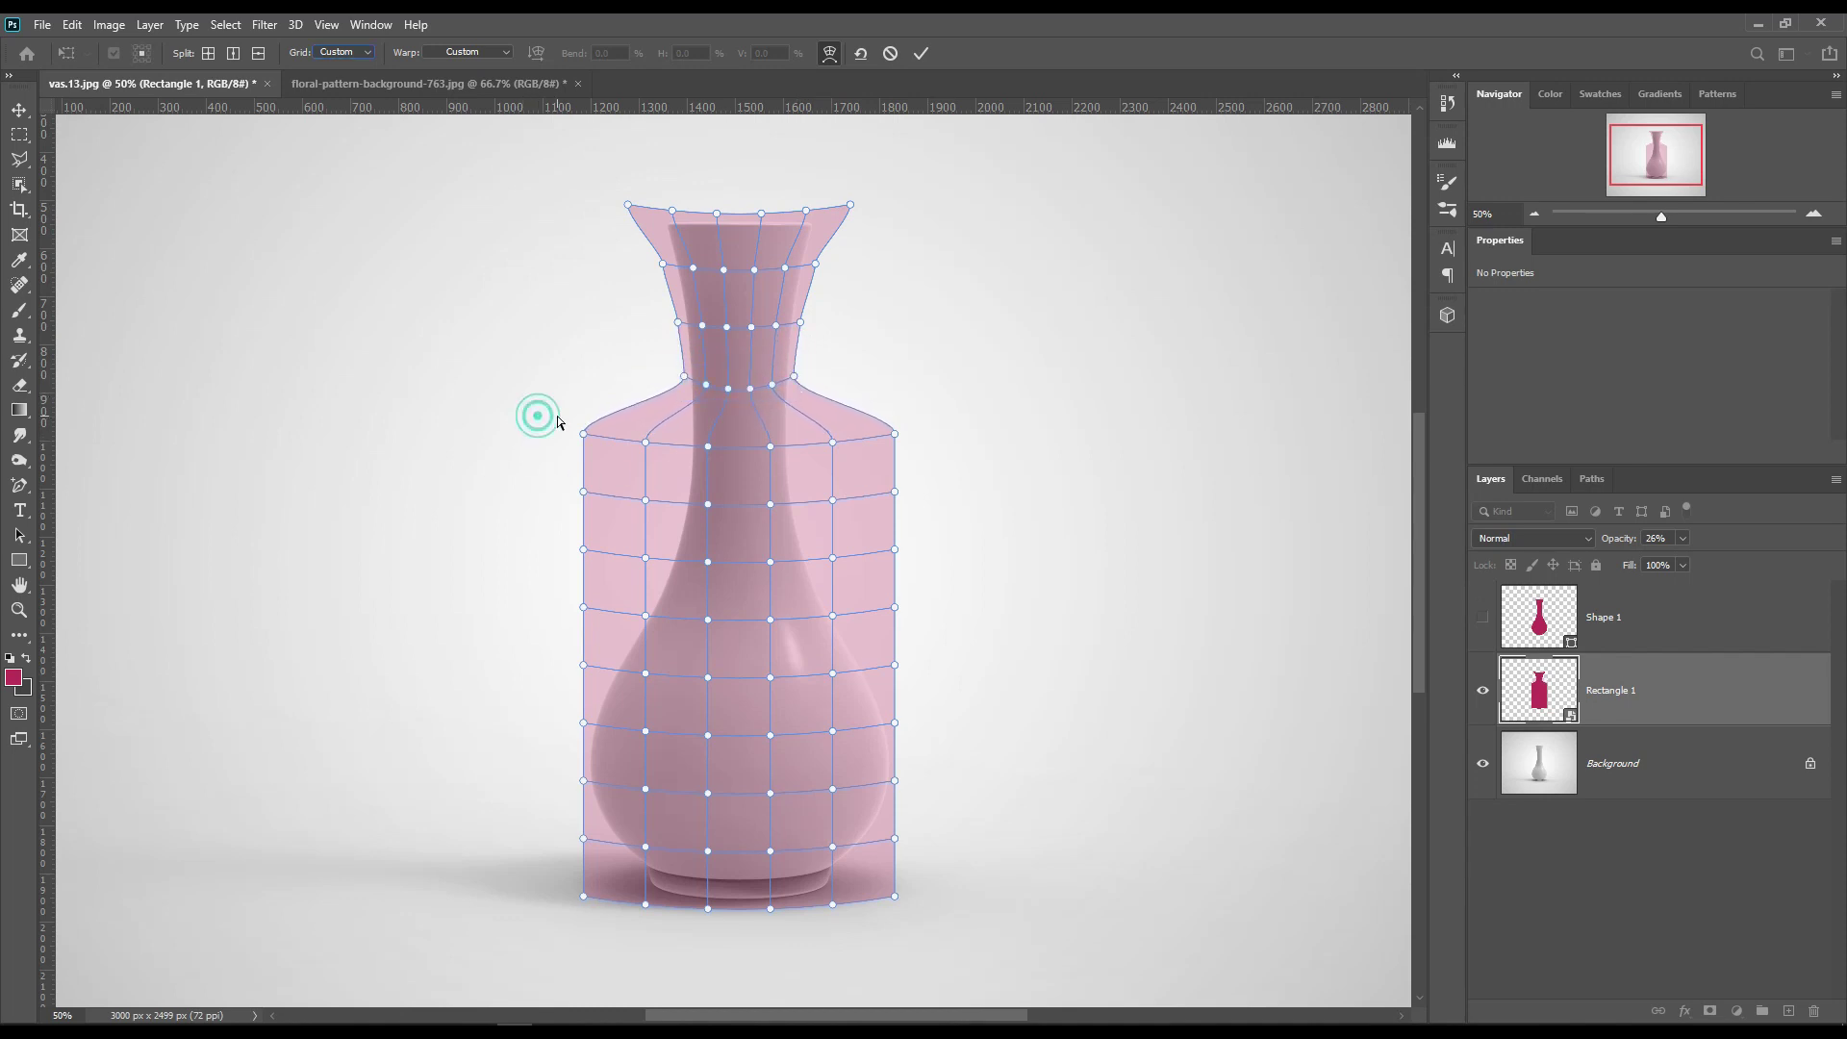
# Step: Narrow the fifth to seventh rows of warp points to follow the vase's lower neck
pyautogui.moveTo(558, 415); pyautogui.dragTo(796, 452)
pyautogui.click(882, 419)
pyautogui.moveTo(535, 466); pyautogui.dragTo(804, 508)
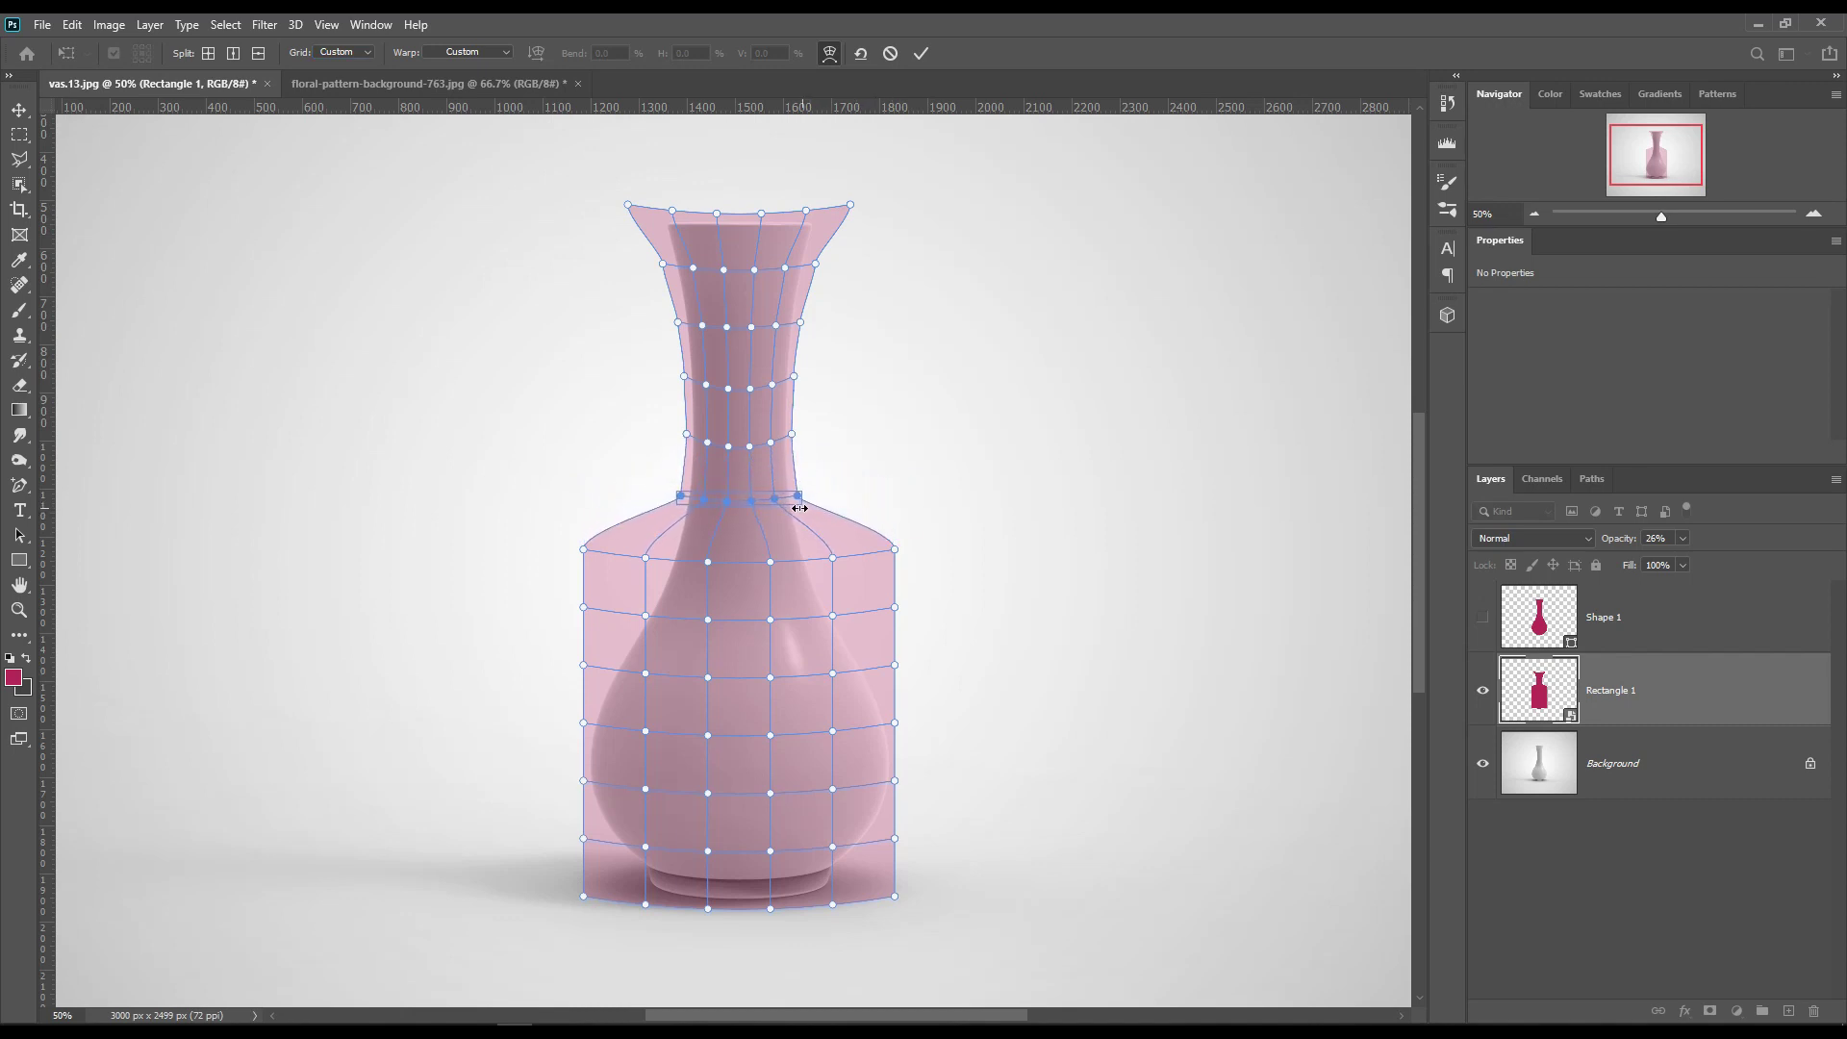
pyautogui.click(876, 479)
pyautogui.moveTo(540, 536); pyautogui.dragTo(813, 563)
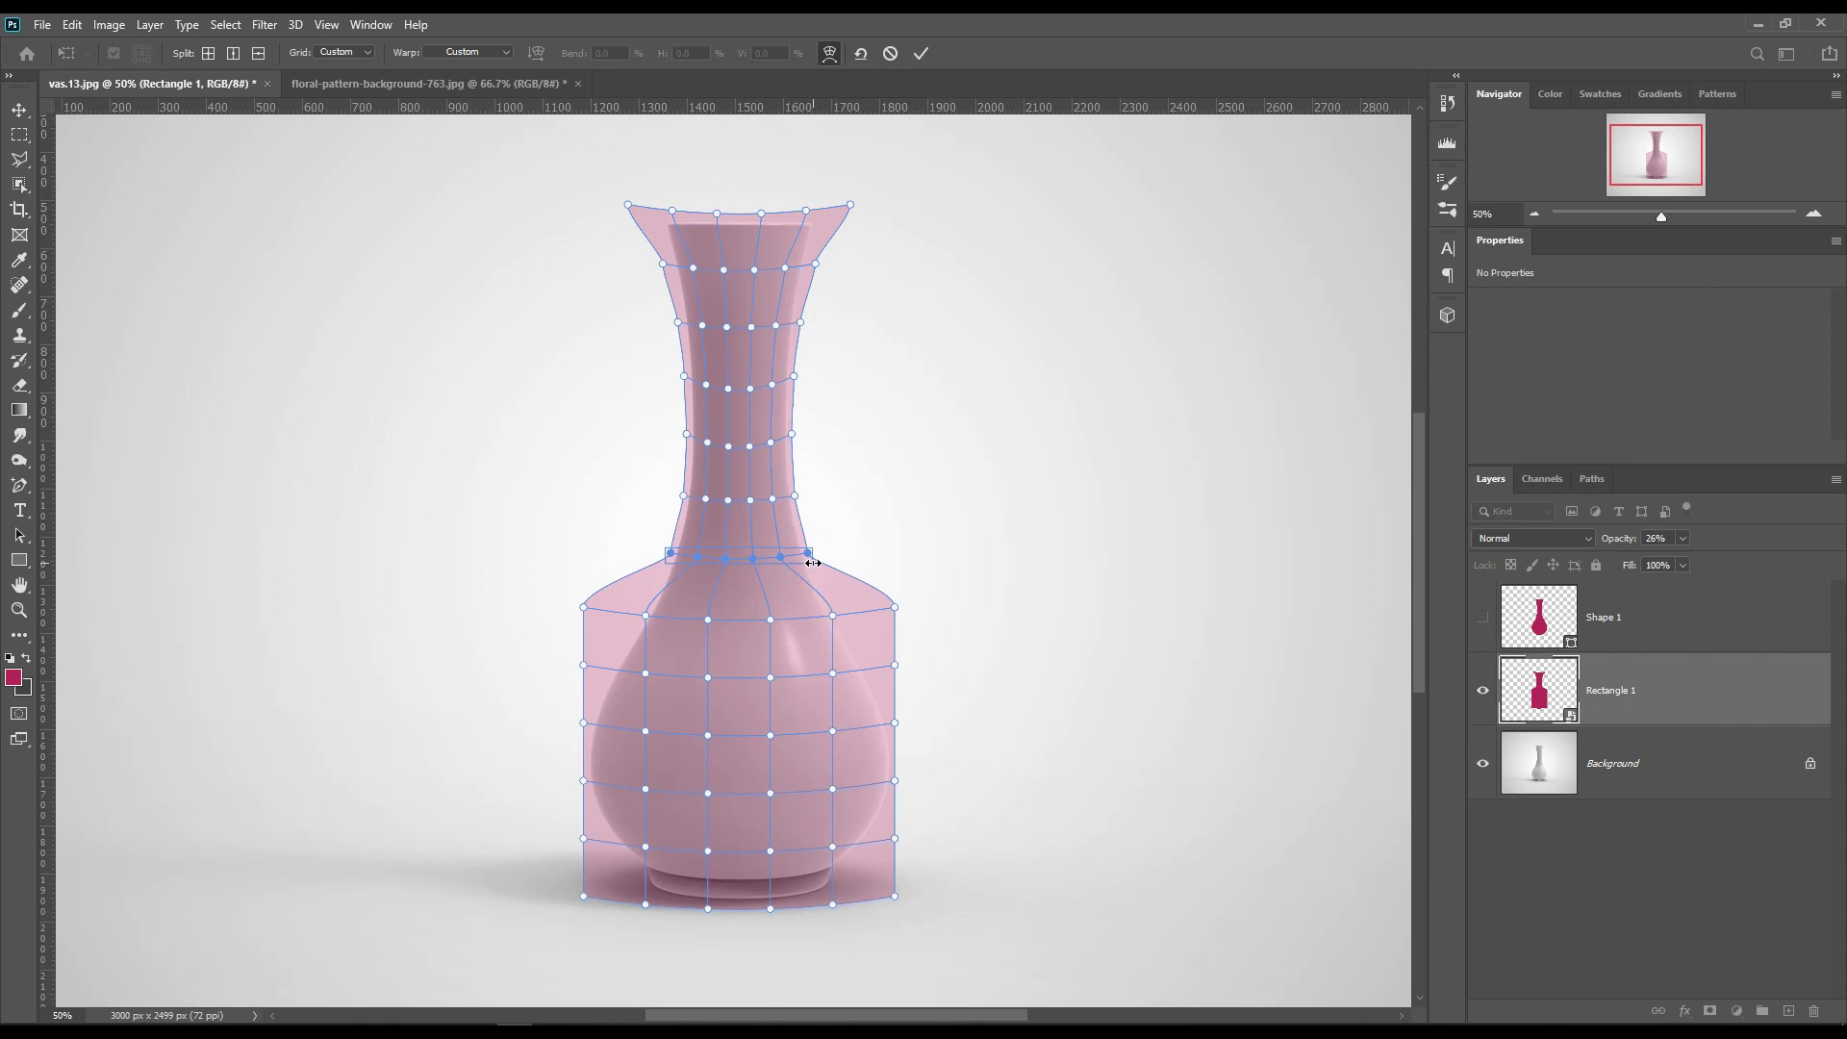
pyautogui.click(871, 526)
# Step: Narrow the eighth to tenth rows of warp points to follow the vase's shoulders and upper belly
pyautogui.click(546, 580)
pyautogui.moveTo(571, 597); pyautogui.dragTo(841, 613)
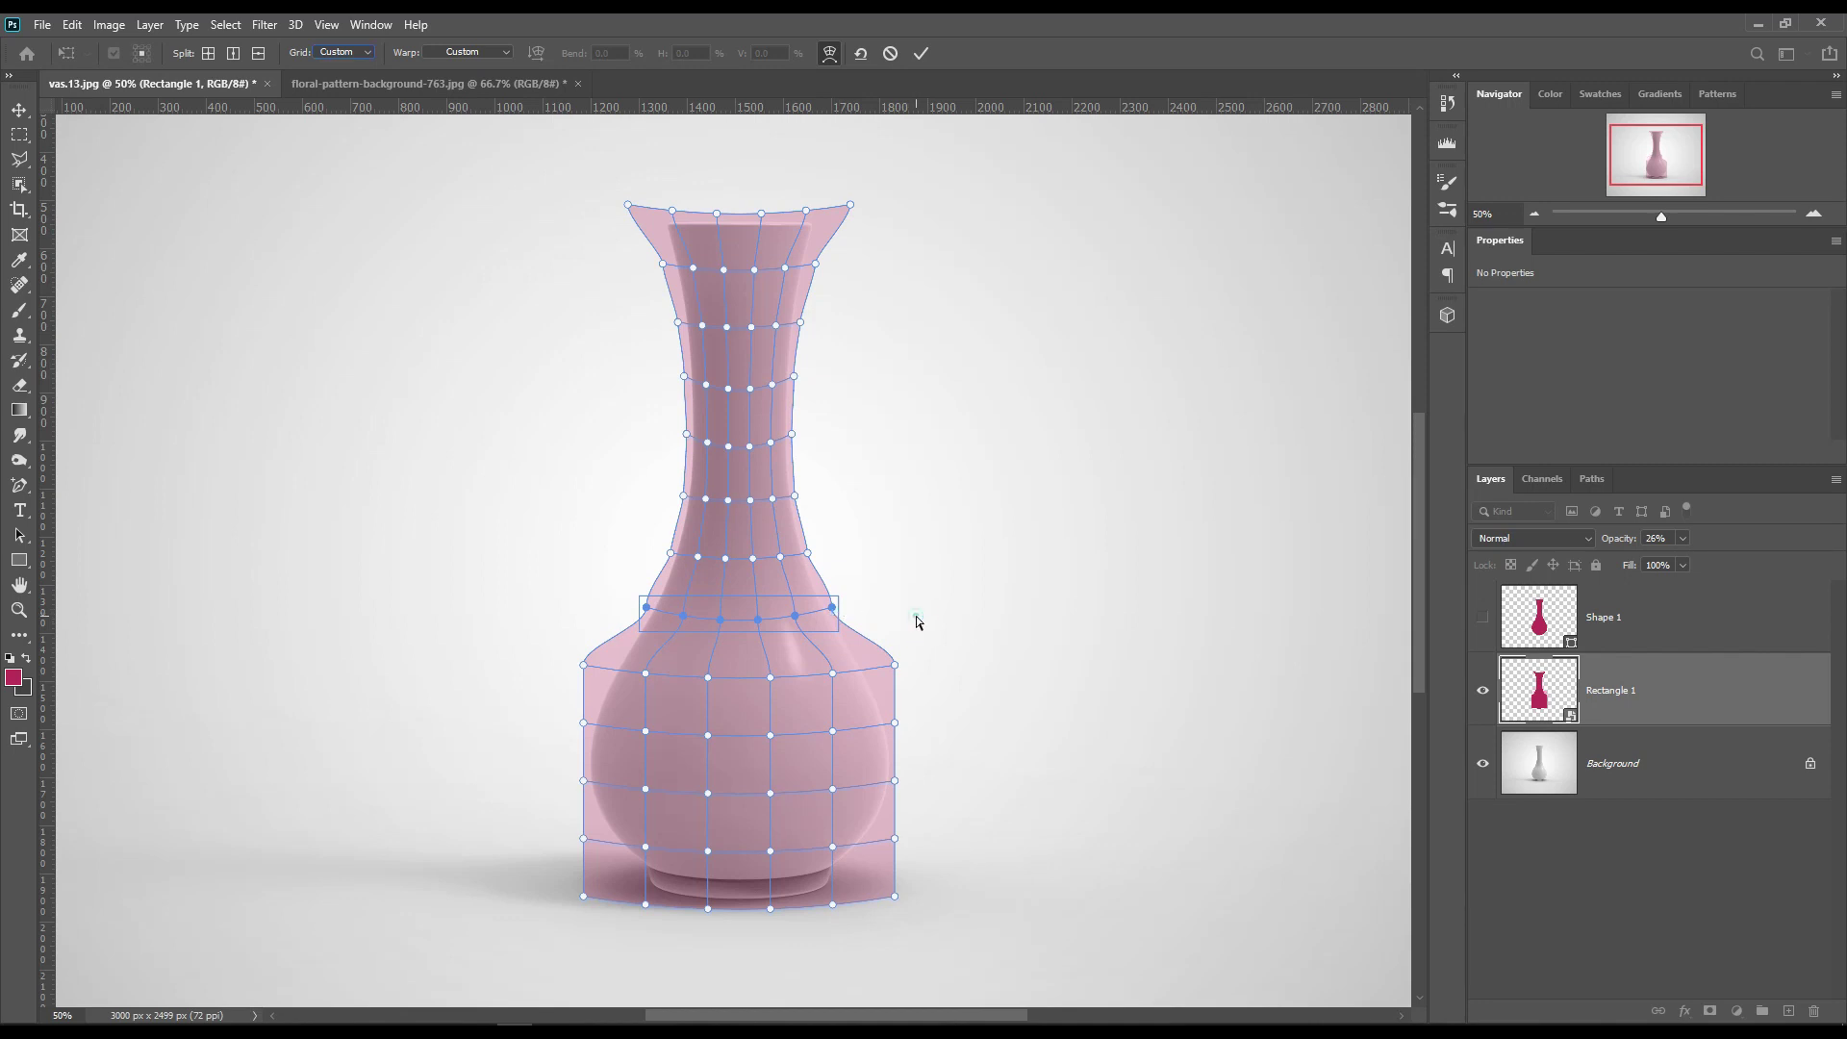
pyautogui.moveTo(544, 647); pyautogui.dragTo(875, 675)
pyautogui.click(926, 673)
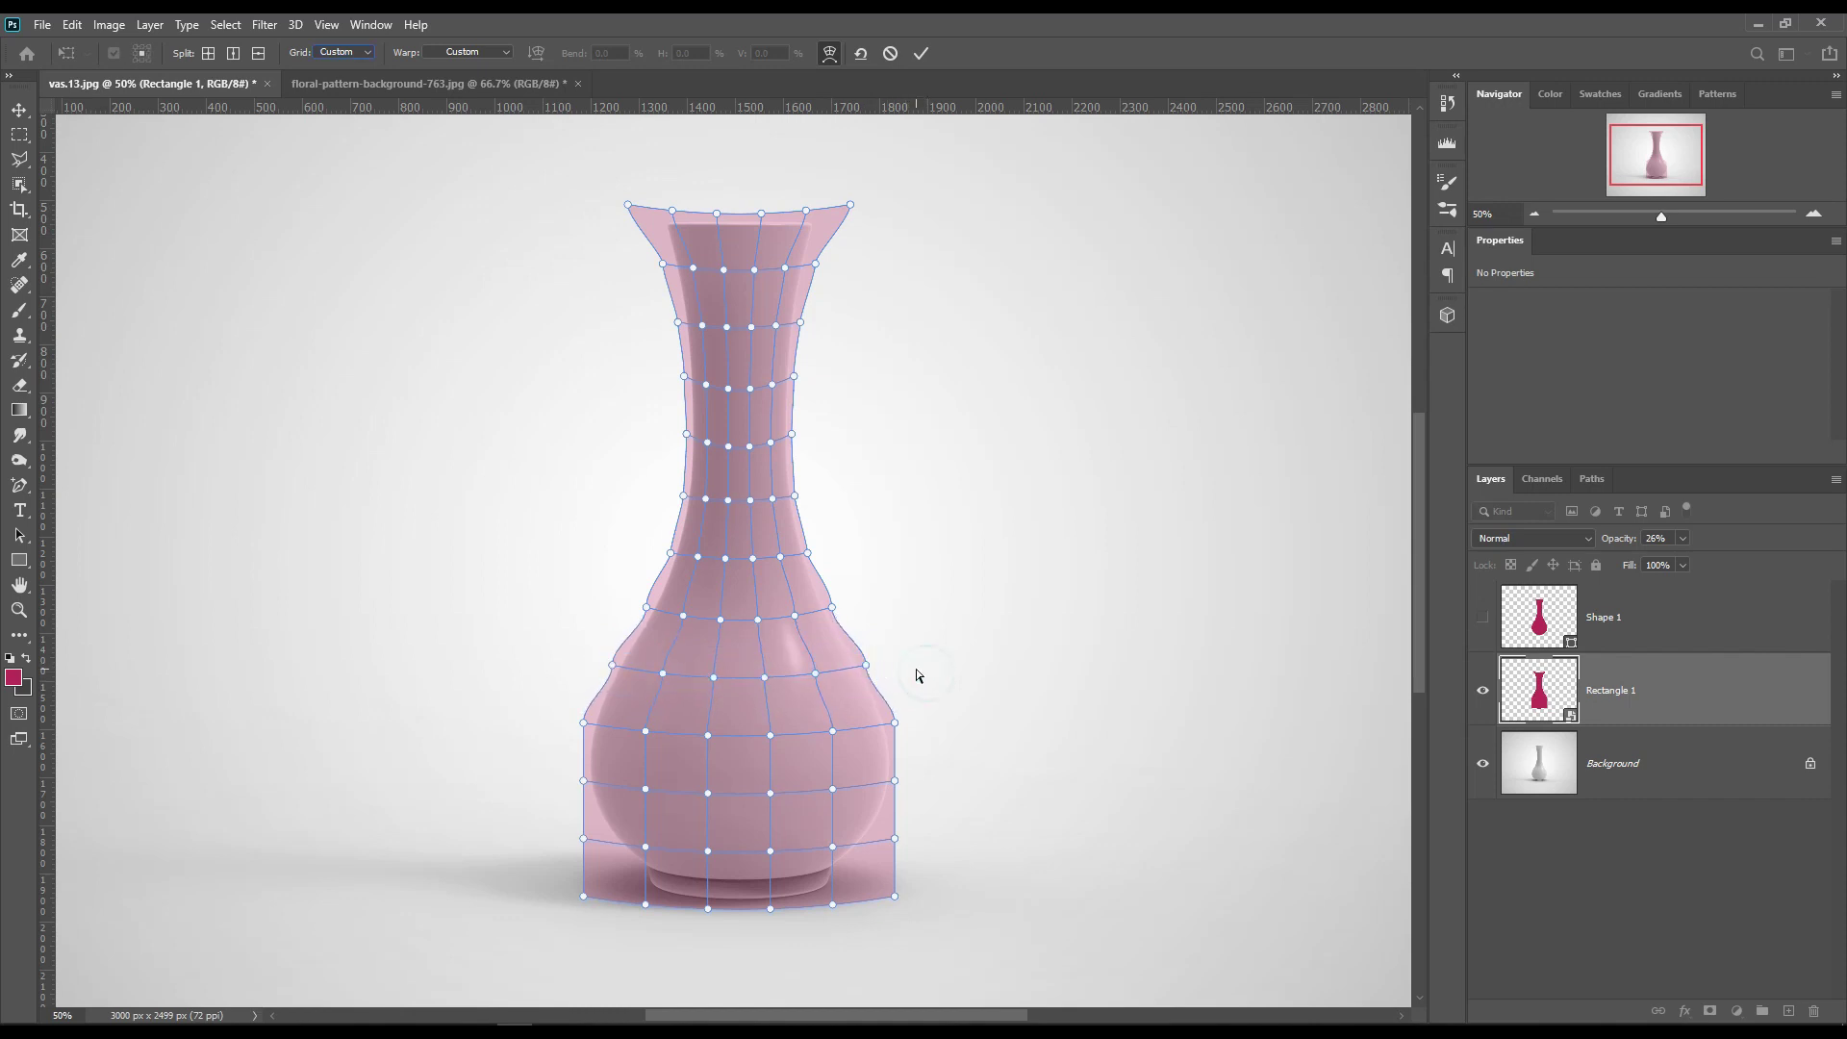
pyautogui.moveTo(556, 704); pyautogui.dragTo(901, 726)
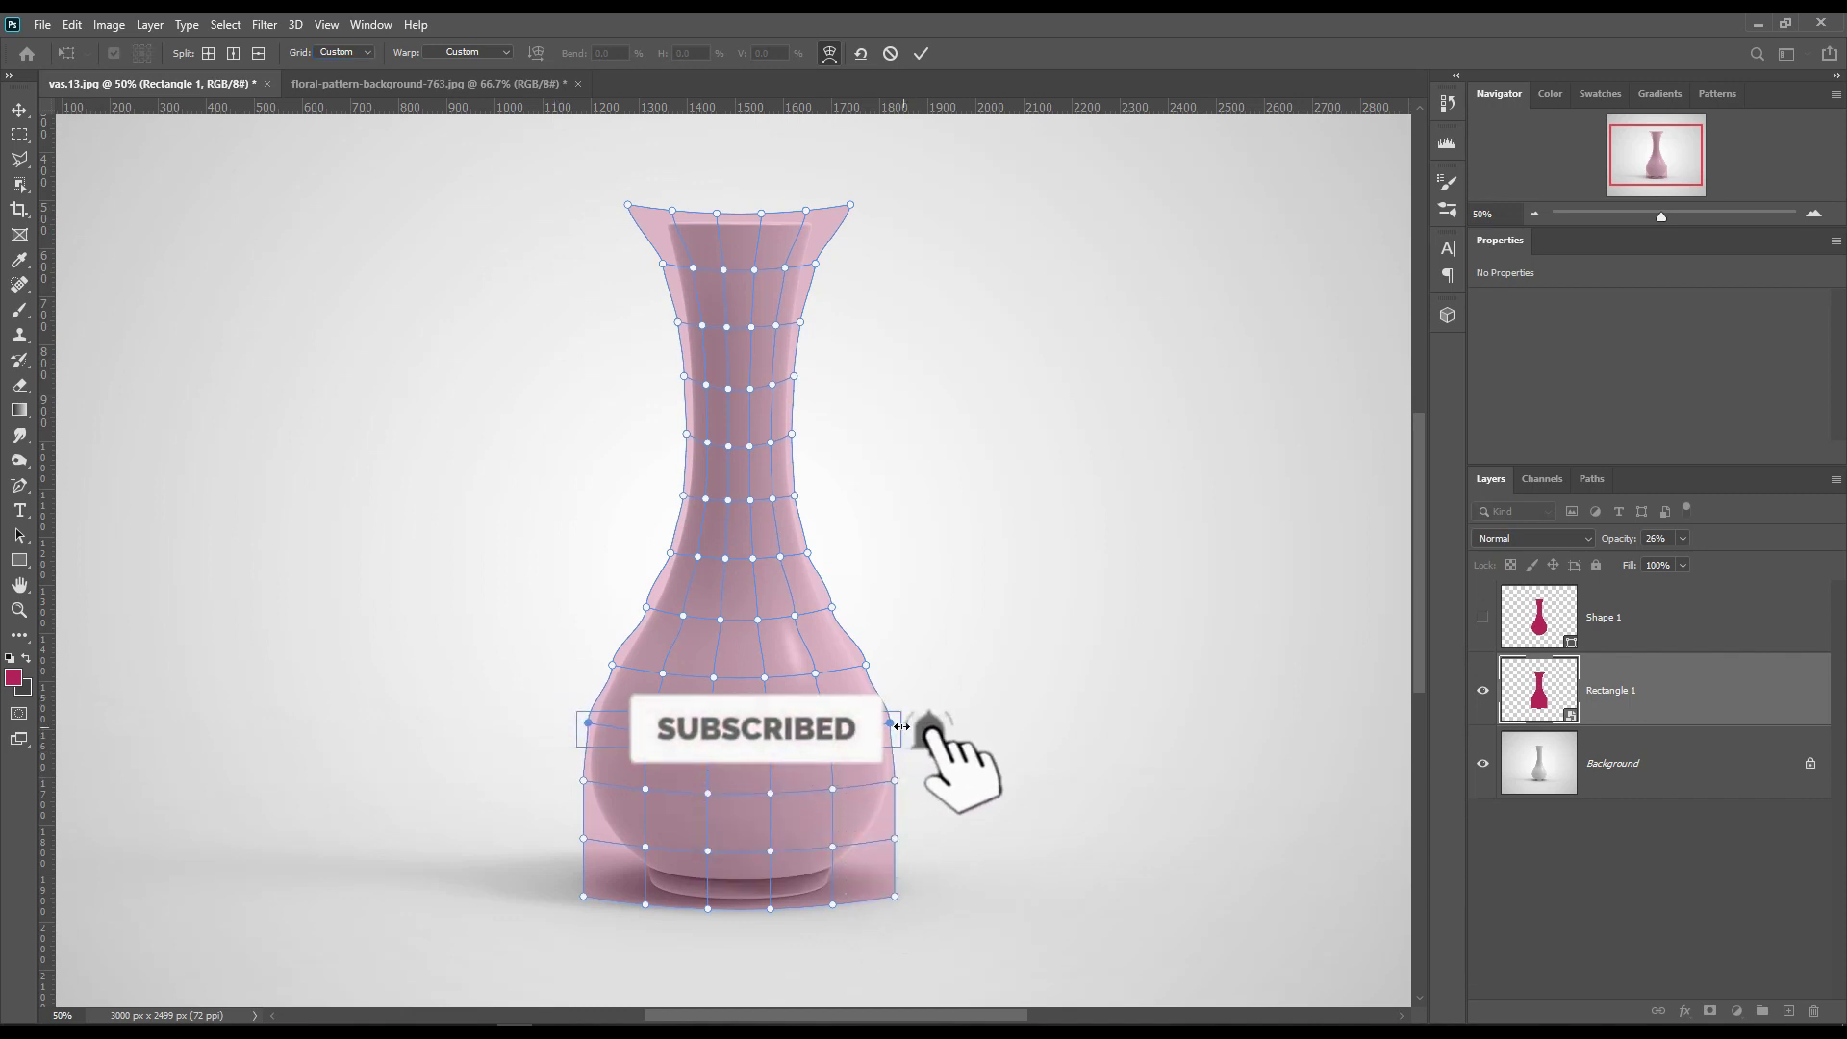
pyautogui.click(969, 738)
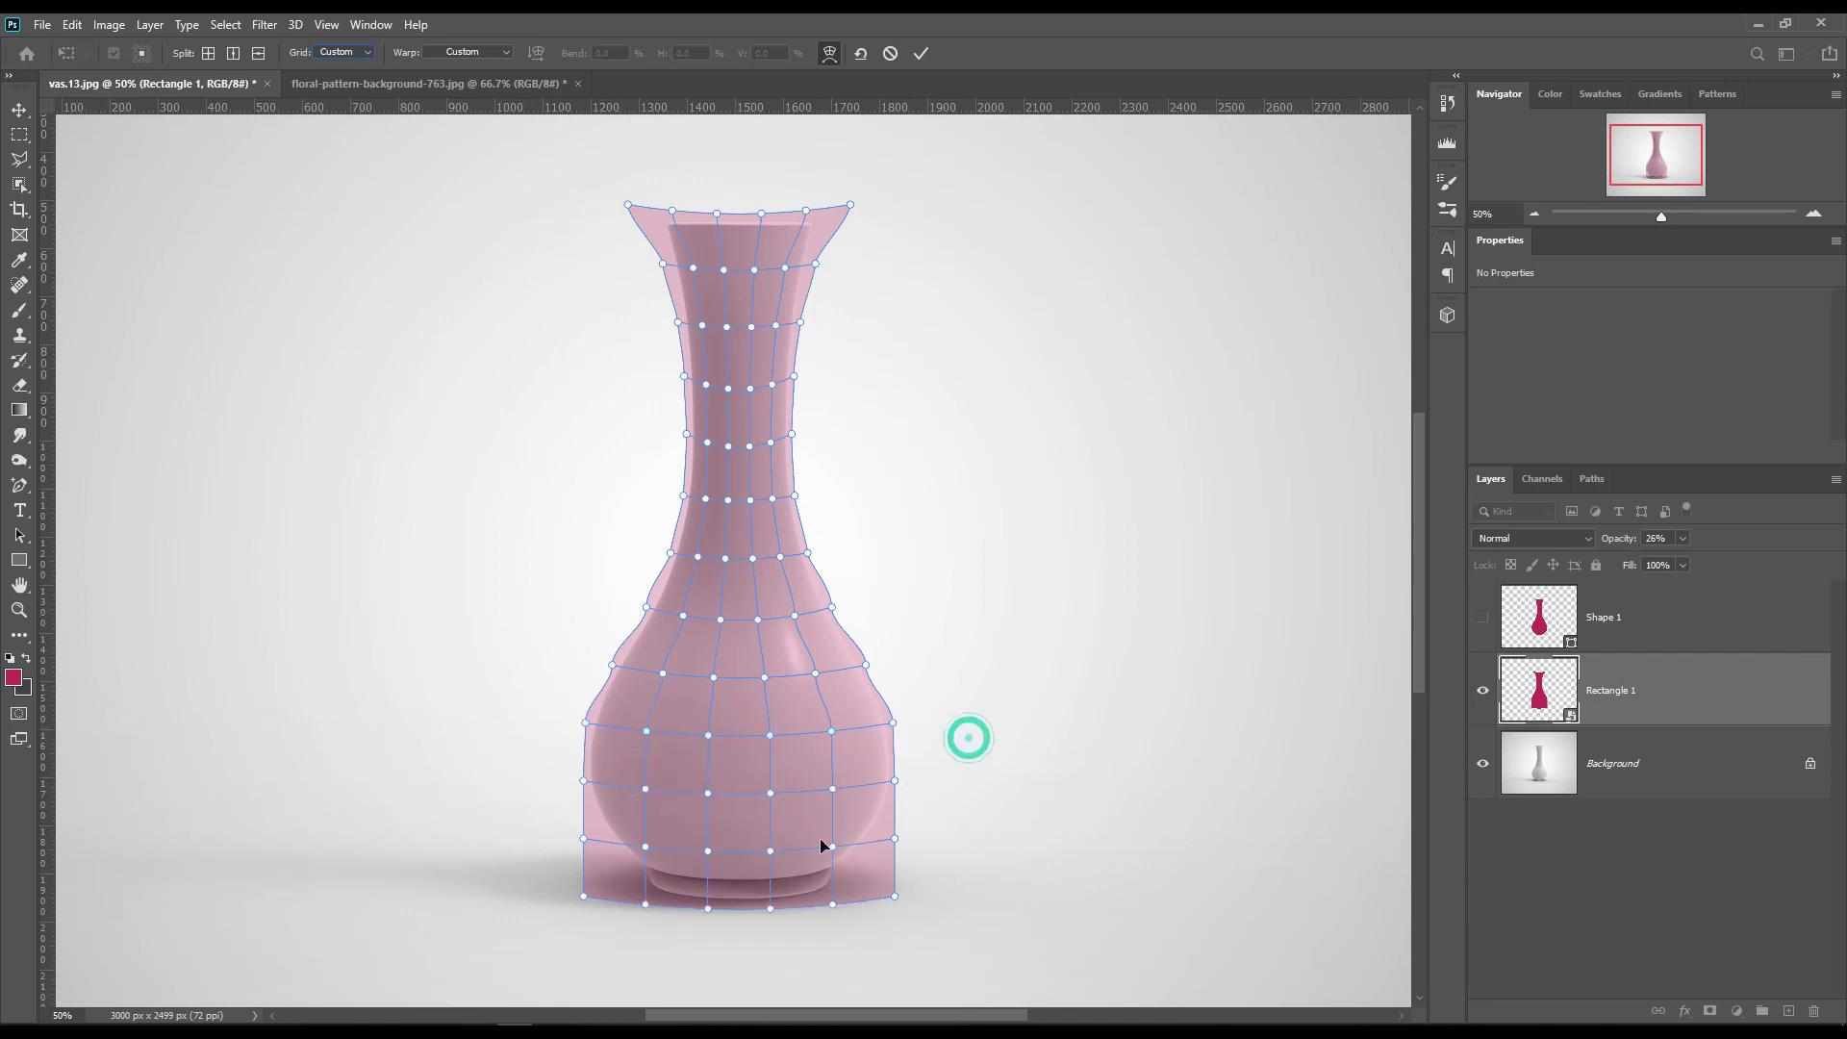
# Step: Fit the three lowest rows of warp points to the vase's lower belly and foot
pyautogui.moveTo(554, 760); pyautogui.dragTo(924, 821)
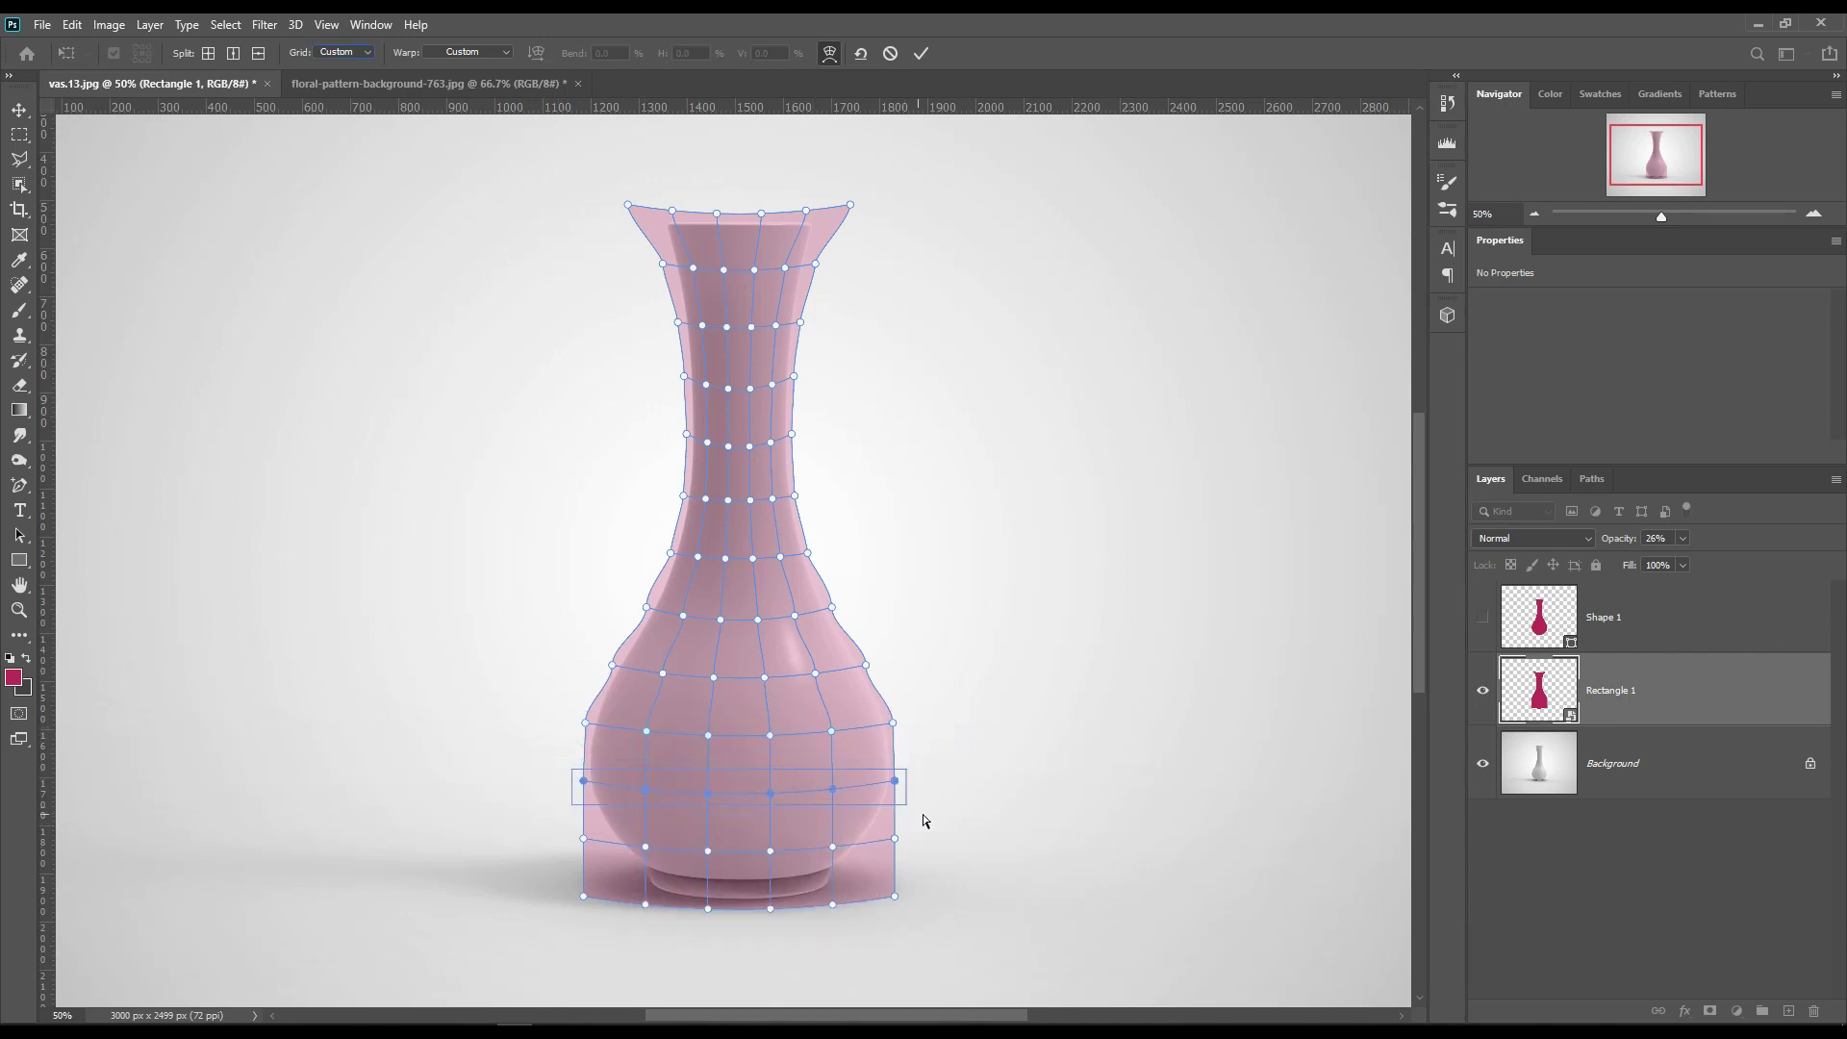
pyautogui.click(969, 798)
pyautogui.moveTo(544, 809); pyautogui.dragTo(673, 861)
pyautogui.moveTo(916, 879); pyautogui.dragTo(884, 843)
pyautogui.click(957, 841)
pyautogui.moveTo(516, 864); pyautogui.dragTo(843, 898)
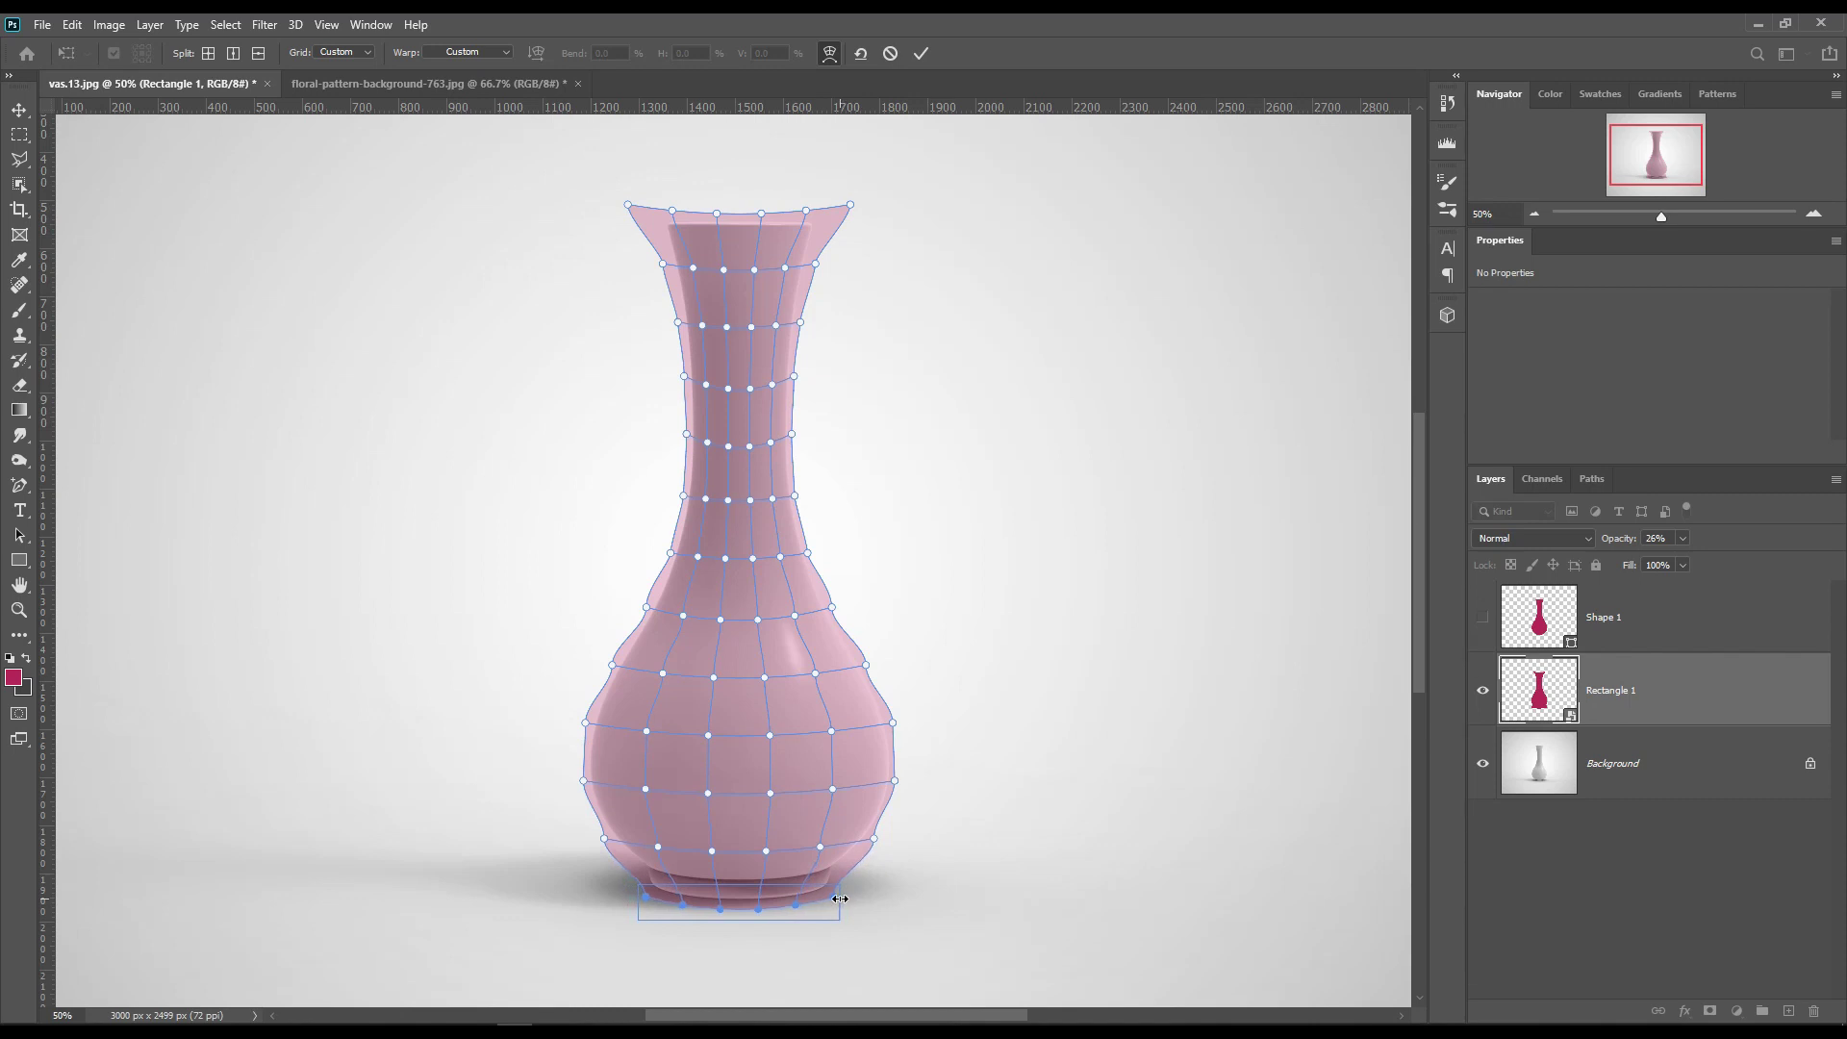
# Step: Narrow and lower the topmost row of warp points to fit the vase's rim more closely, and apply the warp
pyautogui.click(627, 164)
pyautogui.moveTo(619, 207); pyautogui.dragTo(773, 217)
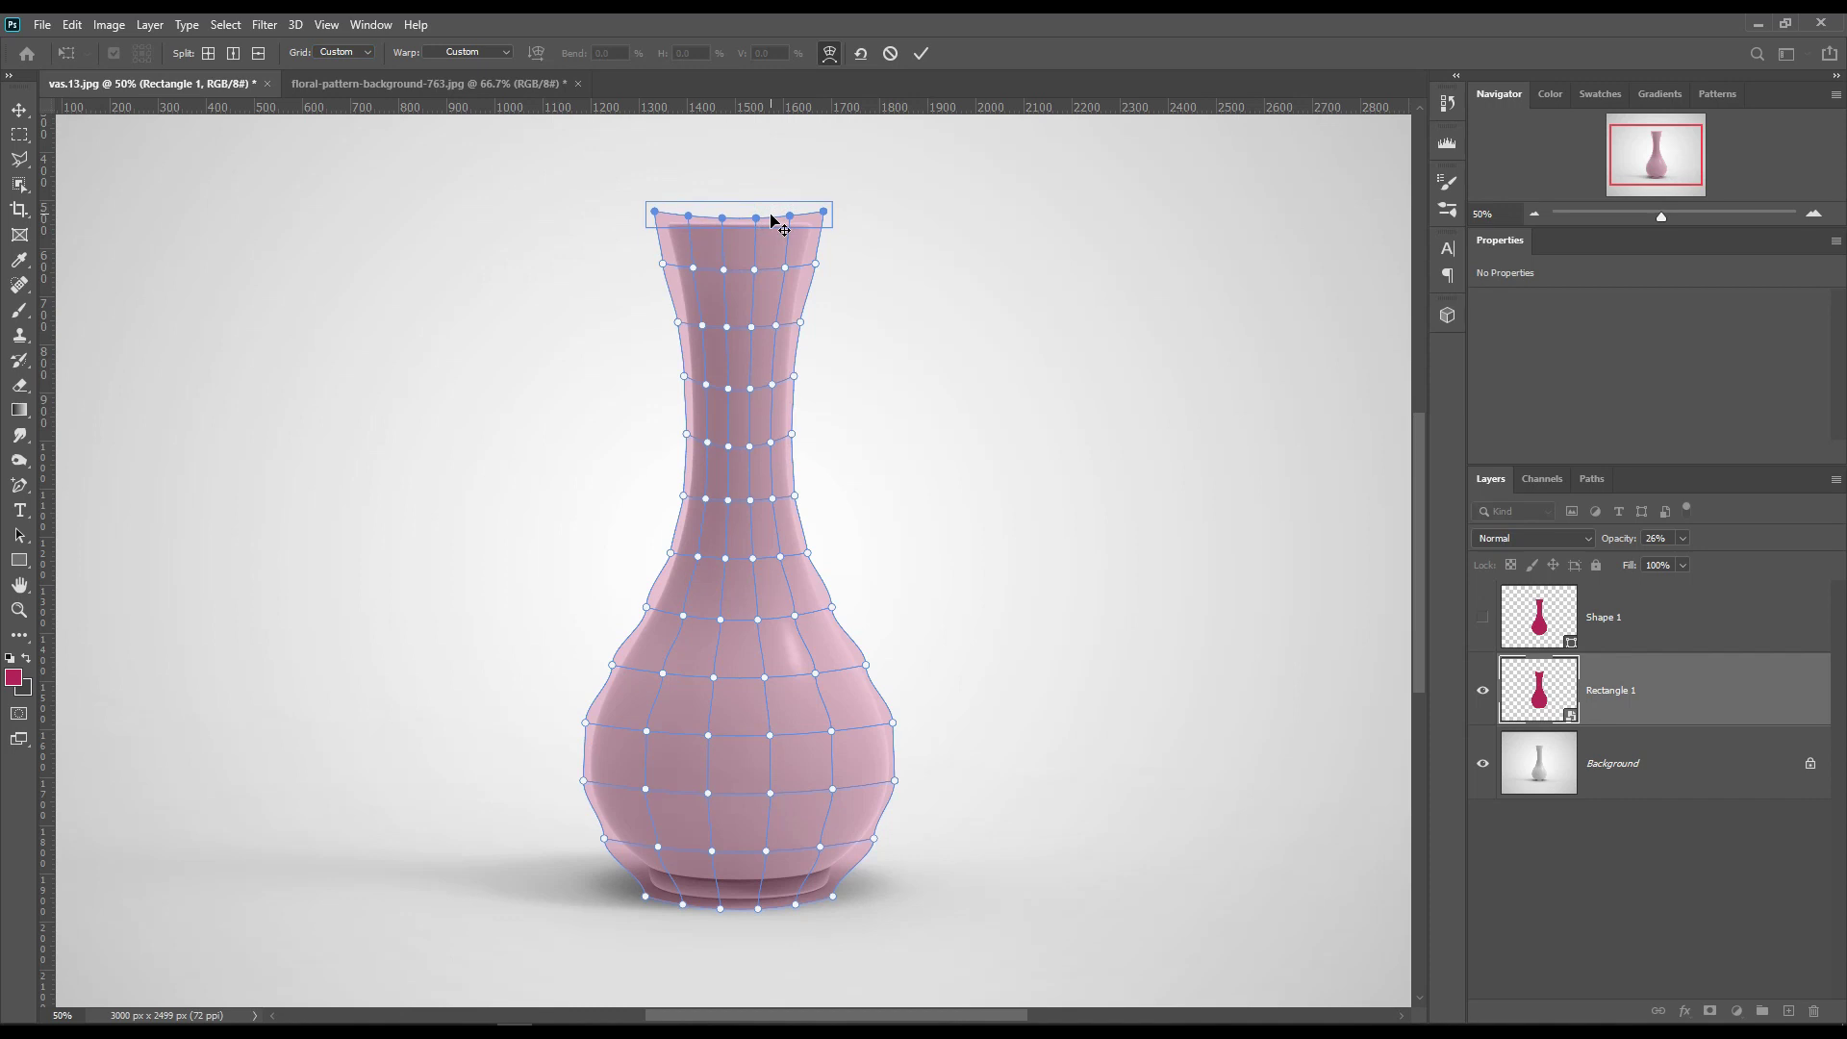
pyautogui.click(924, 53)
# Step: Mask the Rectangle 1 layer with the vase outline of Shape 1 and set its opacity to 100%
pyautogui.keyDown('ctrl'); pyautogui.click(1549, 681); pyautogui.keyUp('ctrl')
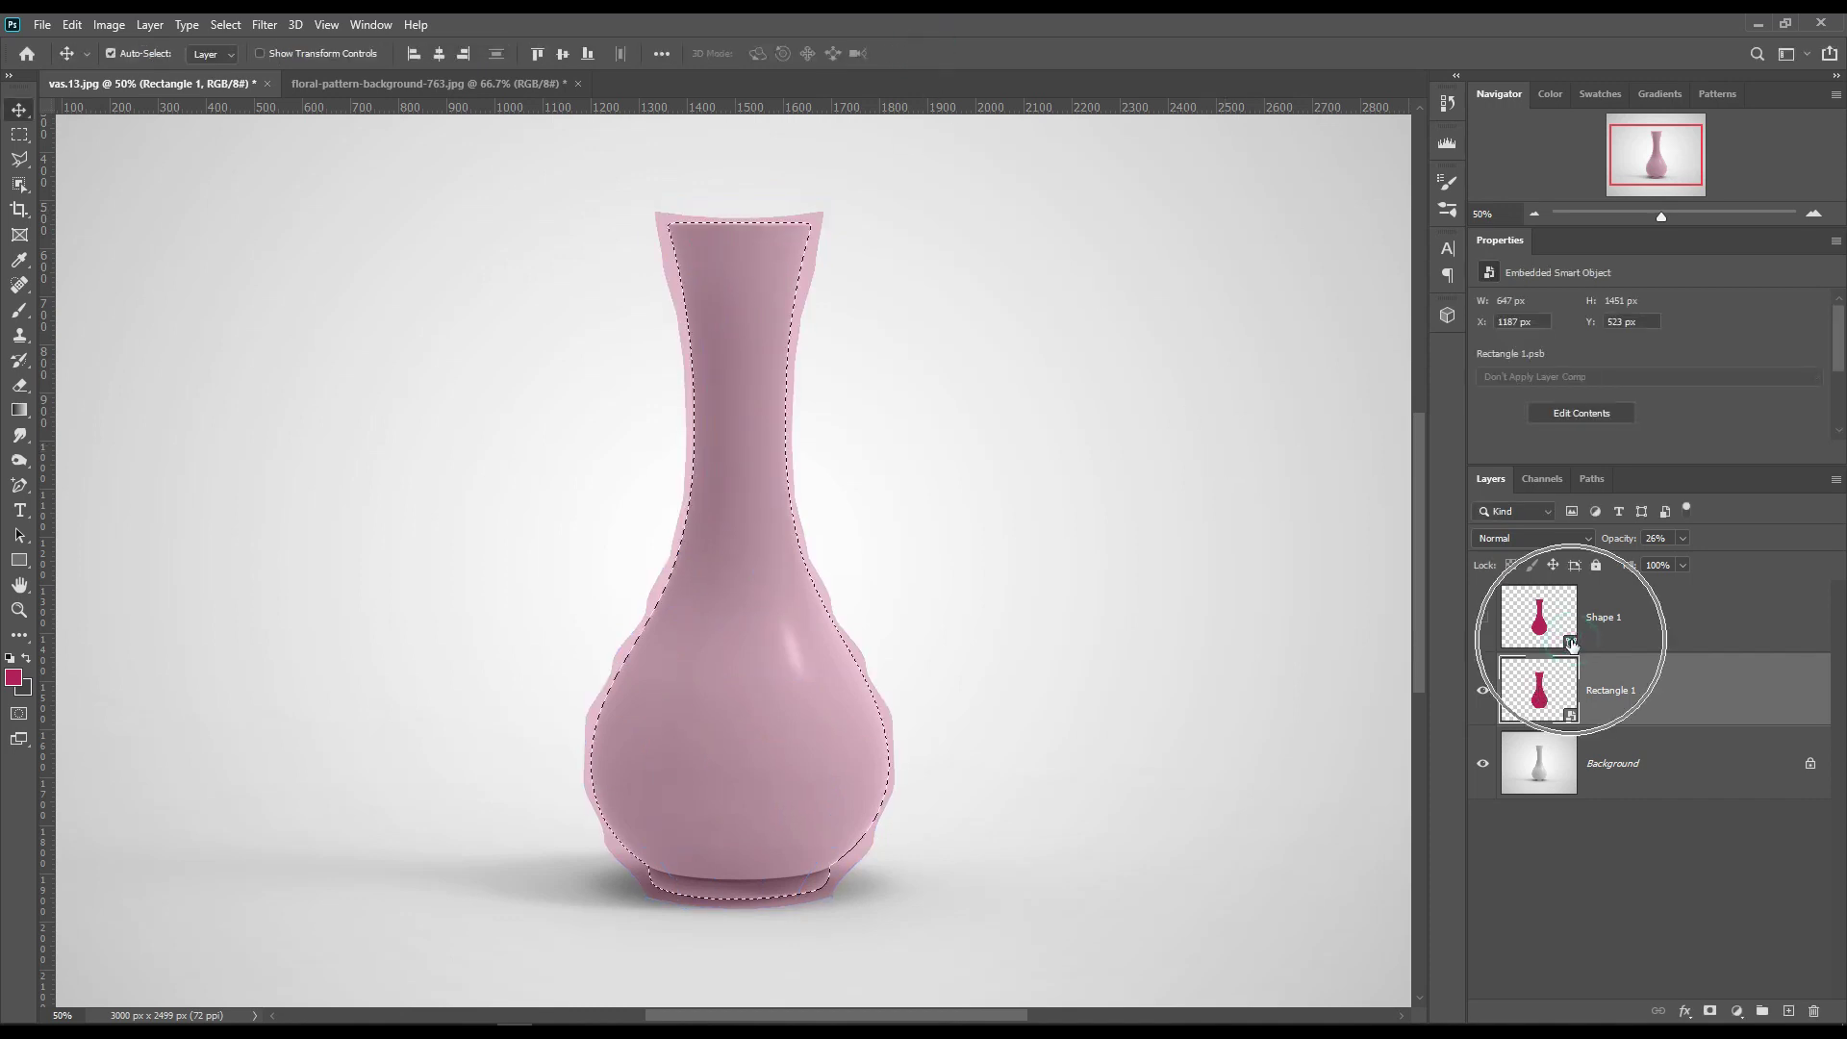
pyautogui.click(1711, 1011)
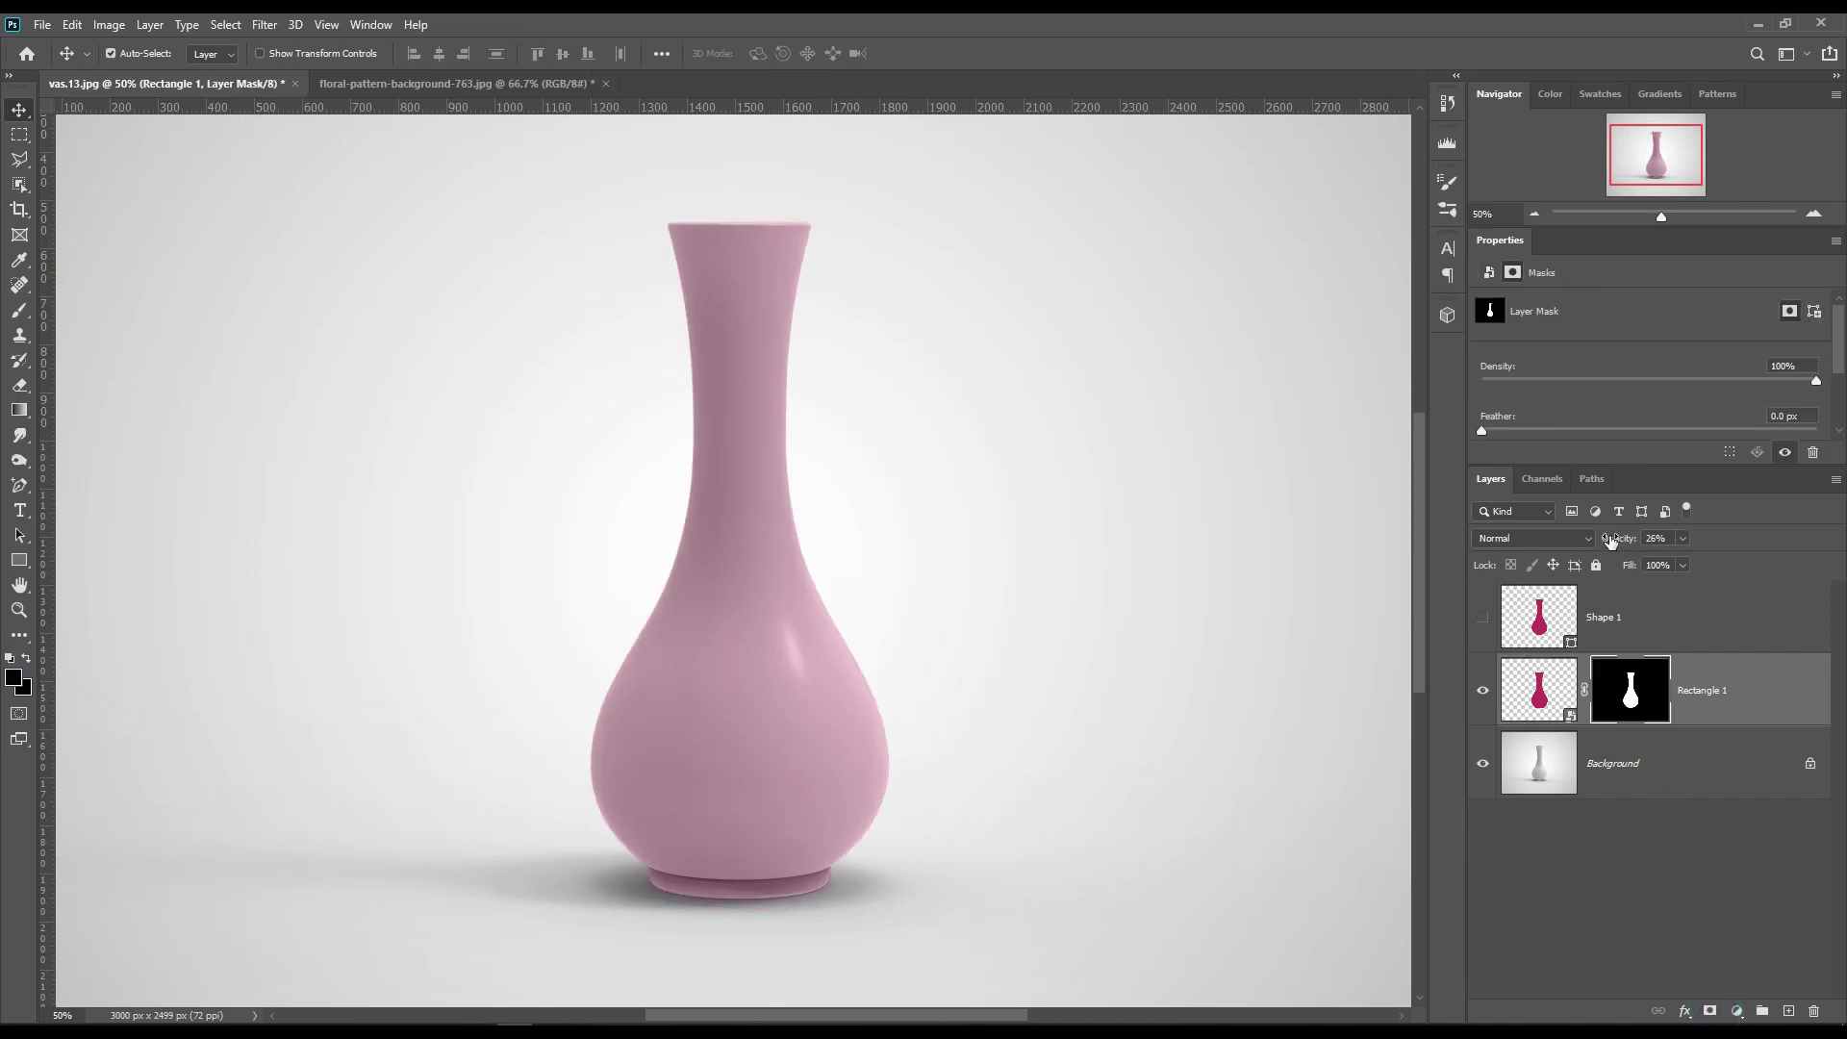
pyautogui.moveTo(1612, 541); pyautogui.dragTo(1821, 542)
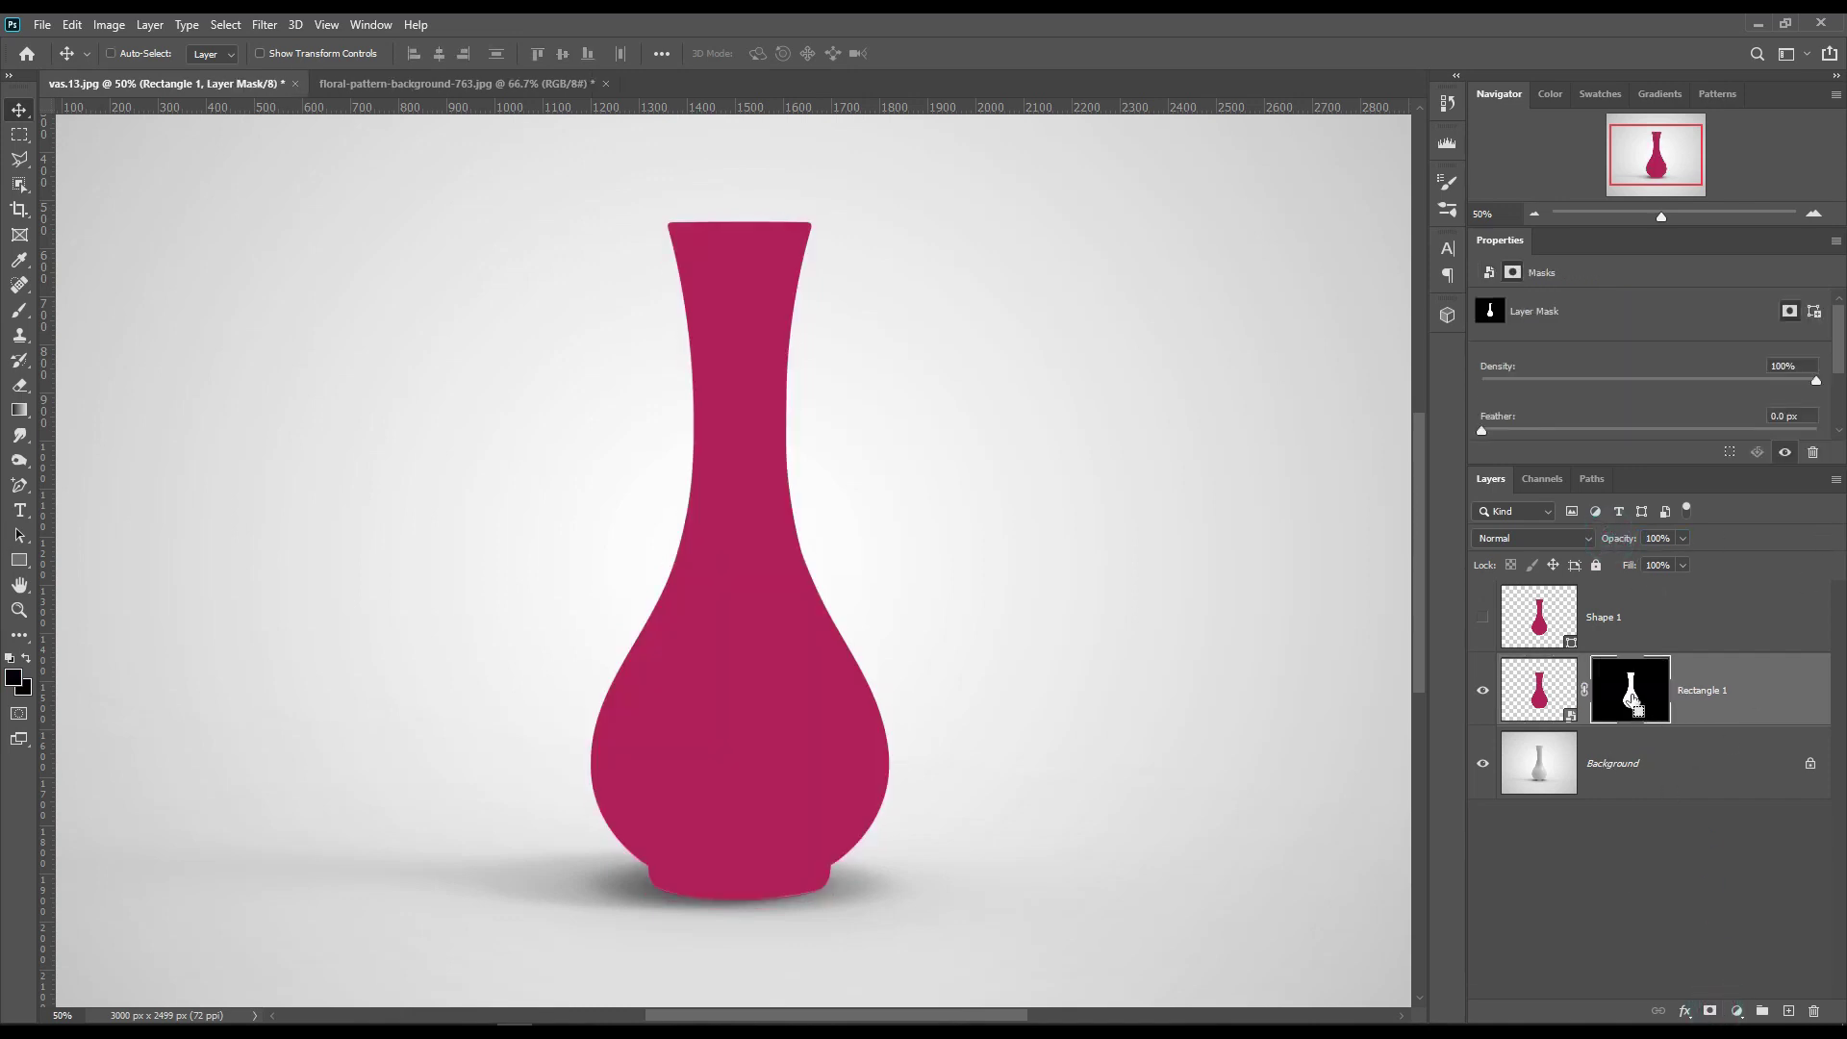
# Step: Label the Rectangle 1 layer red and place Shape 1 in a collapsed group named Object ID
pyautogui.rightClick(1761, 685)
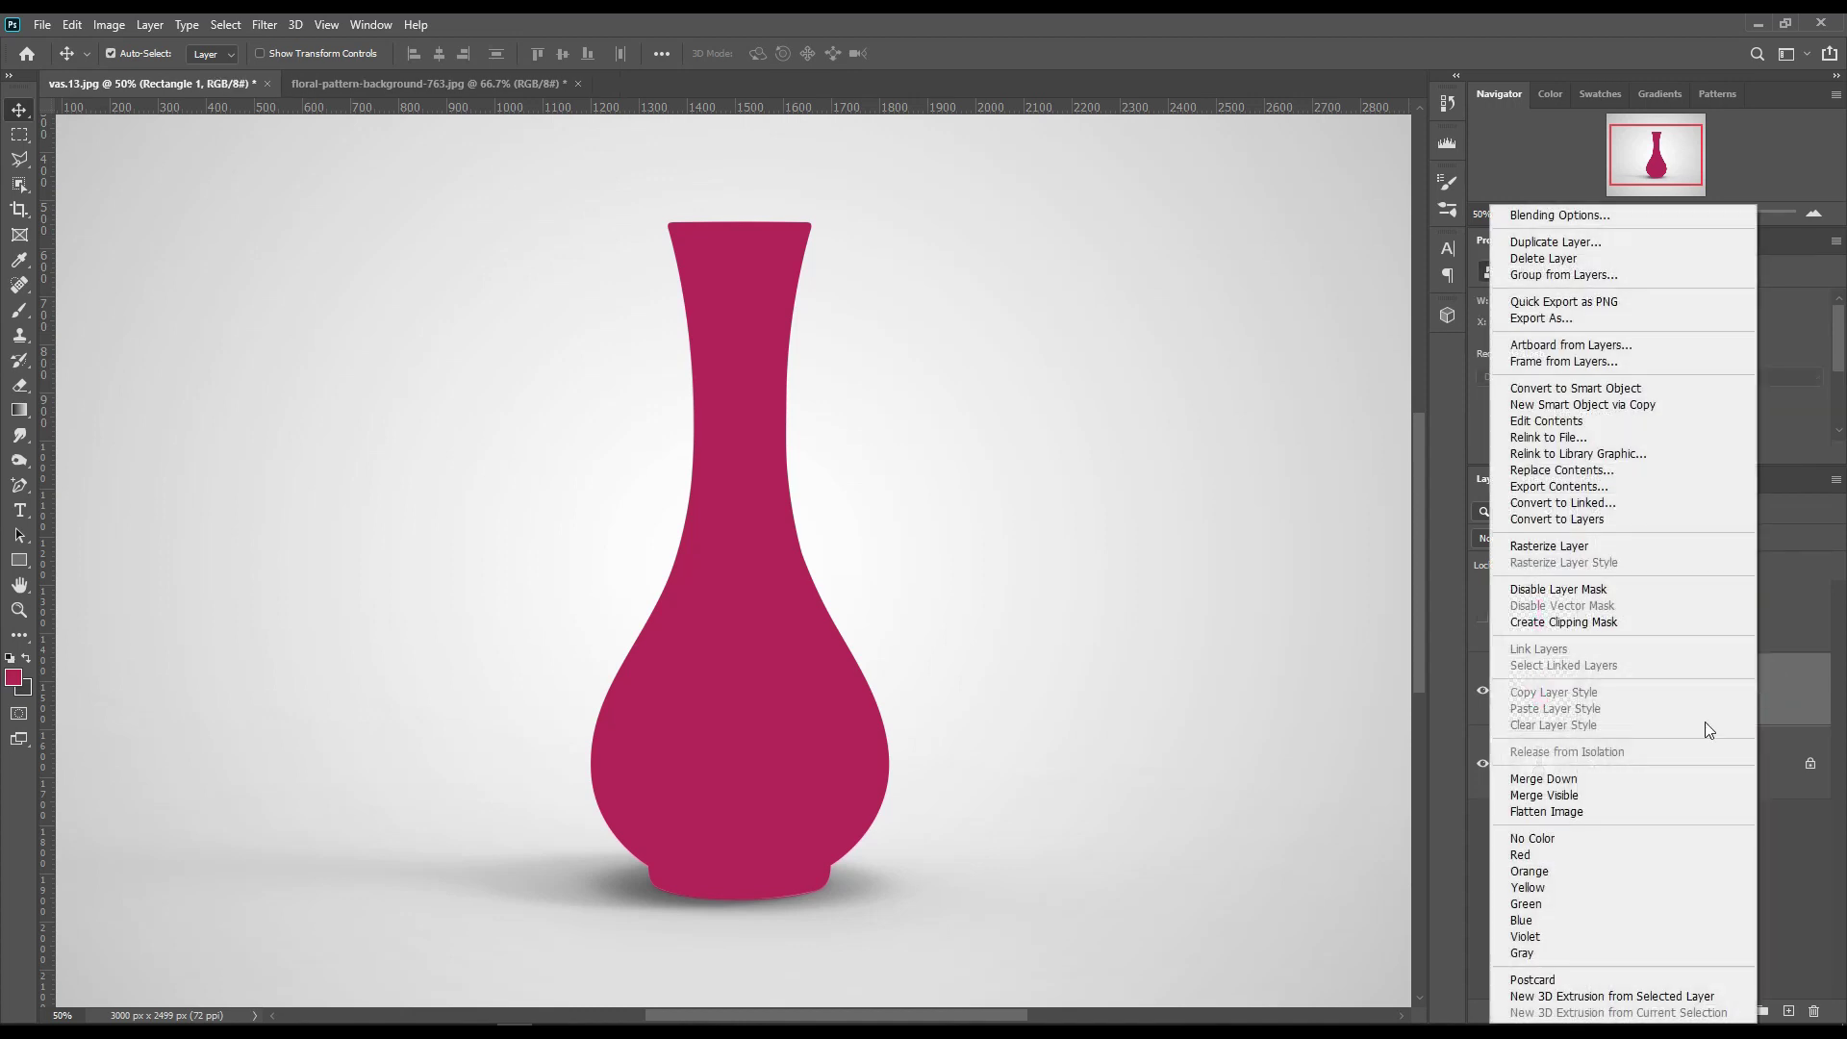
pyautogui.click(1538, 855)
pyautogui.click(1679, 624)
pyautogui.moveTo(1679, 625); pyautogui.dragTo(1763, 1011)
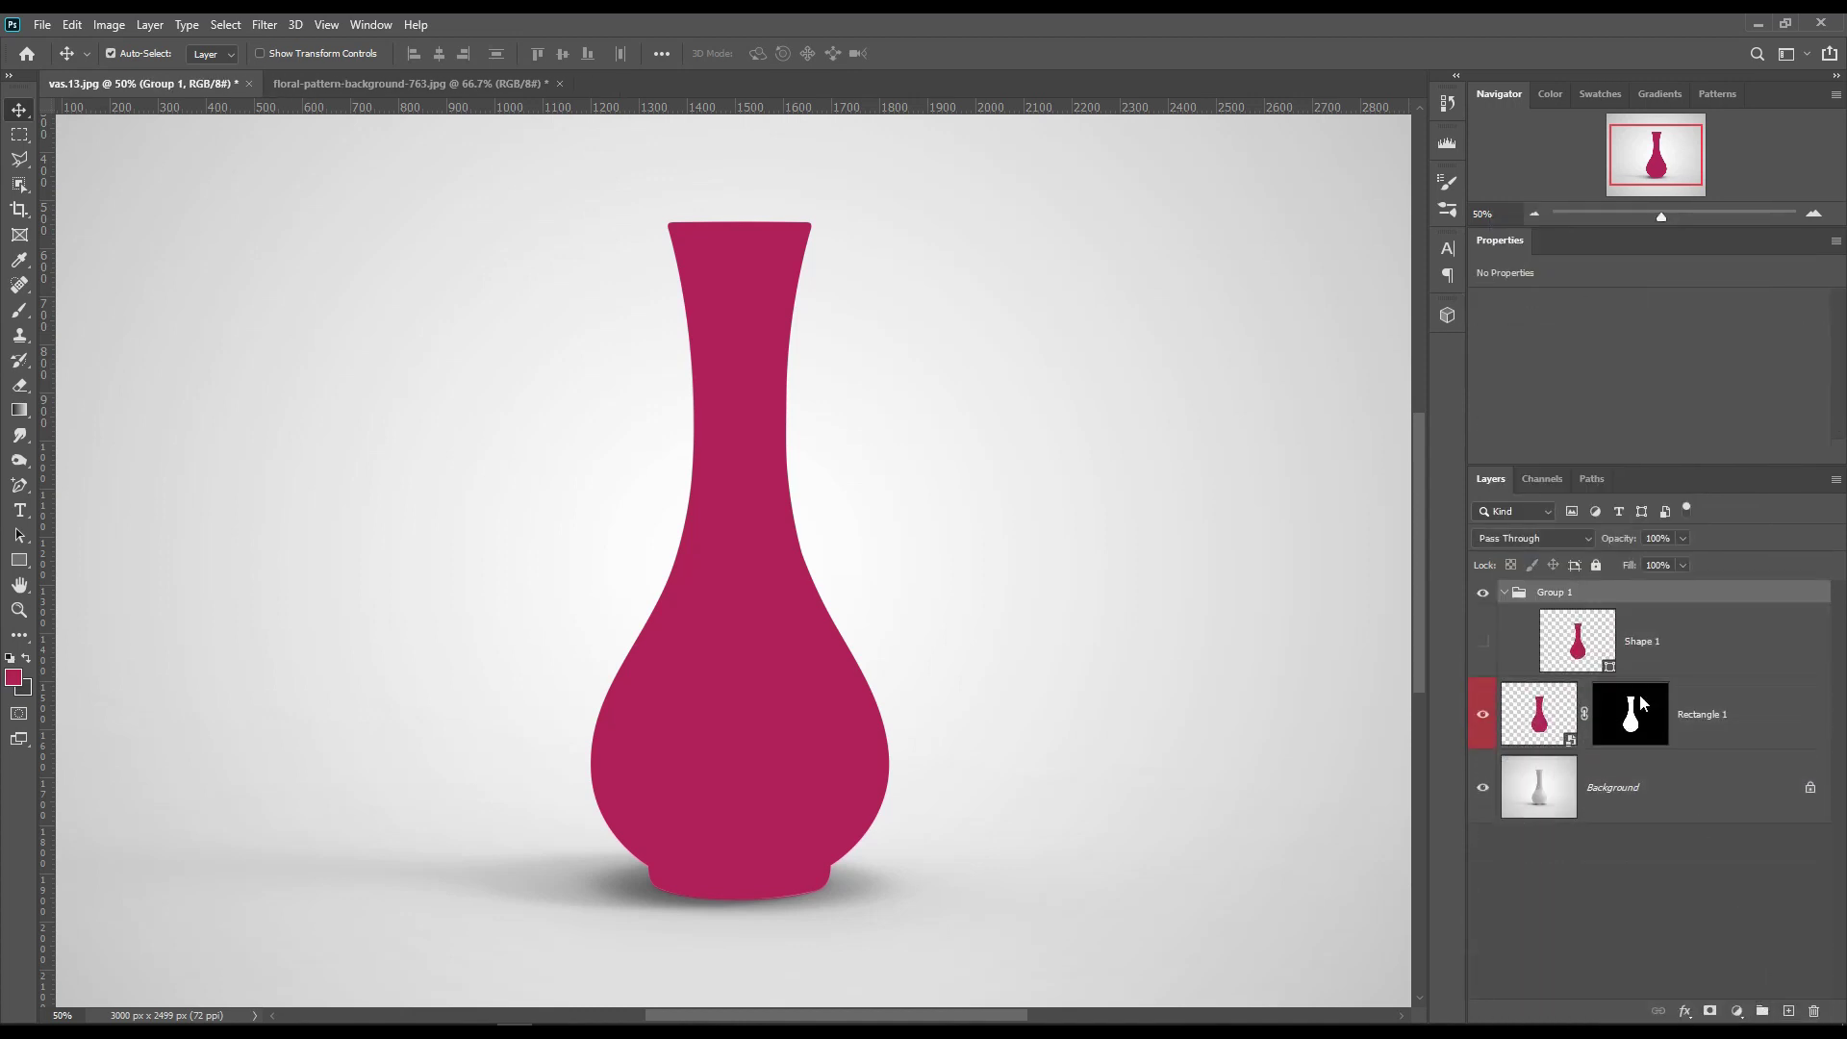
pyautogui.click(1506, 596)
pyautogui.doubleClick(1559, 592)
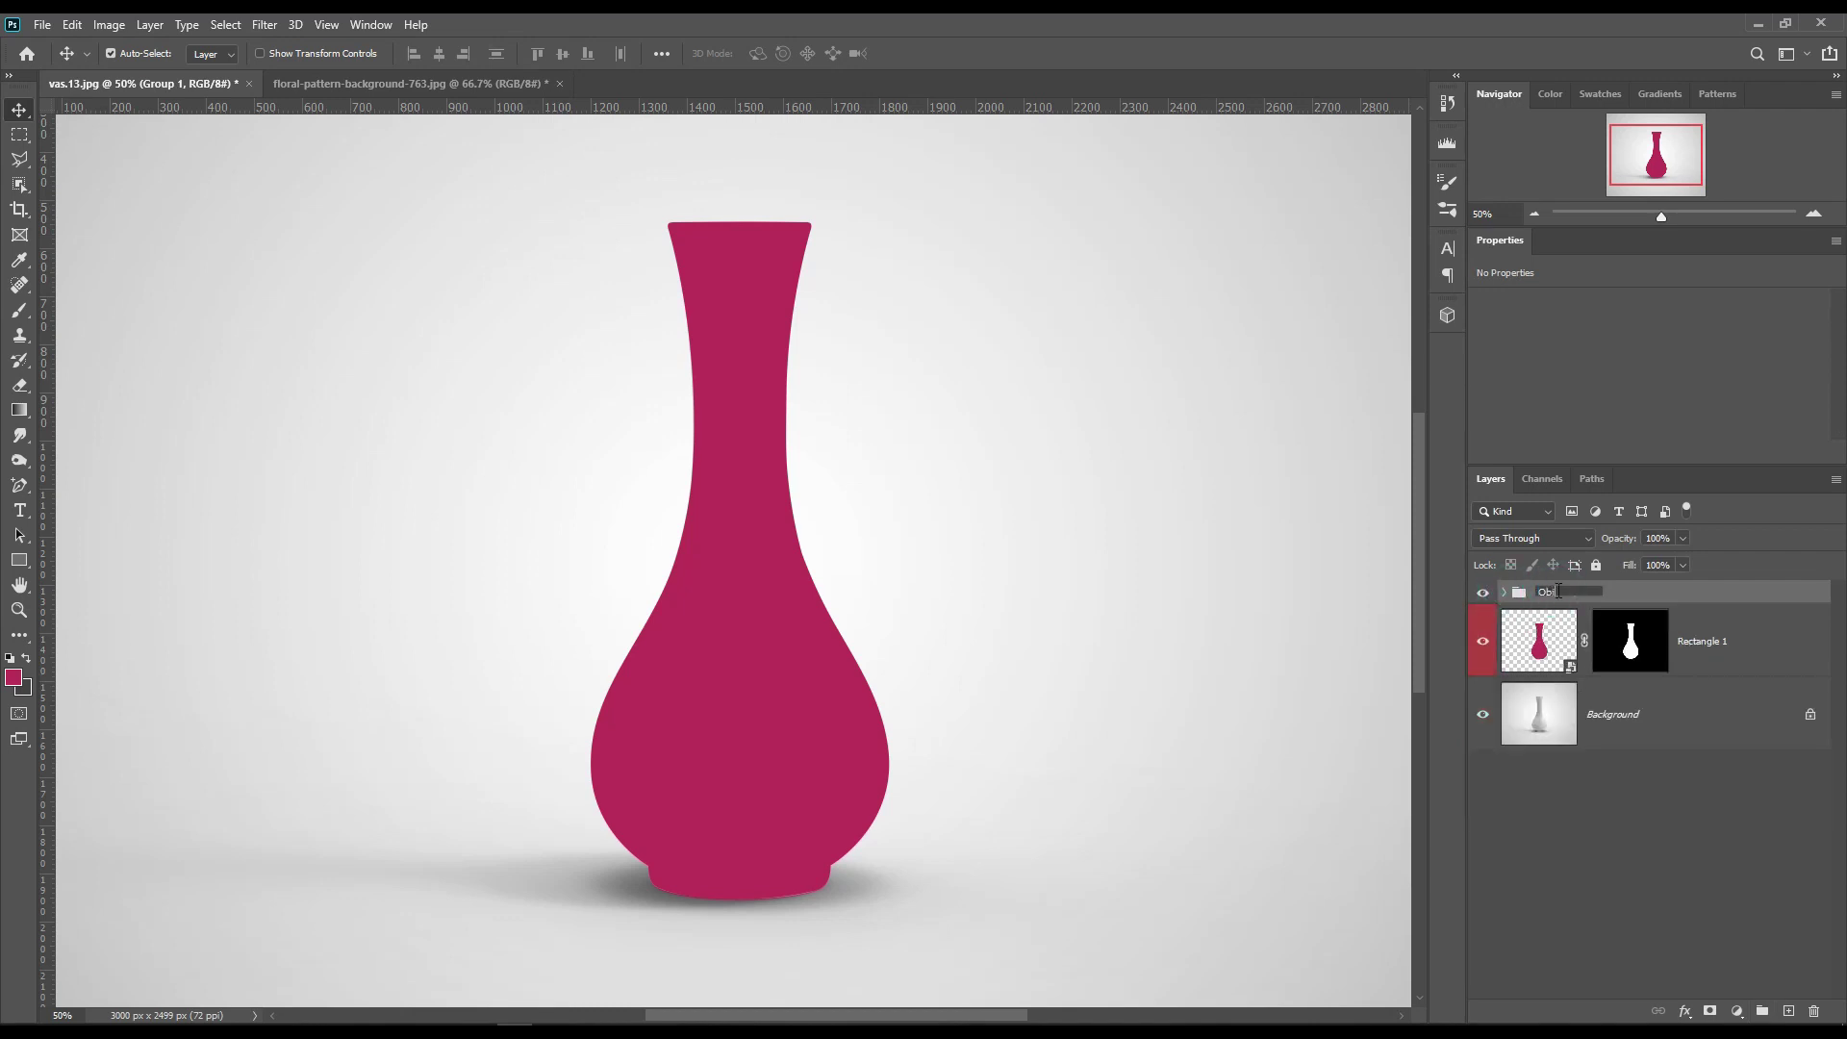
pyautogui.write('Object ID')
pyautogui.press('Return')
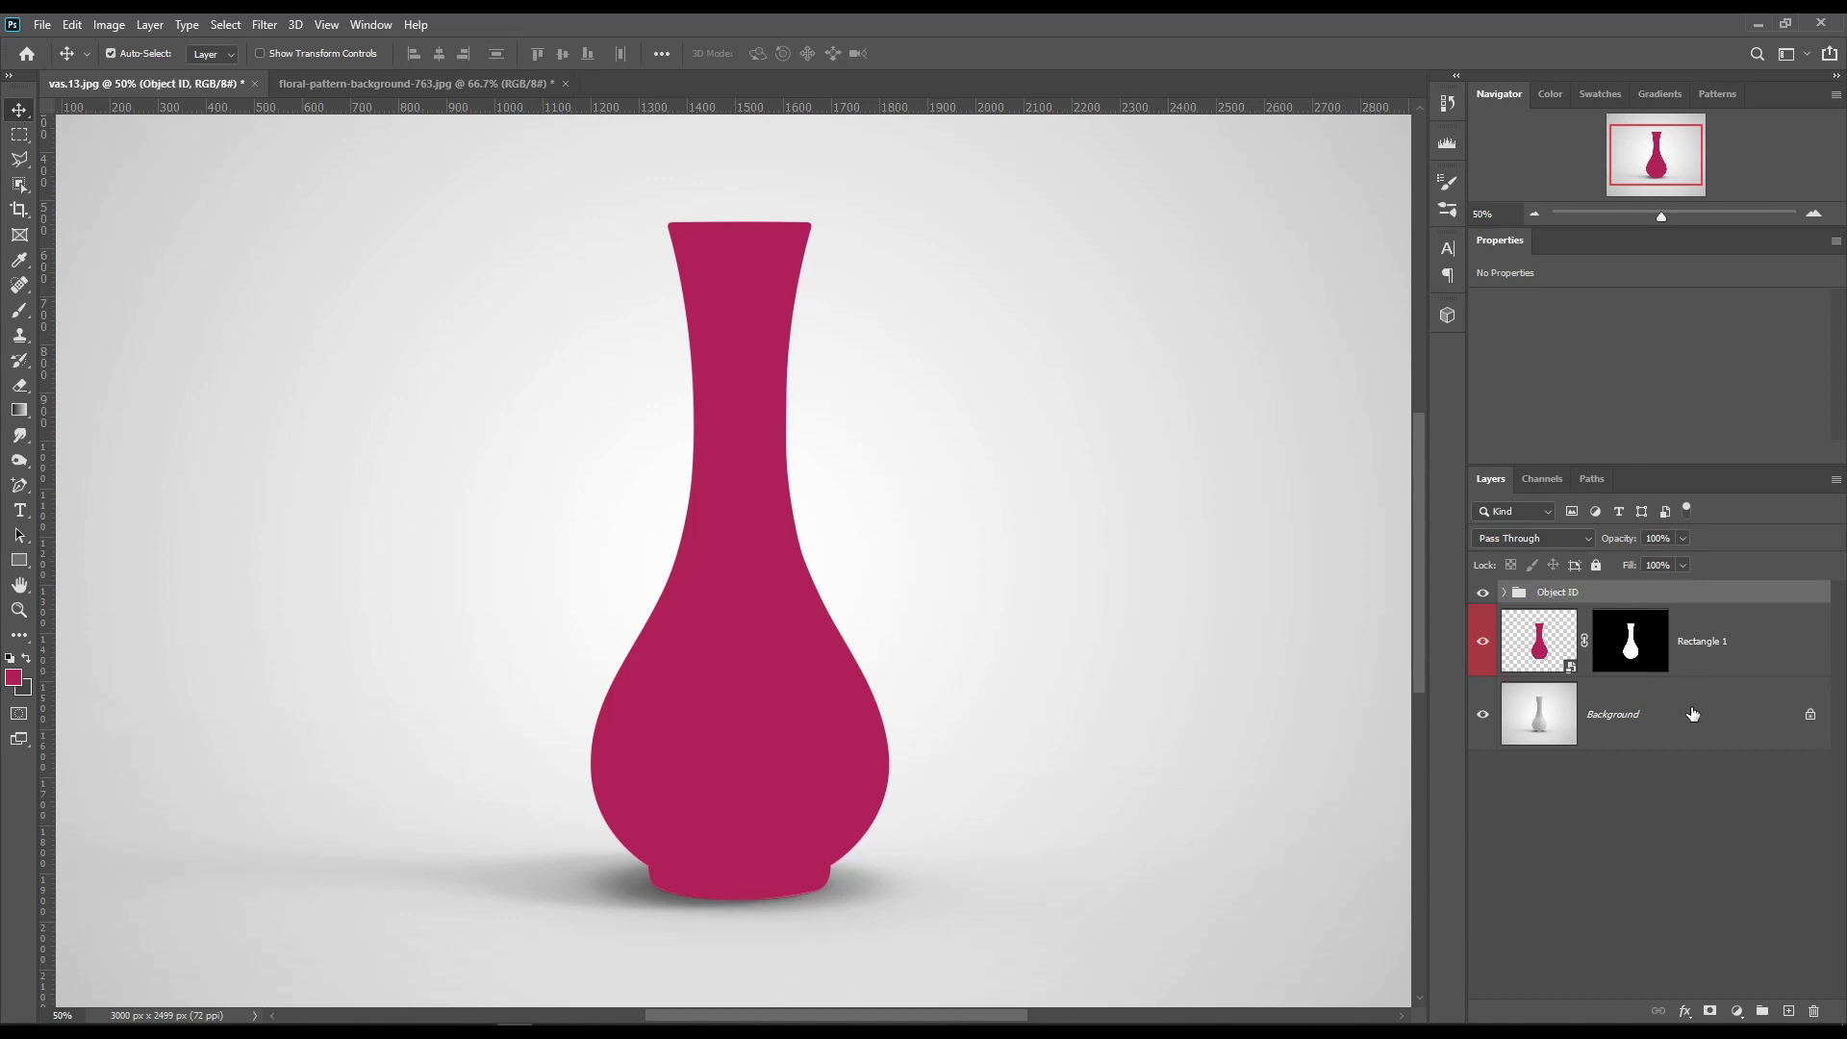
# Step: Copy the vase area of the Background to a new layer using Rectangle 1's mask, and place it above Rectangle 1
pyautogui.keyDown('ctrl'); pyautogui.click(1629, 639); pyautogui.keyUp('ctrl')
pyautogui.click(1668, 741)
pyautogui.hotkey('ctrl', 'j')
pyautogui.moveTo(1665, 734); pyautogui.dragTo(1683, 624)
# Step: Set the copied vase layer's blend mode to Linear Burn and rename it Shadow
pyautogui.click(1571, 535)
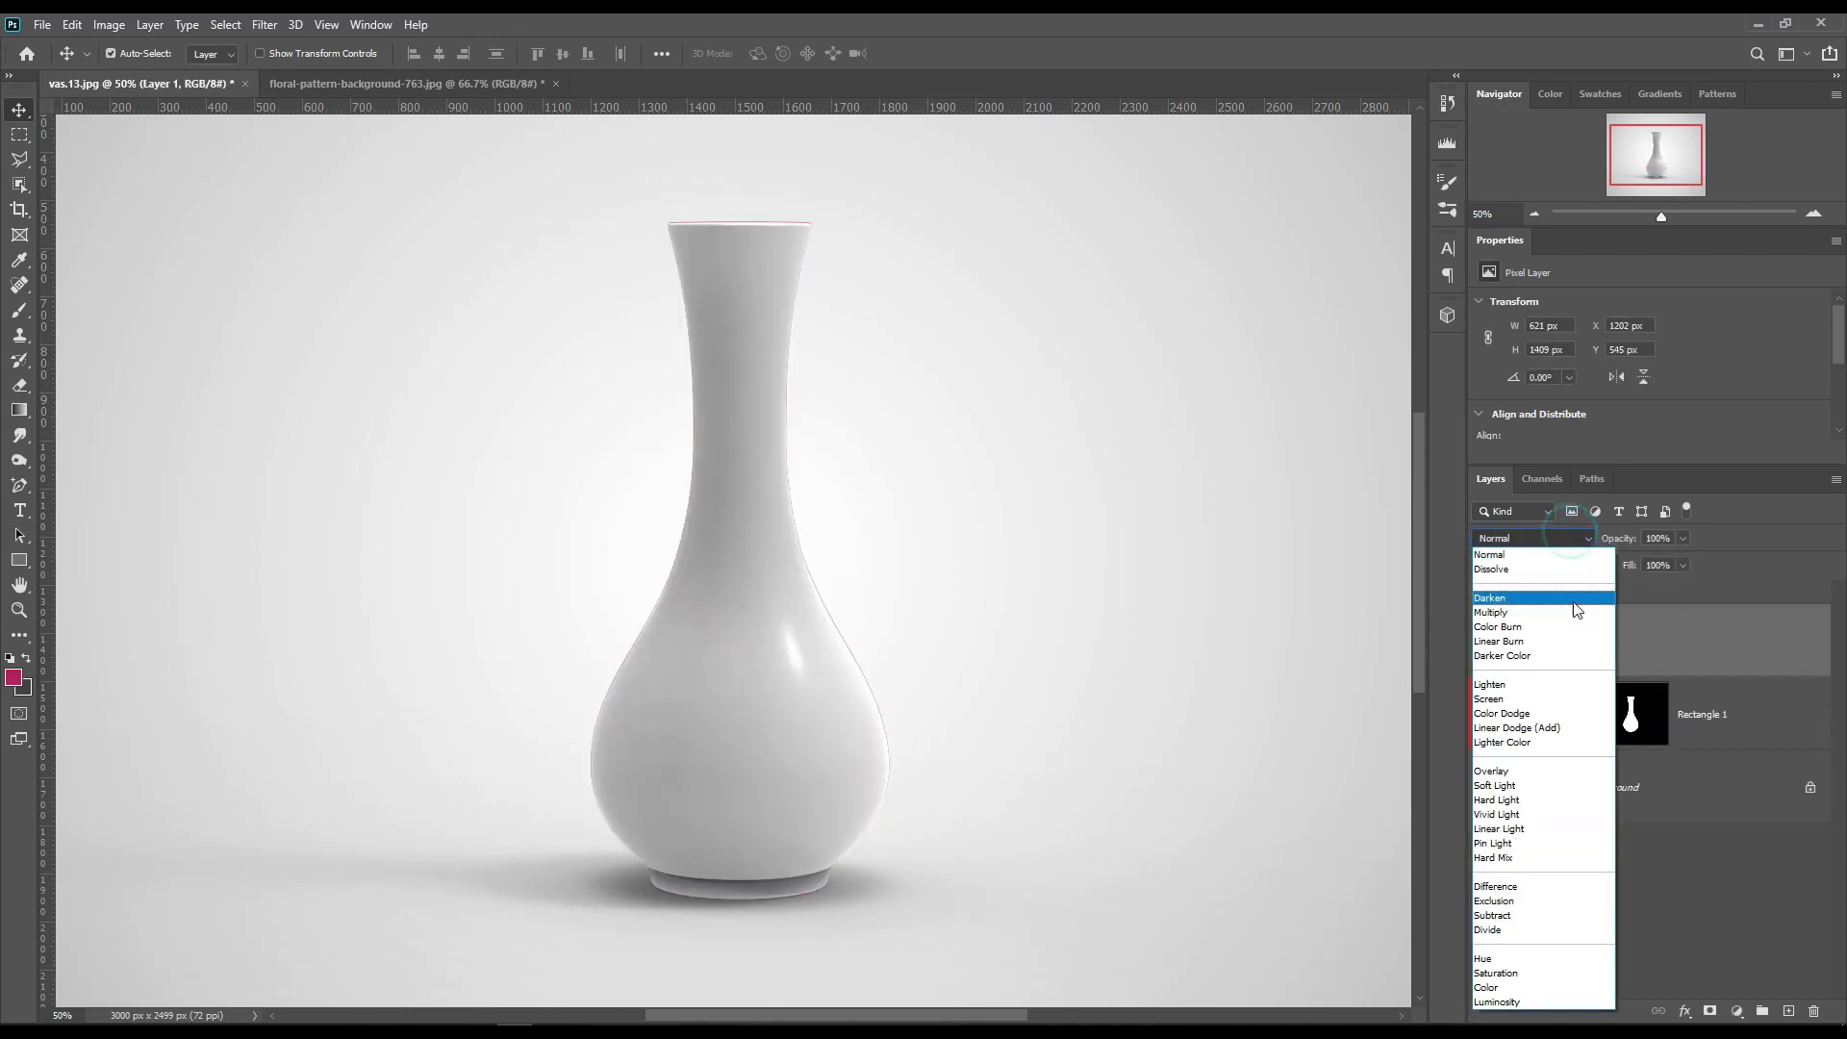
pyautogui.click(1507, 642)
pyautogui.doubleClick(1605, 640)
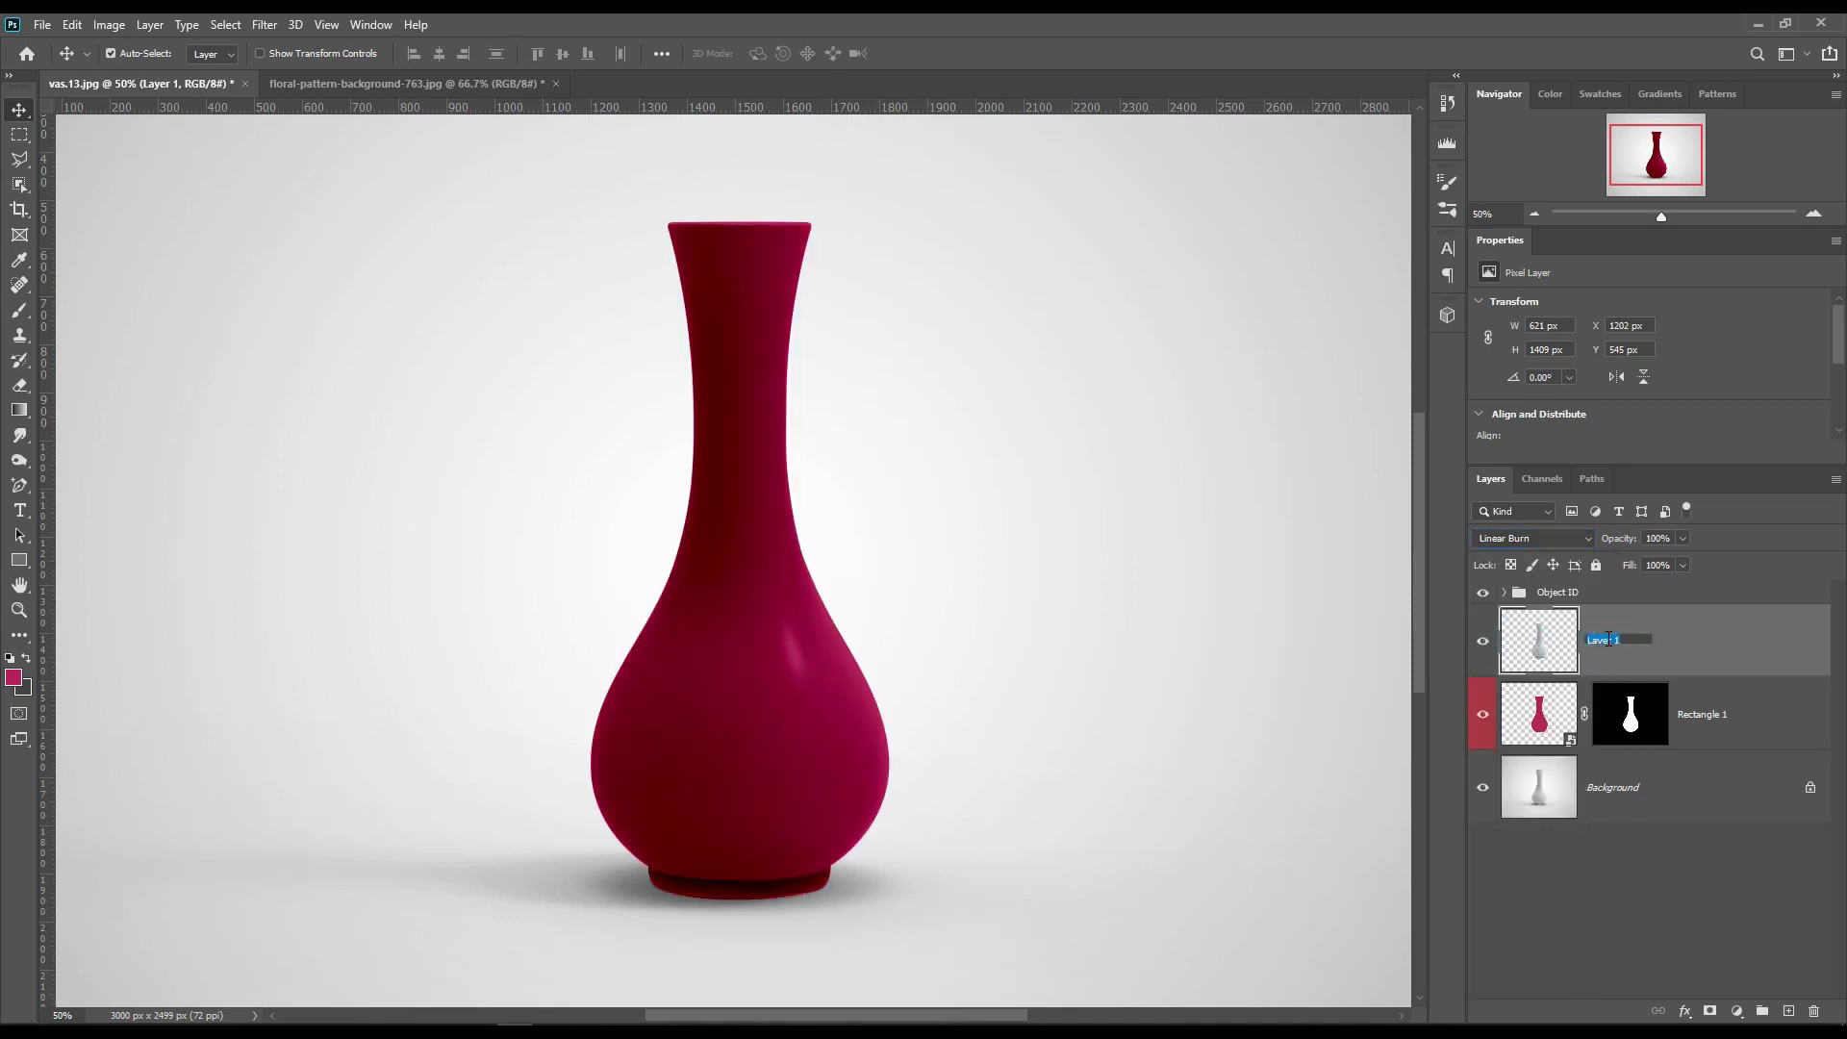
pyautogui.write('Shadow')
pyautogui.press('Return')
# Step: Duplicate the Shadow layer twice and rename the copies Midtone and, above it, Light
pyautogui.click(1703, 632)
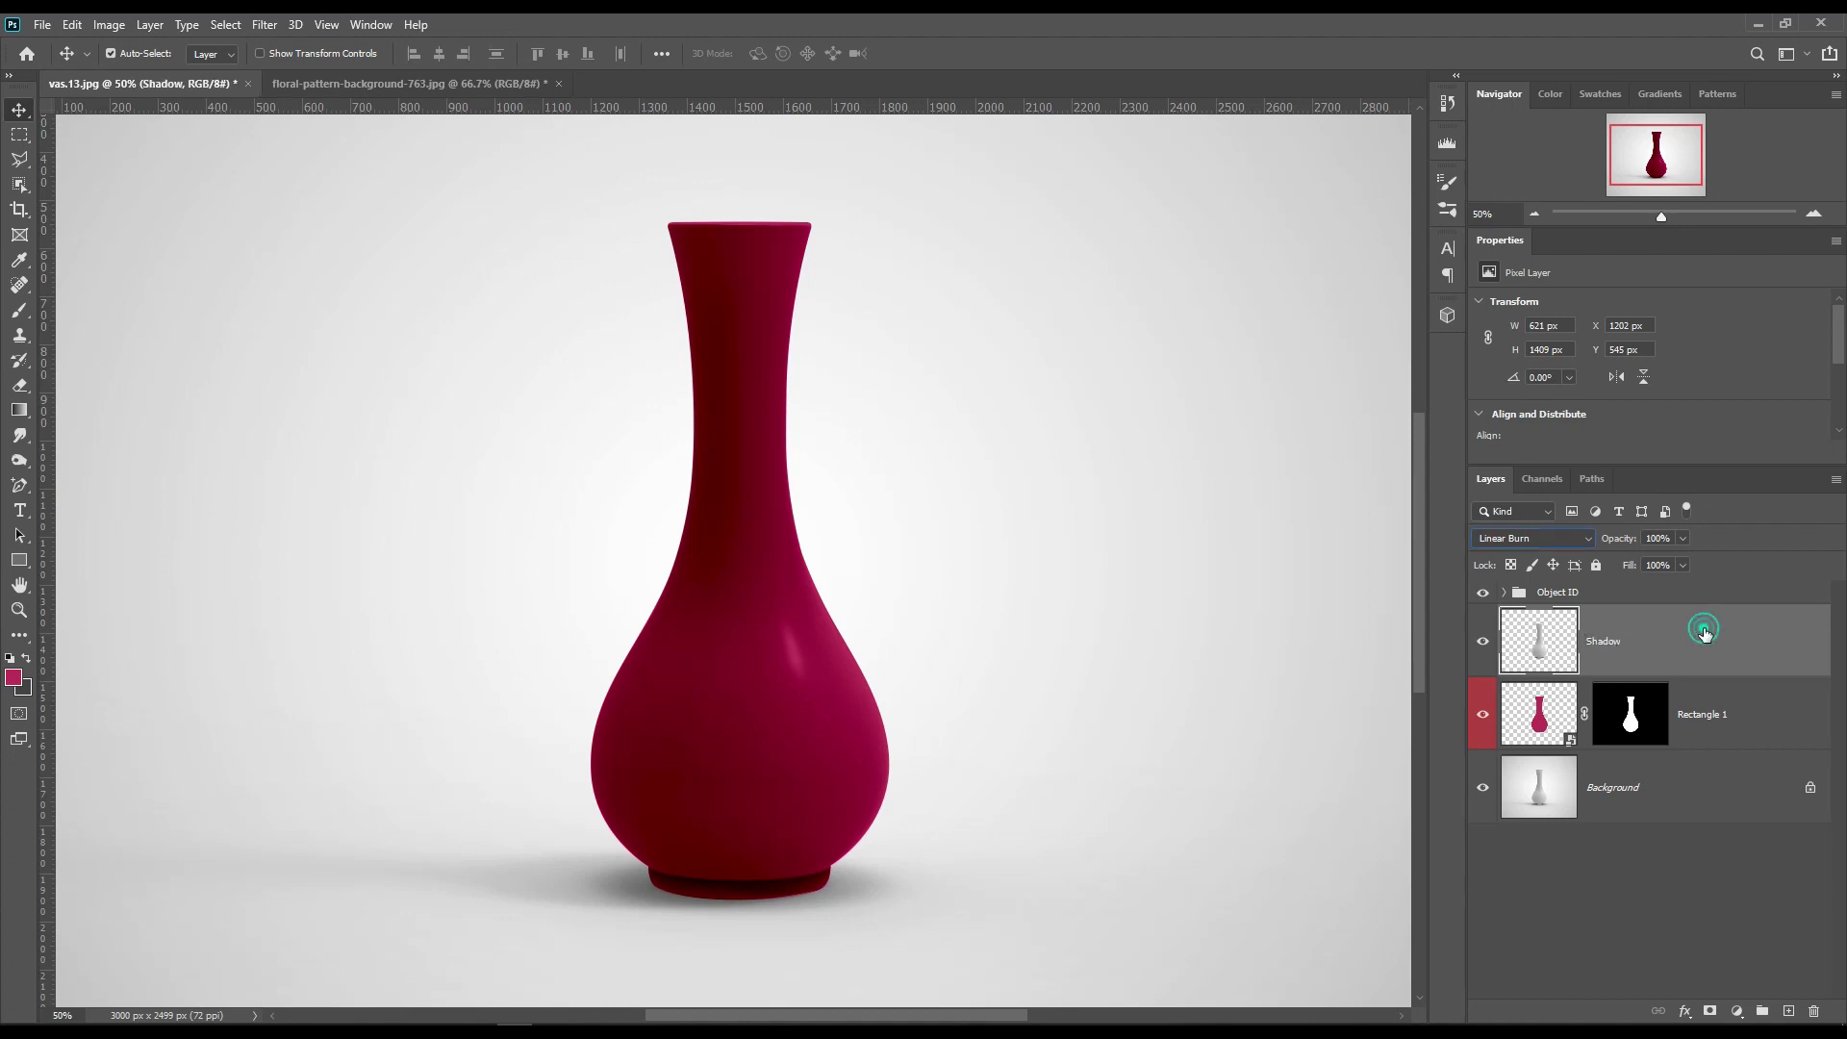
pyautogui.hotkey('ctrl', 'j')
pyautogui.hotkey('ctrl', 'j')
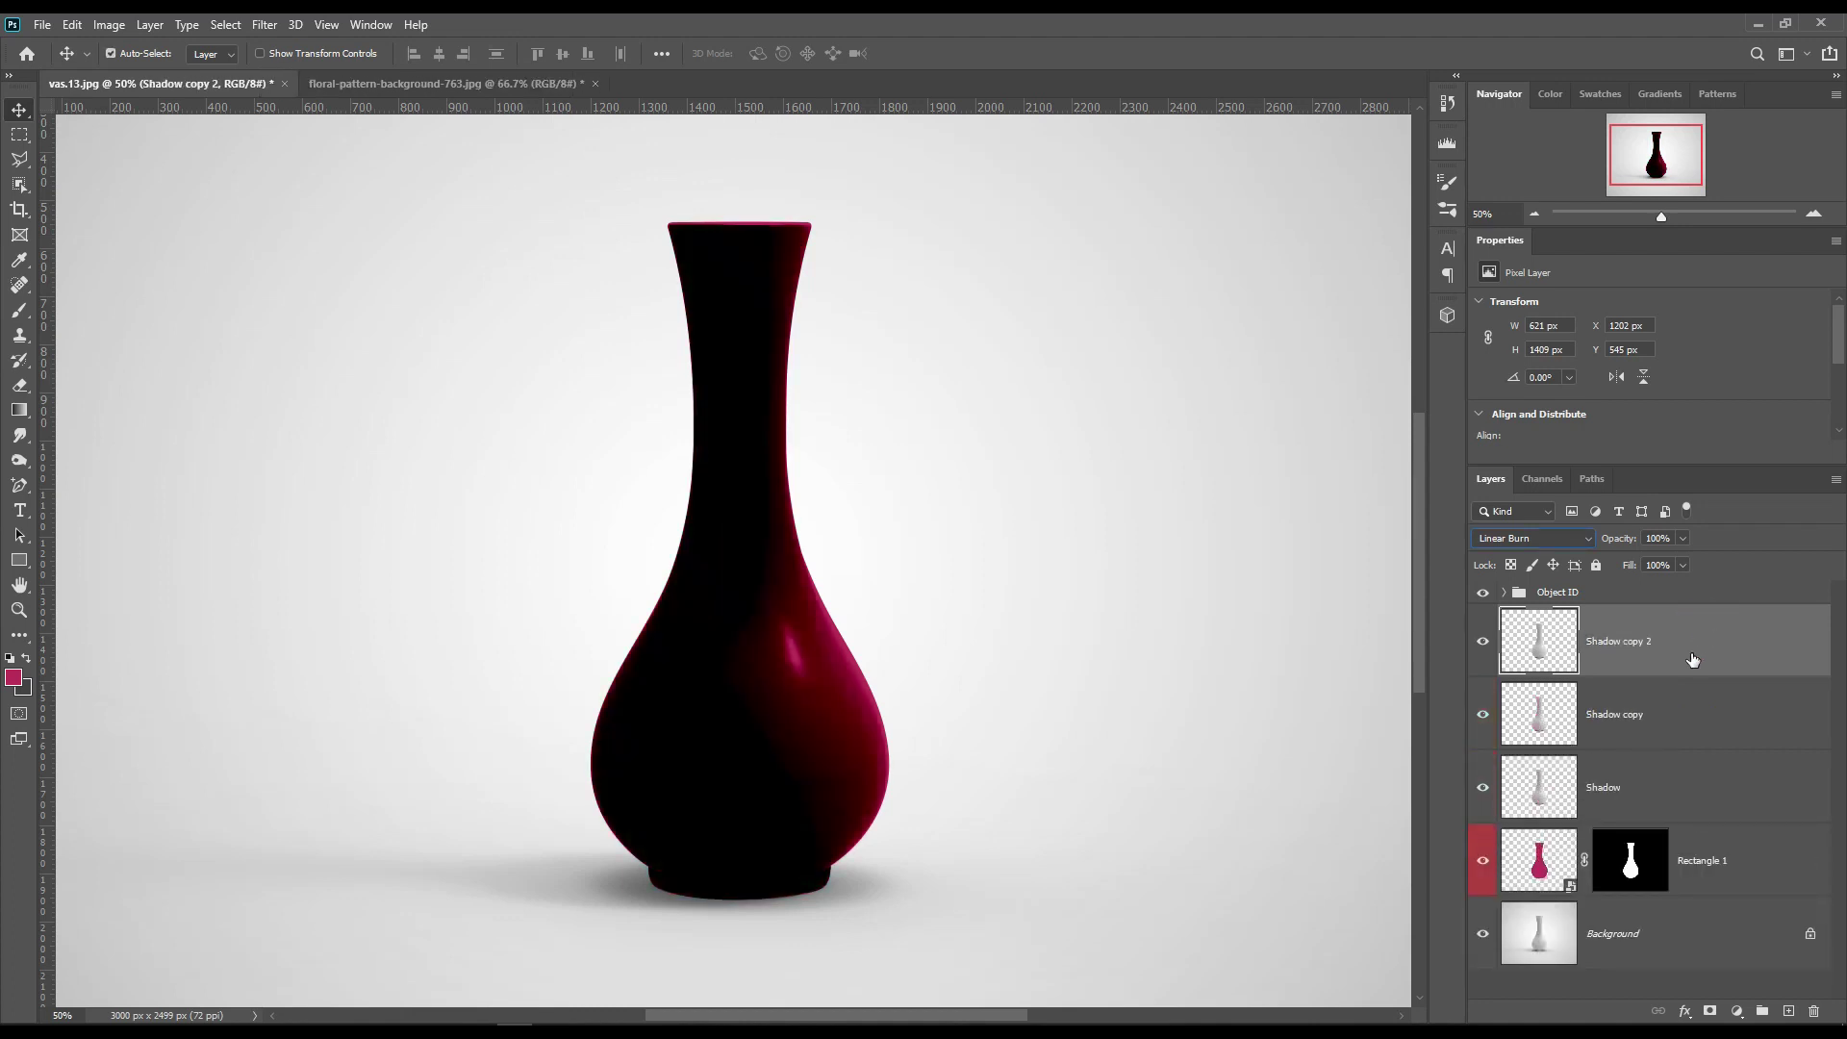
pyautogui.doubleClick(1620, 720)
pyautogui.write('Mid')
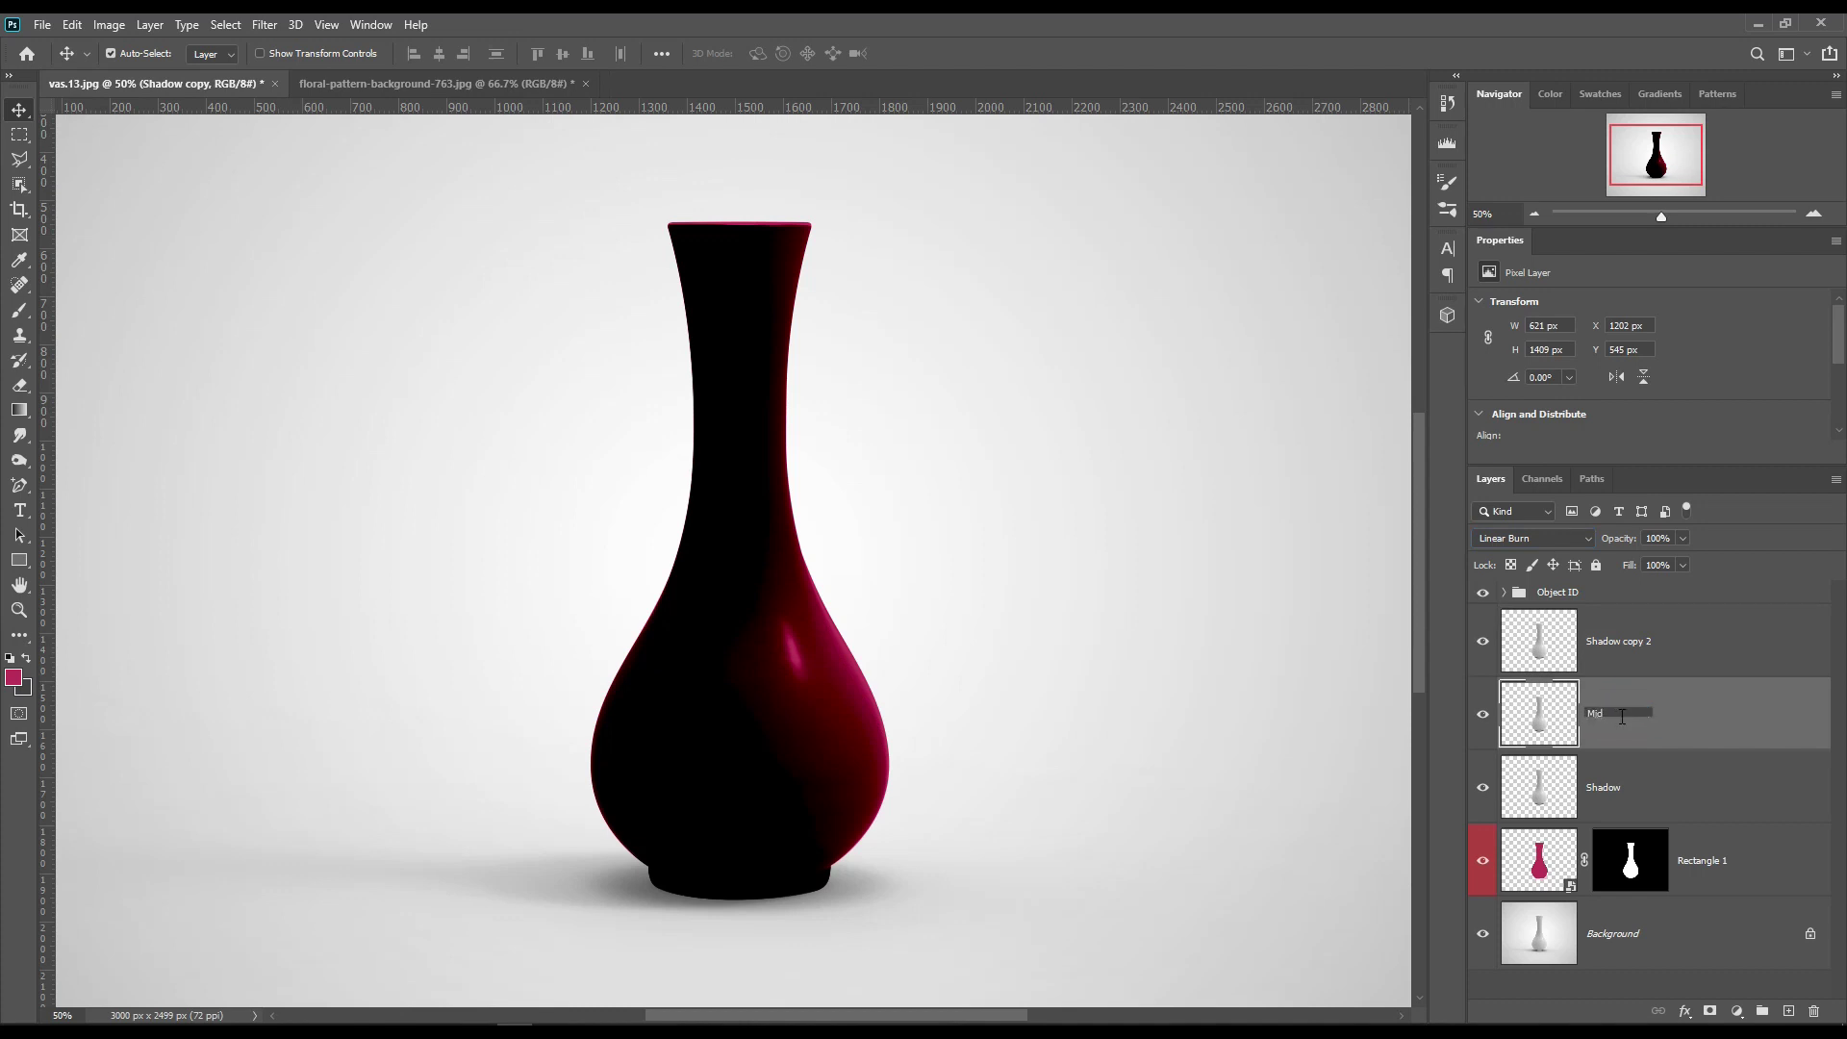
pyautogui.write('tone')
pyautogui.press('Return')
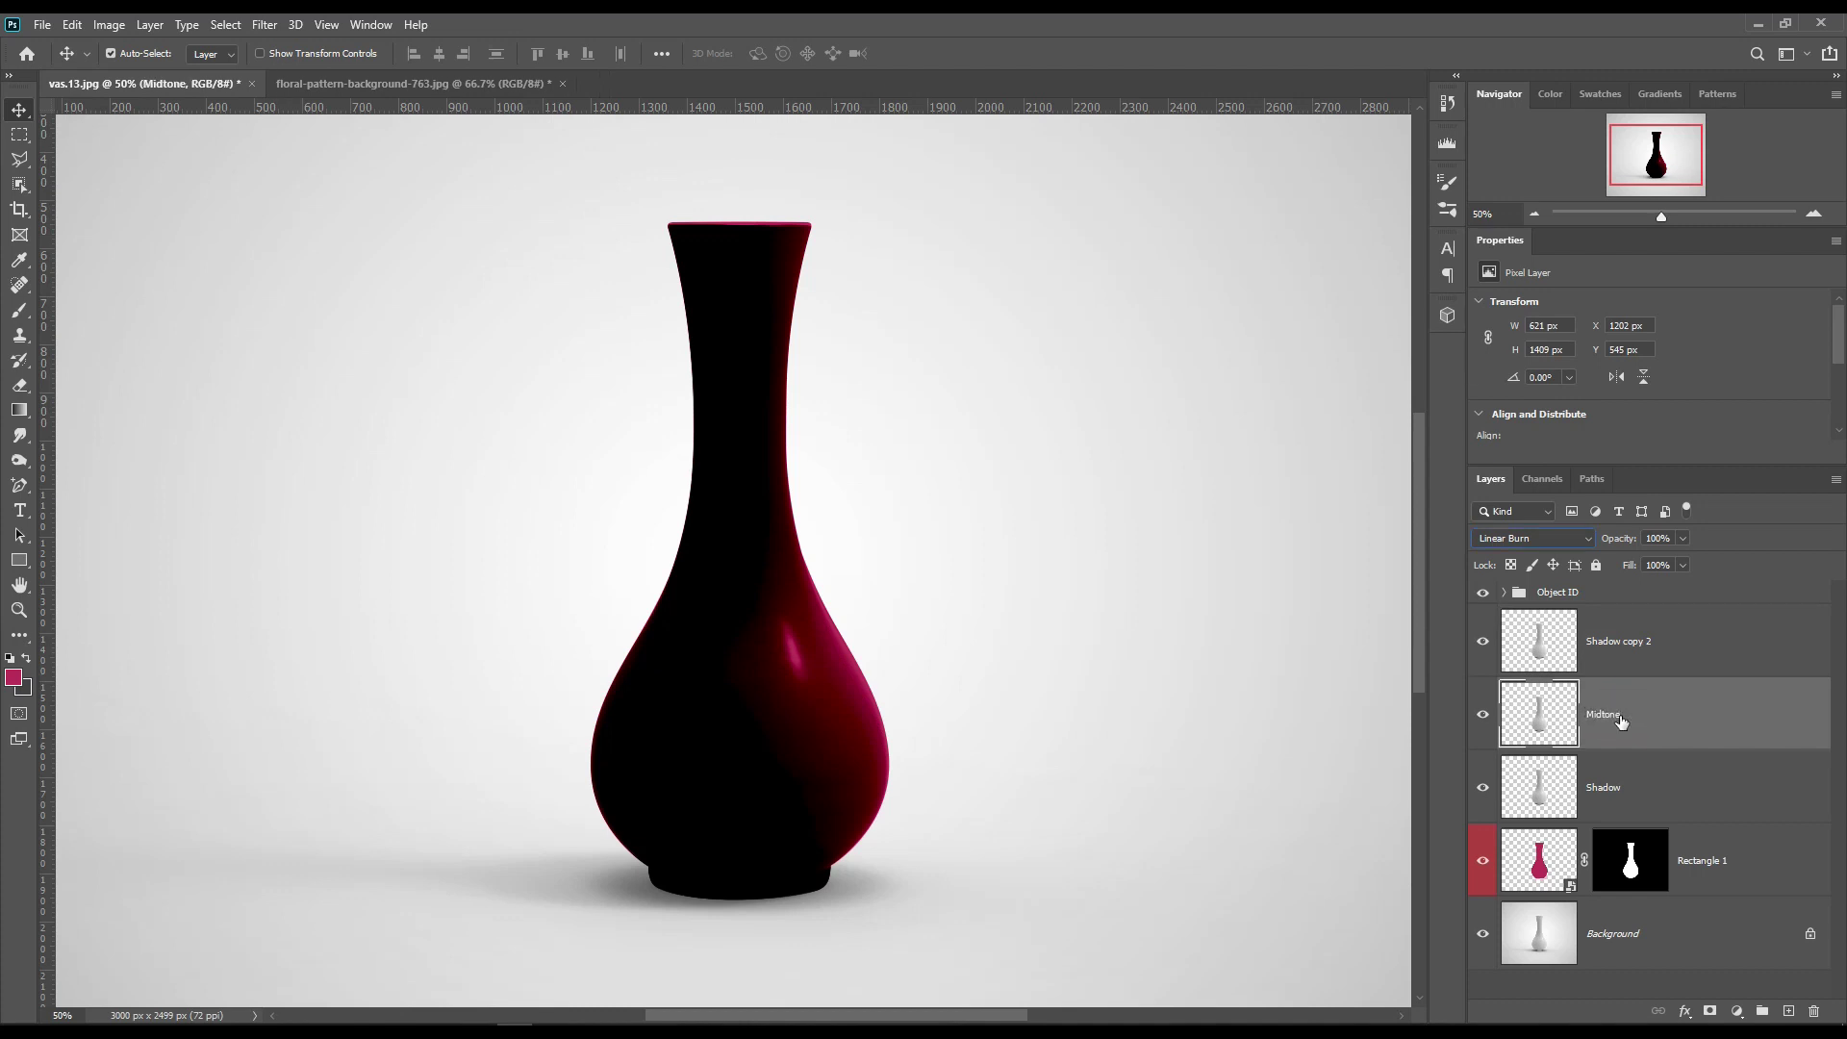
pyautogui.doubleClick(1629, 646)
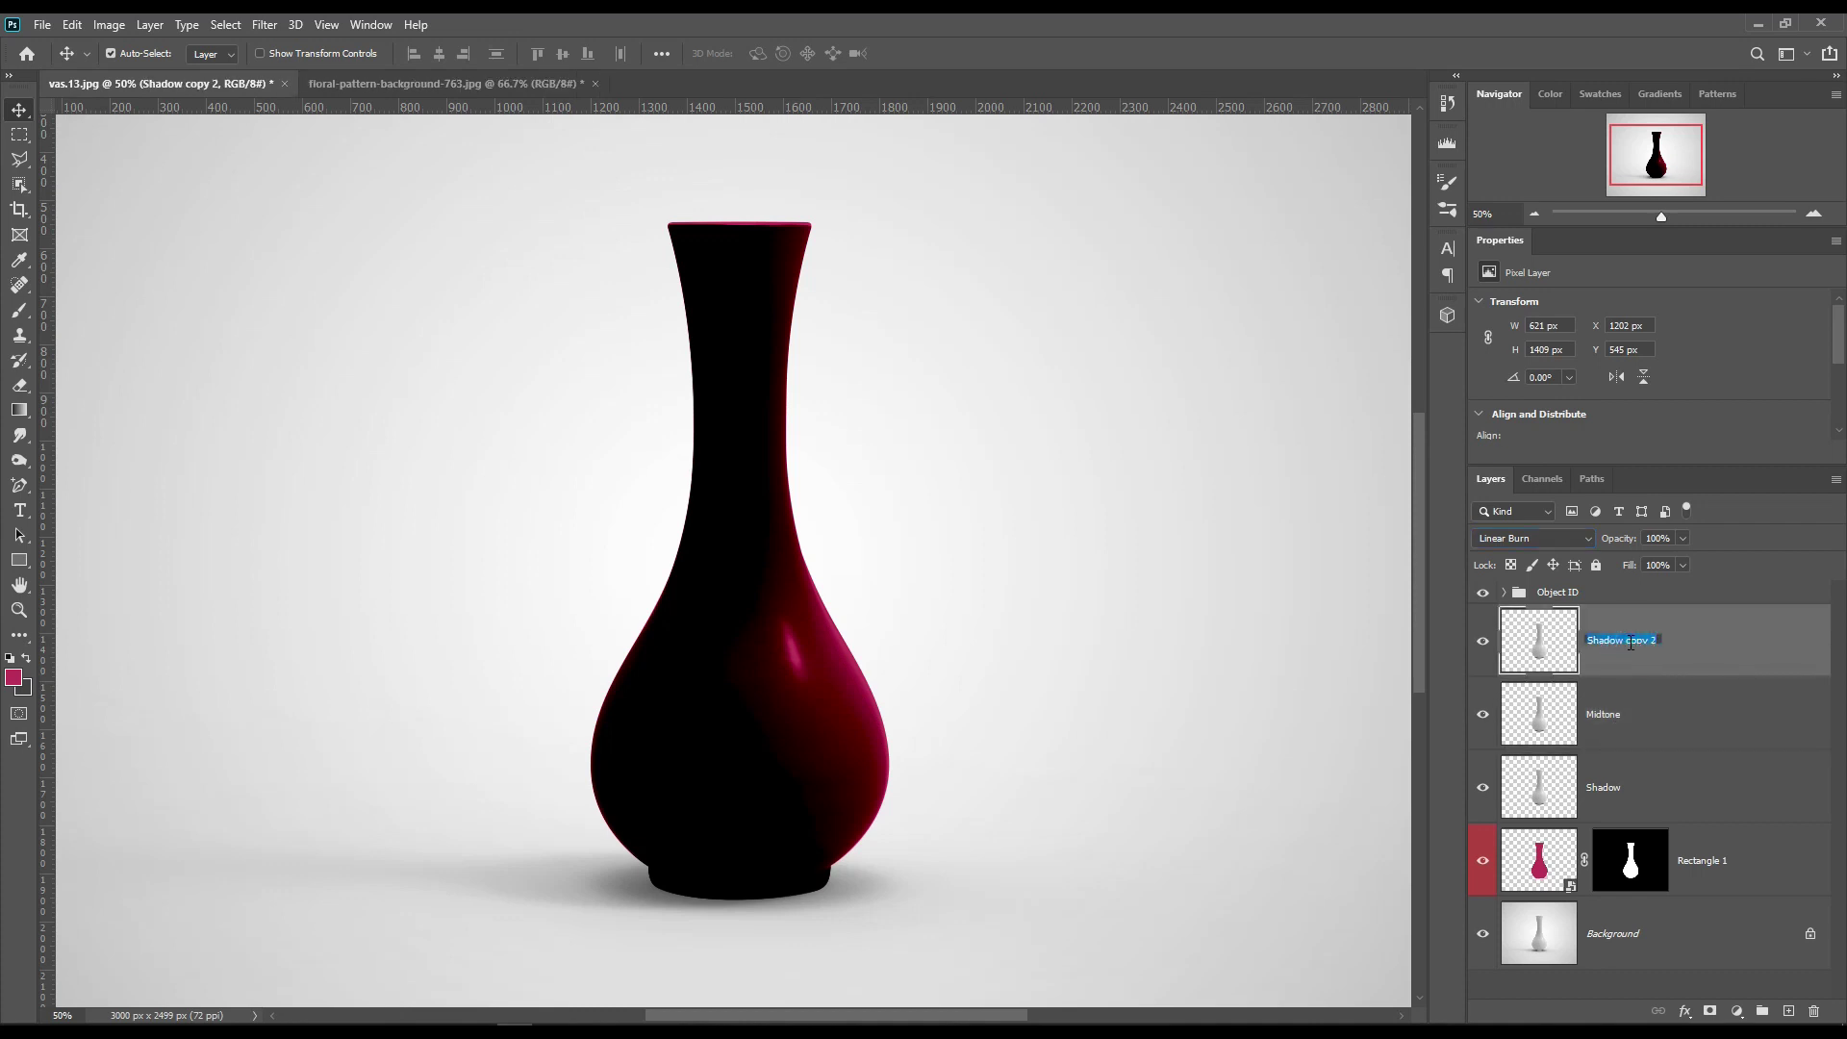
pyautogui.press('Return')
# Step: Hide the Light layer and set the Midtone layer's blend mode to Linear Dodge (Add)
pyautogui.click(1483, 641)
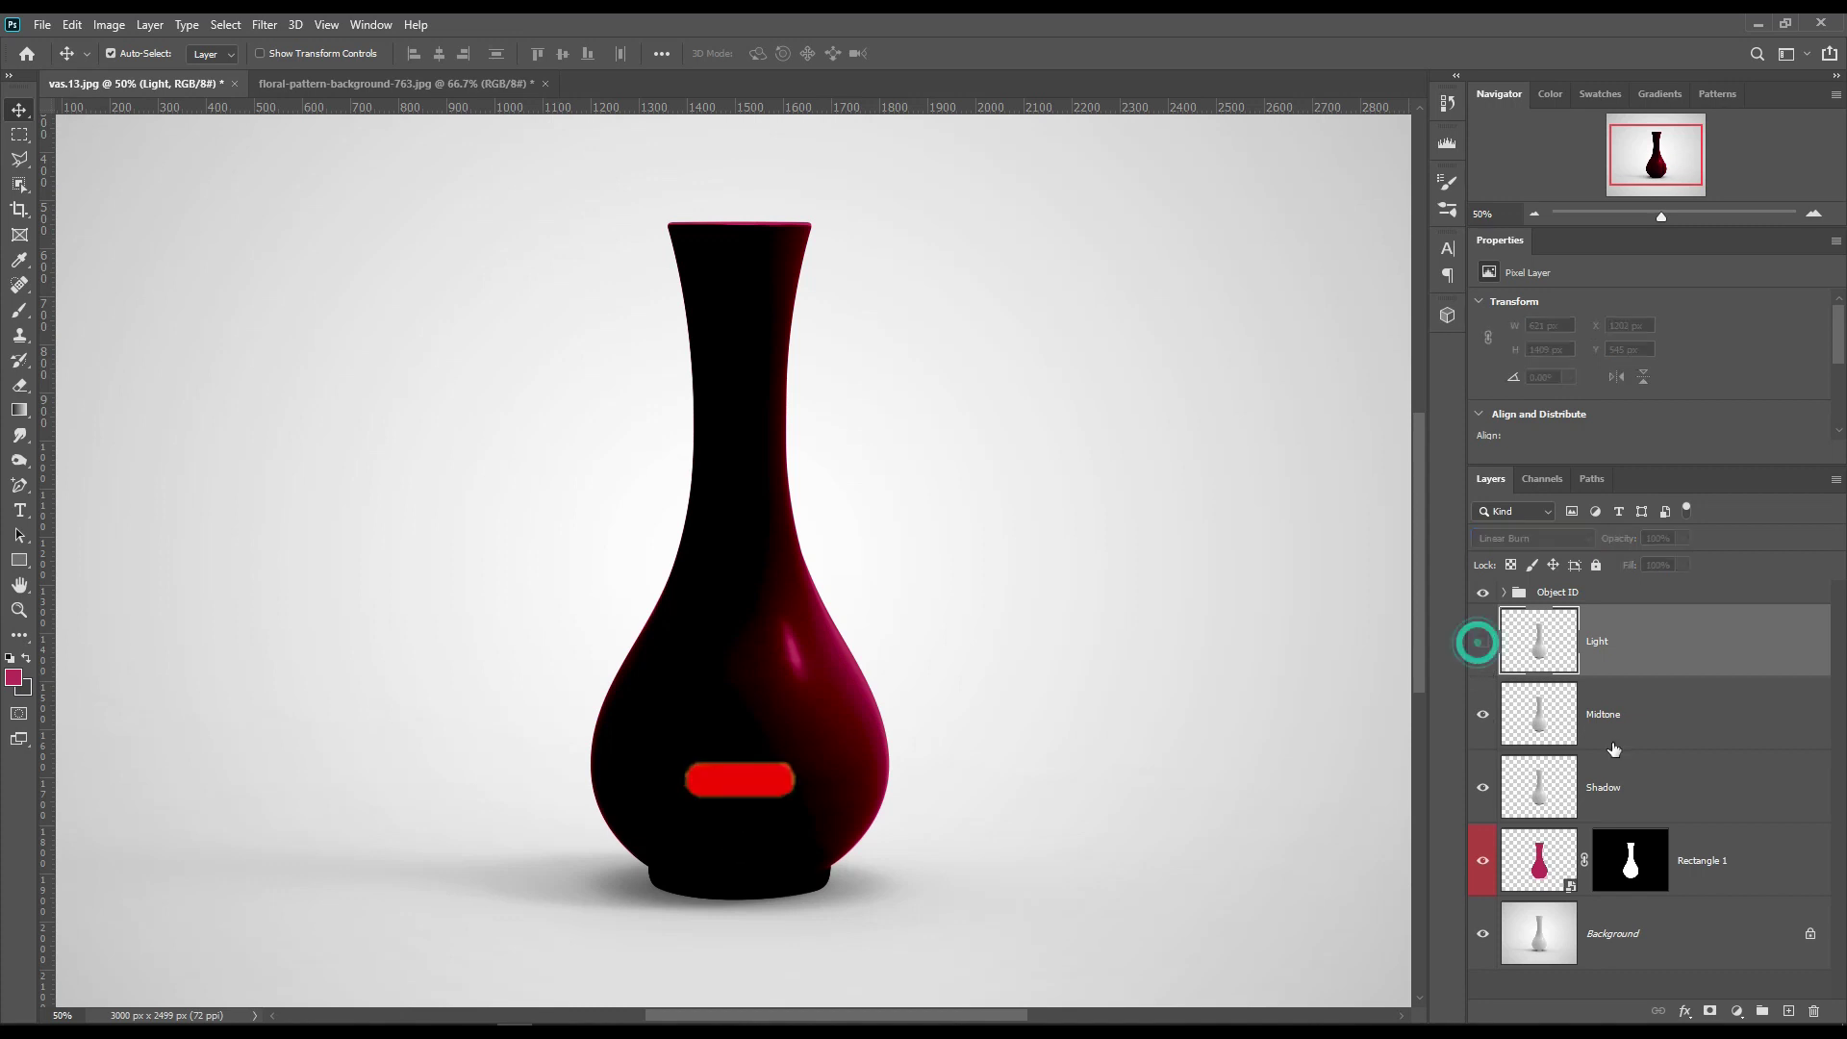
pyautogui.hotkey('alt', '[')
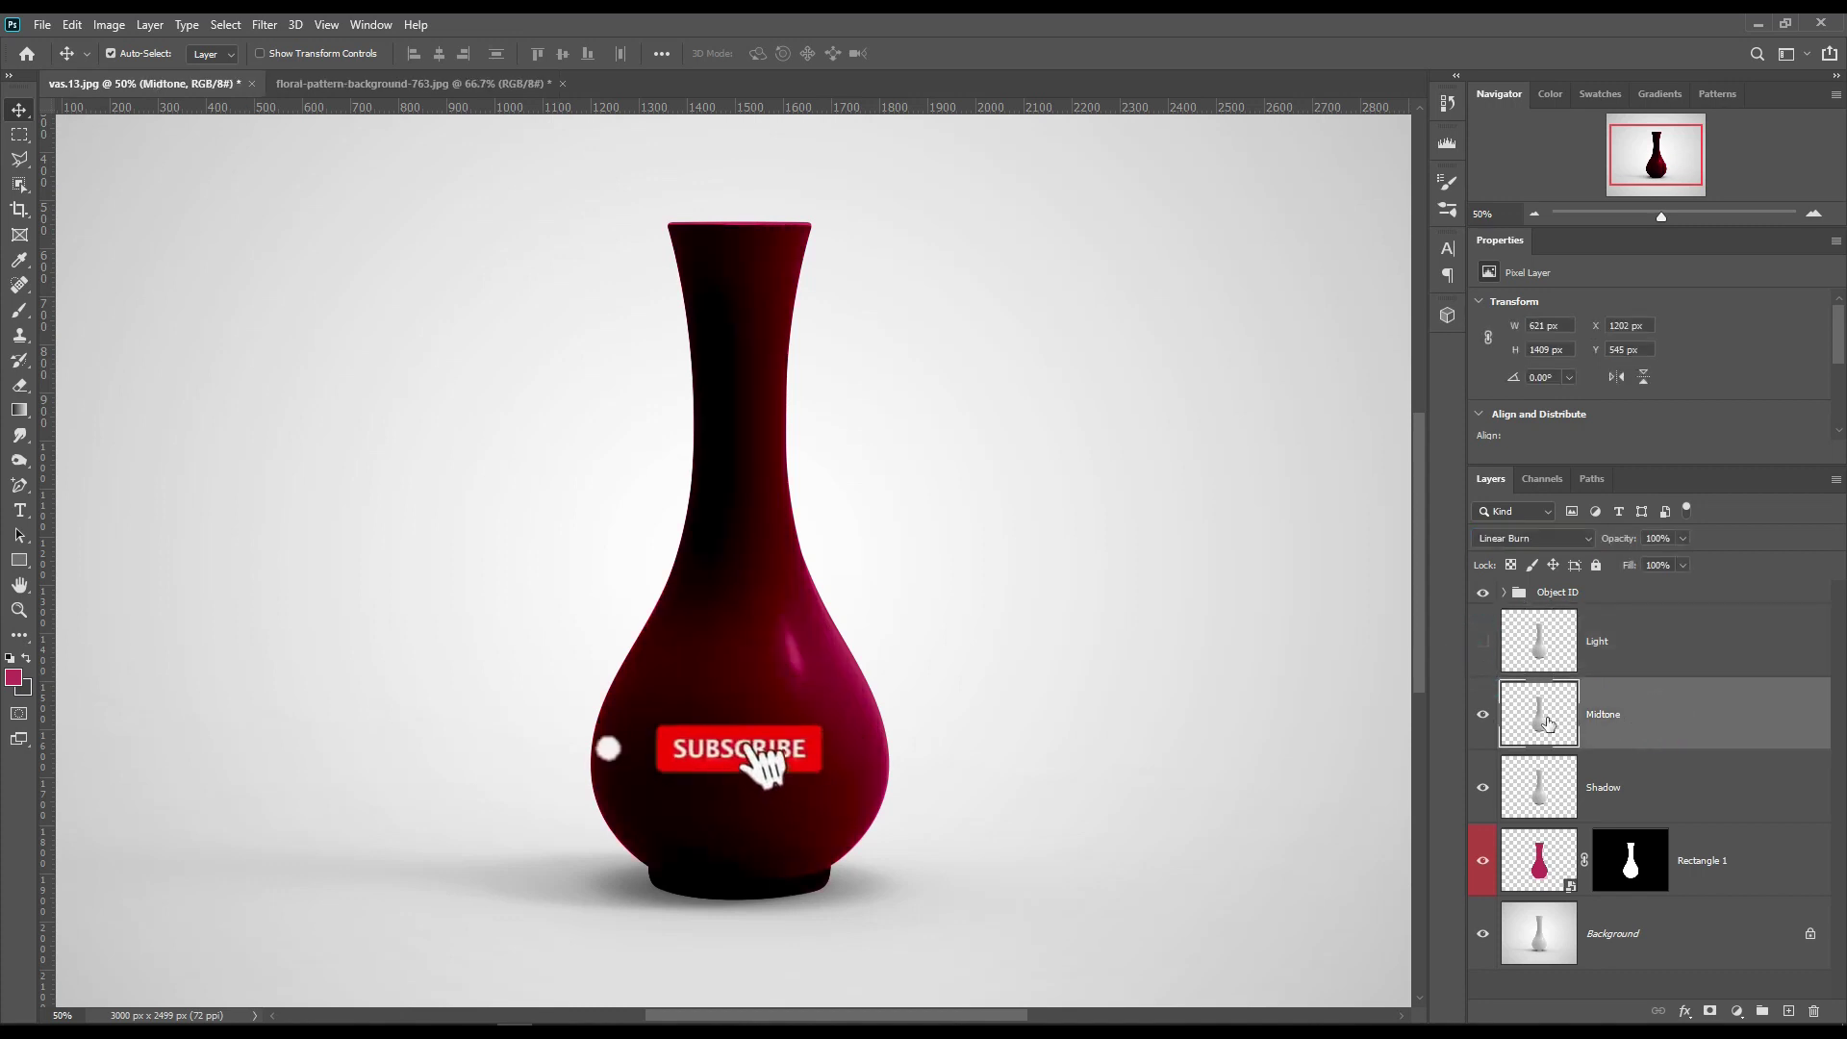
pyautogui.click(1558, 539)
pyautogui.click(1555, 729)
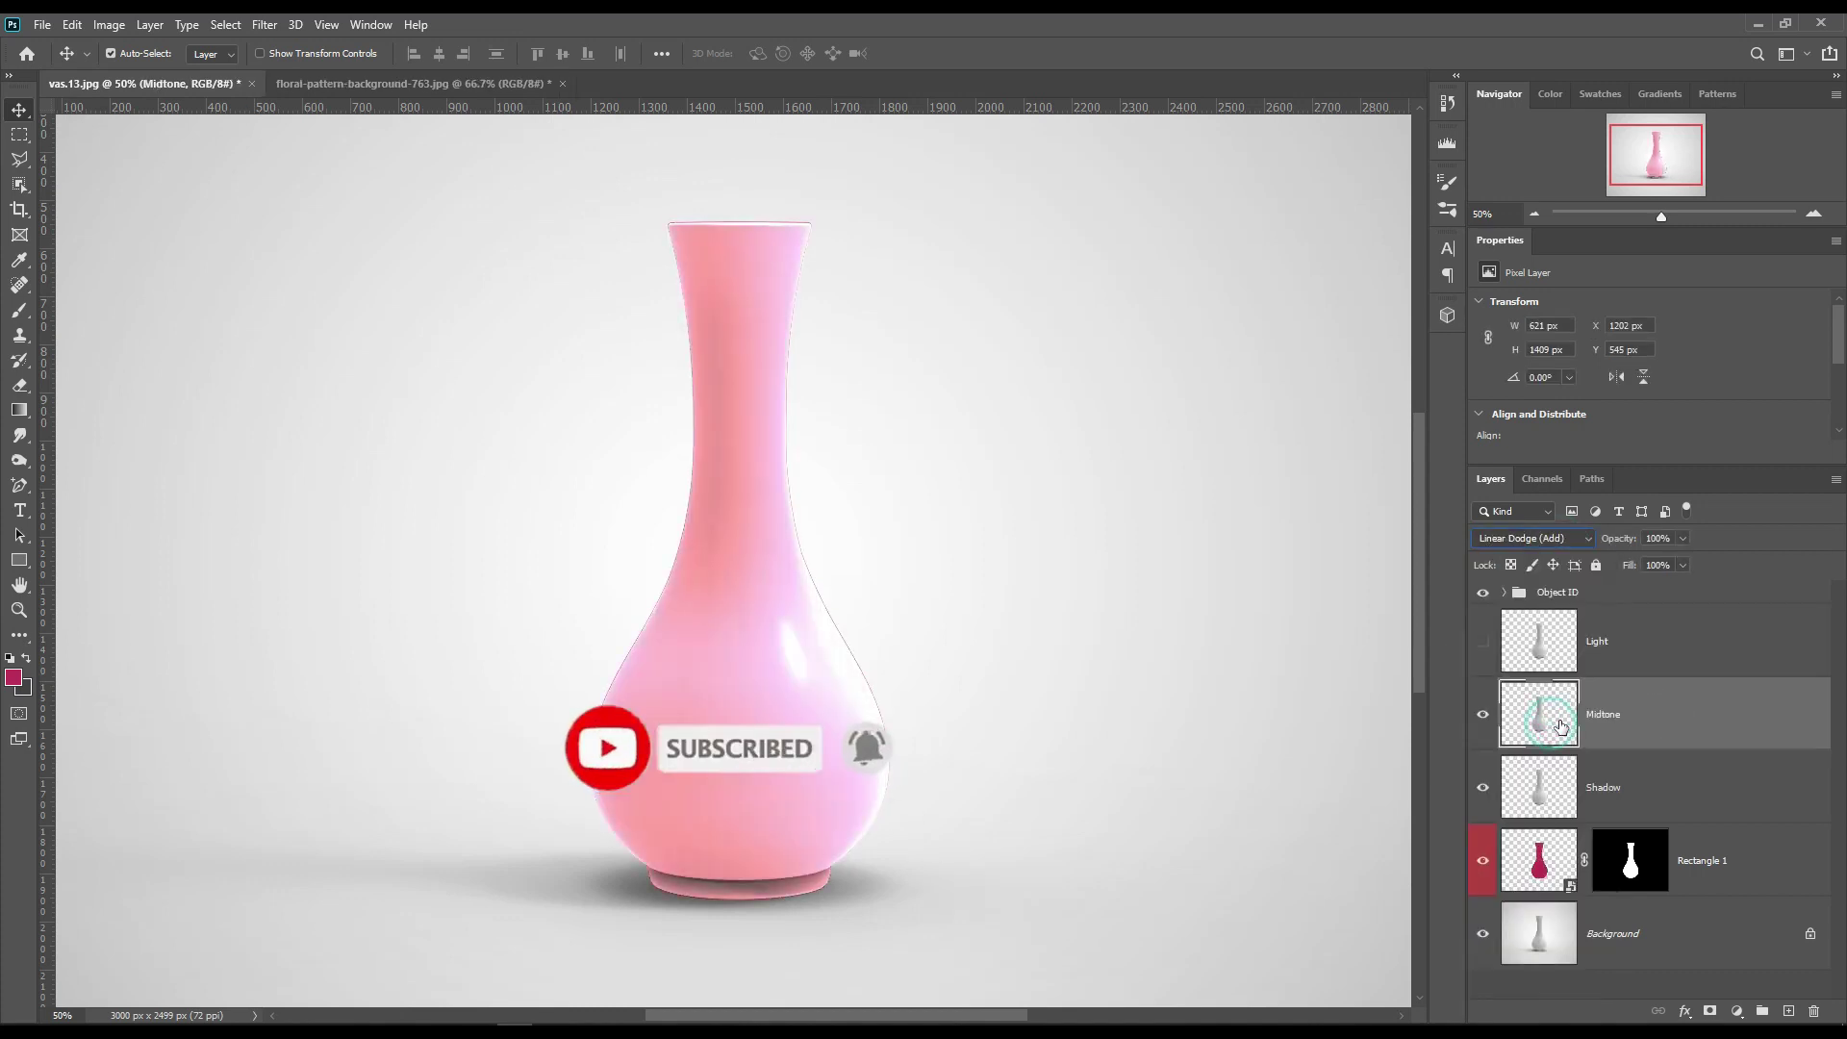
# Step: Apply Levels to the Midtone layer with the input black level at 180 and the output white level at 115
pyautogui.click(109, 24)
pyautogui.moveTo(162, 75)
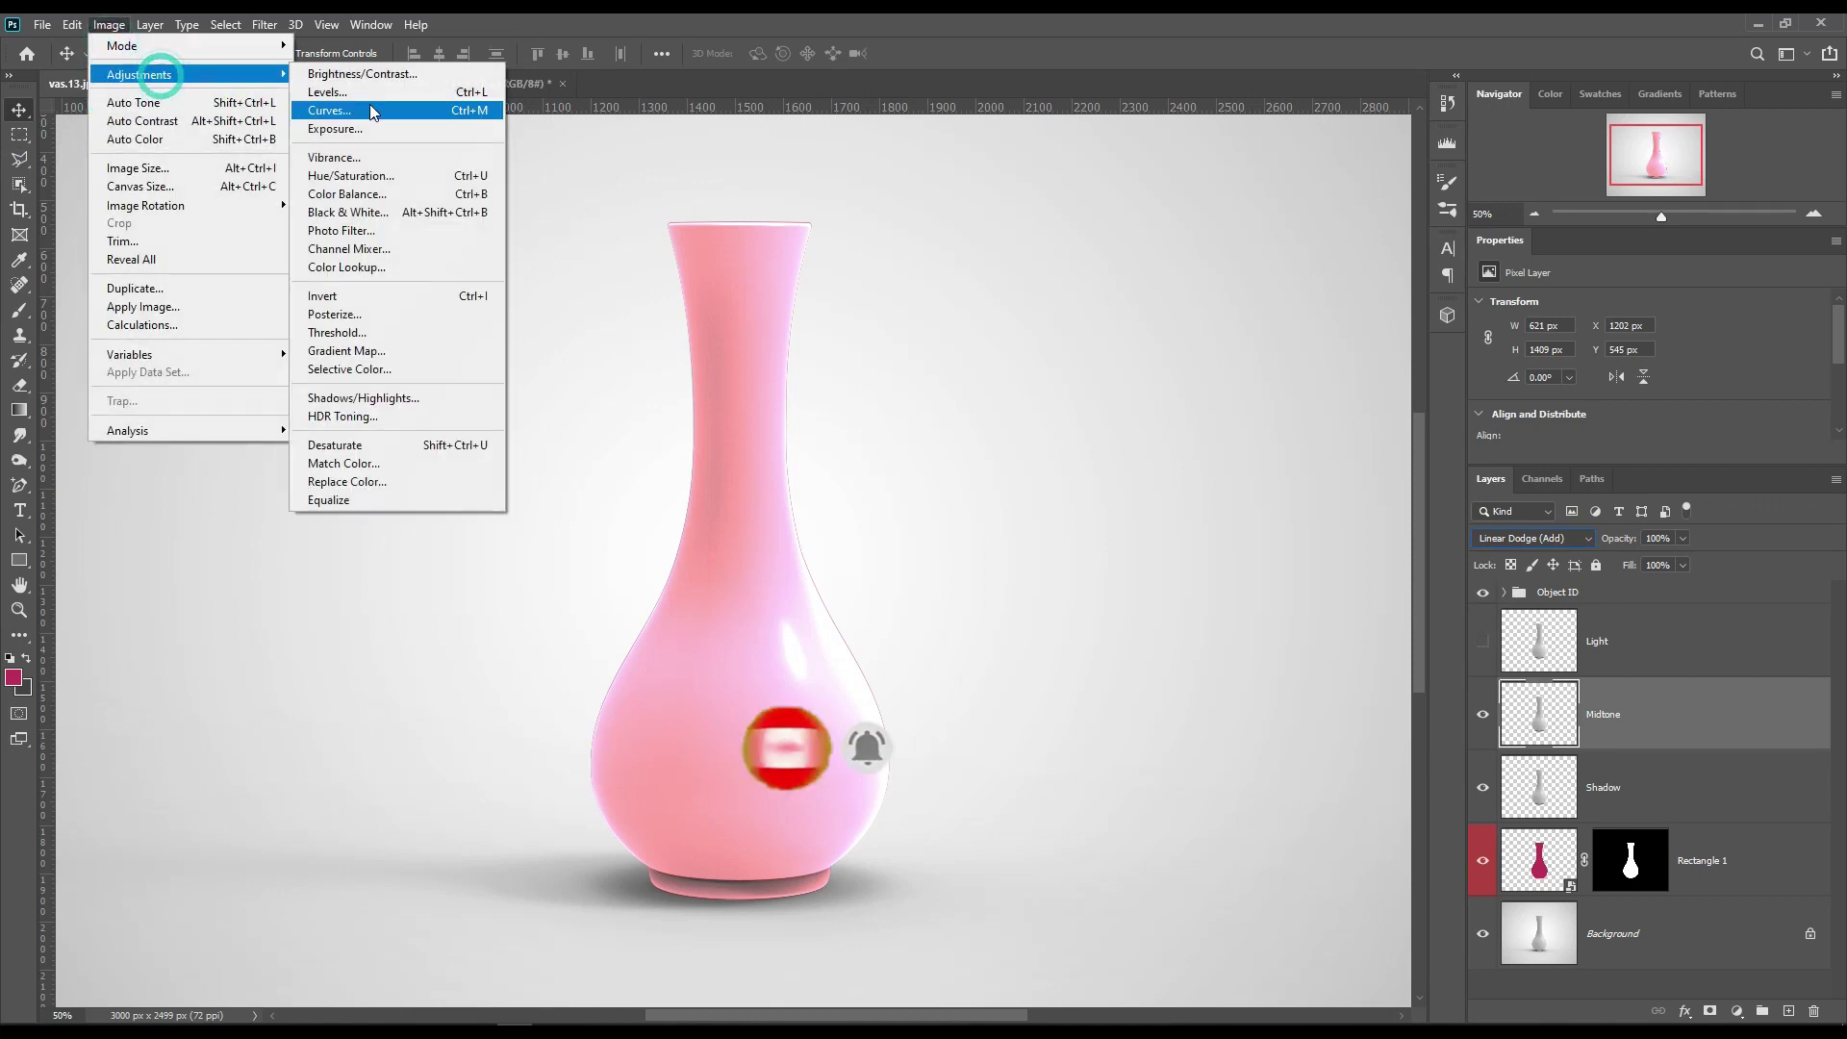
pyautogui.click(442, 99)
pyautogui.moveTo(1423, 438); pyautogui.dragTo(1556, 437)
pyautogui.moveTo(1625, 520); pyautogui.dragTo(1494, 523)
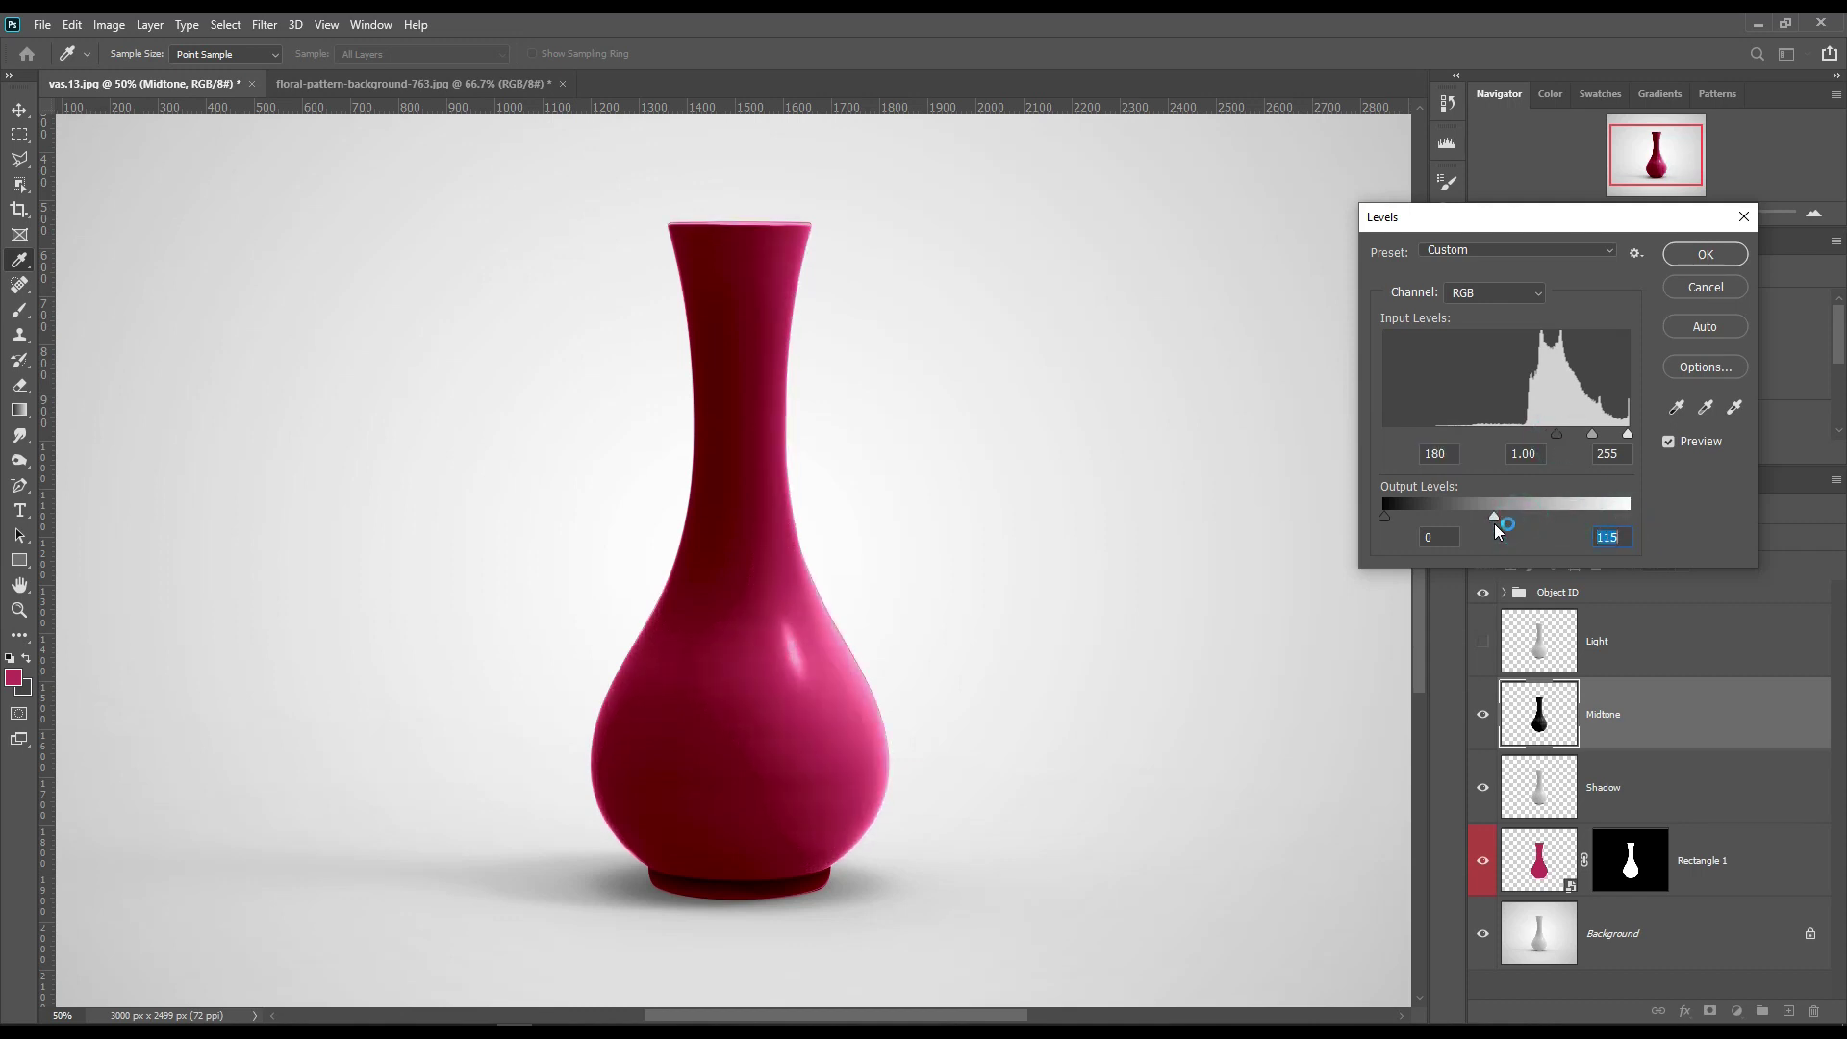
pyautogui.click(1700, 254)
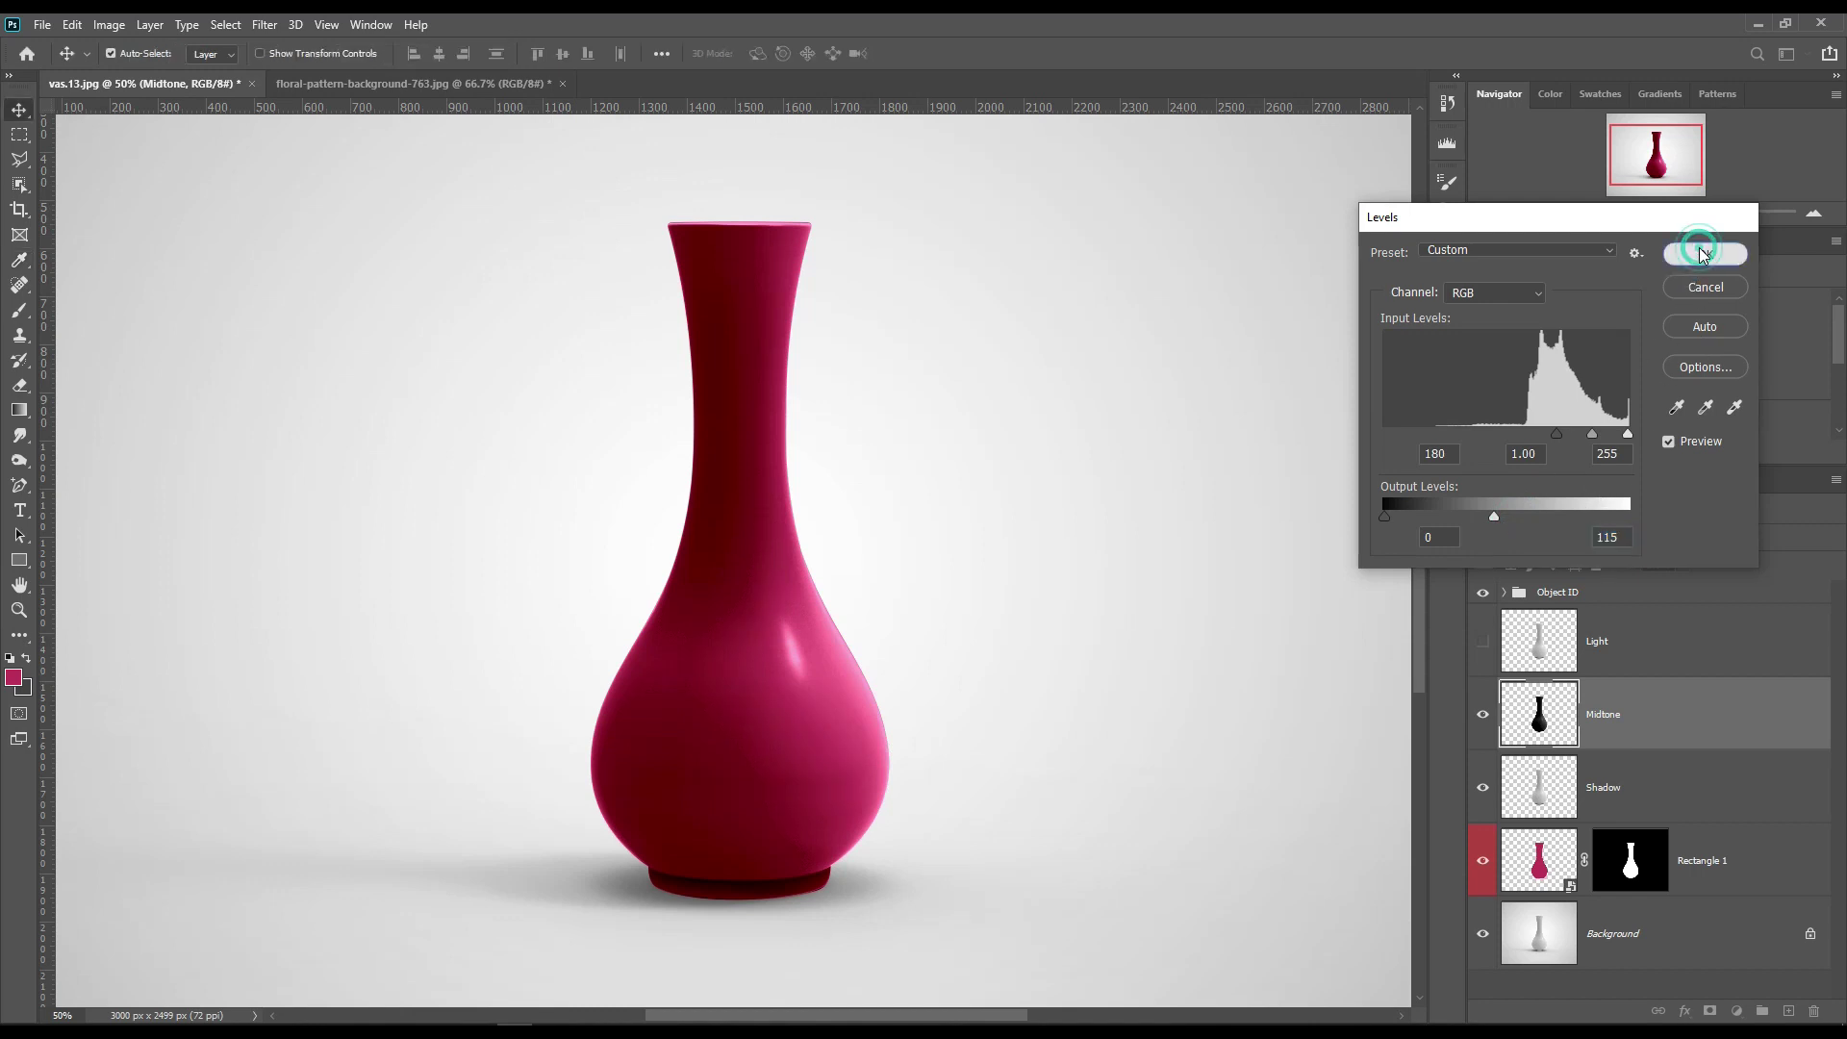
# Step: Show the Light layer again and set its blend mode to Screen
pyautogui.click(1483, 641)
pyautogui.click(1635, 643)
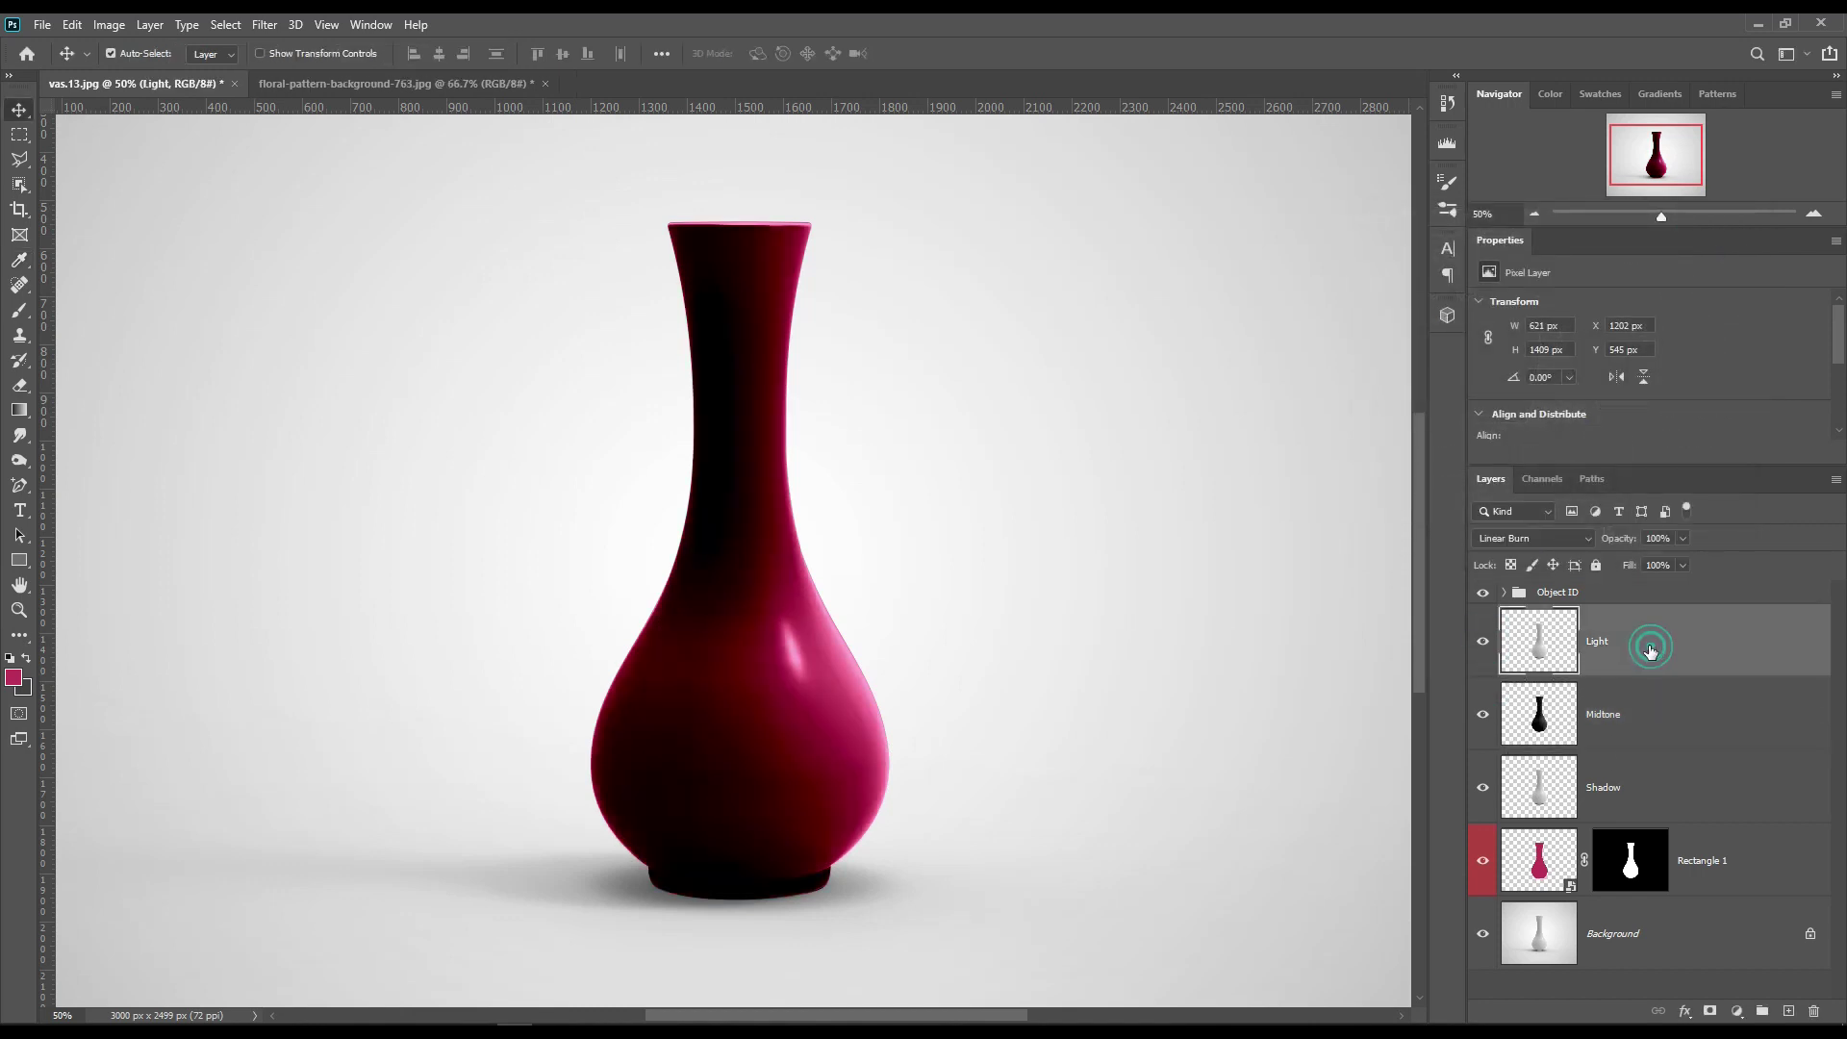
pyautogui.click(1579, 540)
pyautogui.click(1530, 699)
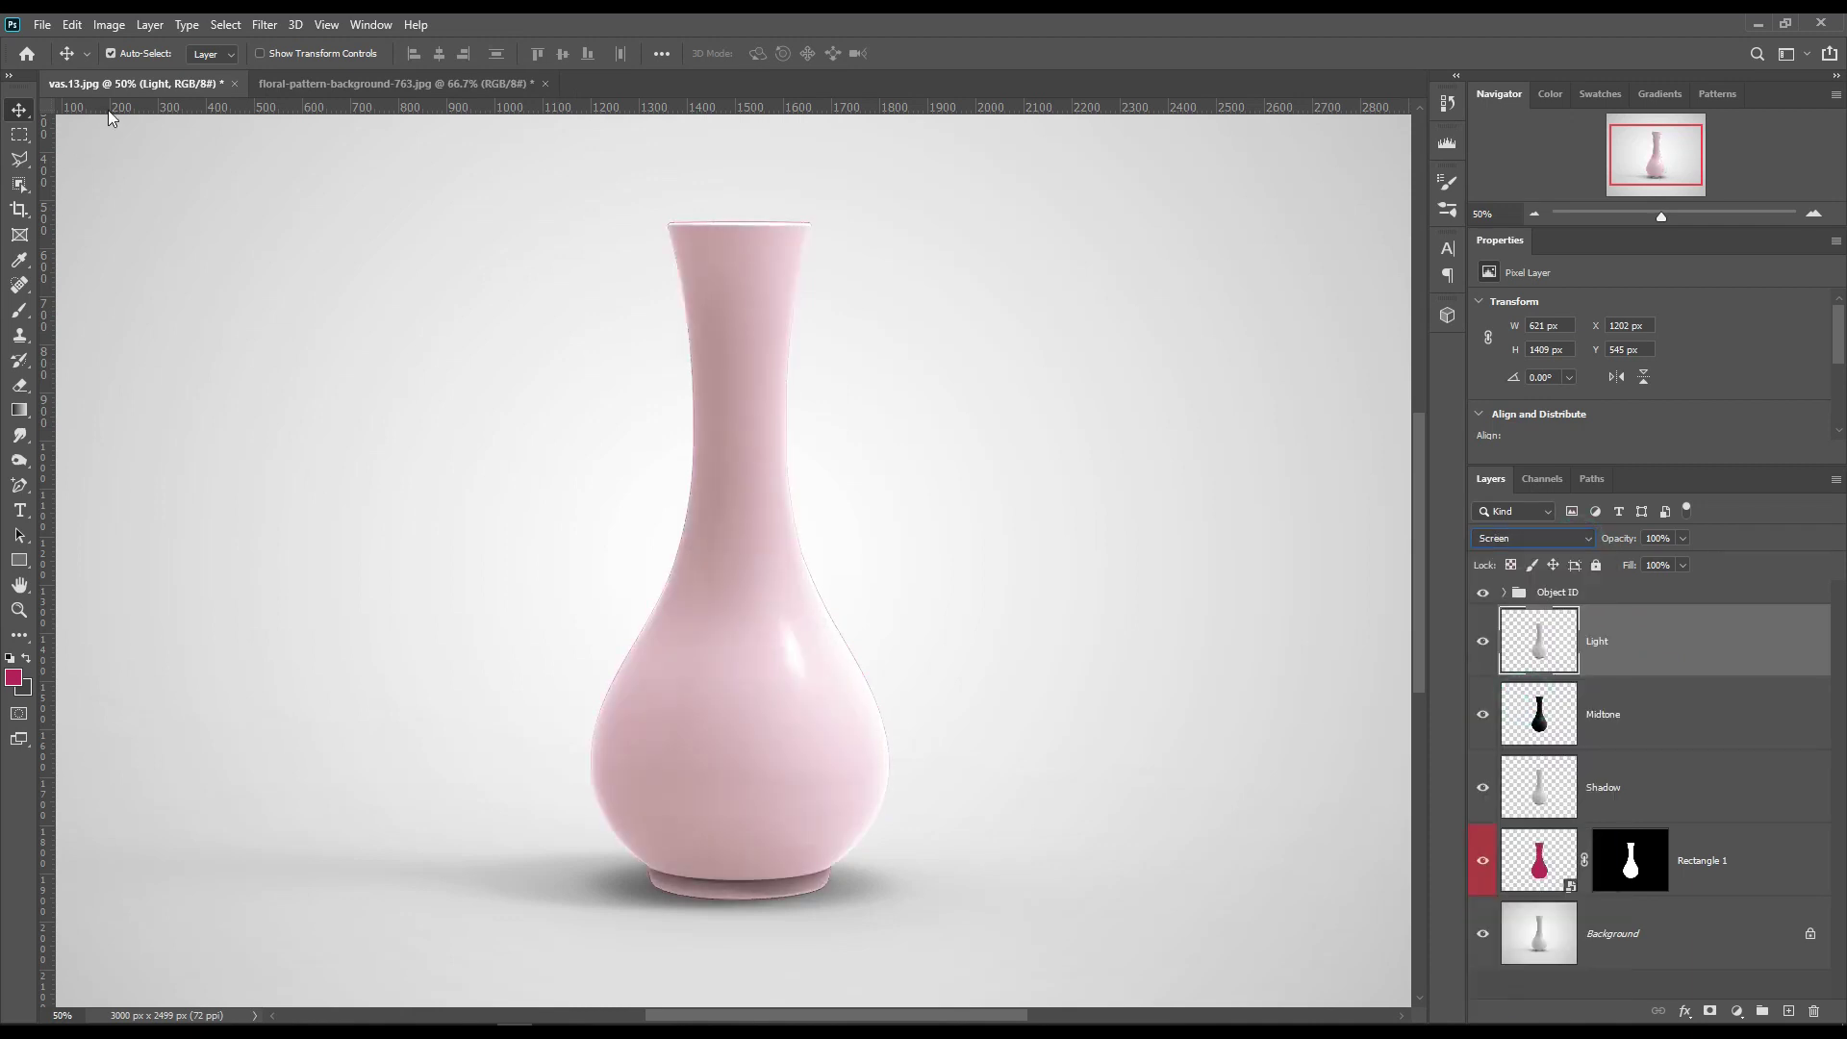
# Step: Apply Levels to the Light layer with the input black level at 189 and the output white level at 184
pyautogui.click(109, 24)
pyautogui.moveTo(154, 72)
pyautogui.click(332, 92)
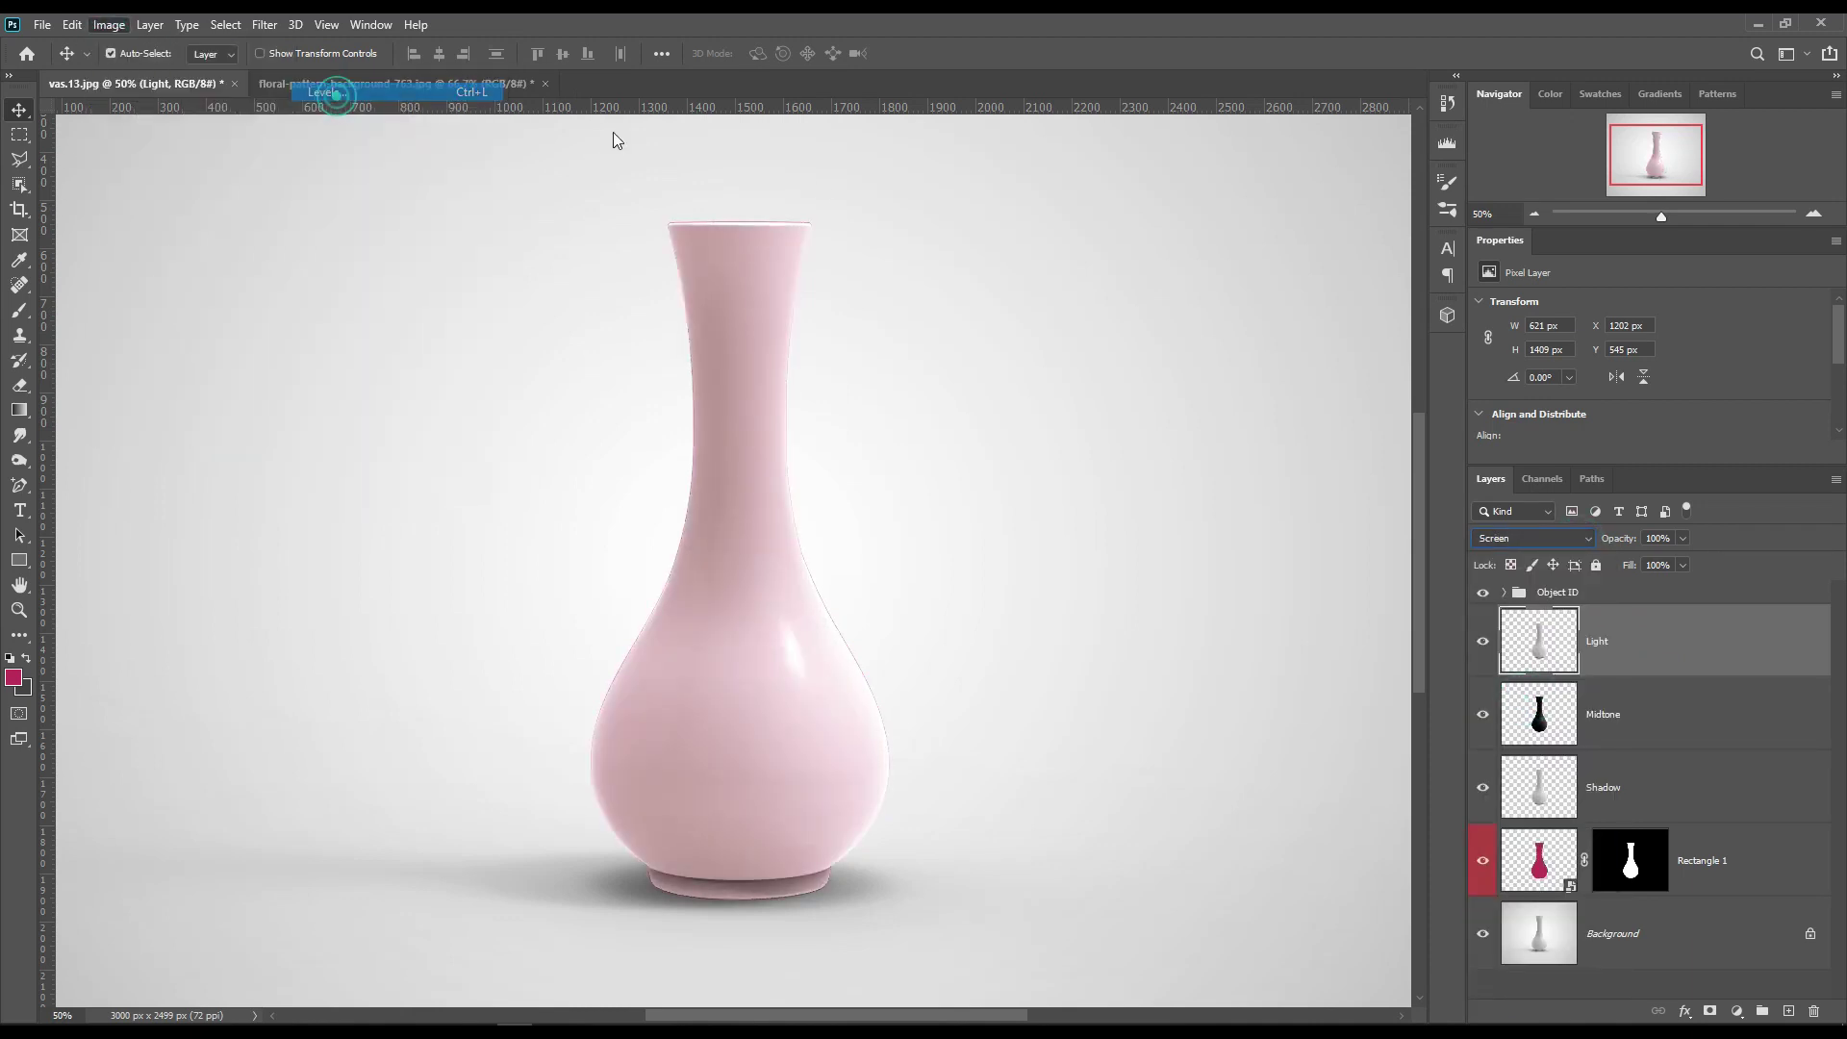
pyautogui.moveTo(1407, 436); pyautogui.dragTo(1566, 431)
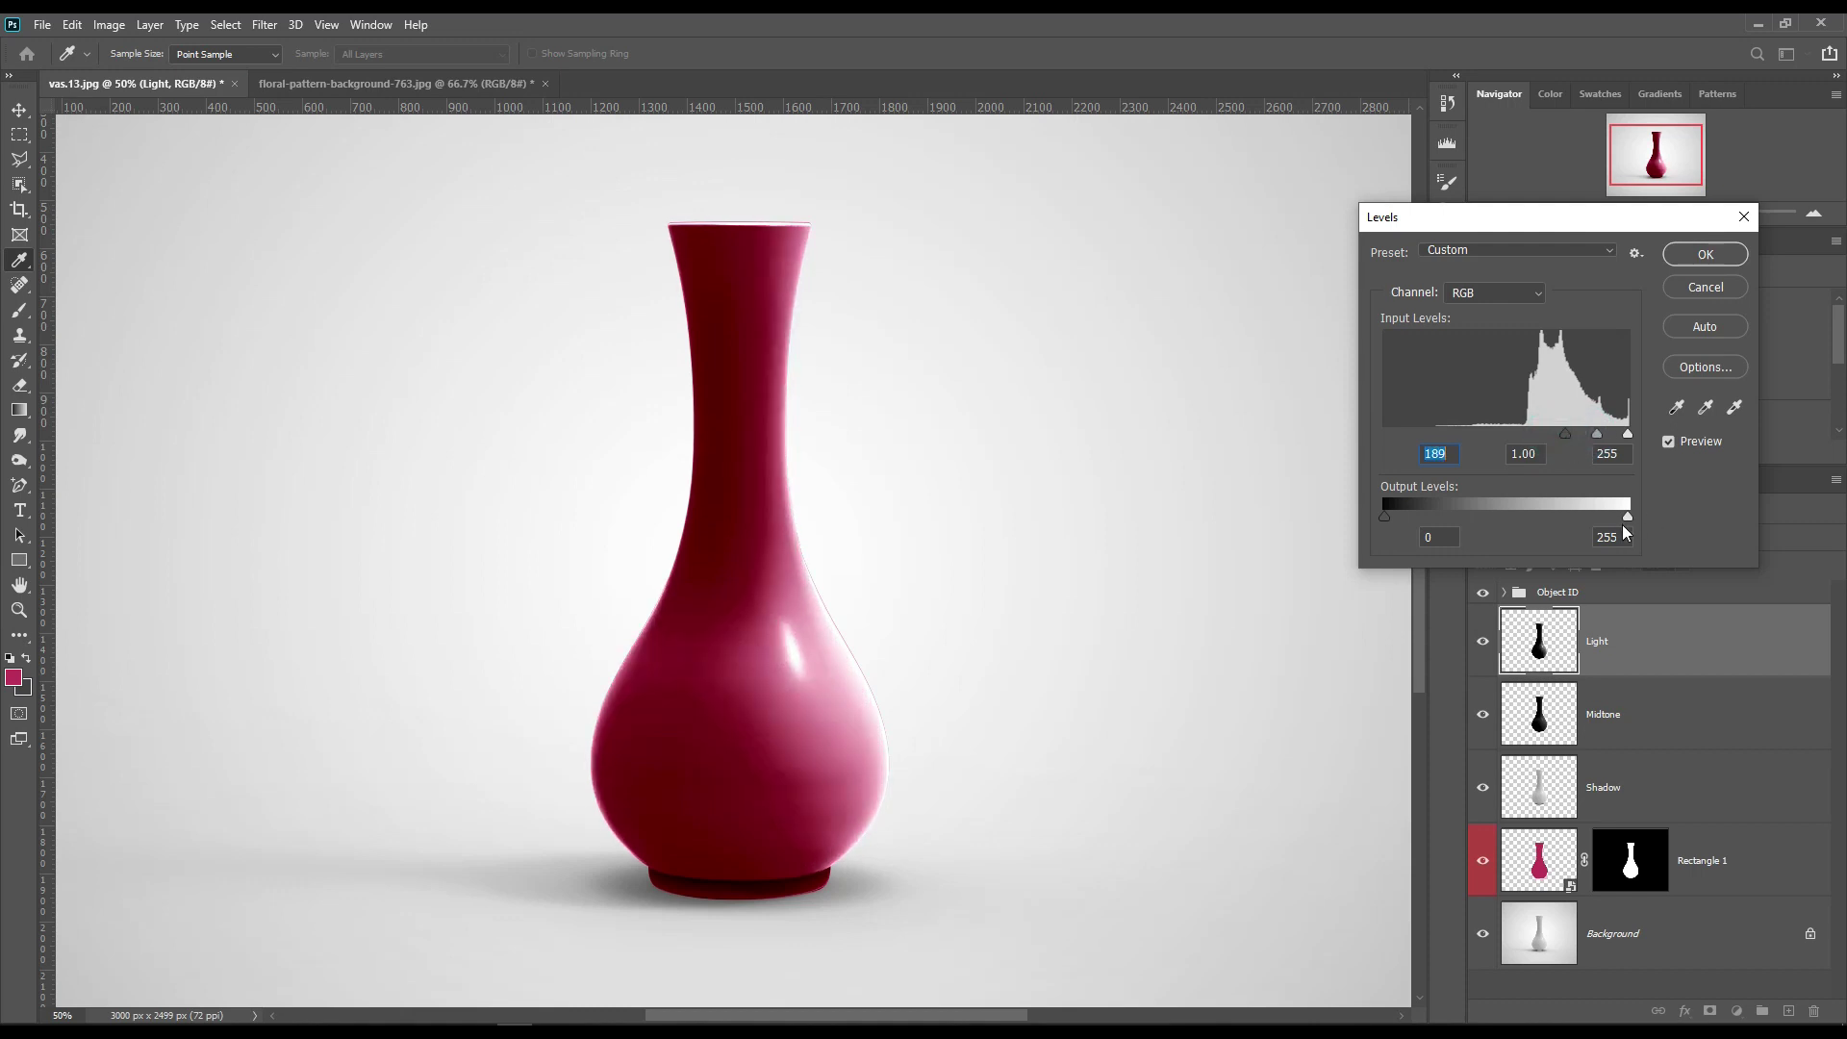
pyautogui.moveTo(1626, 517); pyautogui.dragTo(1561, 520)
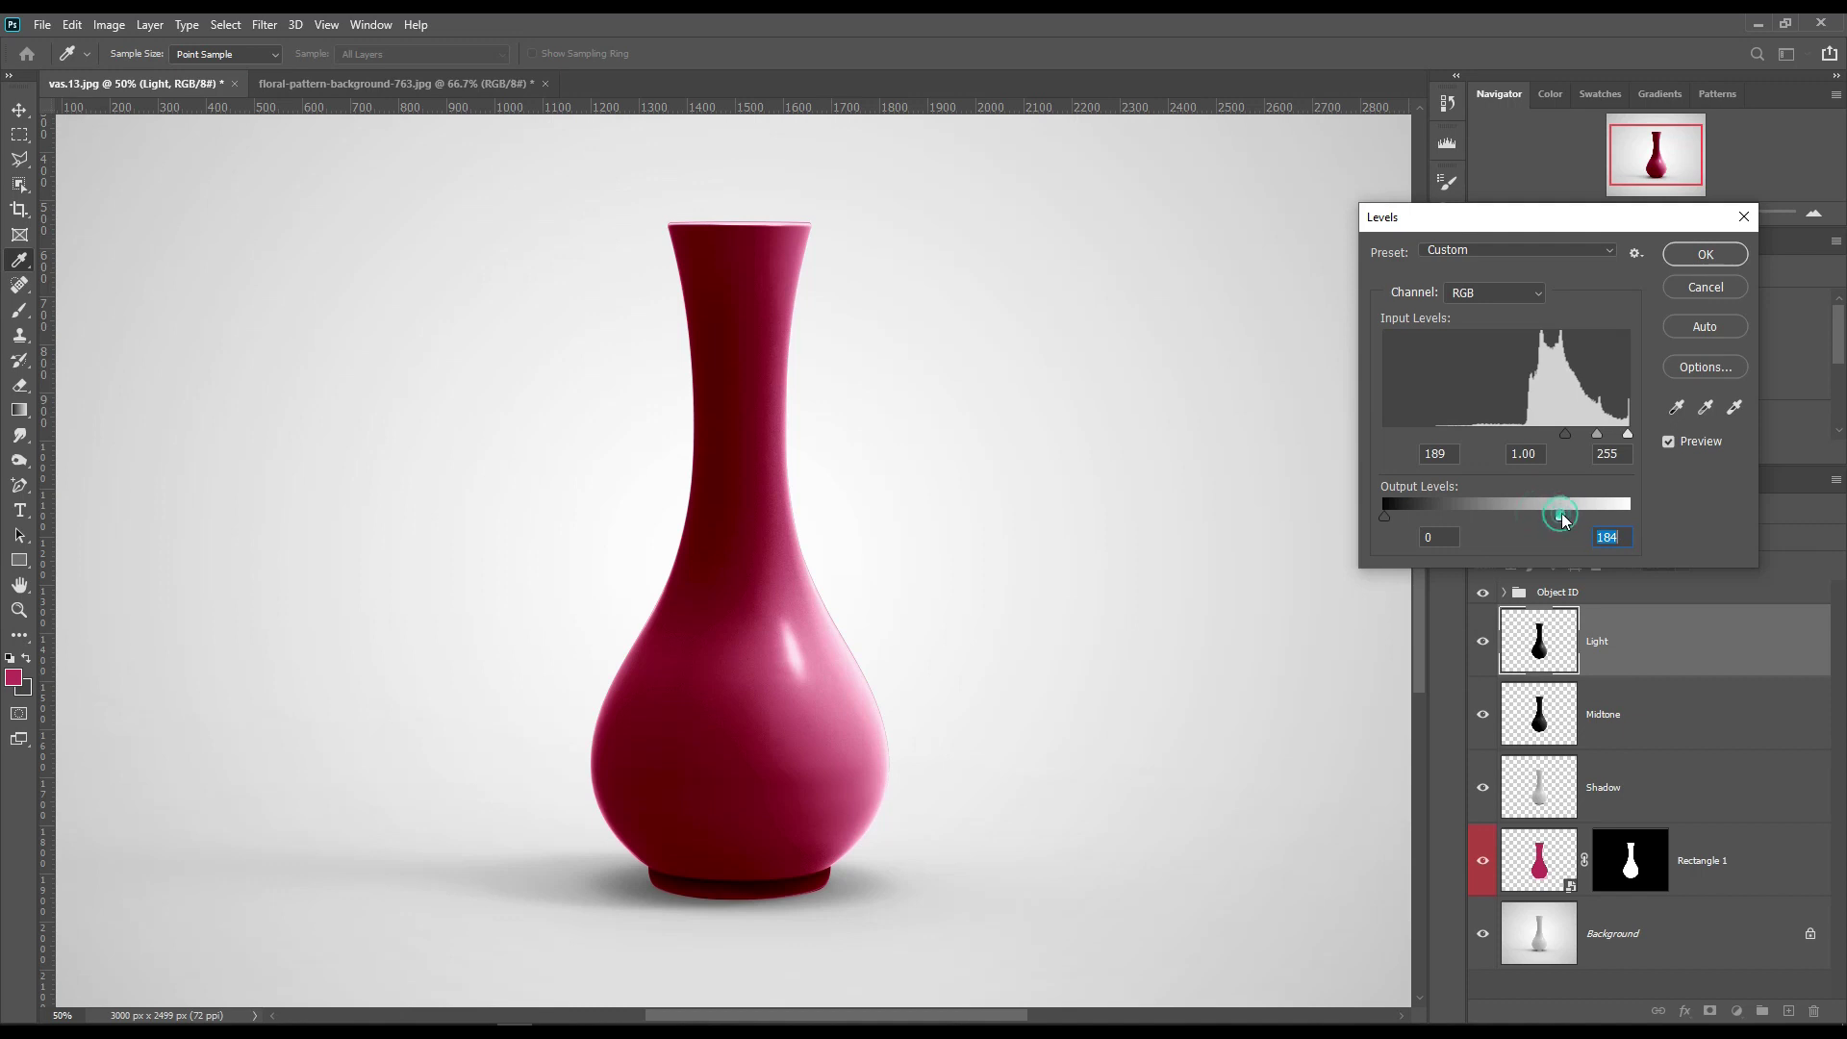
pyautogui.click(1706, 255)
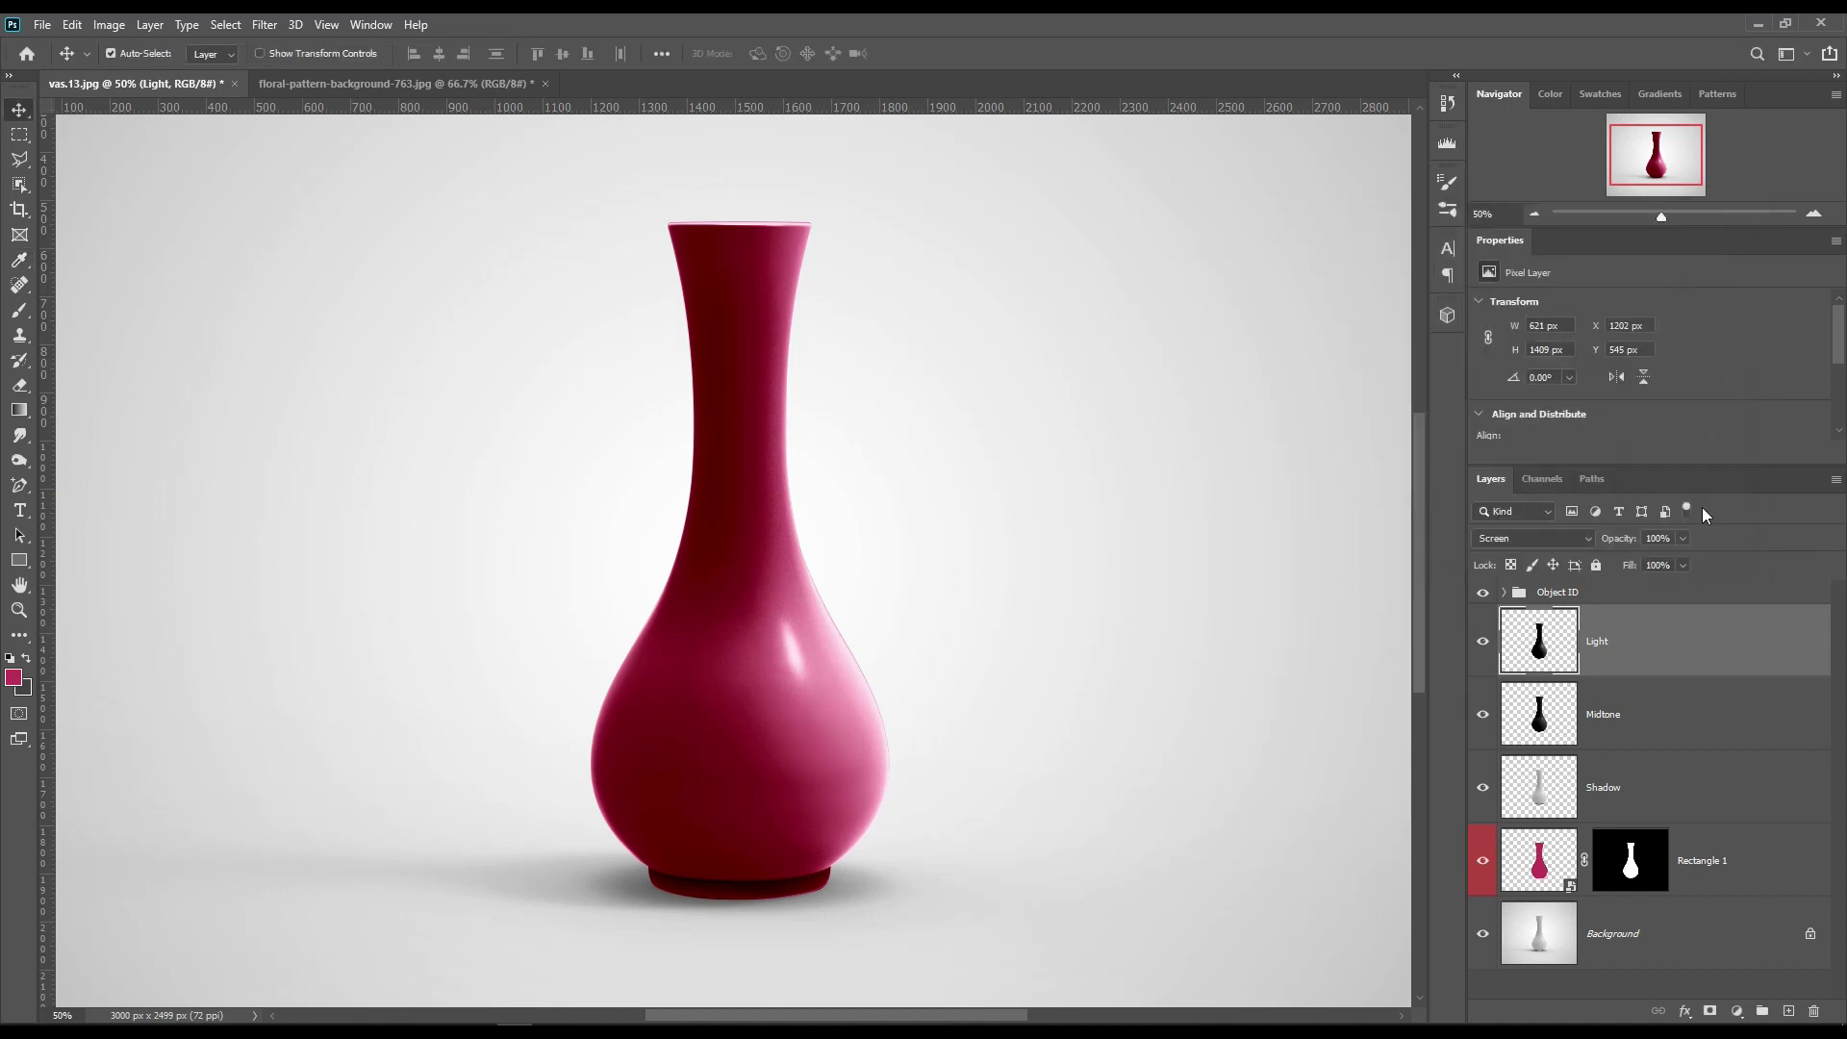
# Step: Group the Light, Midtone and Shadow layers and name the group FX
pyautogui.keyDown('shift'); pyautogui.click(1671, 775); pyautogui.keyUp('shift')
pyautogui.moveTo(1672, 775); pyautogui.dragTo(1763, 1011)
pyautogui.doubleClick(1557, 617)
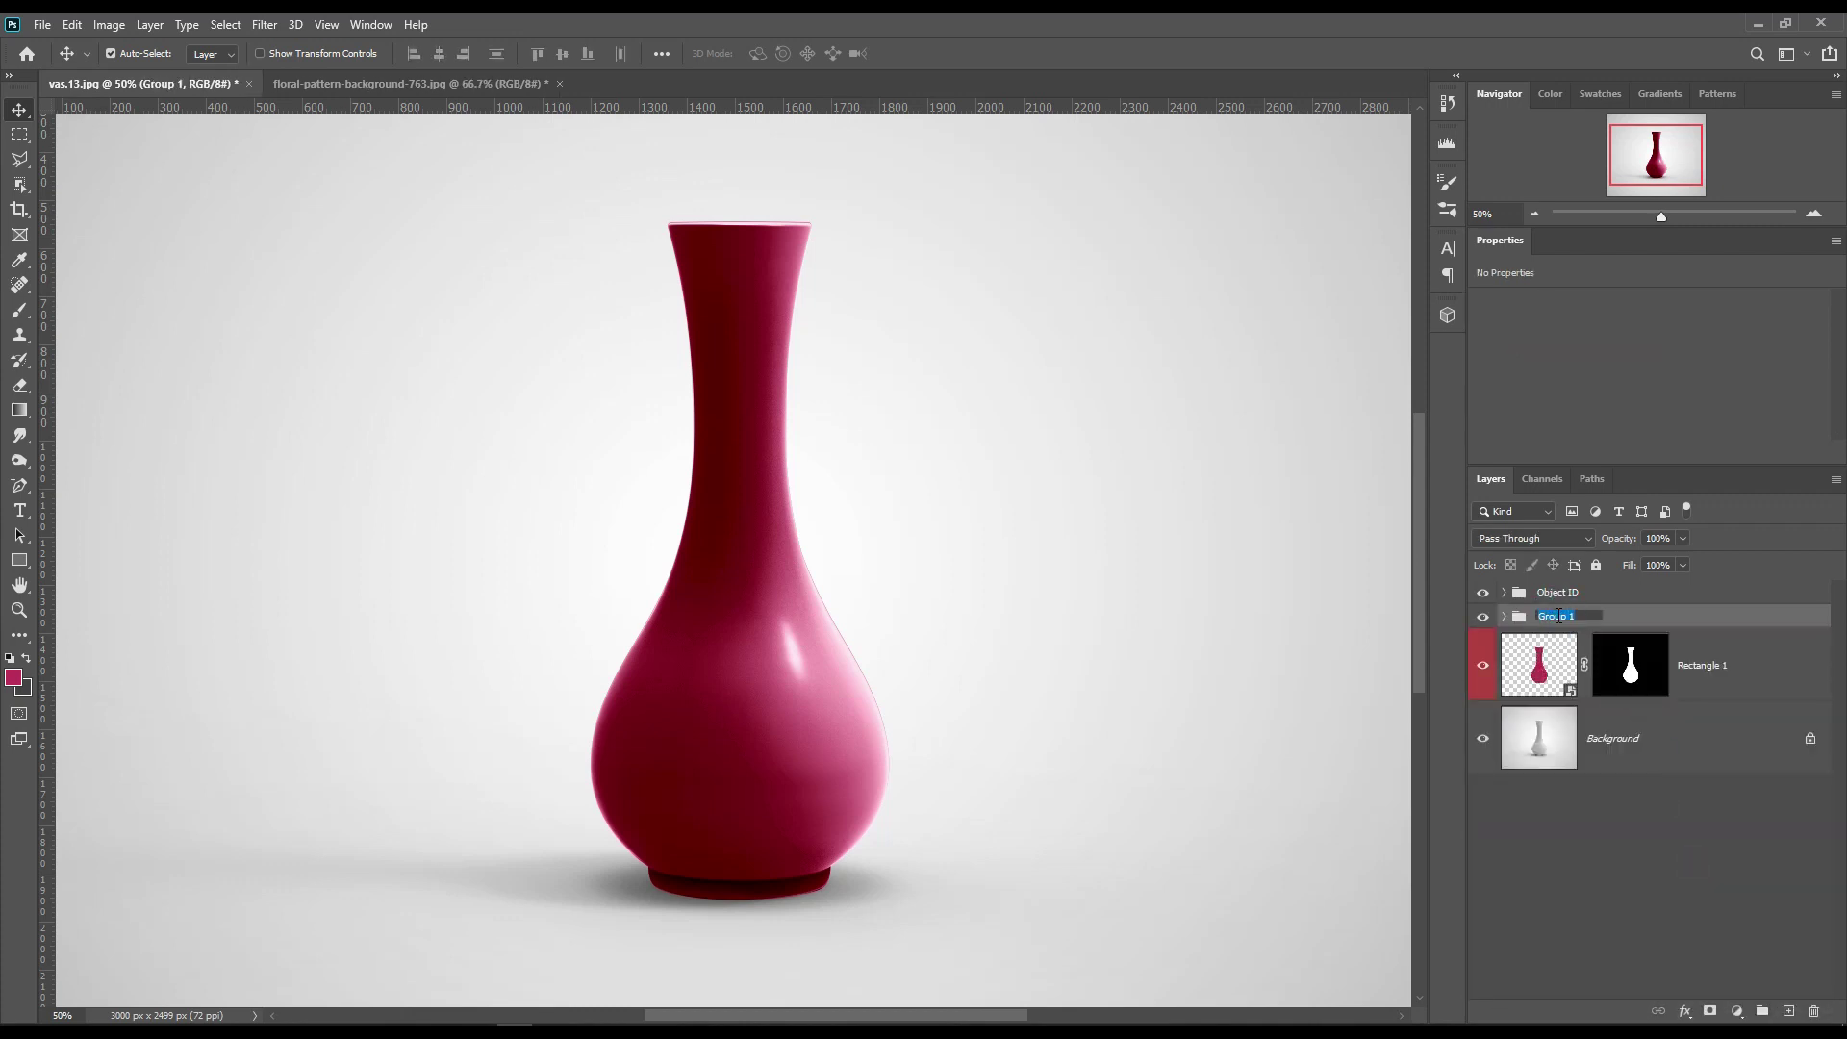
pyautogui.press('Return')
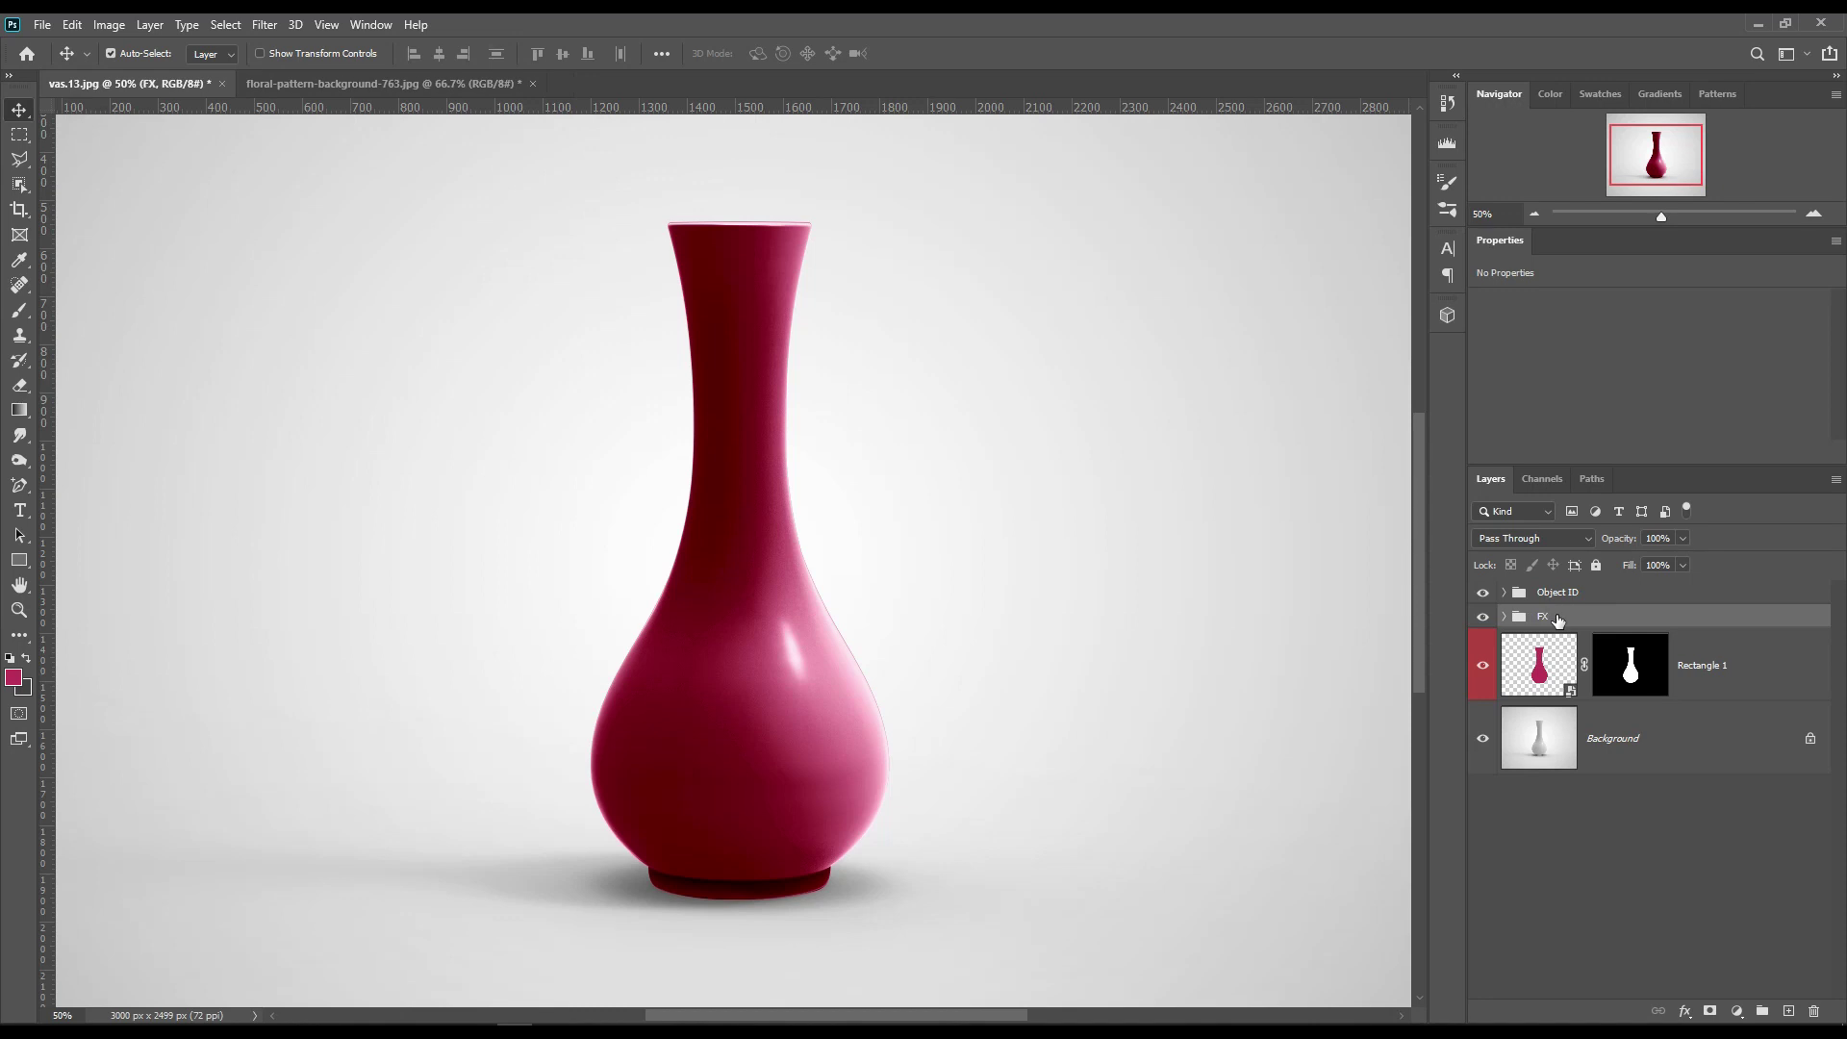
# Step: Place the rose pattern from floral-pattern-background-763.jpg over the rectangle in the vase's smart object, scale it to fit, and save to update the vase
pyautogui.doubleClick(1572, 693)
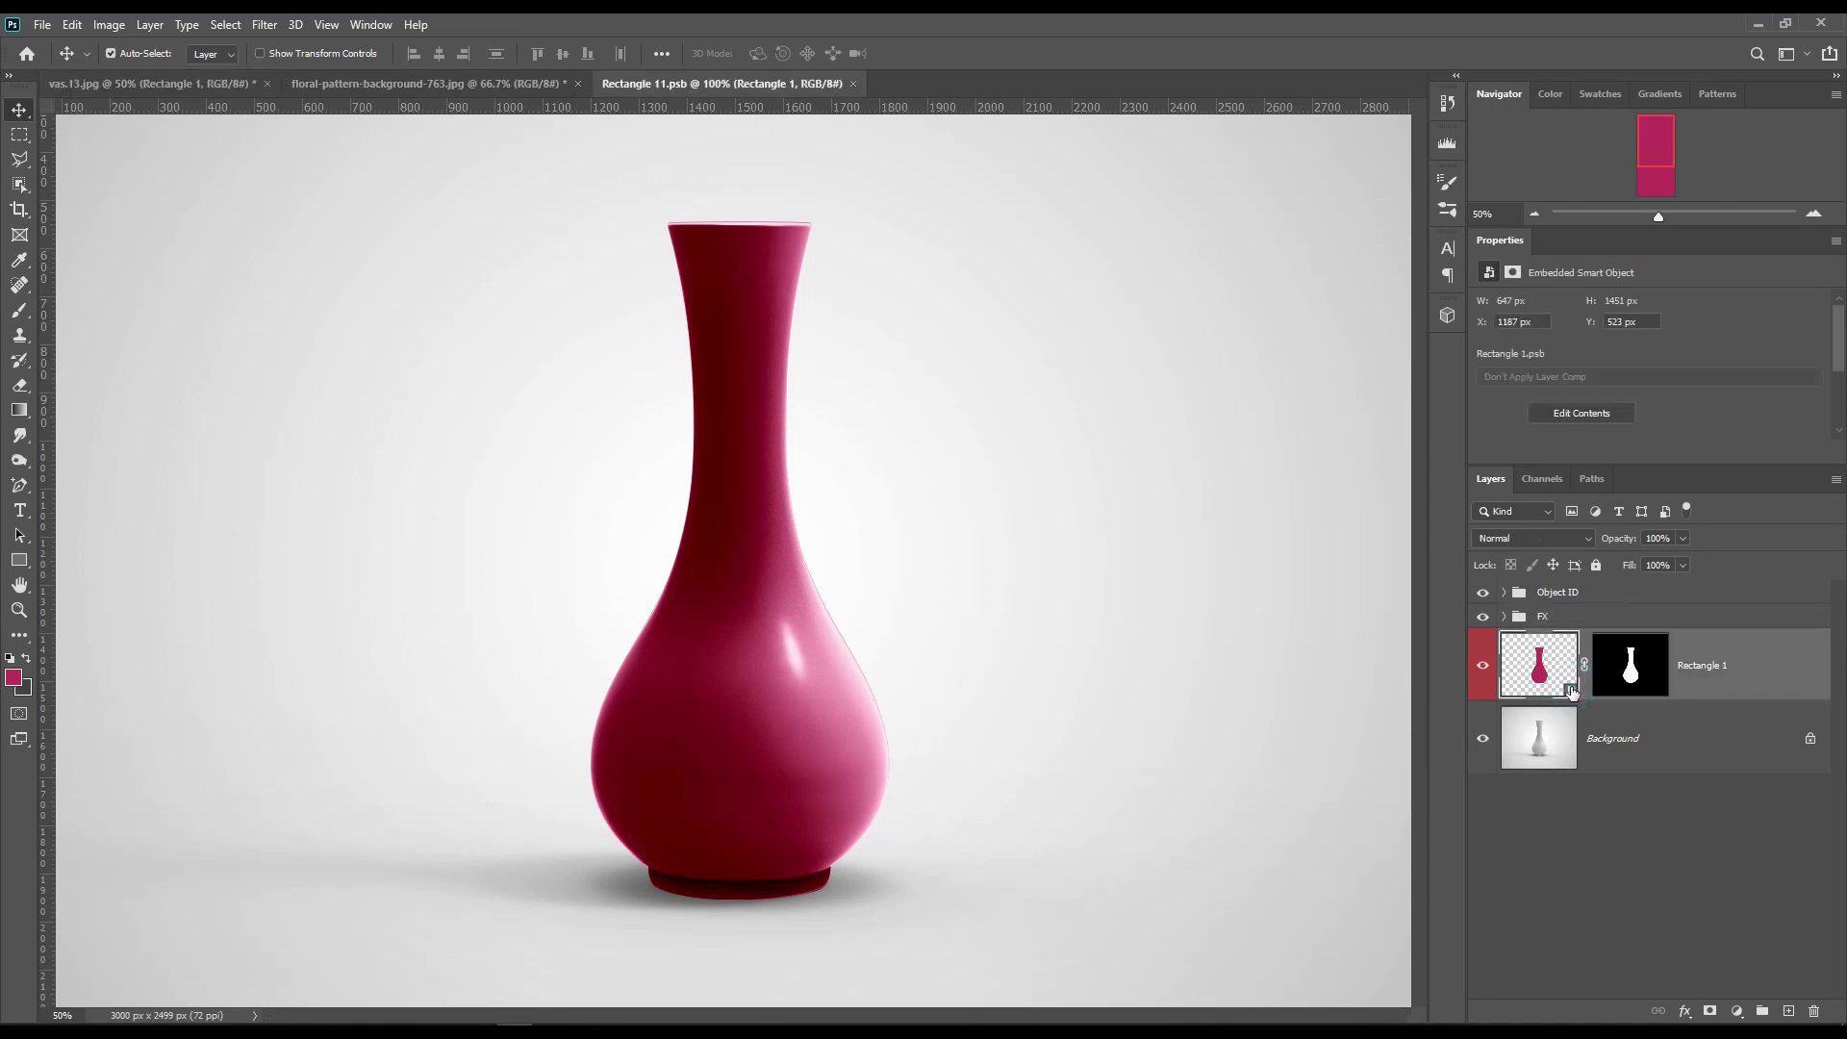
pyautogui.click(429, 84)
pyautogui.moveTo(731, 482); pyautogui.dragTo(777, 528)
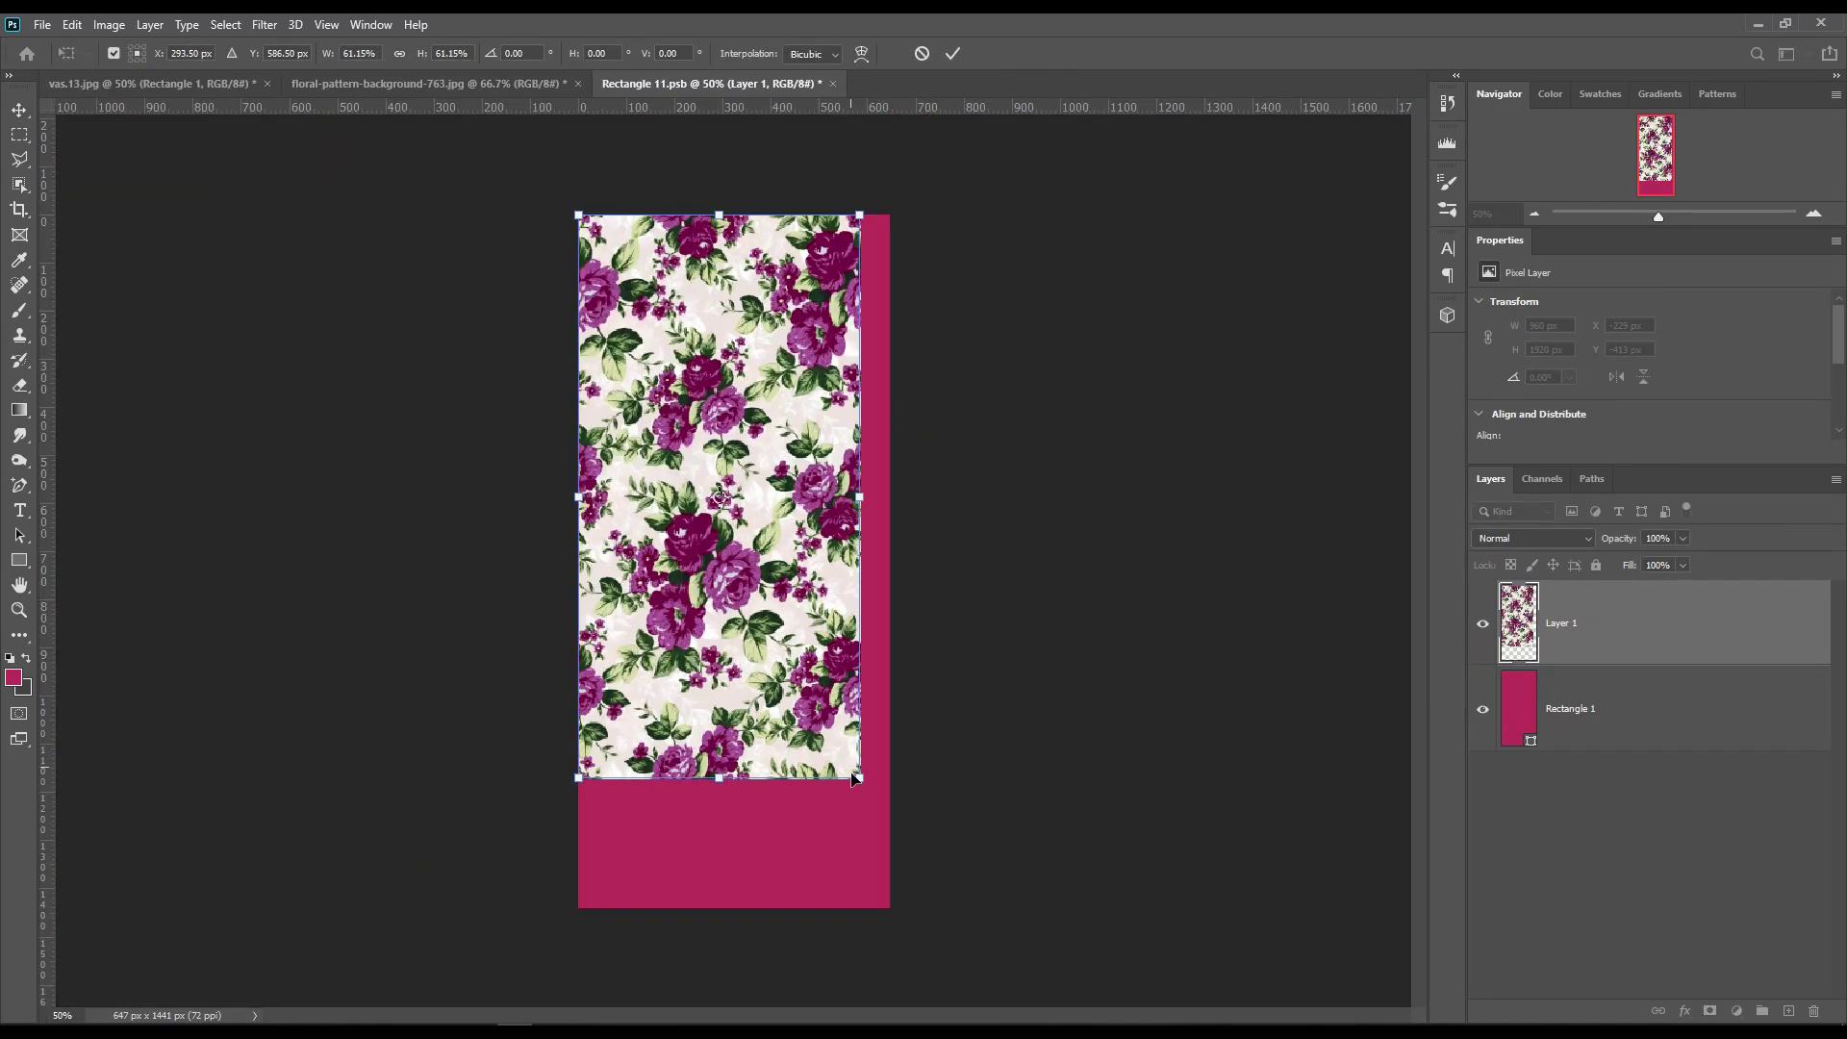
pyautogui.hotkey('ctrl', 's')
pyautogui.hotkey('ctrl', 'Tab')
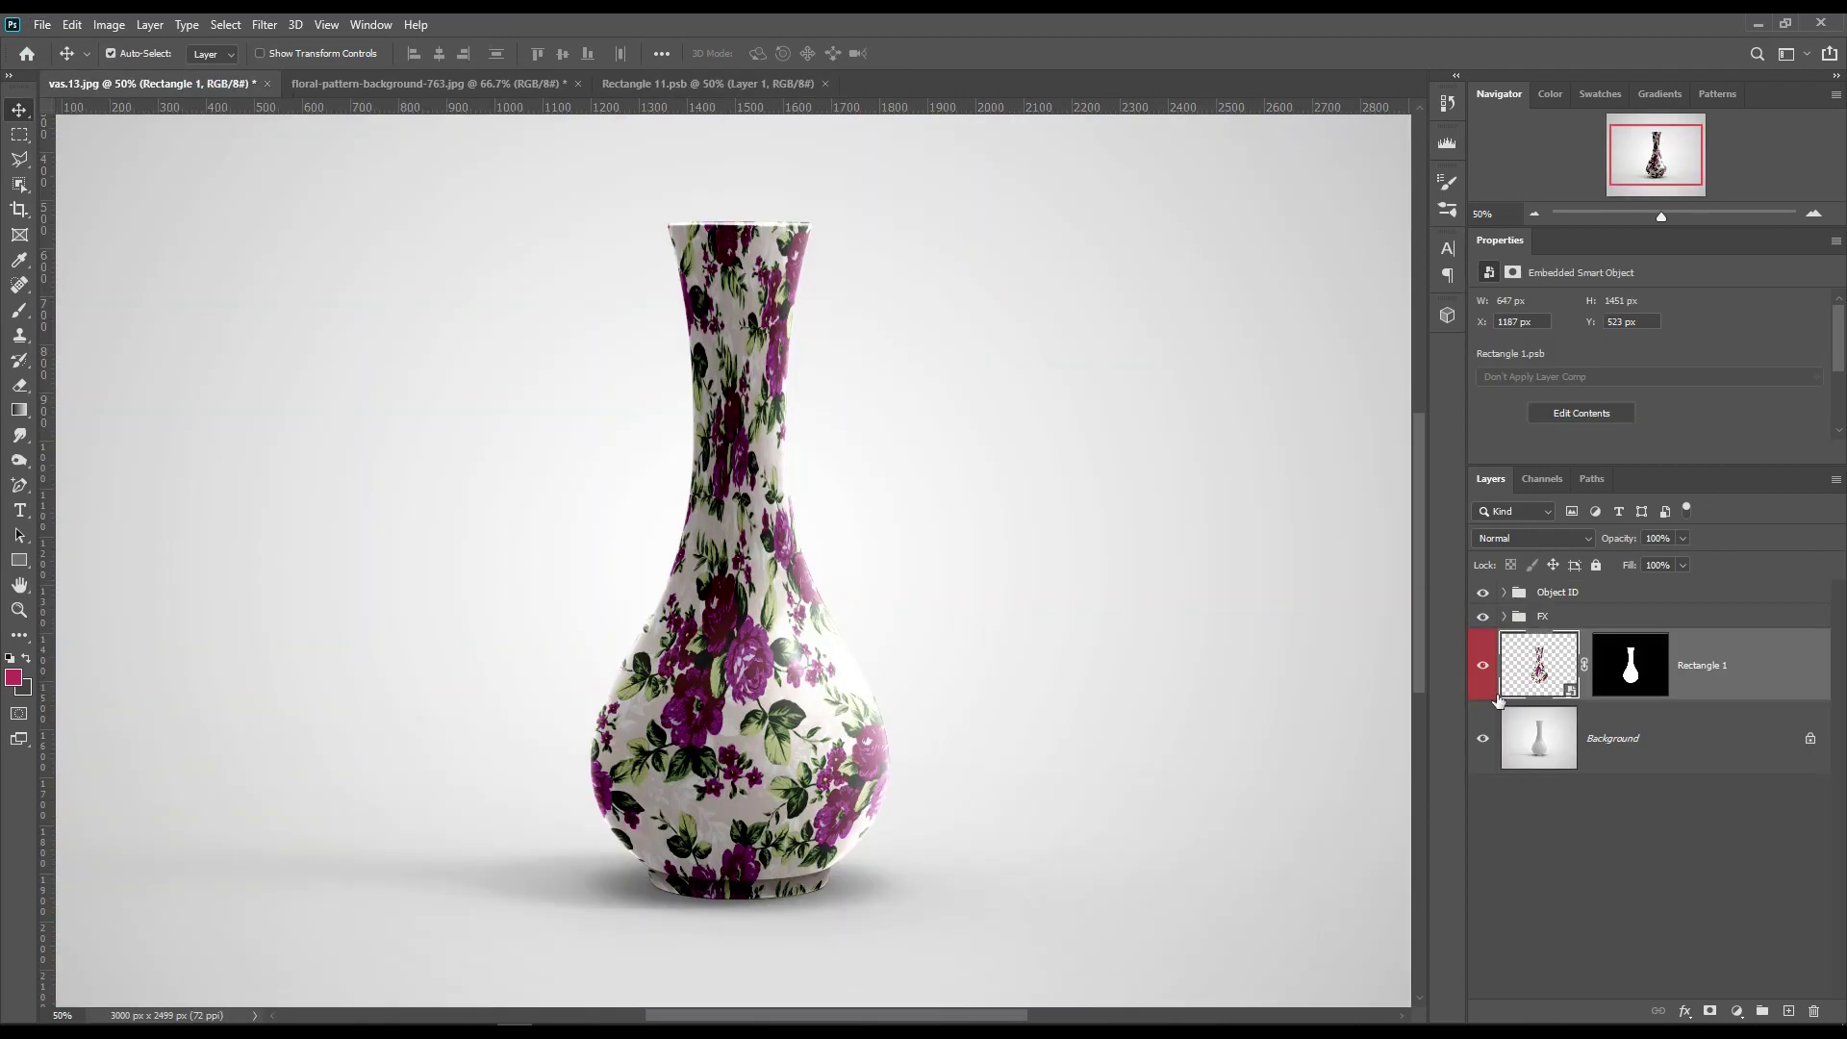
# Step: Delete the rose pattern from the smart object, save it, and close the floral-pattern-background-763.jpg document
pyautogui.click(1504, 616)
pyautogui.click(1699, 825)
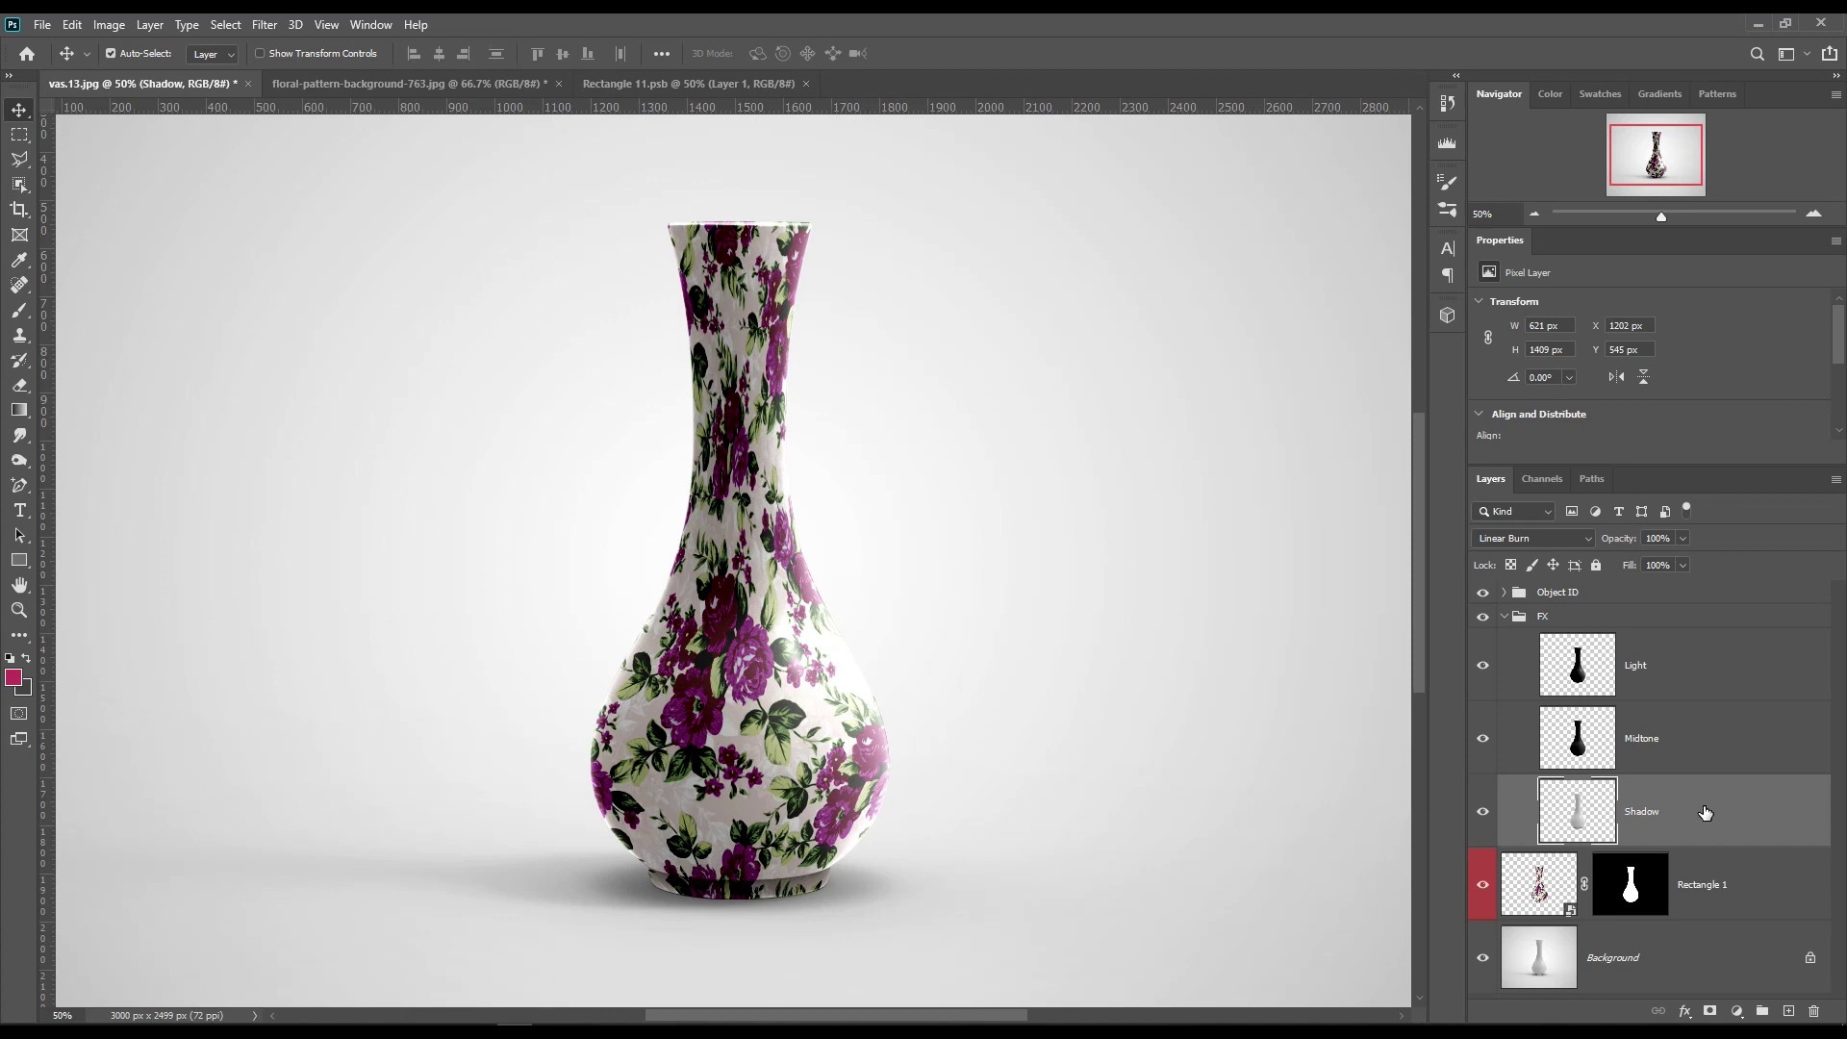
pyautogui.hotkey('ctrl', 'shift', 'Tab')
pyautogui.press('Delete')
pyautogui.hotkey('ctrl', 's')
pyautogui.hotkey('ctrl', 'shift', 'Tab')
pyautogui.hotkey('ctrl', 'w')
pyautogui.click(938, 404)
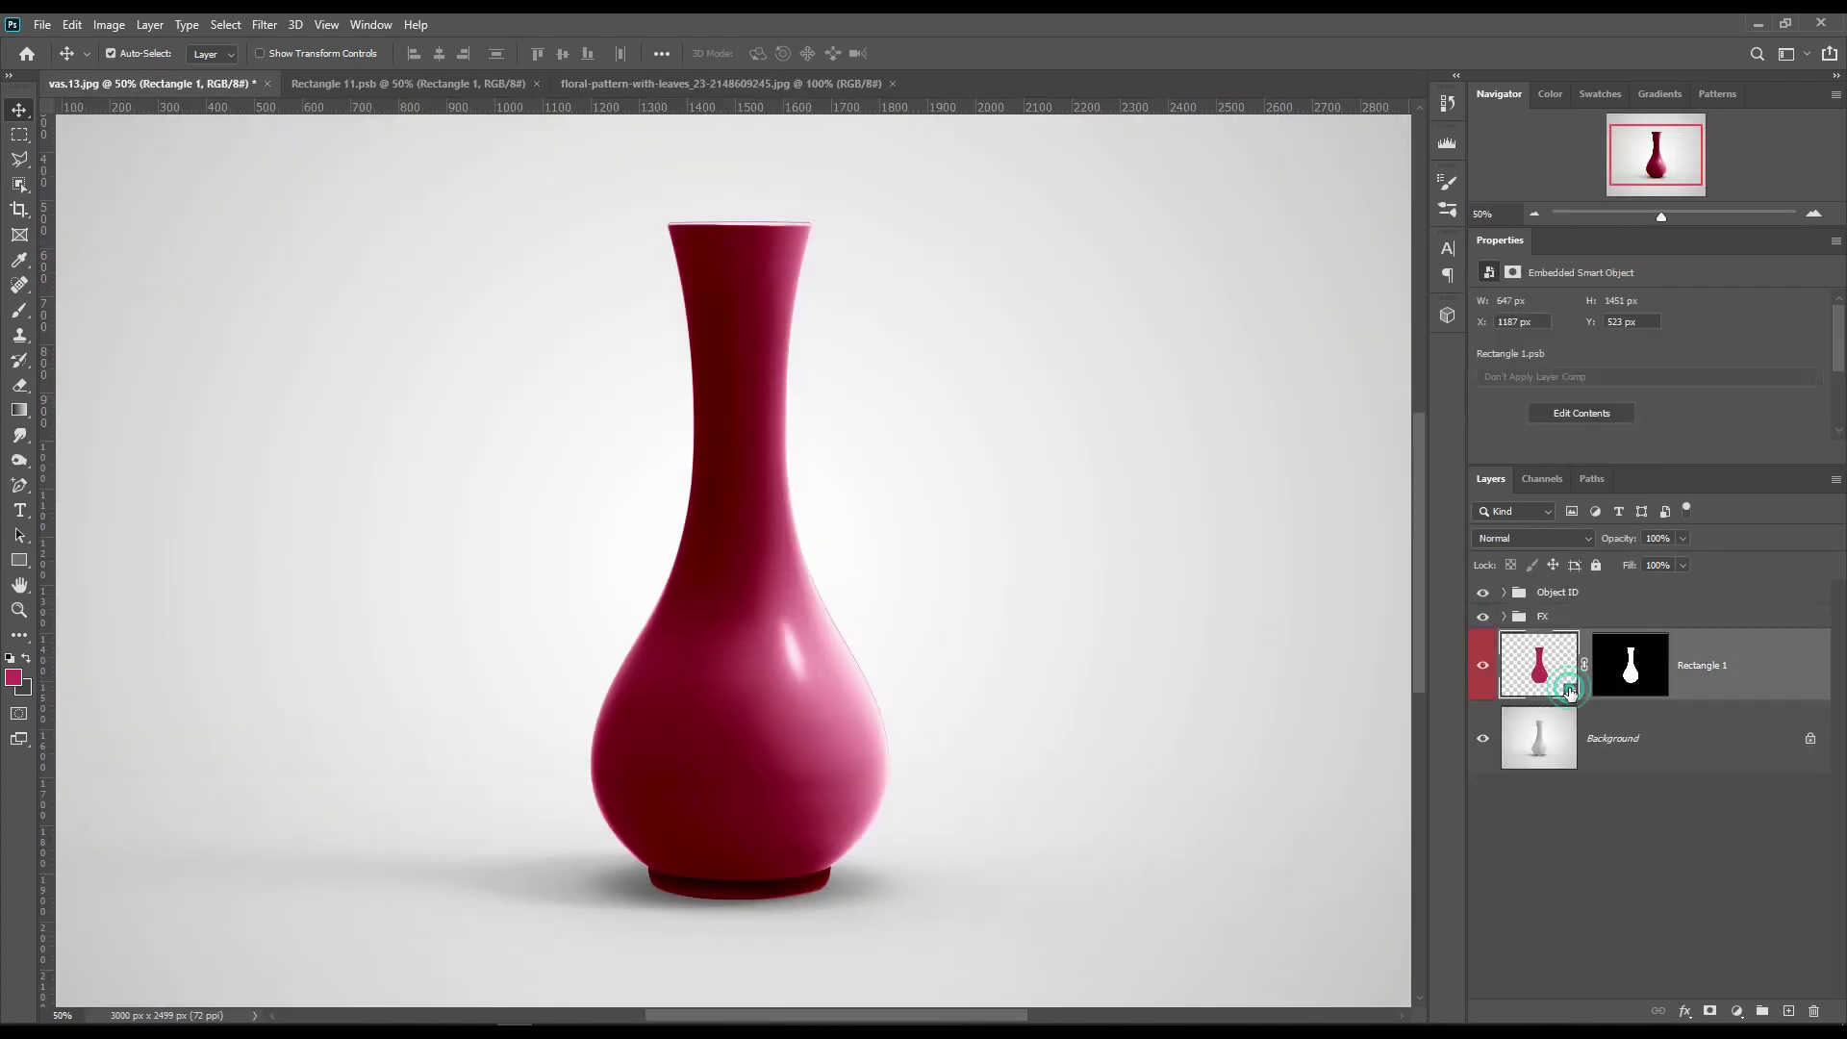
# Step: Place the dark leaves pattern in the smart object, scale it to about 652 px wide, and position a duplicate directly below it
pyautogui.moveTo(1539, 610); pyautogui.dragTo(732, 482)
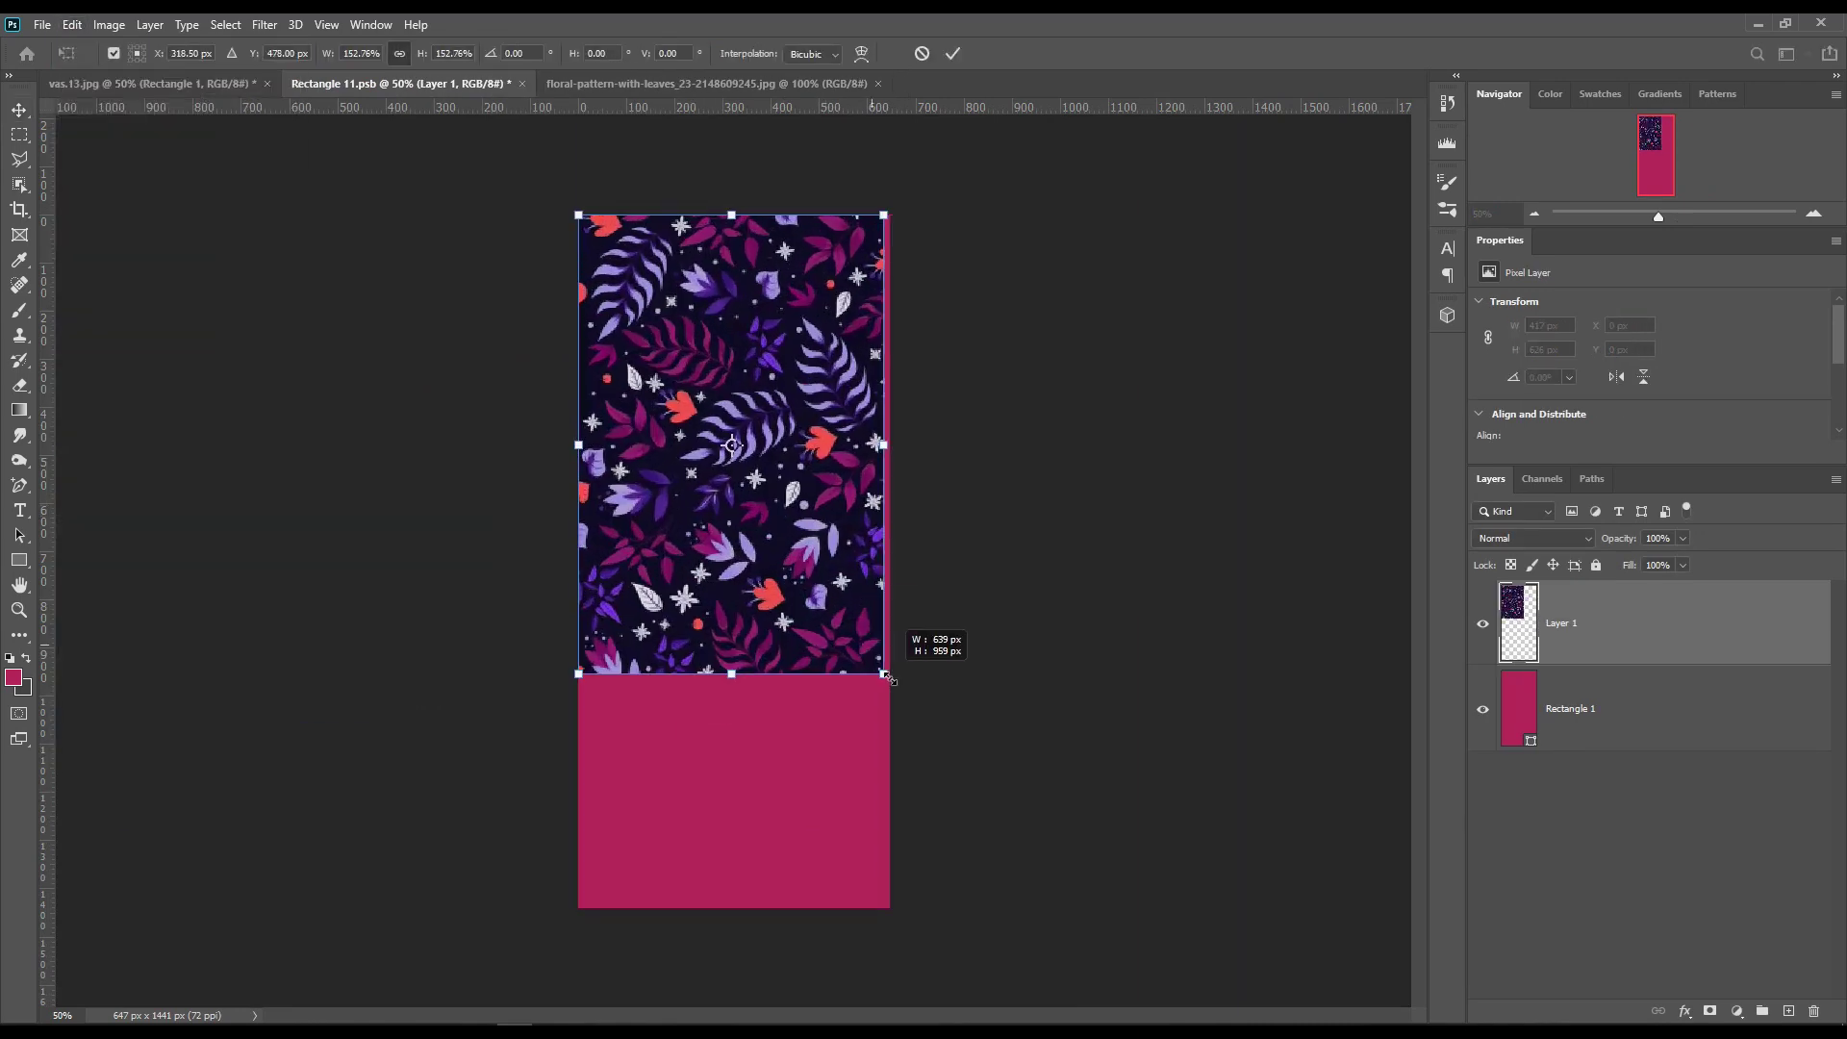
pyautogui.press('Return')
pyautogui.hotkey('ctrl', 'j')
pyautogui.moveTo(787, 437); pyautogui.dragTo(1122, 754)
# Step: Flip the lower pattern copy vertically so it mirrors the upper one, and save the smart object to update the vase mockup
pyautogui.click(72, 24)
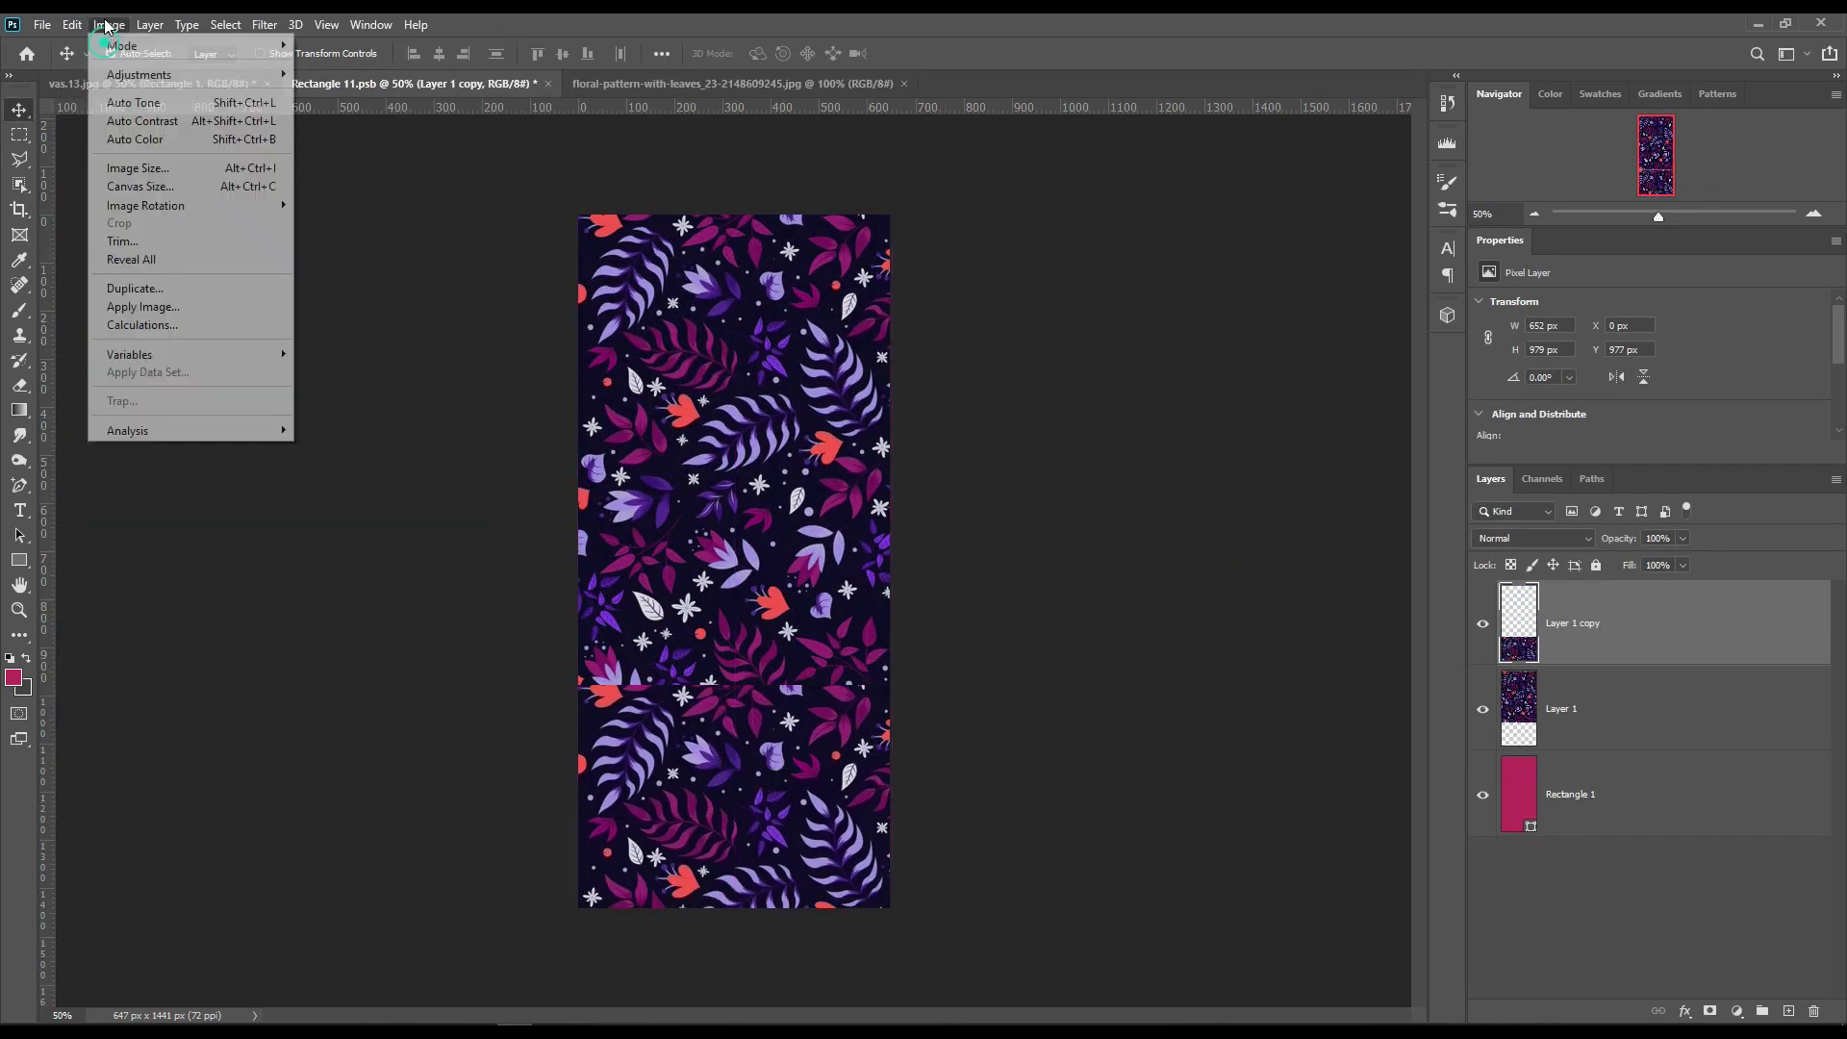
pyautogui.press('Escape')
pyautogui.click(42, 24)
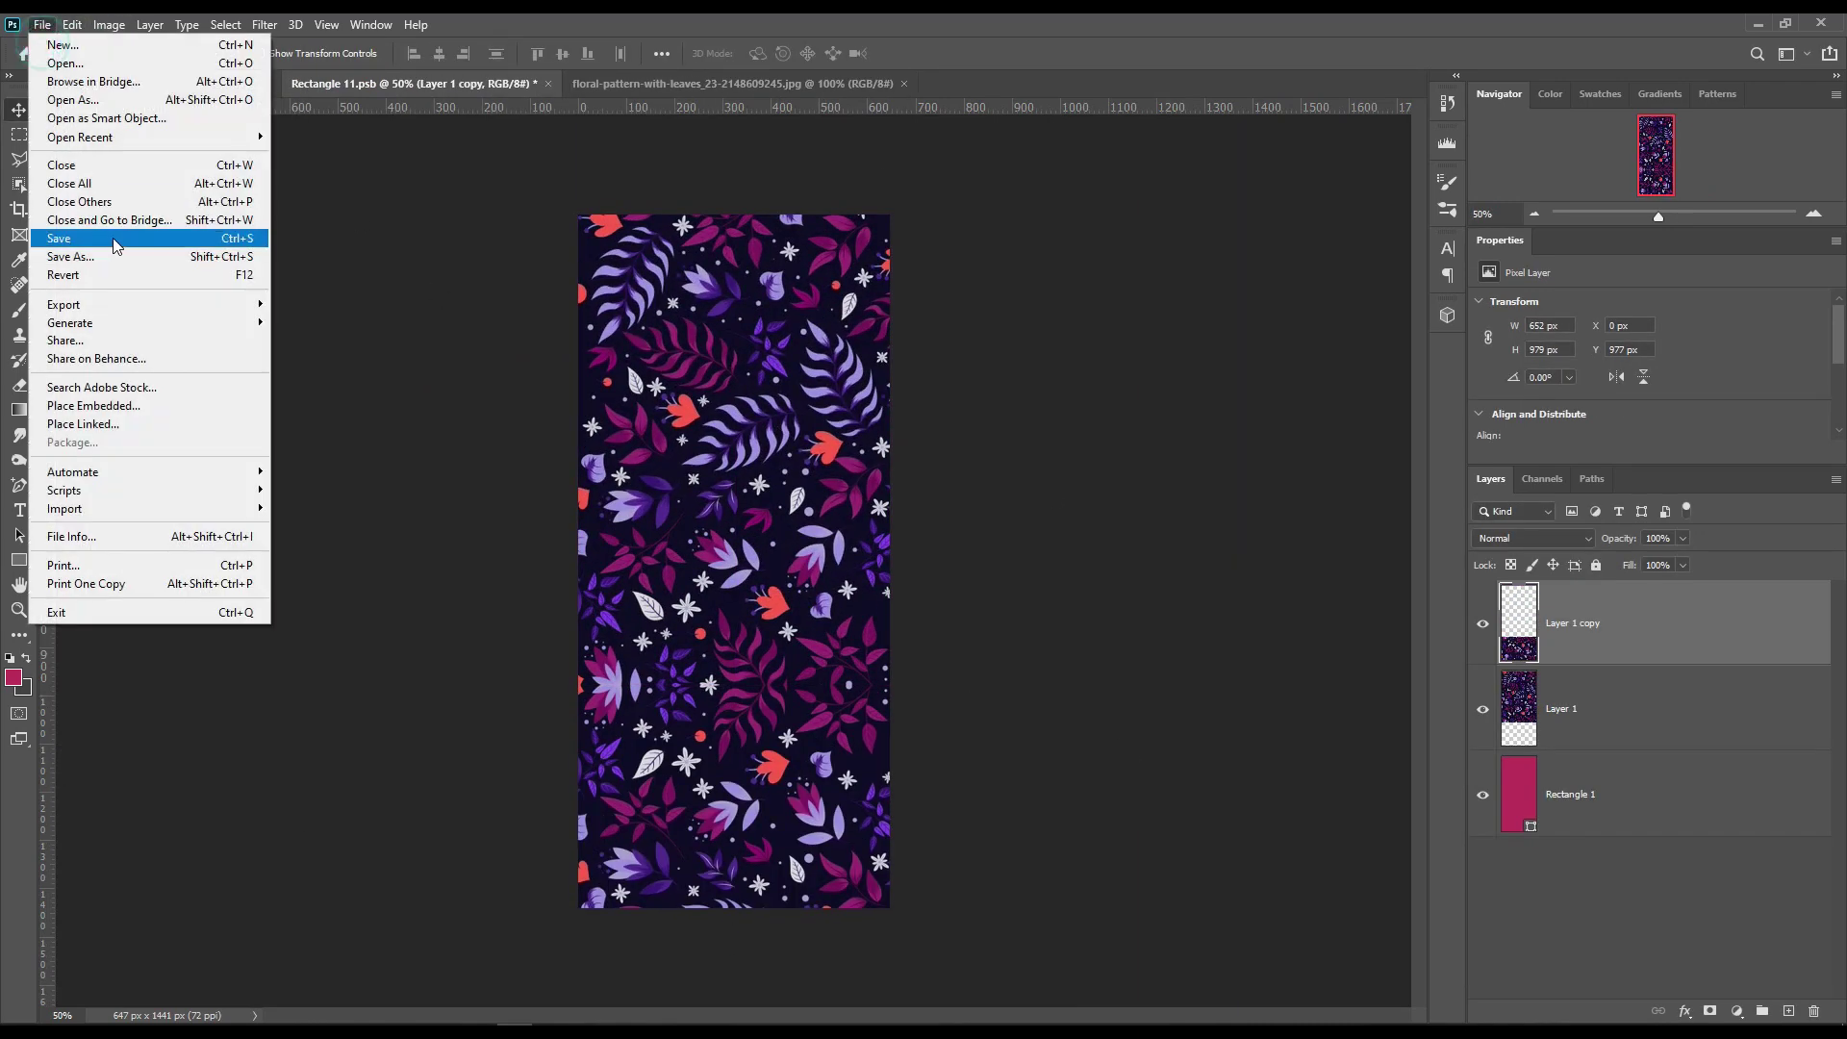
pyautogui.click(119, 238)
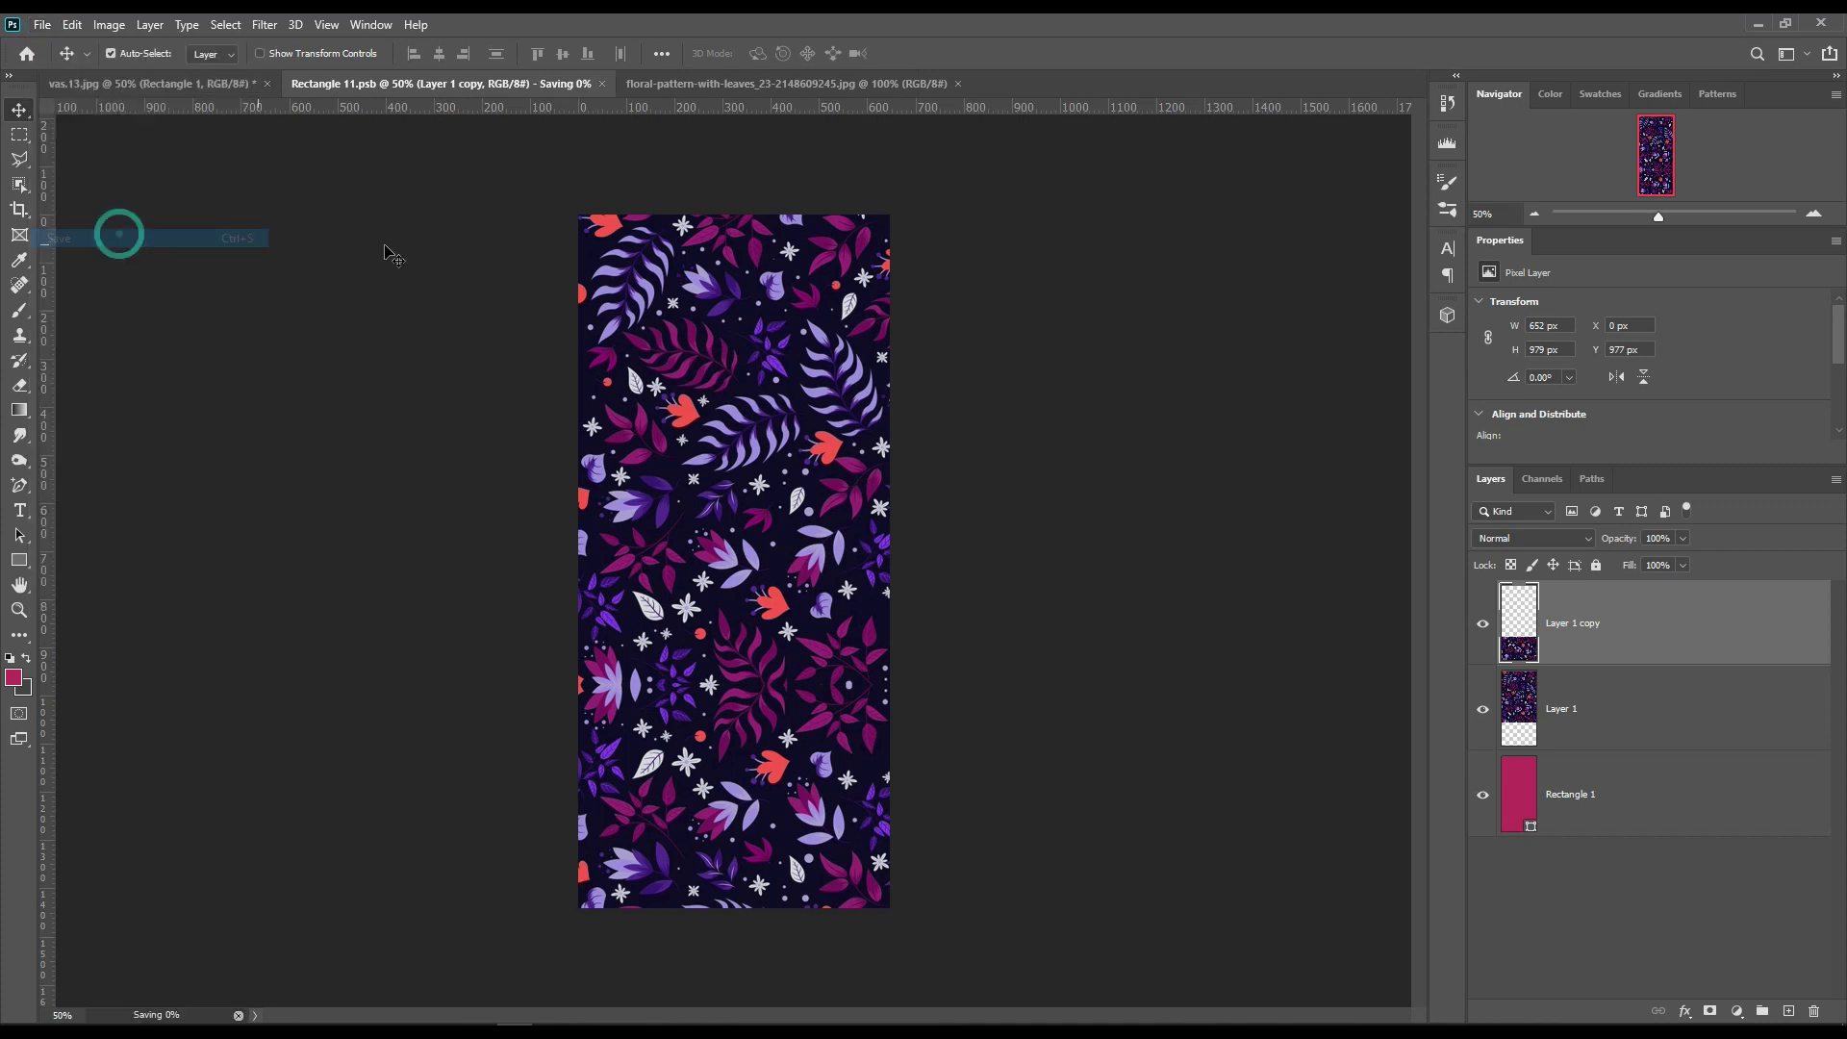
pyautogui.click(144, 84)
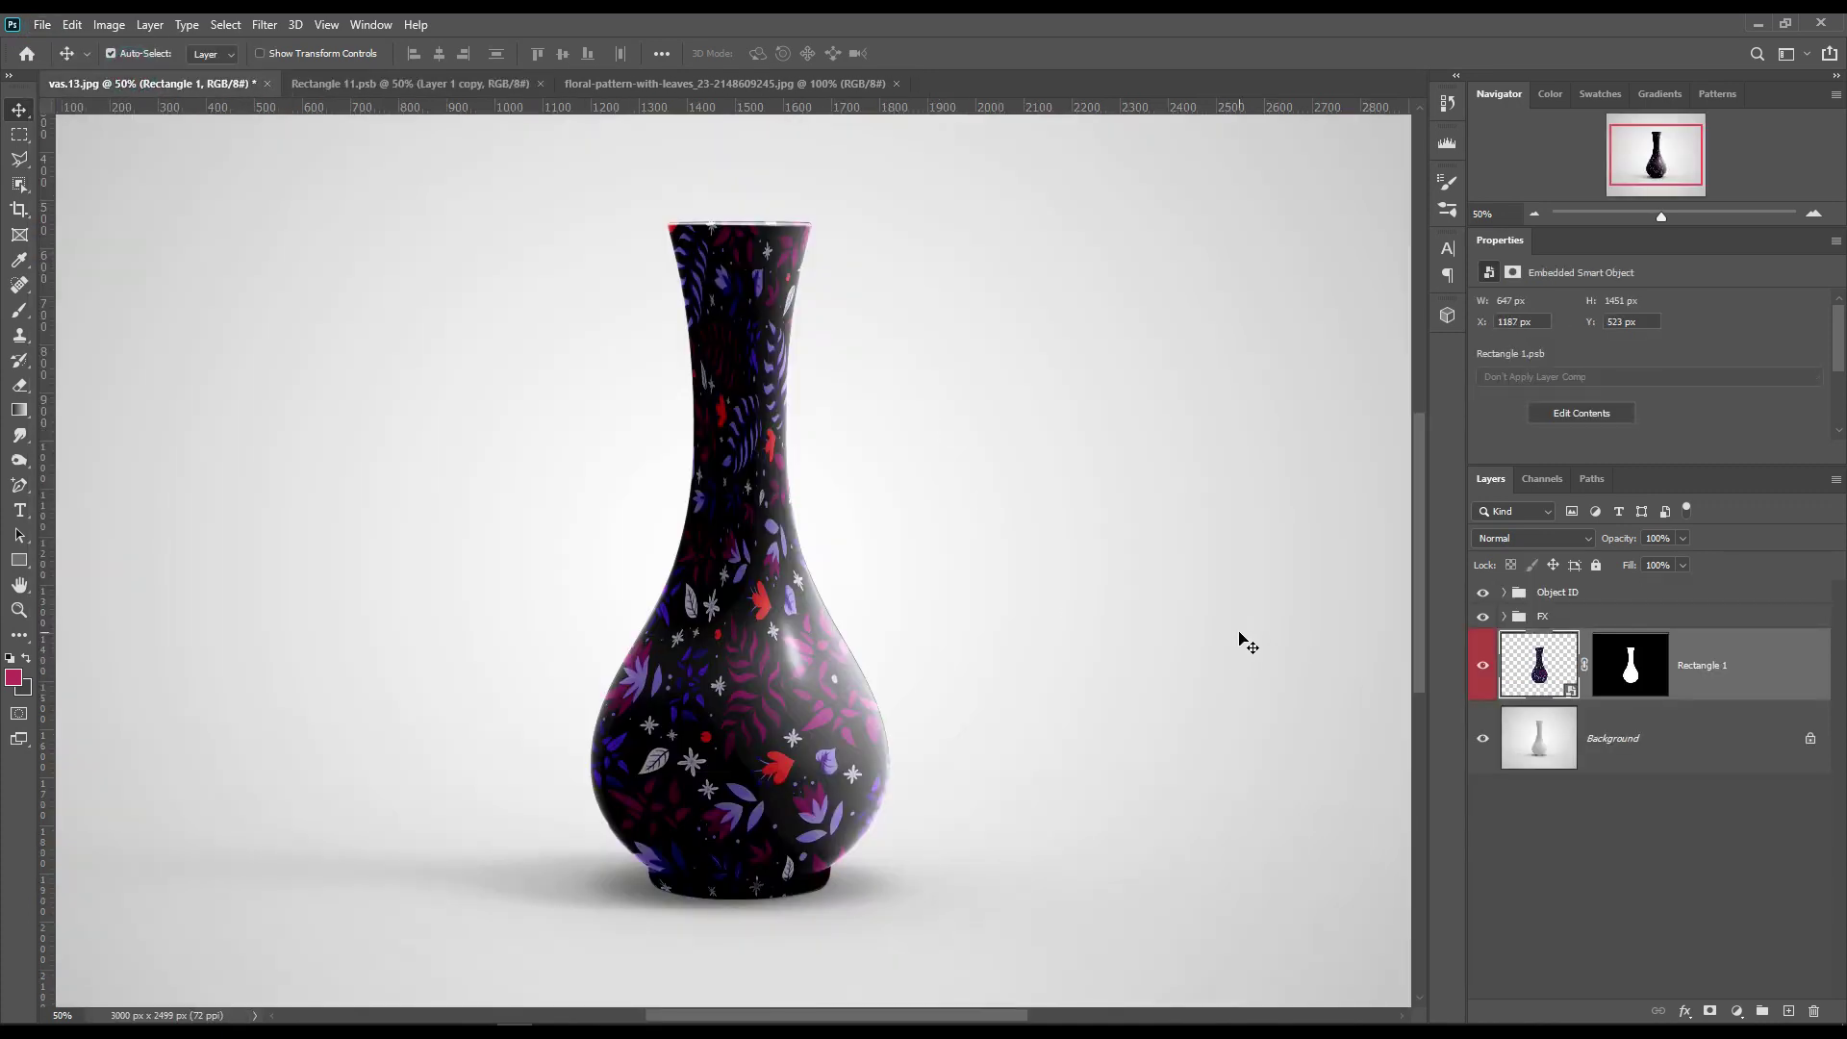
# Step: Load the Rectangle 1 layer mask as a selection and invert it to select everything around the vase
pyautogui.keyDown('ctrl'); pyautogui.click(1631, 664); pyautogui.keyUp('ctrl')
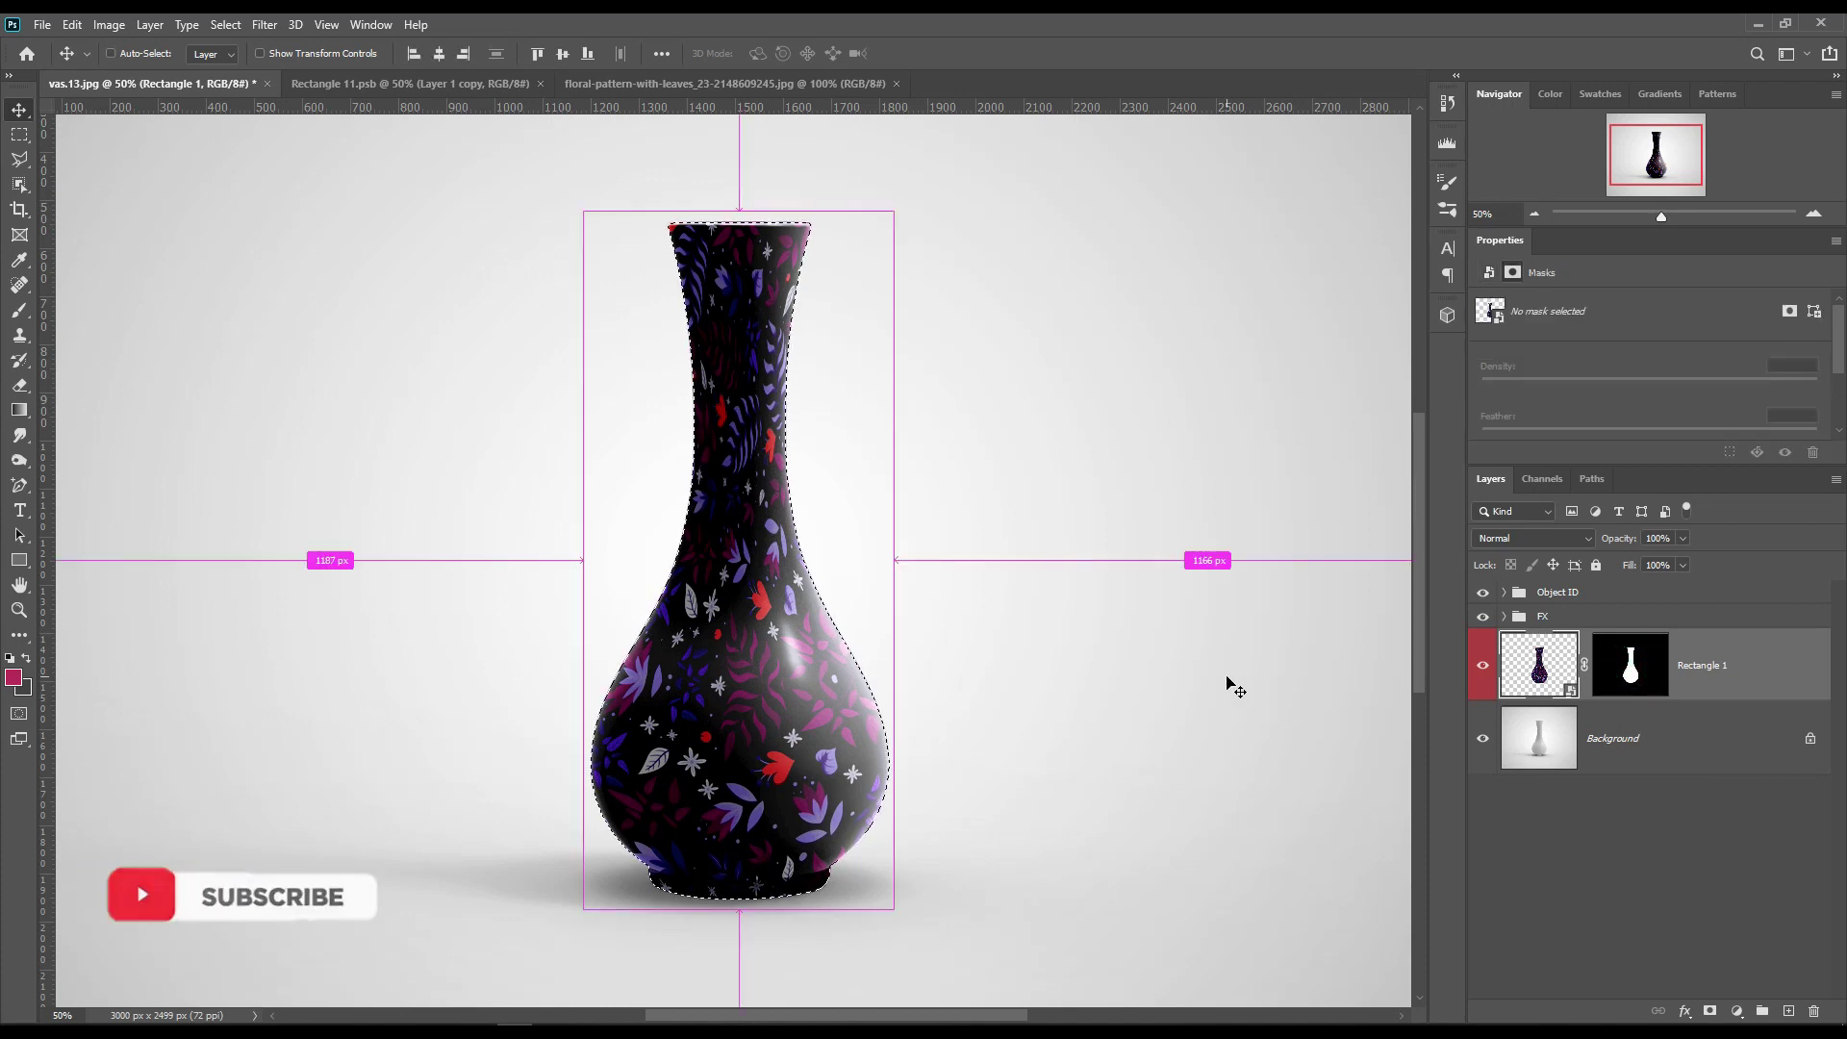
pyautogui.click(225, 24)
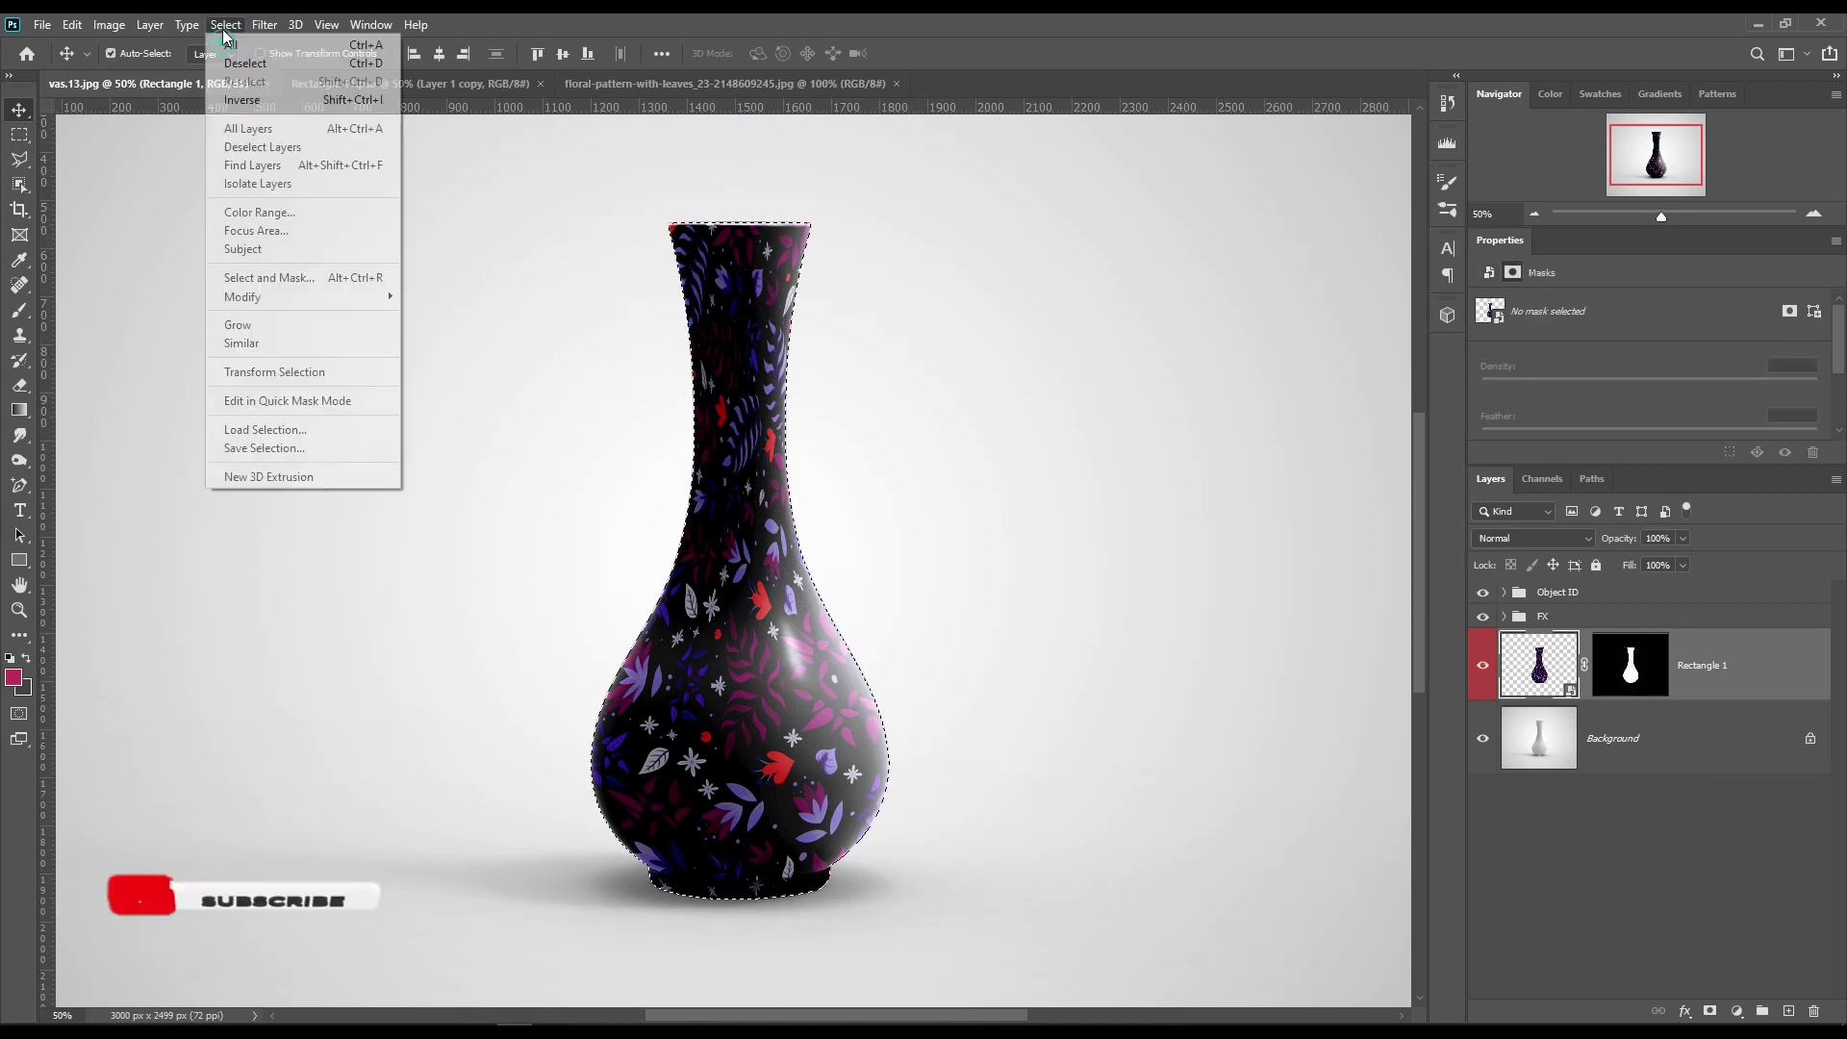
pyautogui.click(271, 99)
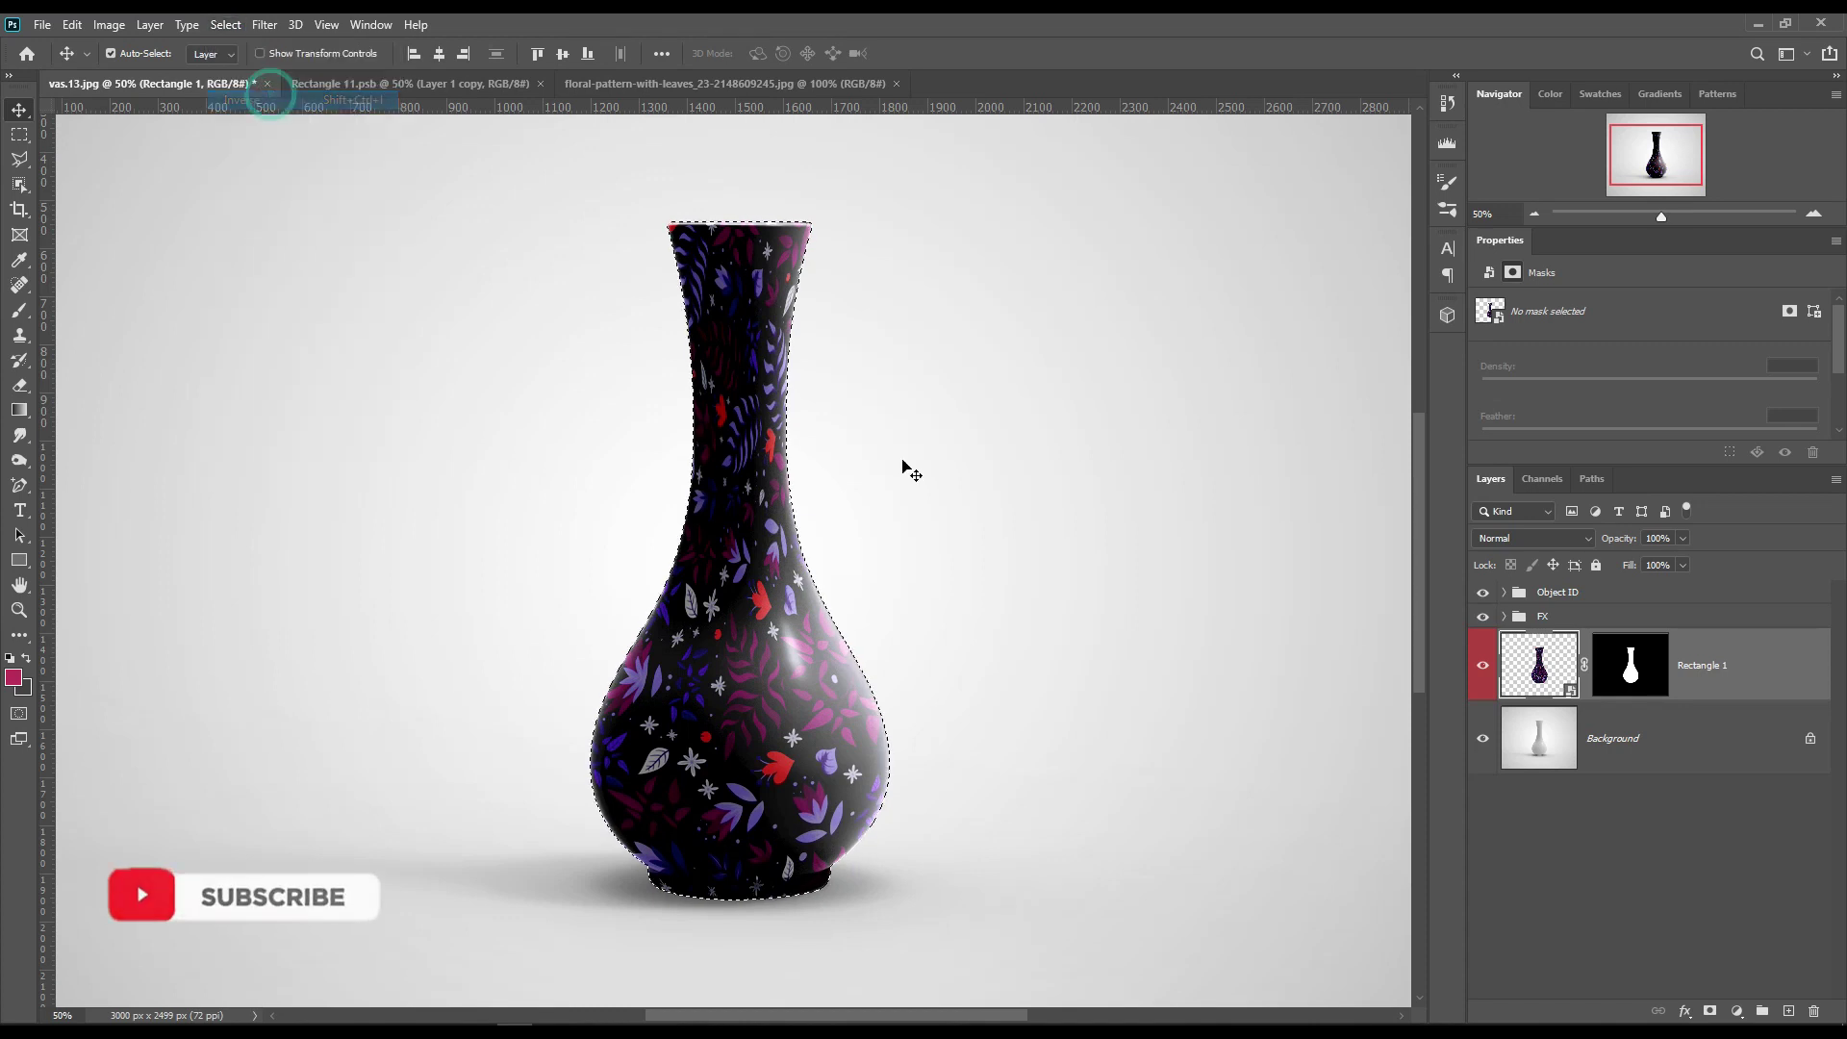
# Step: Add a Solid Color fill layer in #3b3b3d above the Background and set its blend mode to Linear Burn
pyautogui.click(1650, 751)
pyautogui.click(1729, 1017)
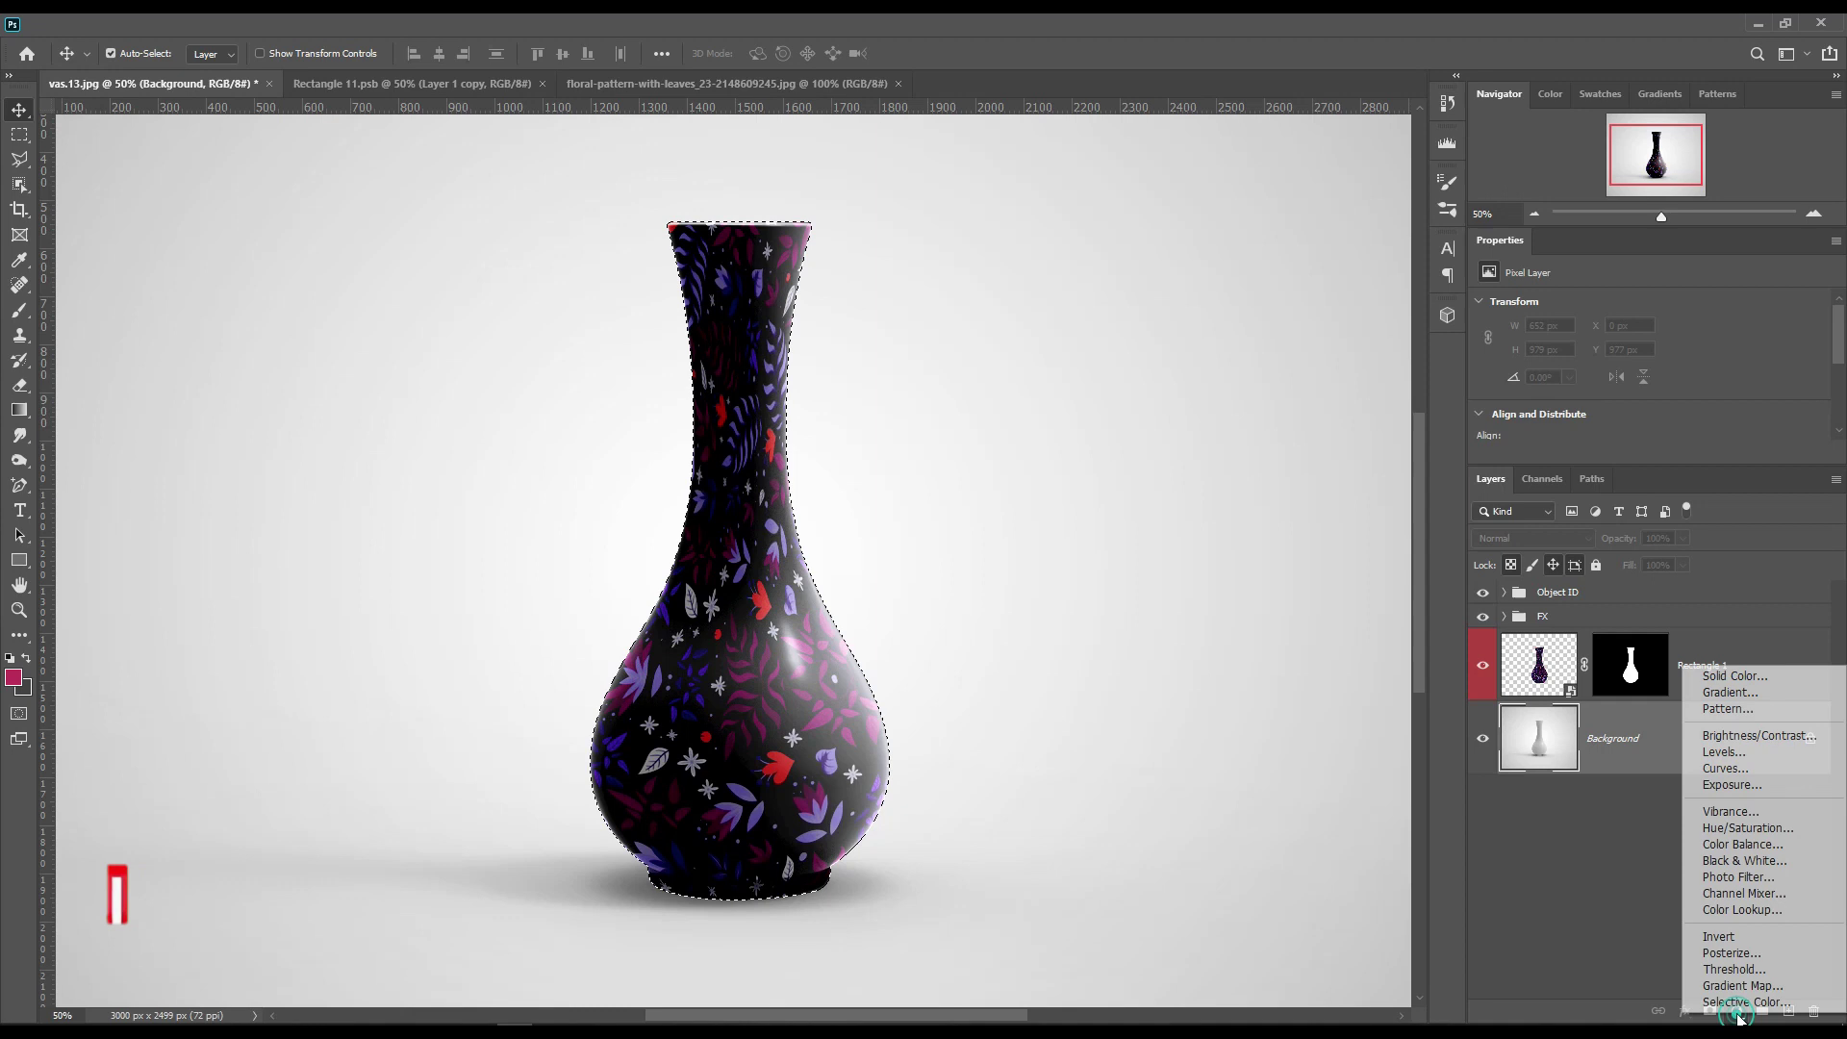
pyautogui.click(1713, 673)
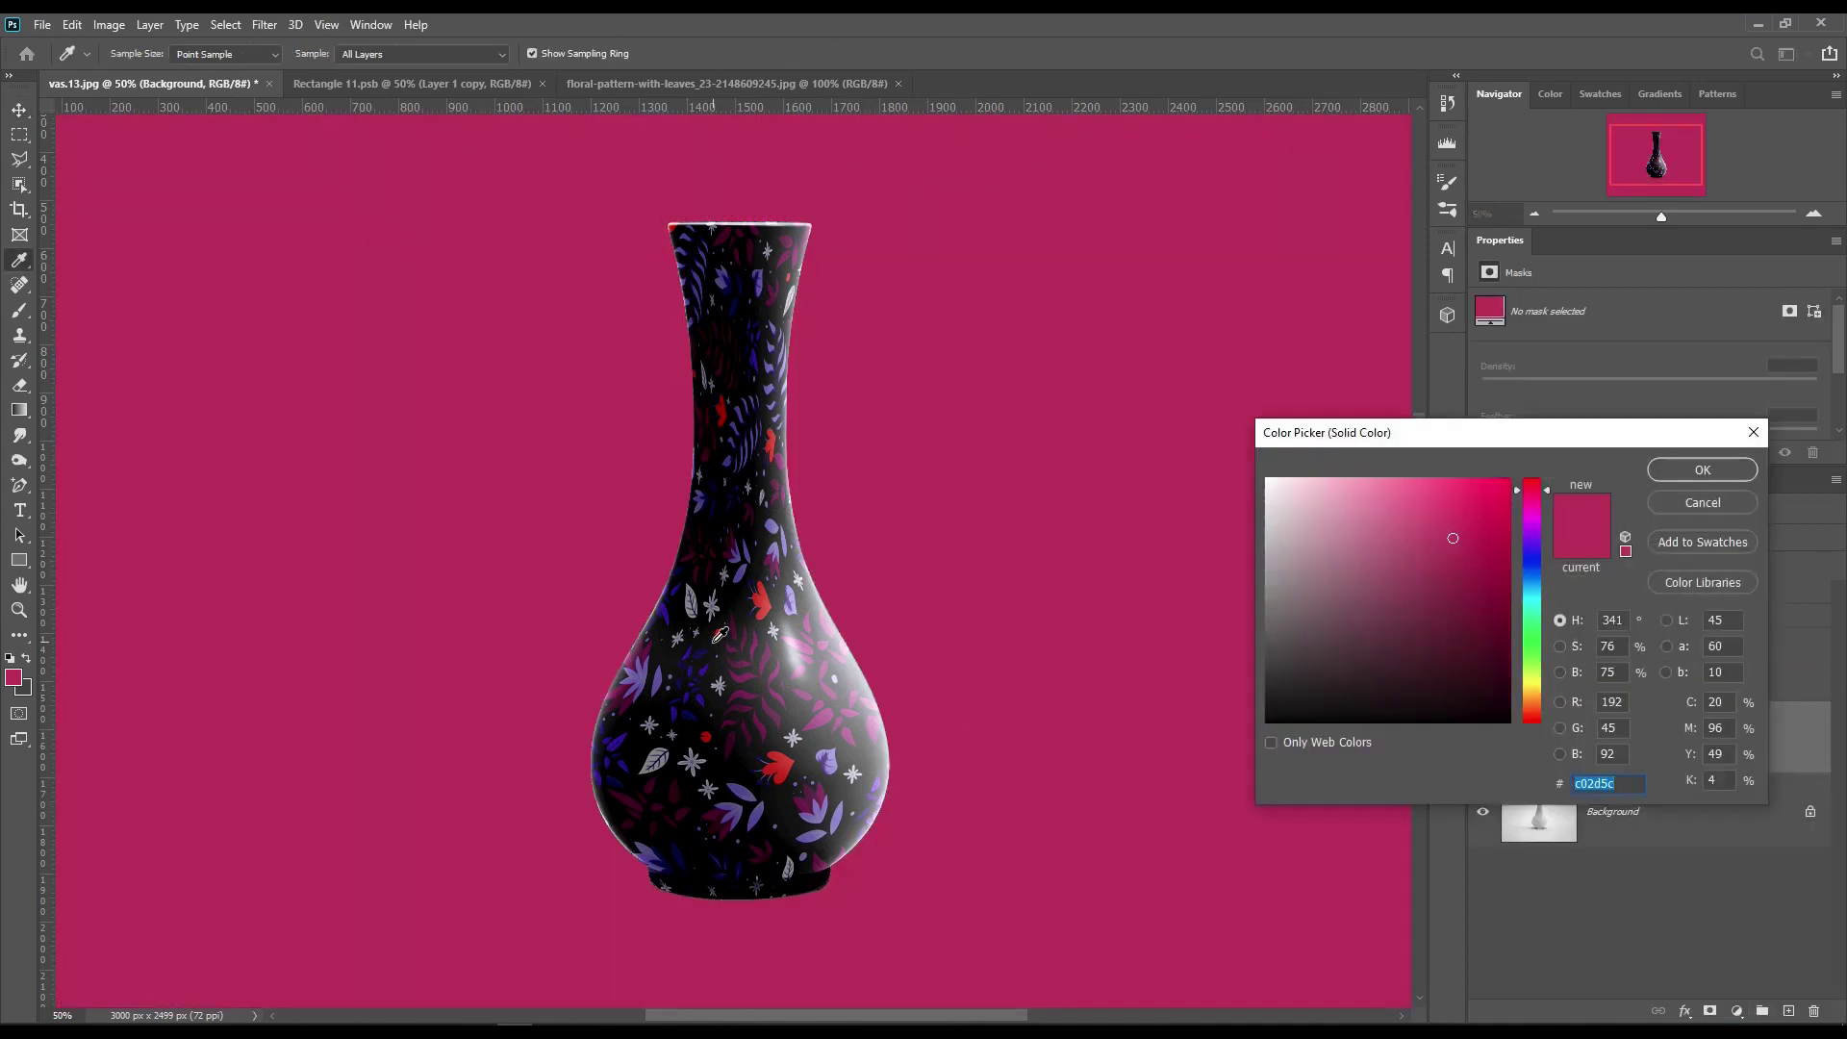
pyautogui.click(1528, 557)
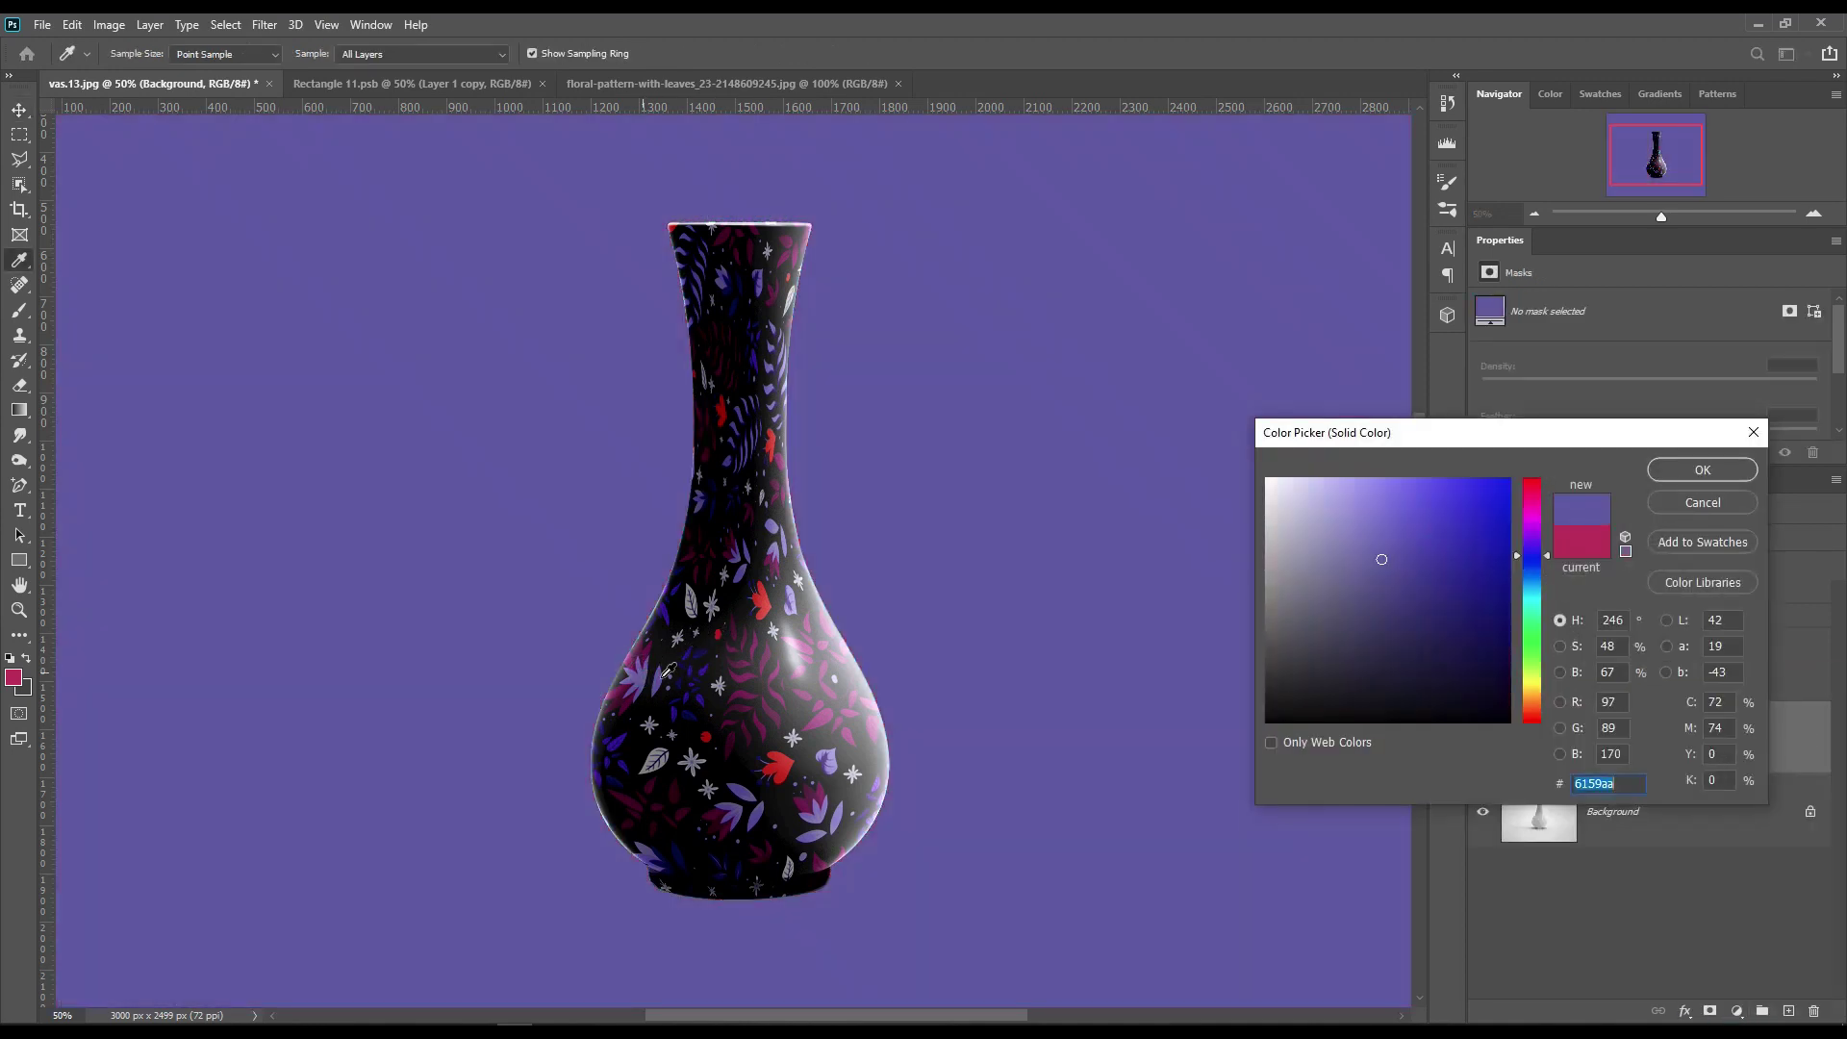
pyautogui.moveTo(1392, 562)
pyautogui.mouseDown()
pyautogui.moveTo(1275, 564)
pyautogui.moveTo(1277, 660)
pyautogui.mouseUp()
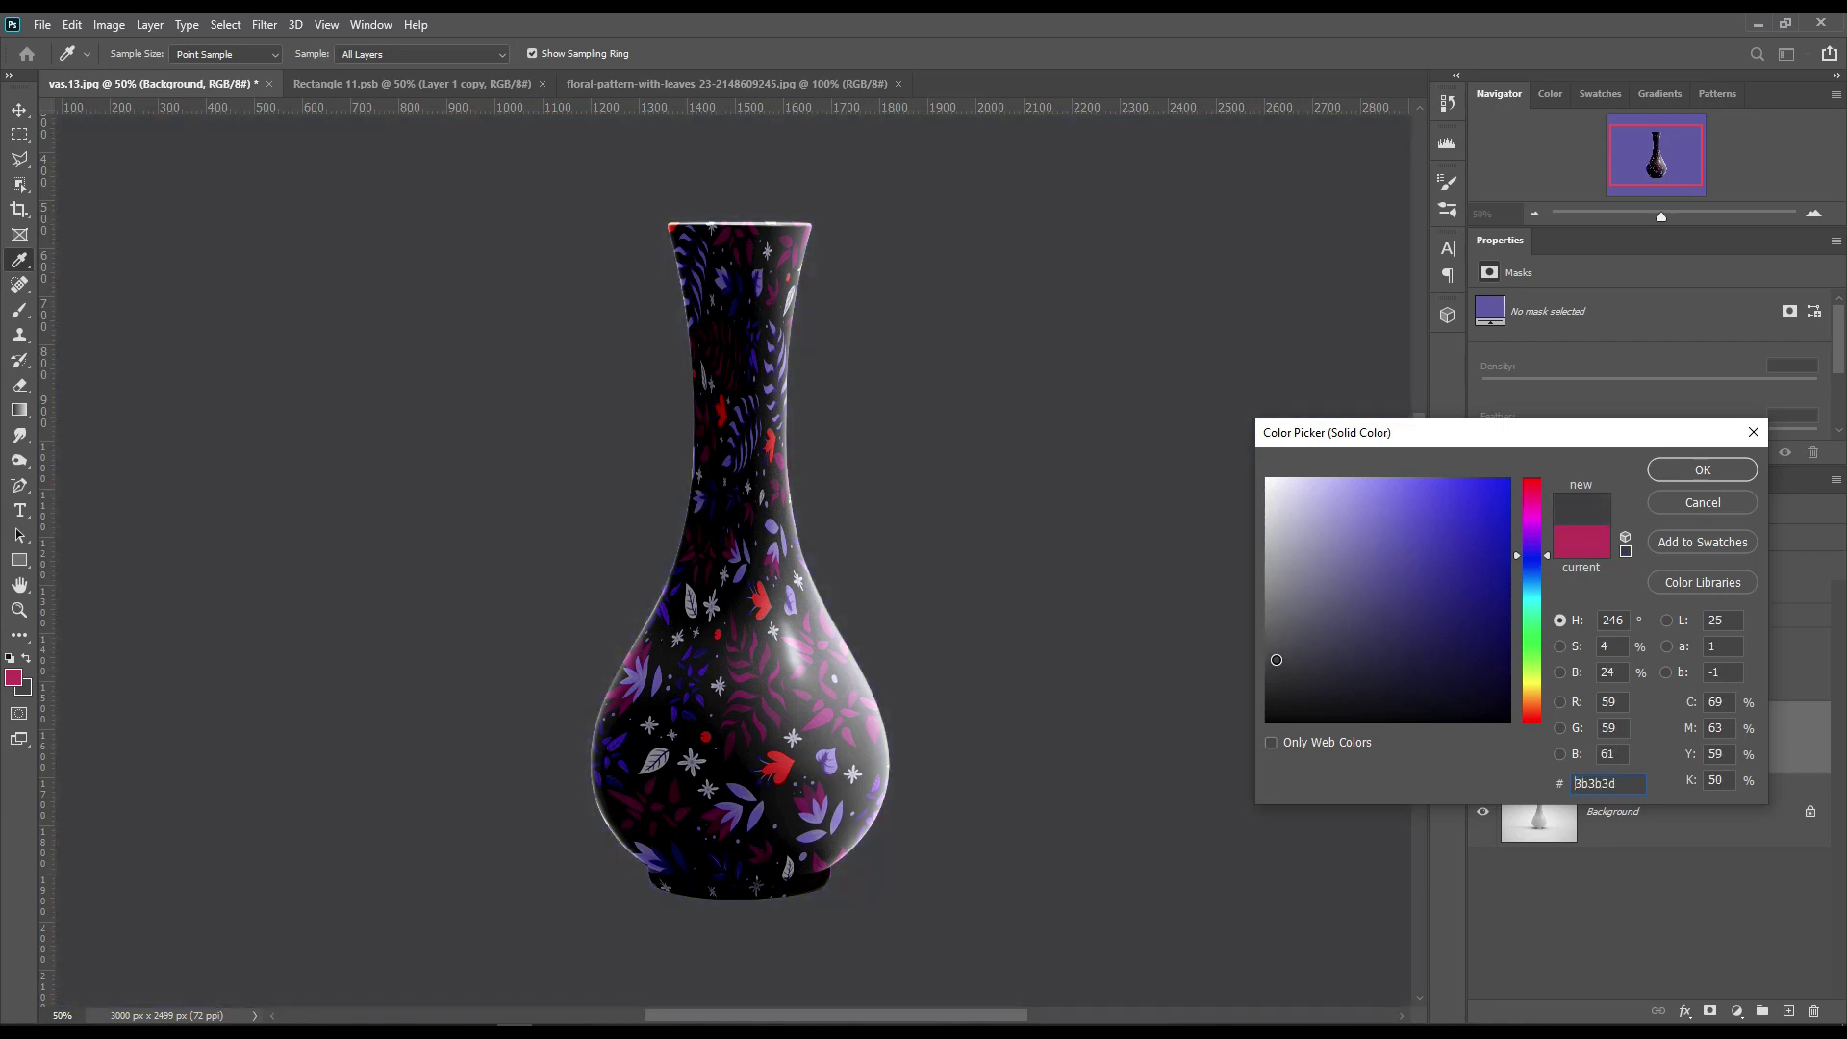
pyautogui.click(1703, 470)
pyautogui.click(1551, 541)
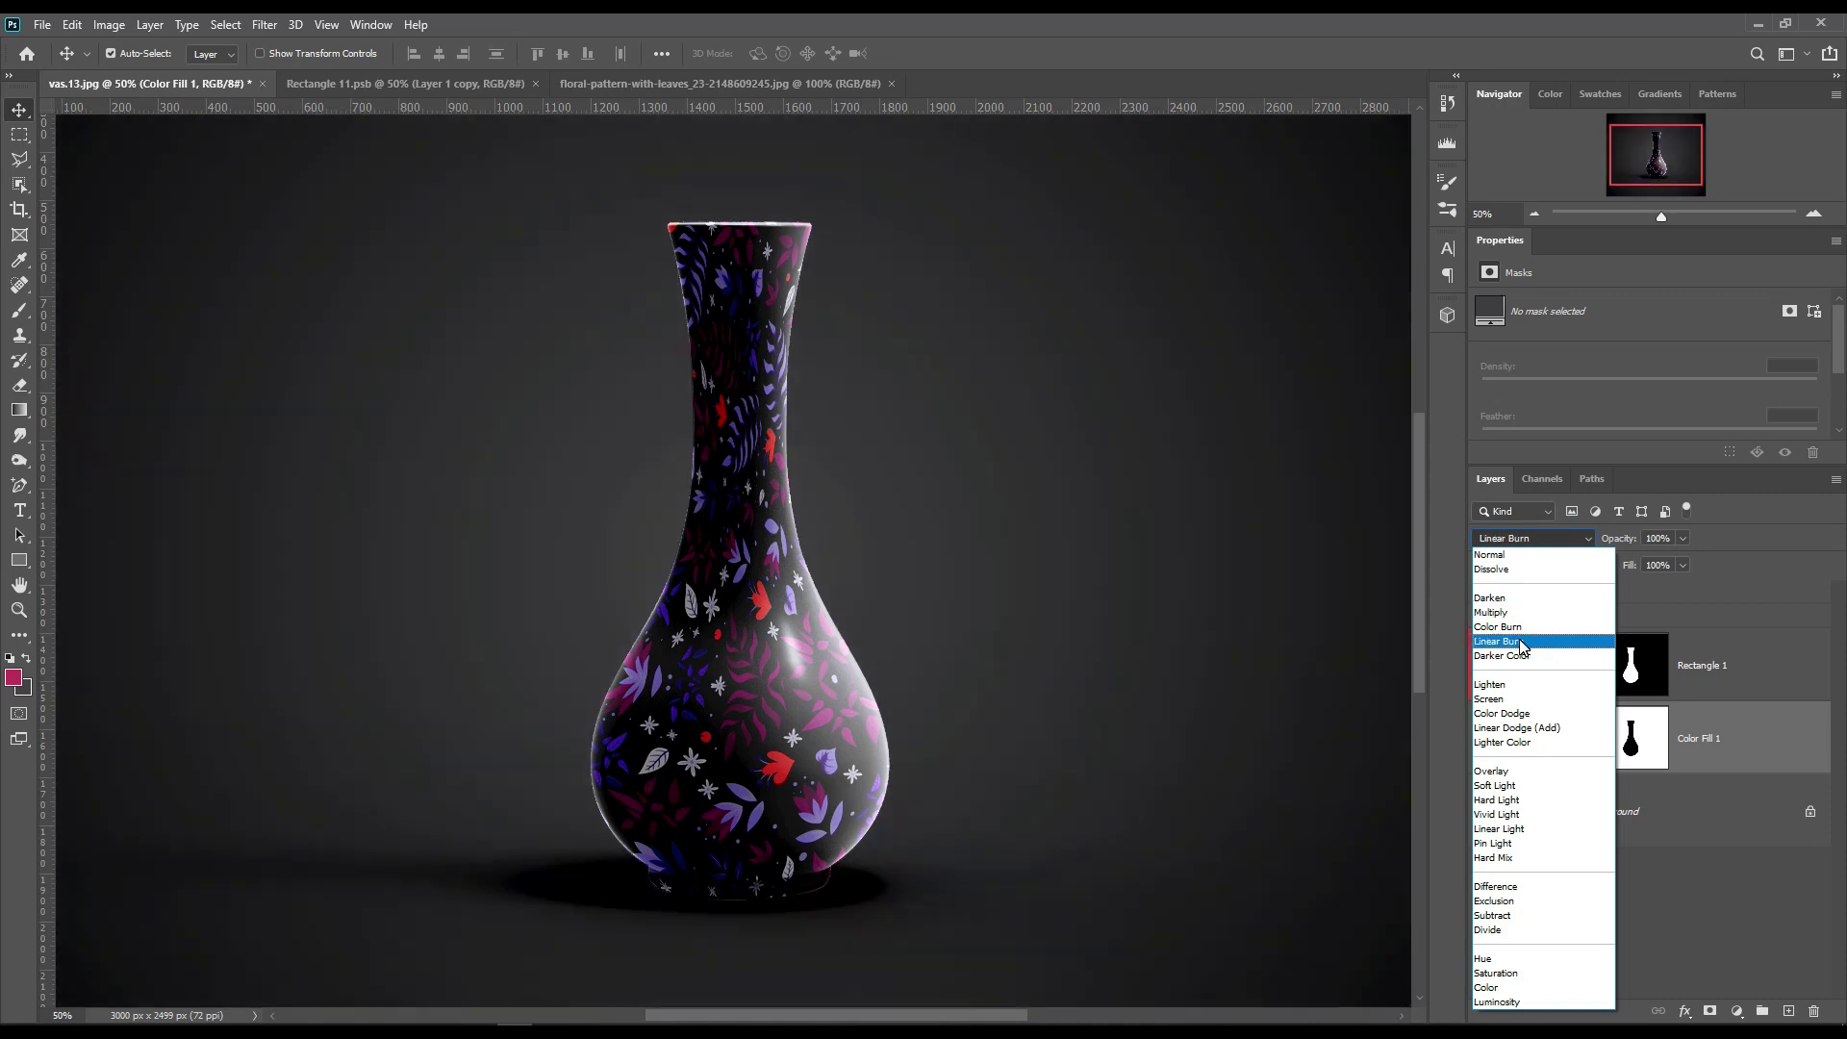
pyautogui.click(1523, 642)
# Step: Change the Color Fill 1 layer's color to the light violet-blue #9f9ff1
pyautogui.doubleClick(1541, 736)
pyautogui.moveTo(1308, 622); pyautogui.dragTo(1221, 562)
pyautogui.moveTo(1217, 547); pyautogui.dragTo(1217, 551)
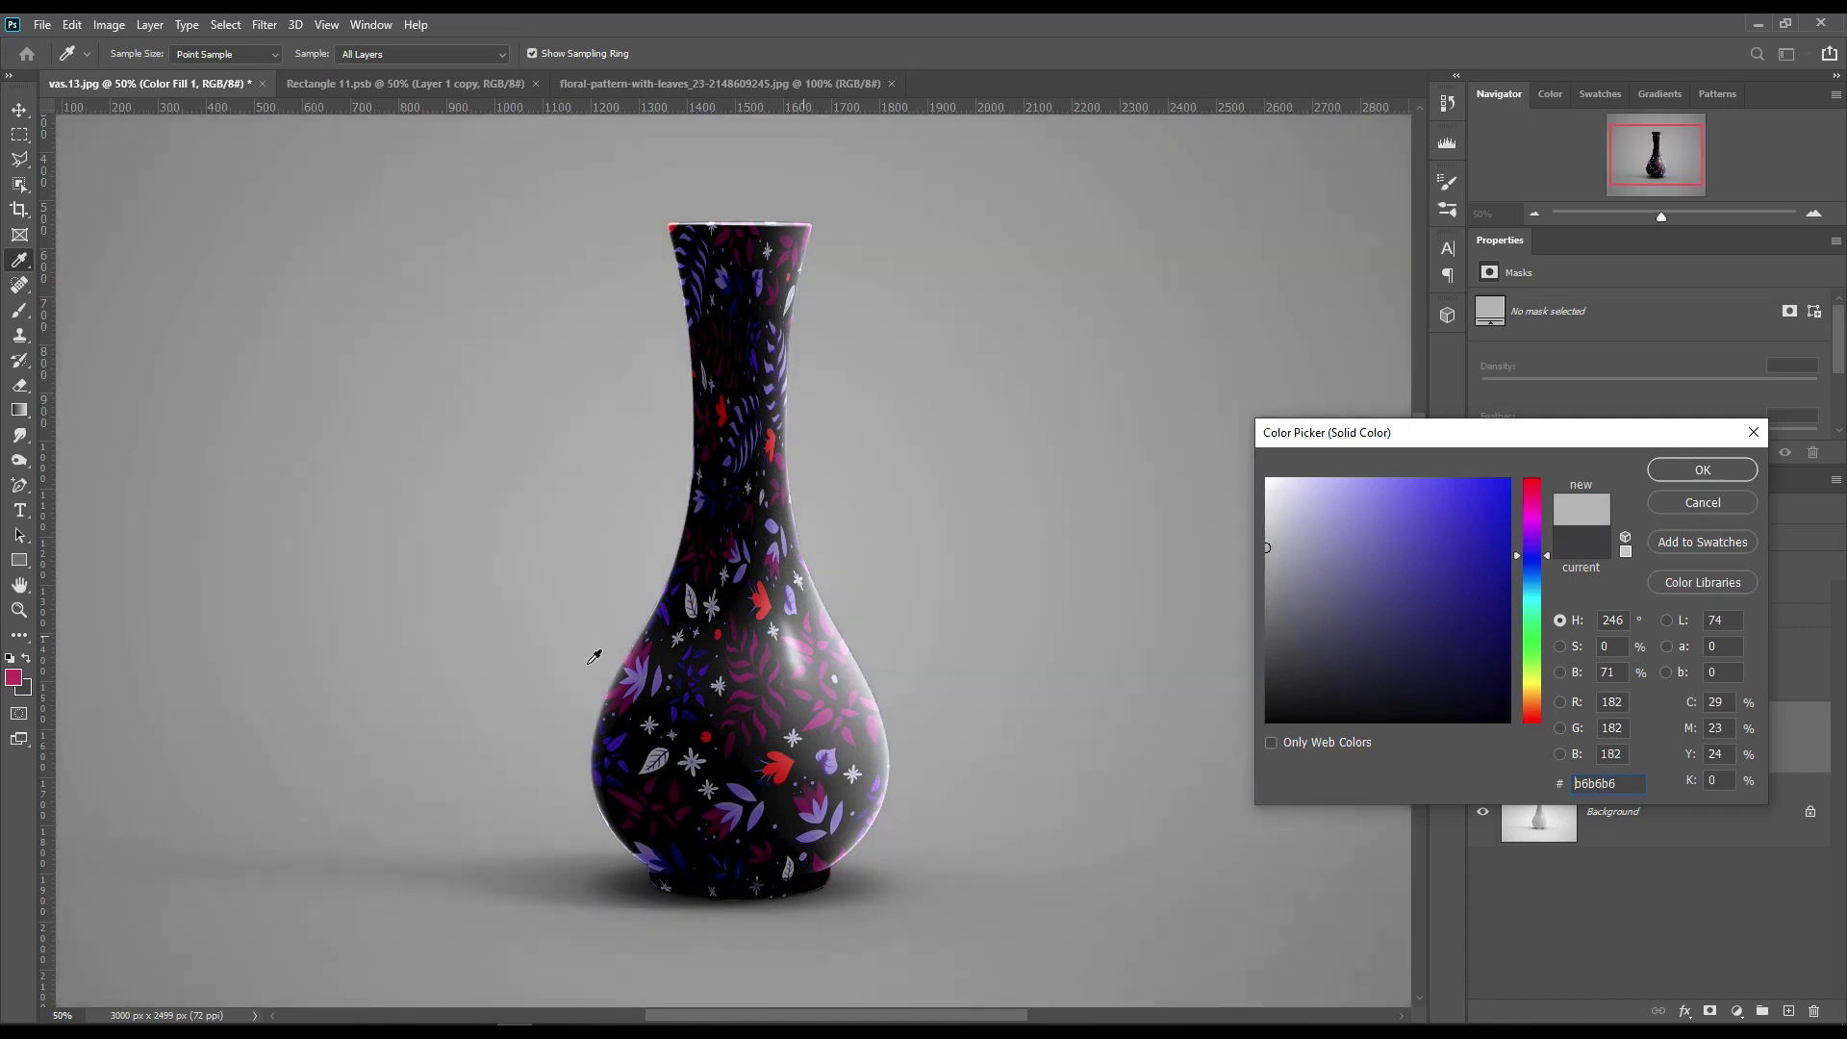
pyautogui.click(654, 678)
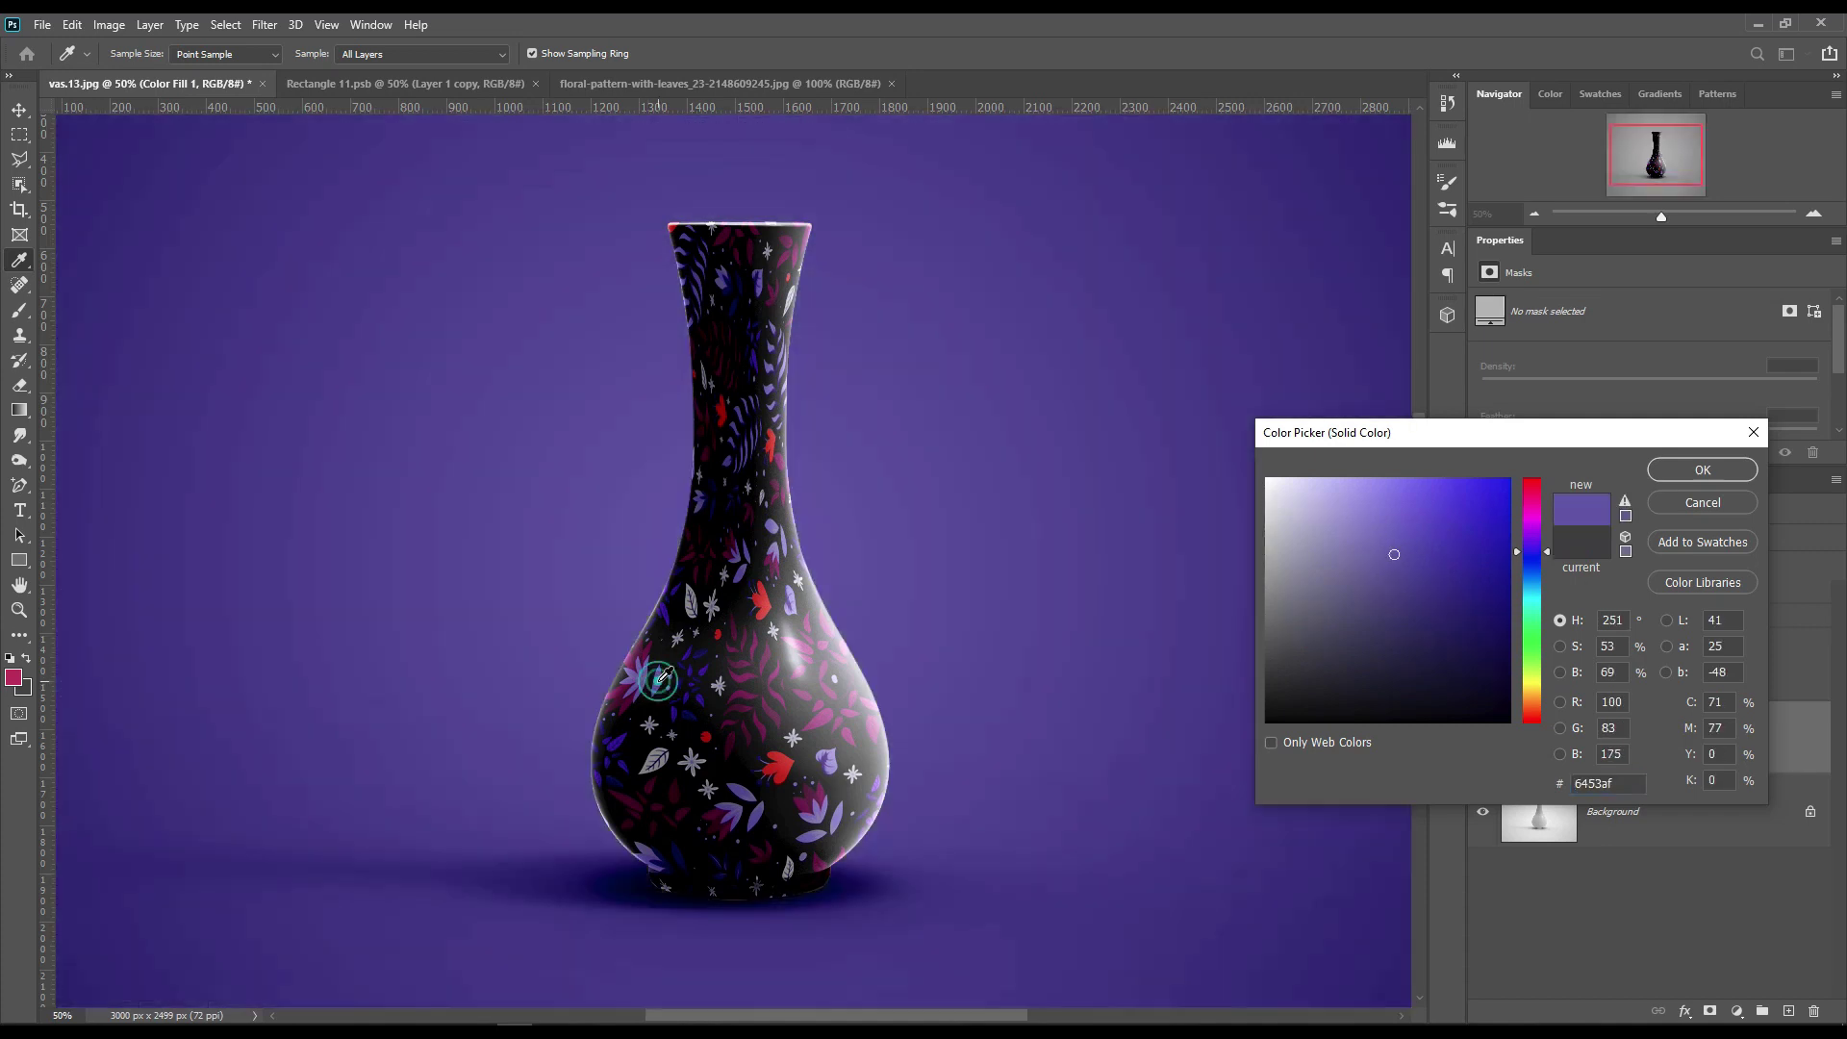
pyautogui.click(723, 624)
pyautogui.click(708, 649)
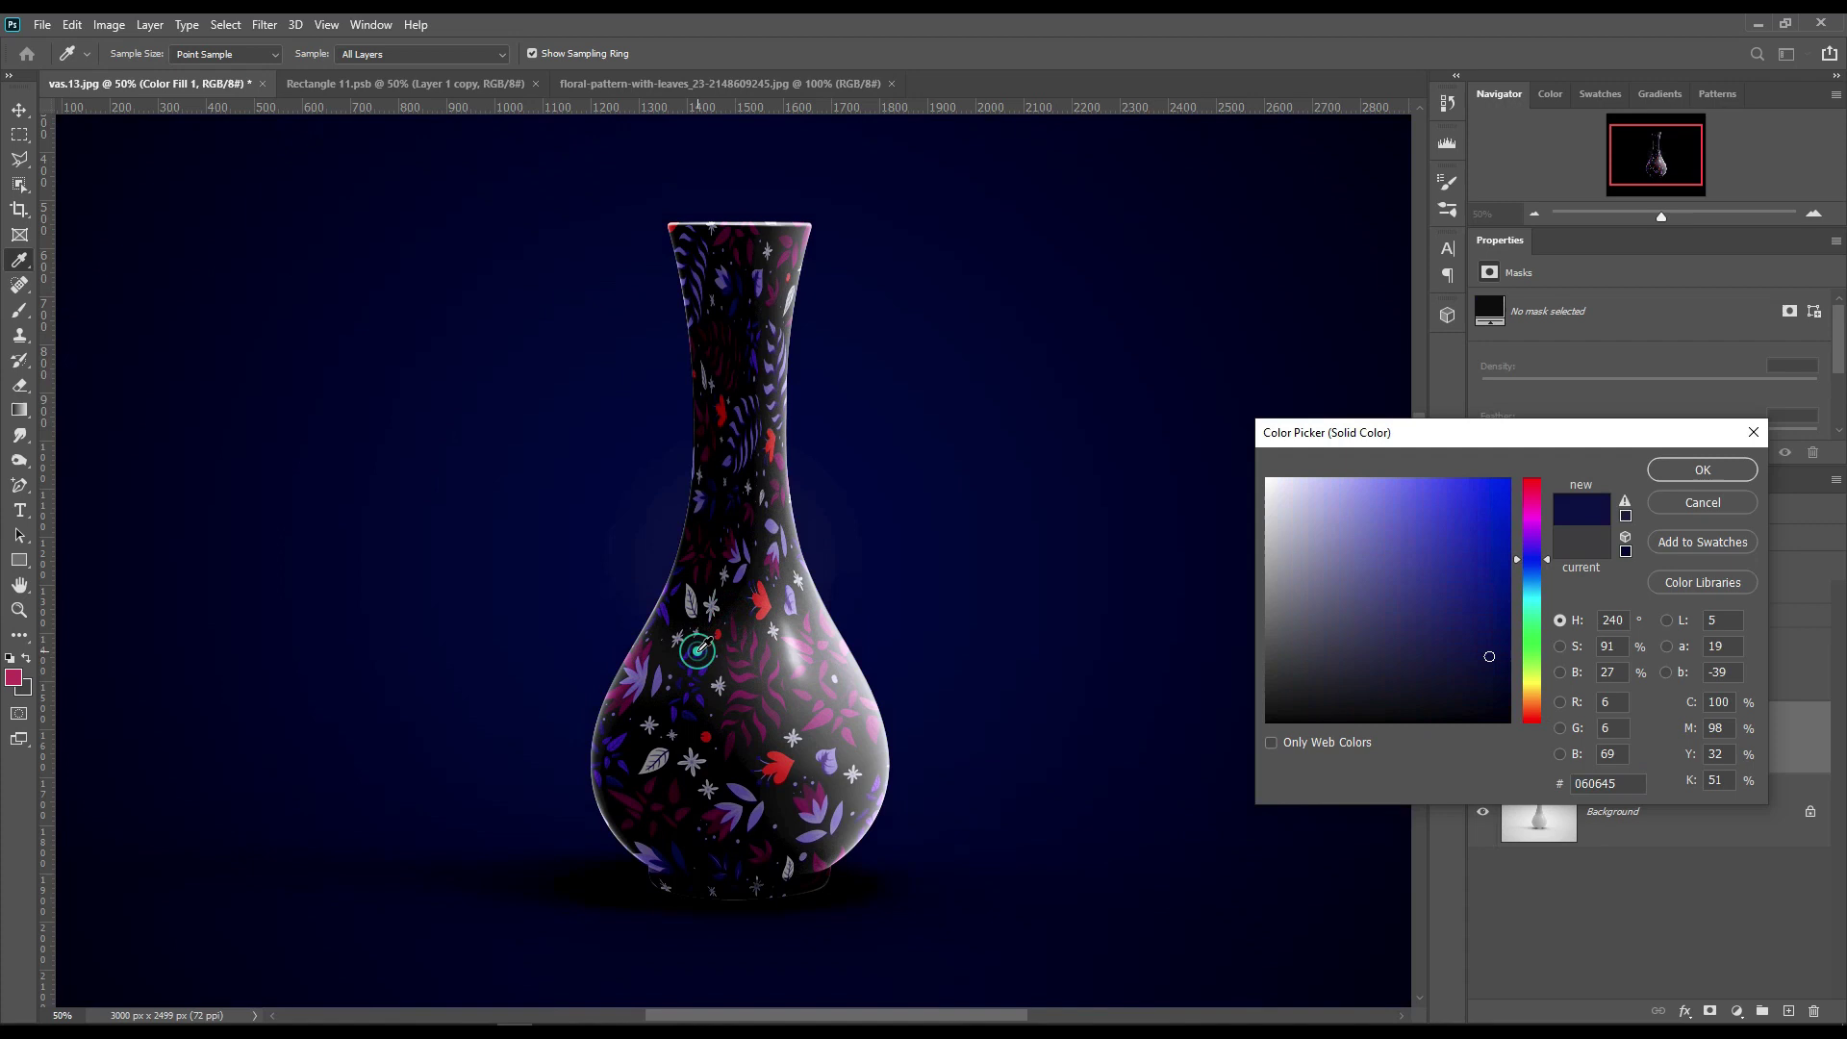
pyautogui.moveTo(1481, 650)
pyautogui.mouseDown()
pyautogui.moveTo(1407, 484)
pyautogui.moveTo(1216, 523)
pyautogui.moveTo(1356, 489)
pyautogui.mouseUp()
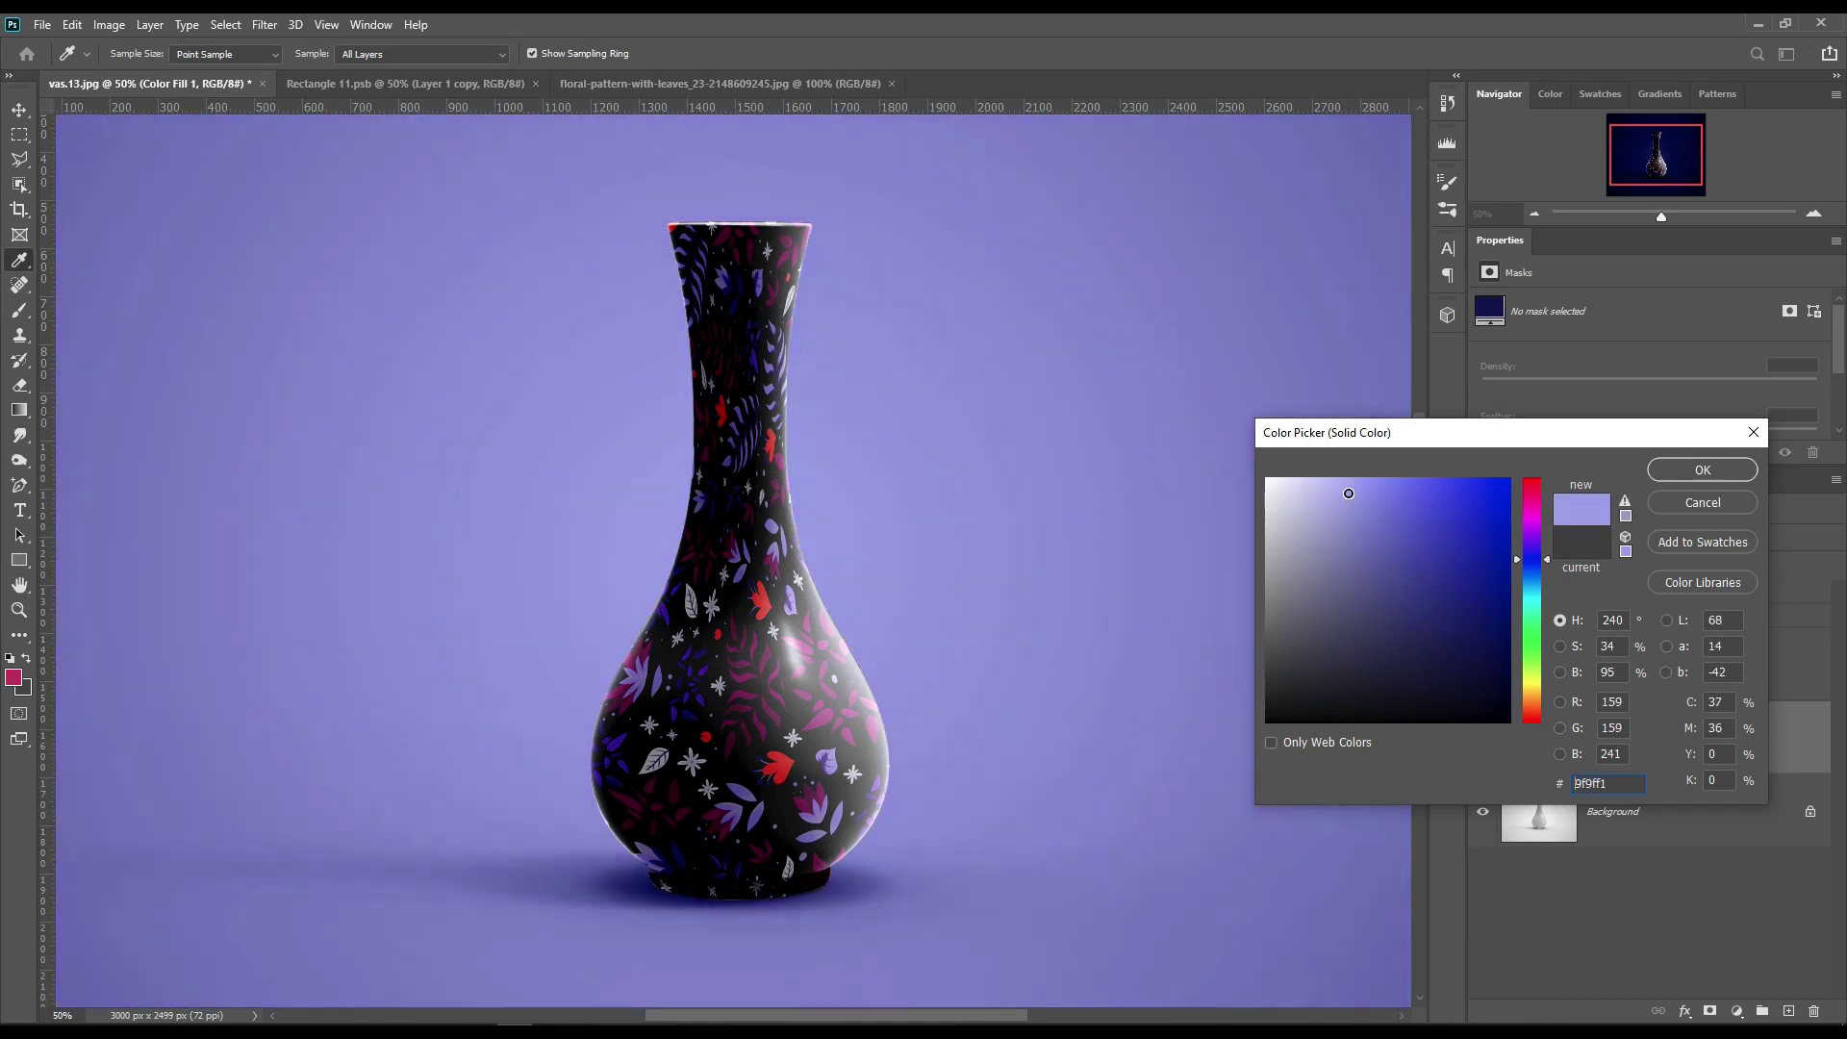
pyautogui.click(1703, 470)
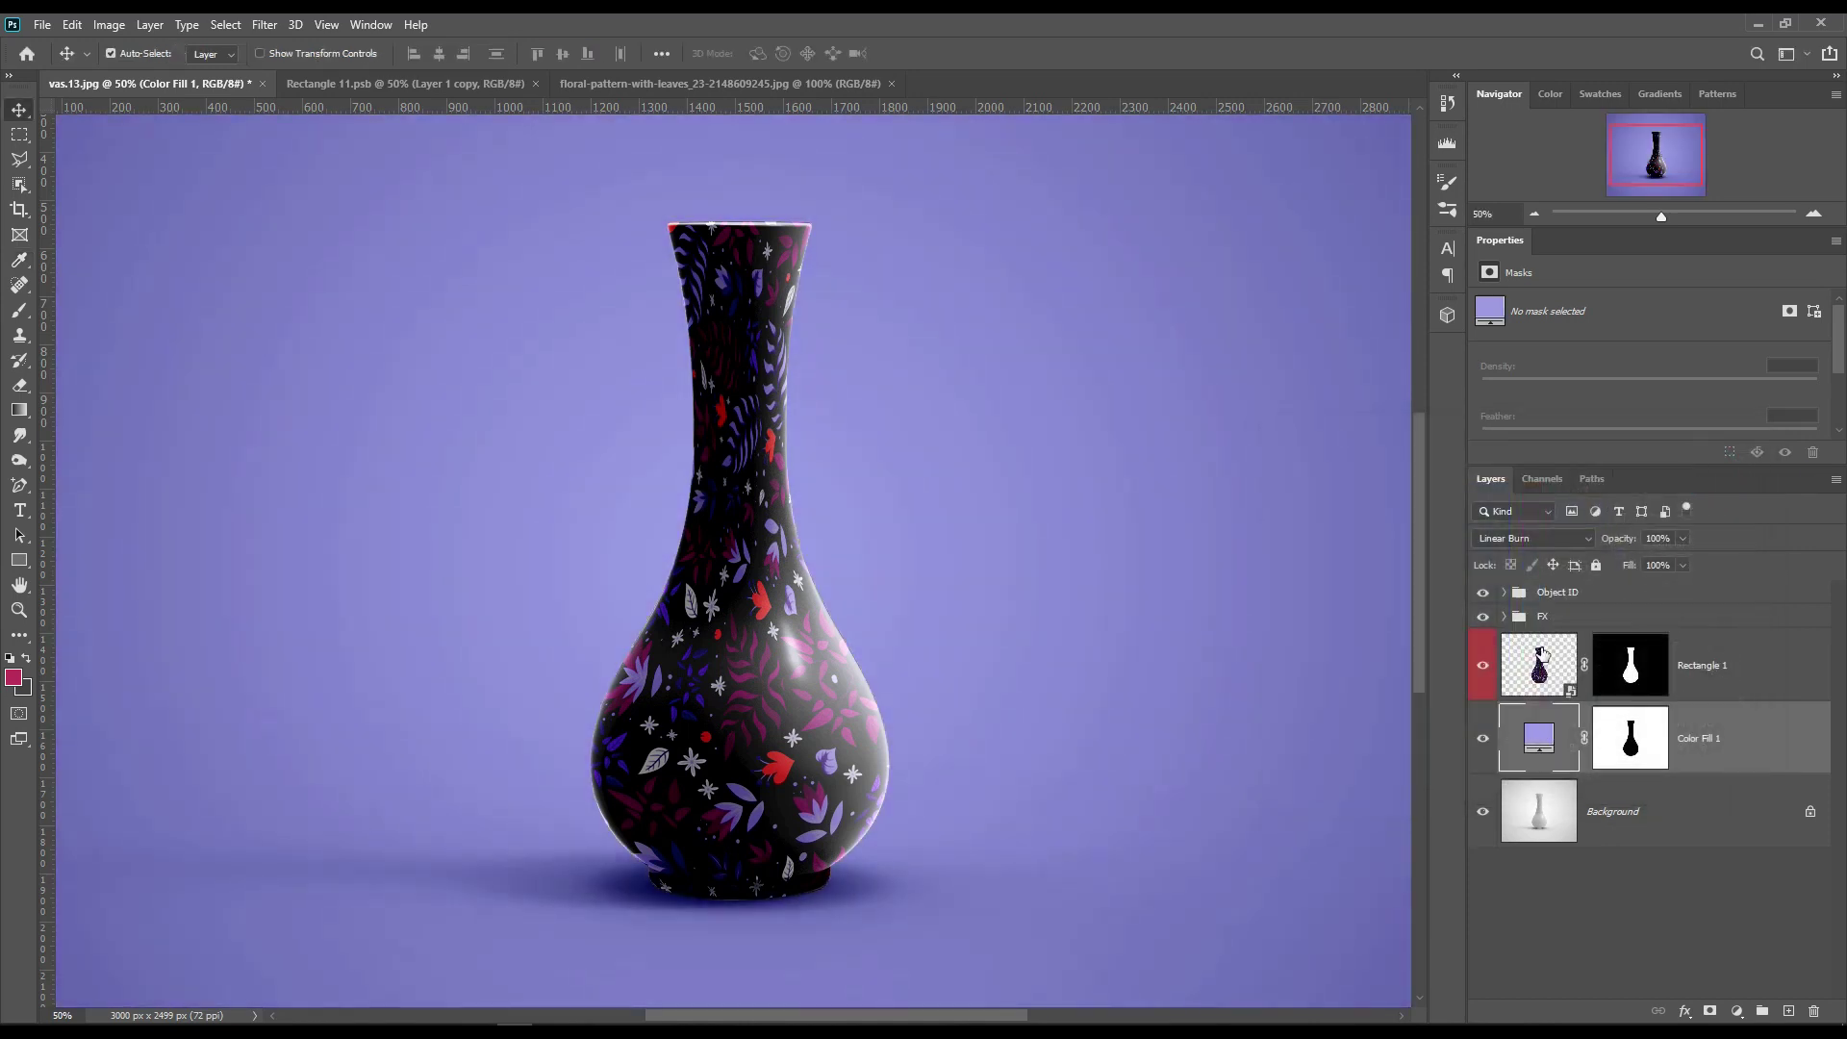
# Step: Change the blend mode of the Shadow layer in the FX group to Multiply
pyautogui.click(1505, 617)
pyautogui.click(1674, 808)
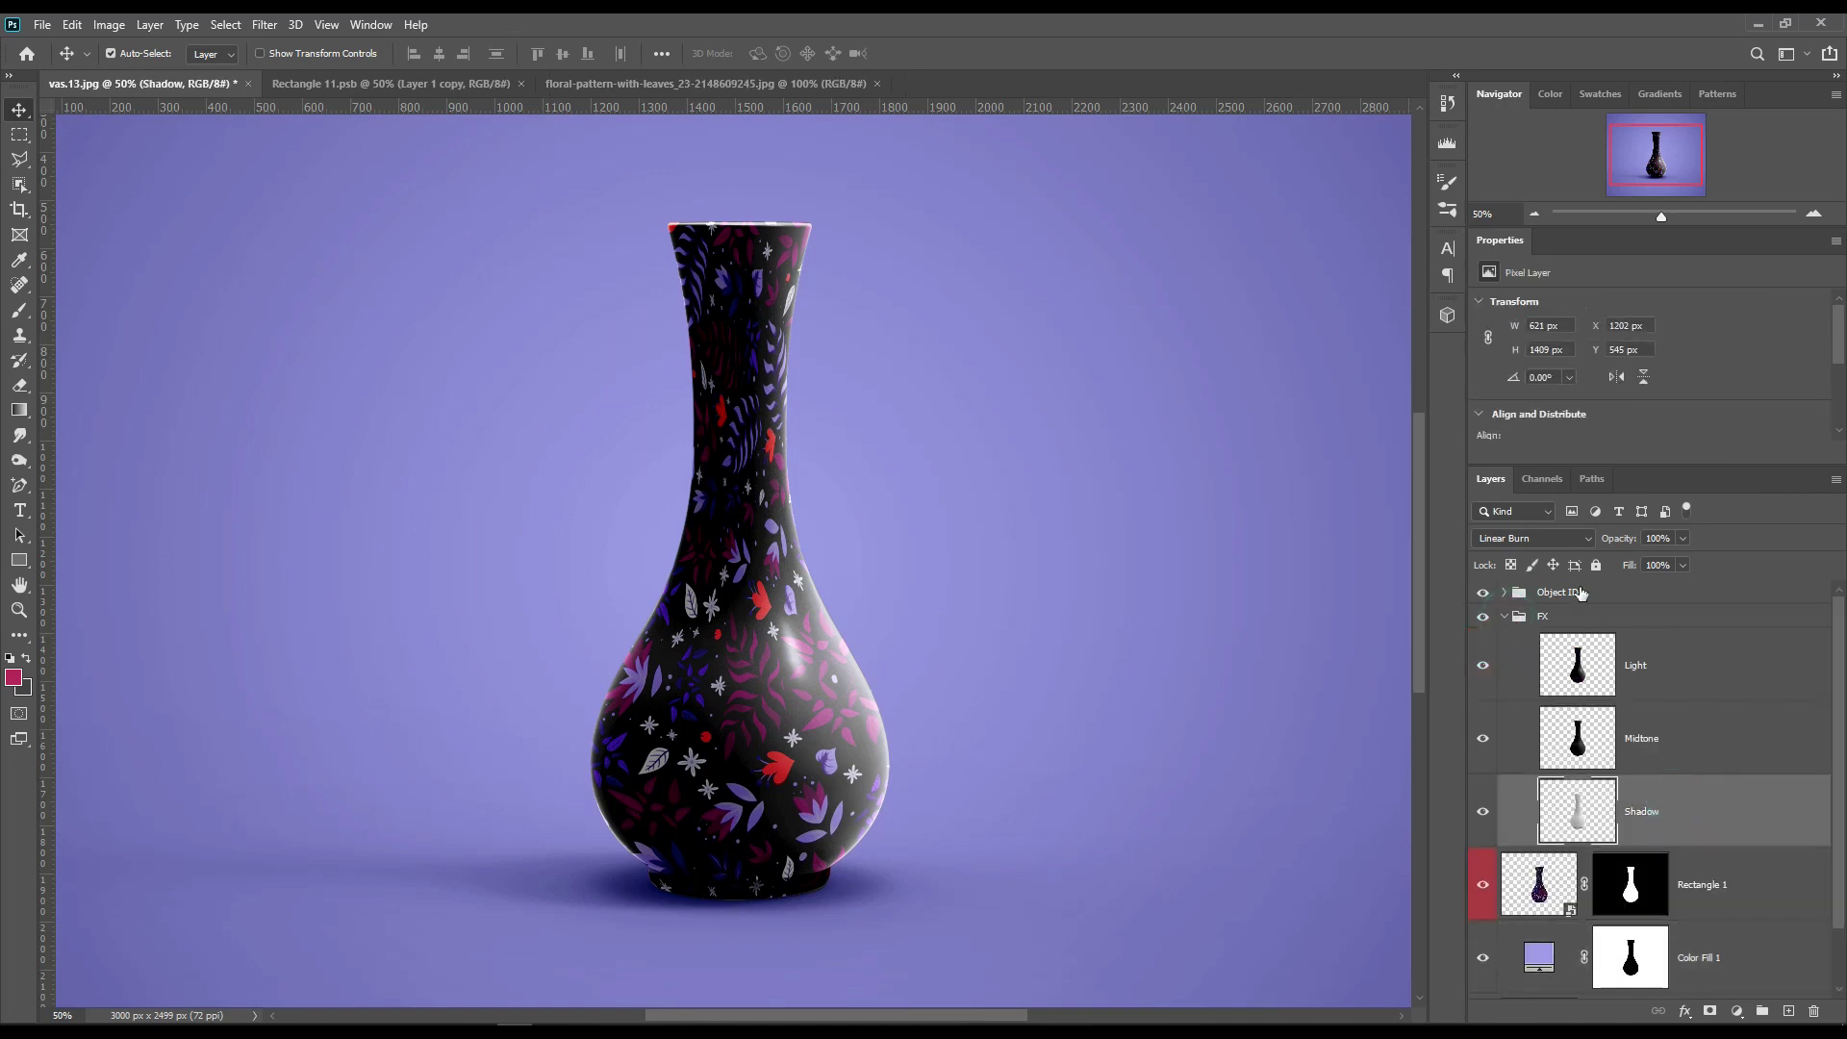
pyautogui.click(1573, 542)
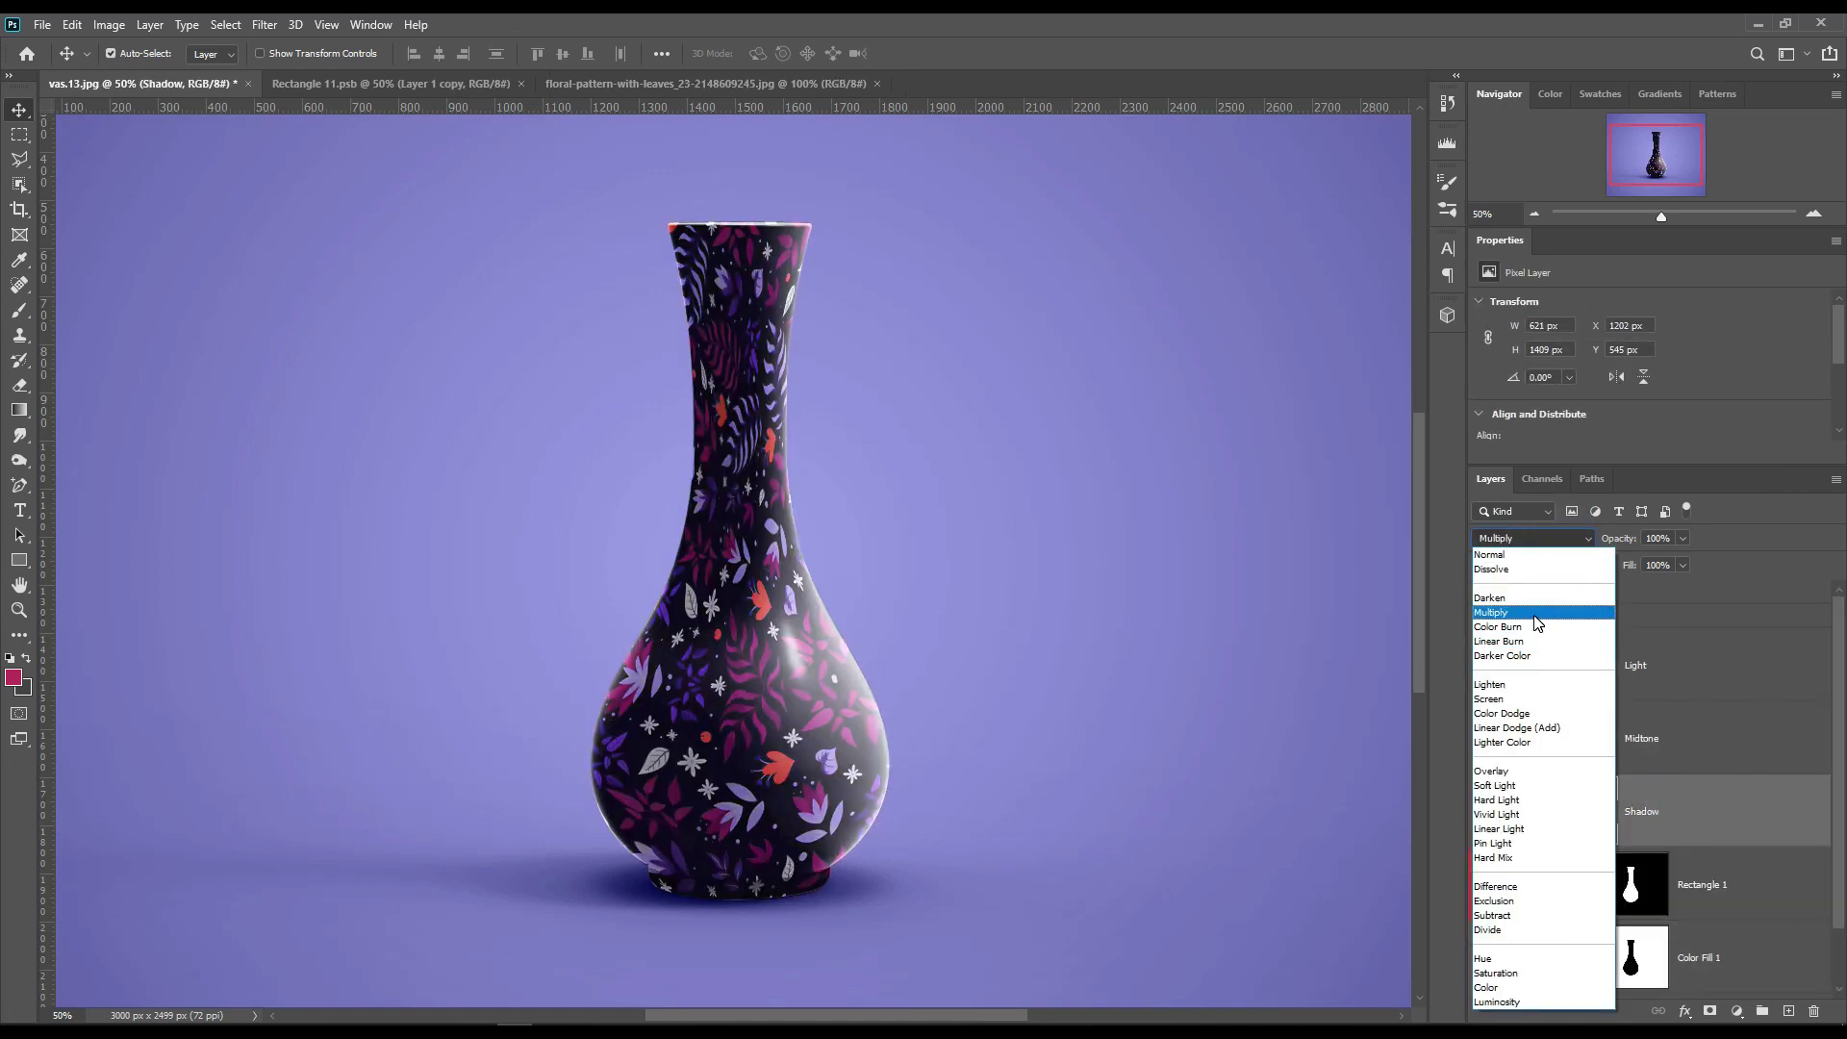
pyautogui.click(1535, 618)
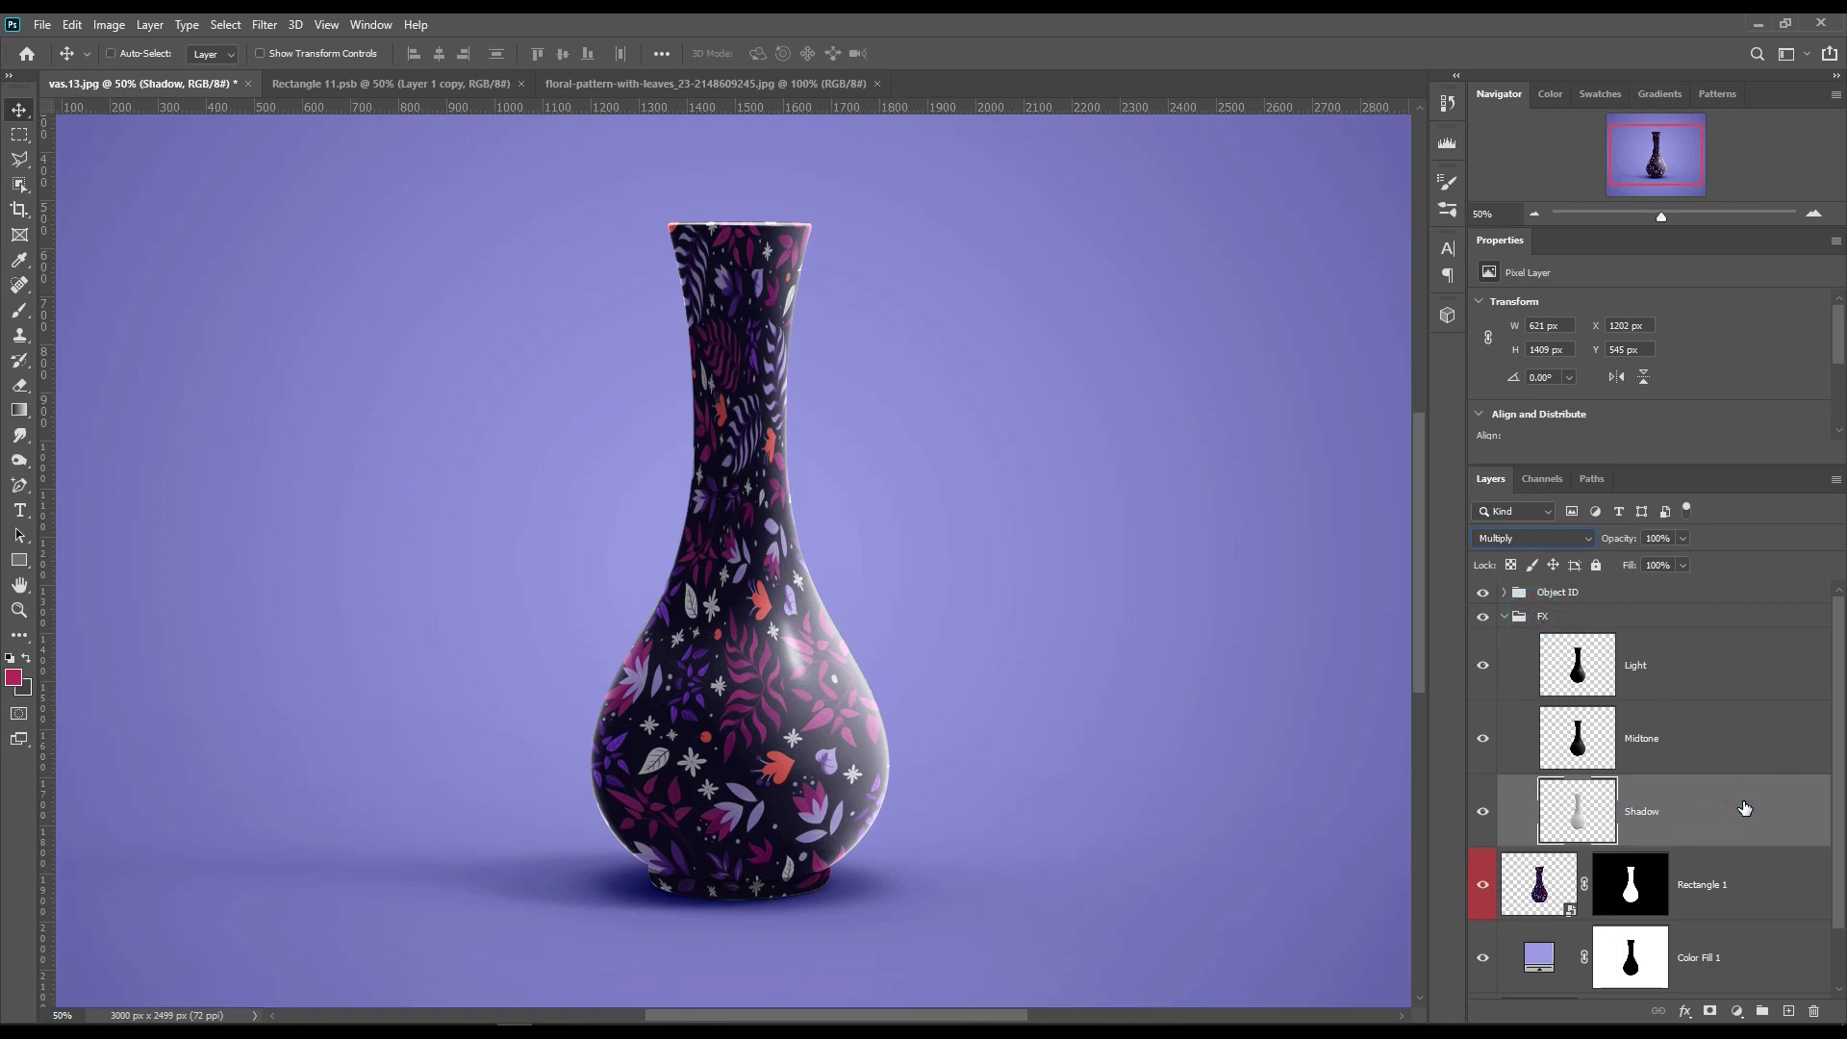
# Step: Duplicate the Shadow layer and set the copy's fill to 67%
pyautogui.hotkey('ctrl', 'j')
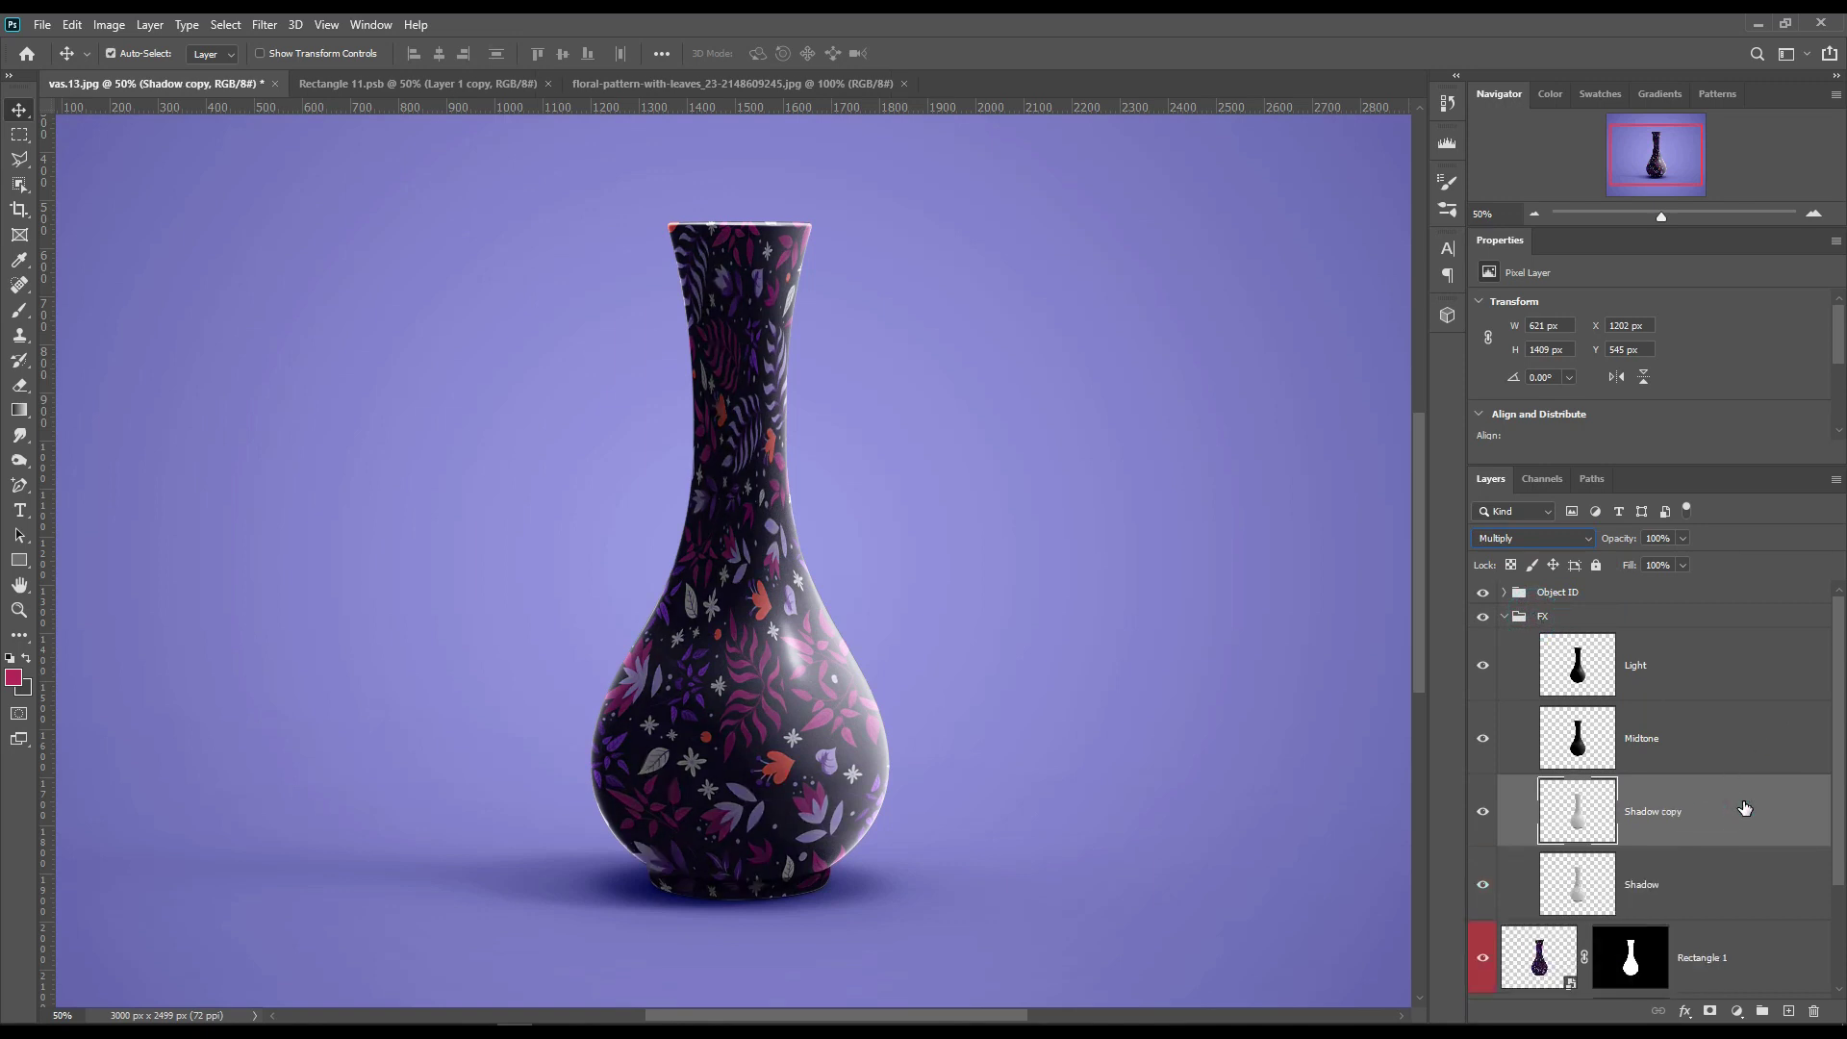
pyautogui.moveTo(1630, 570); pyautogui.dragTo(1614, 571)
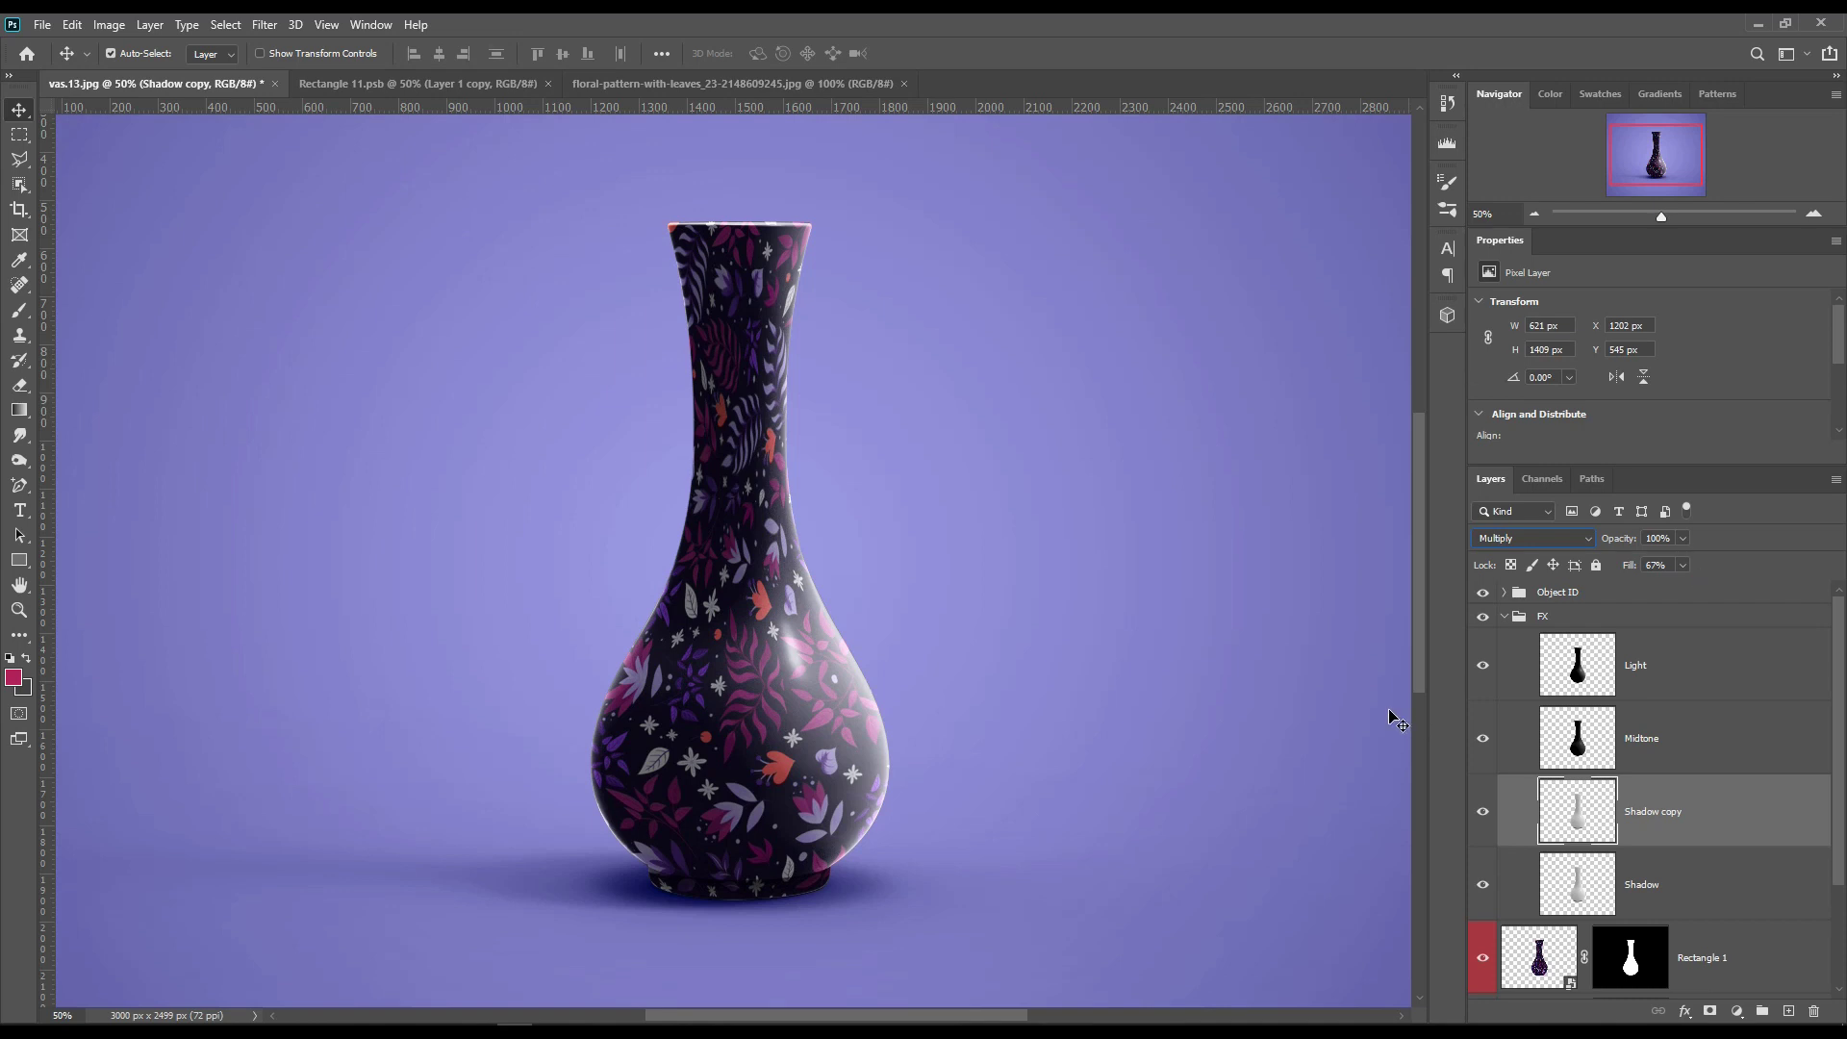
pyautogui.scroll(-3, 1398, 722)
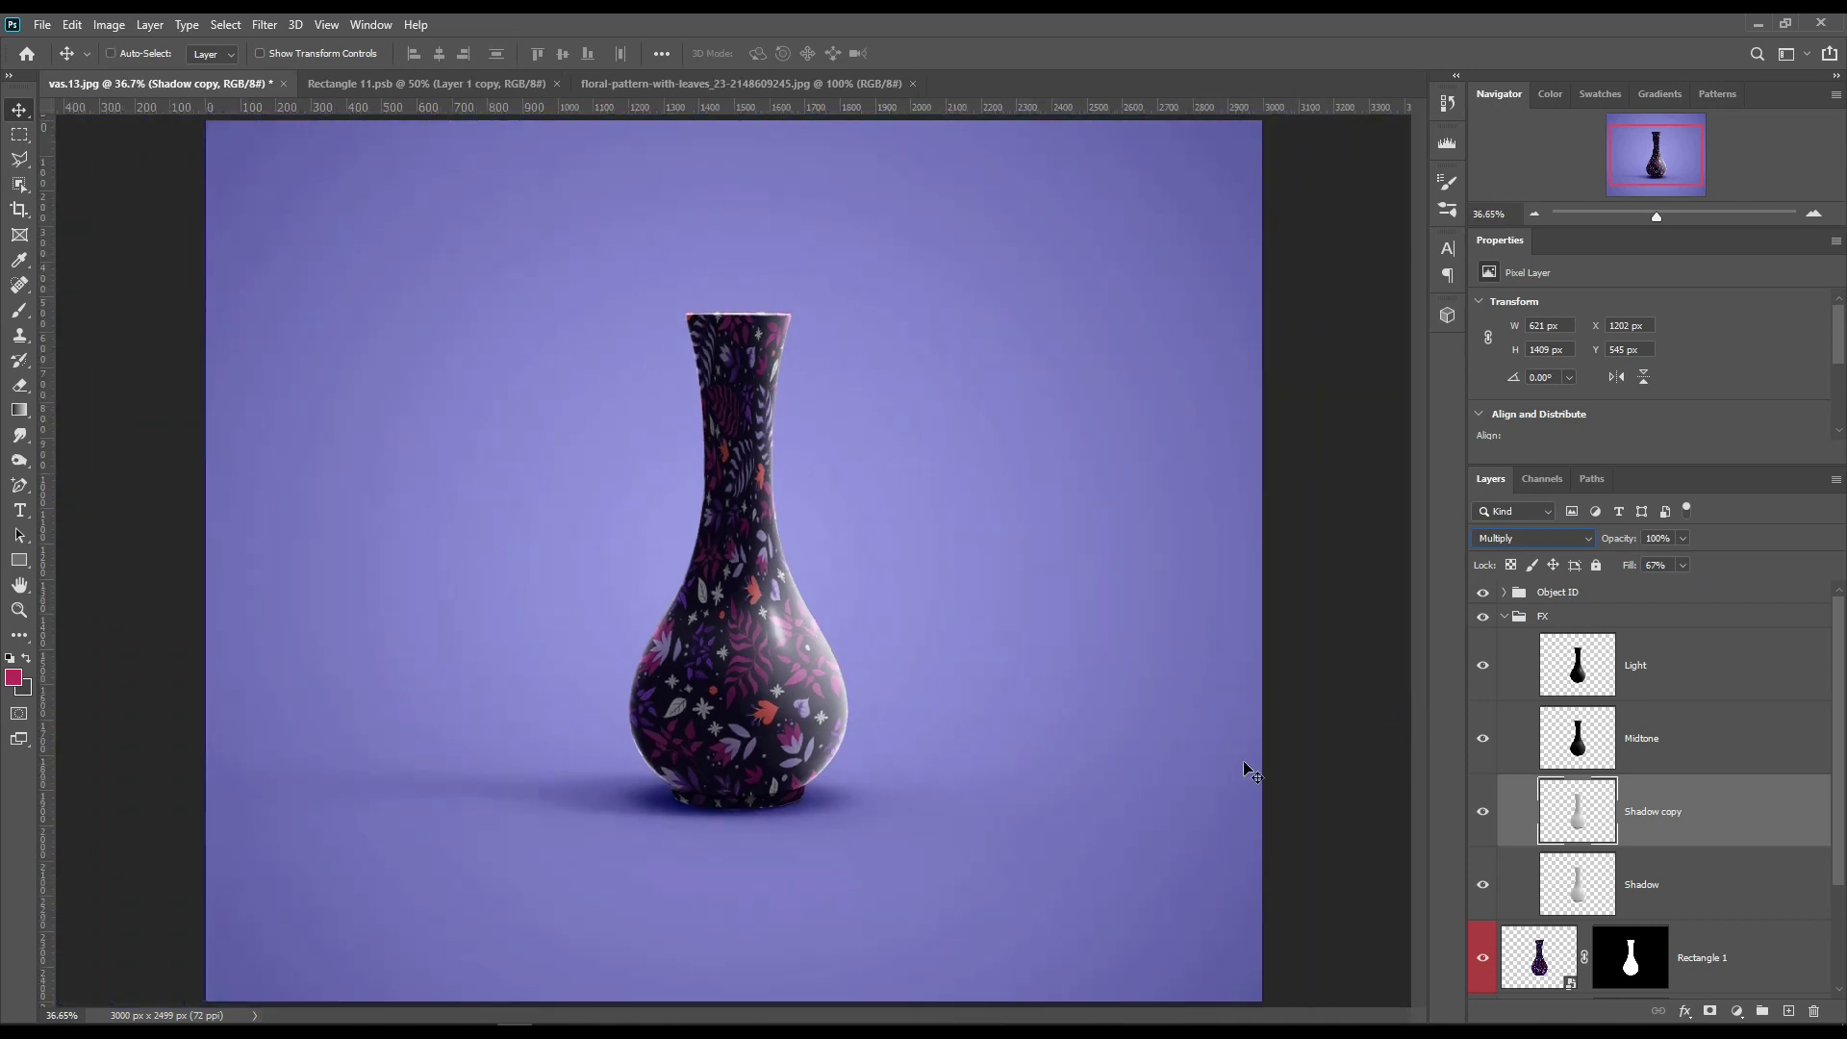
pyautogui.press('ctrl')
# Step: Compare the vase with and without the Midtone layer, and set that layer's fill to 39%
pyautogui.click(1680, 747)
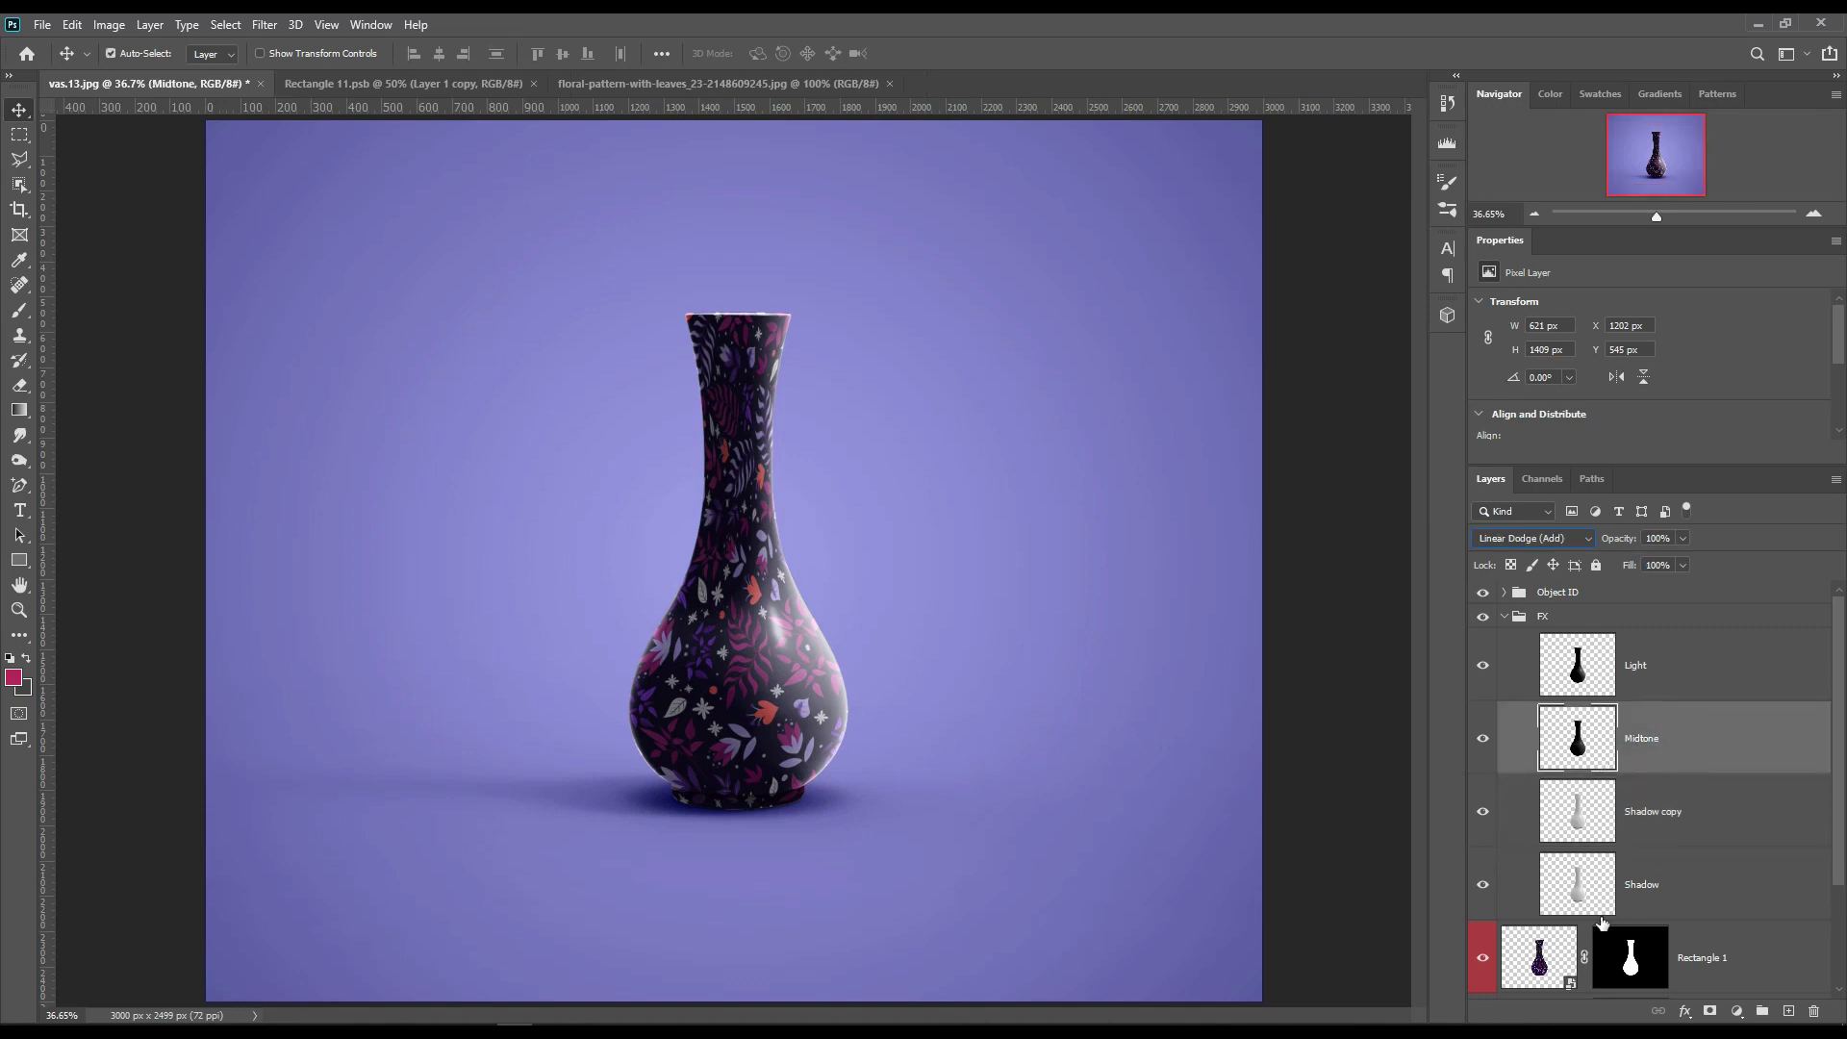
pyautogui.click(1484, 740)
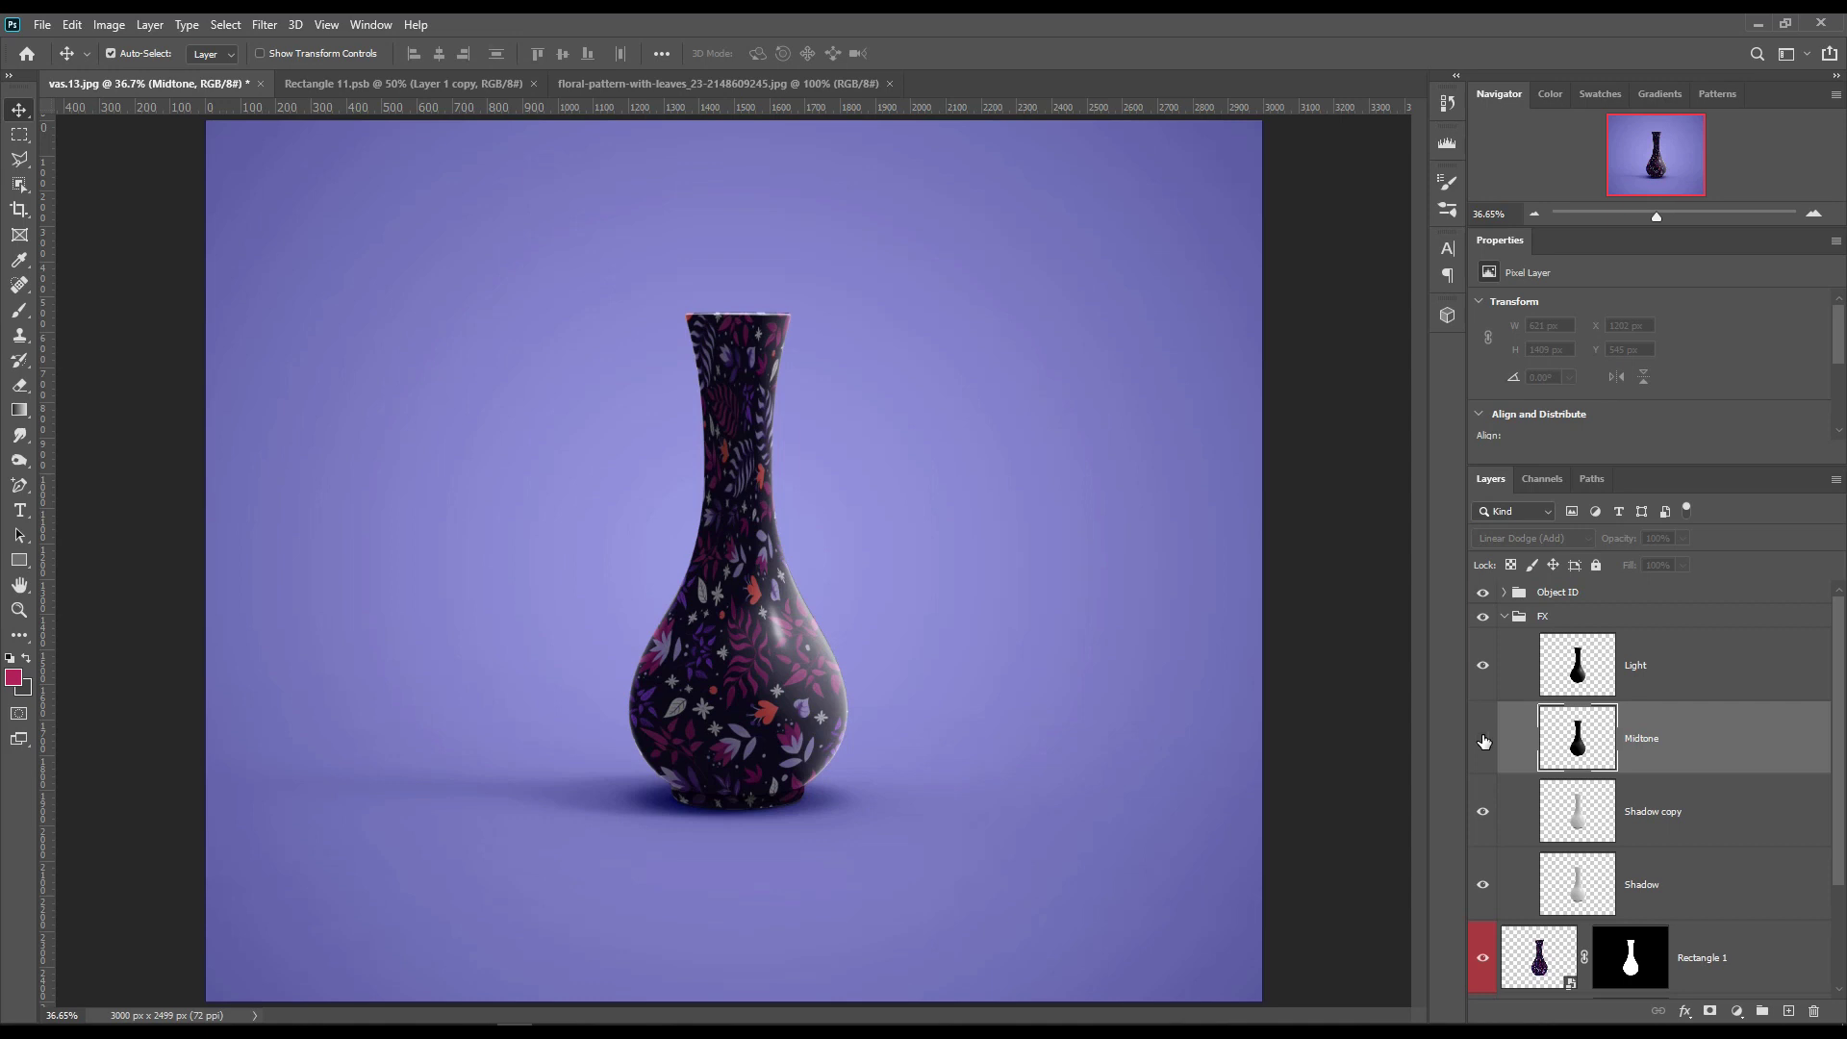
pyautogui.click(1484, 739)
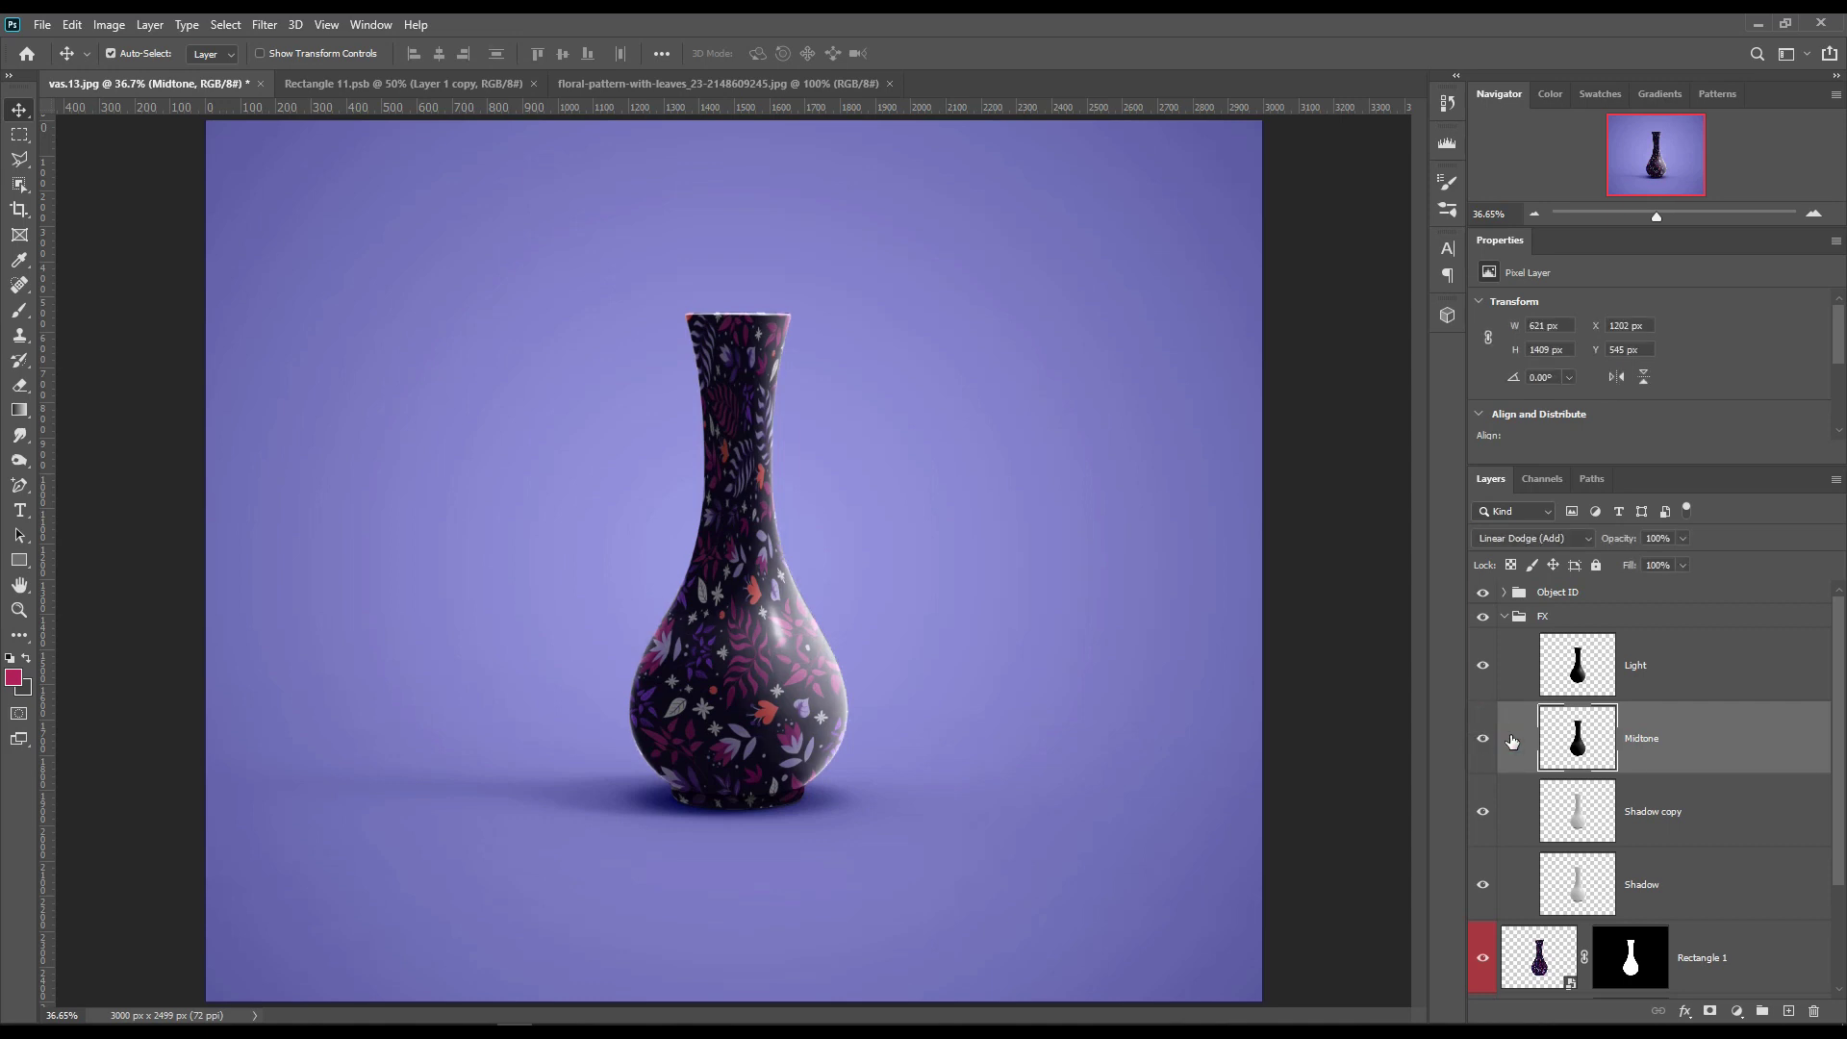
pyautogui.moveTo(1633, 567)
pyautogui.mouseDown()
pyautogui.moveTo(1613, 576)
pyautogui.moveTo(1634, 572)
pyautogui.mouseUp()
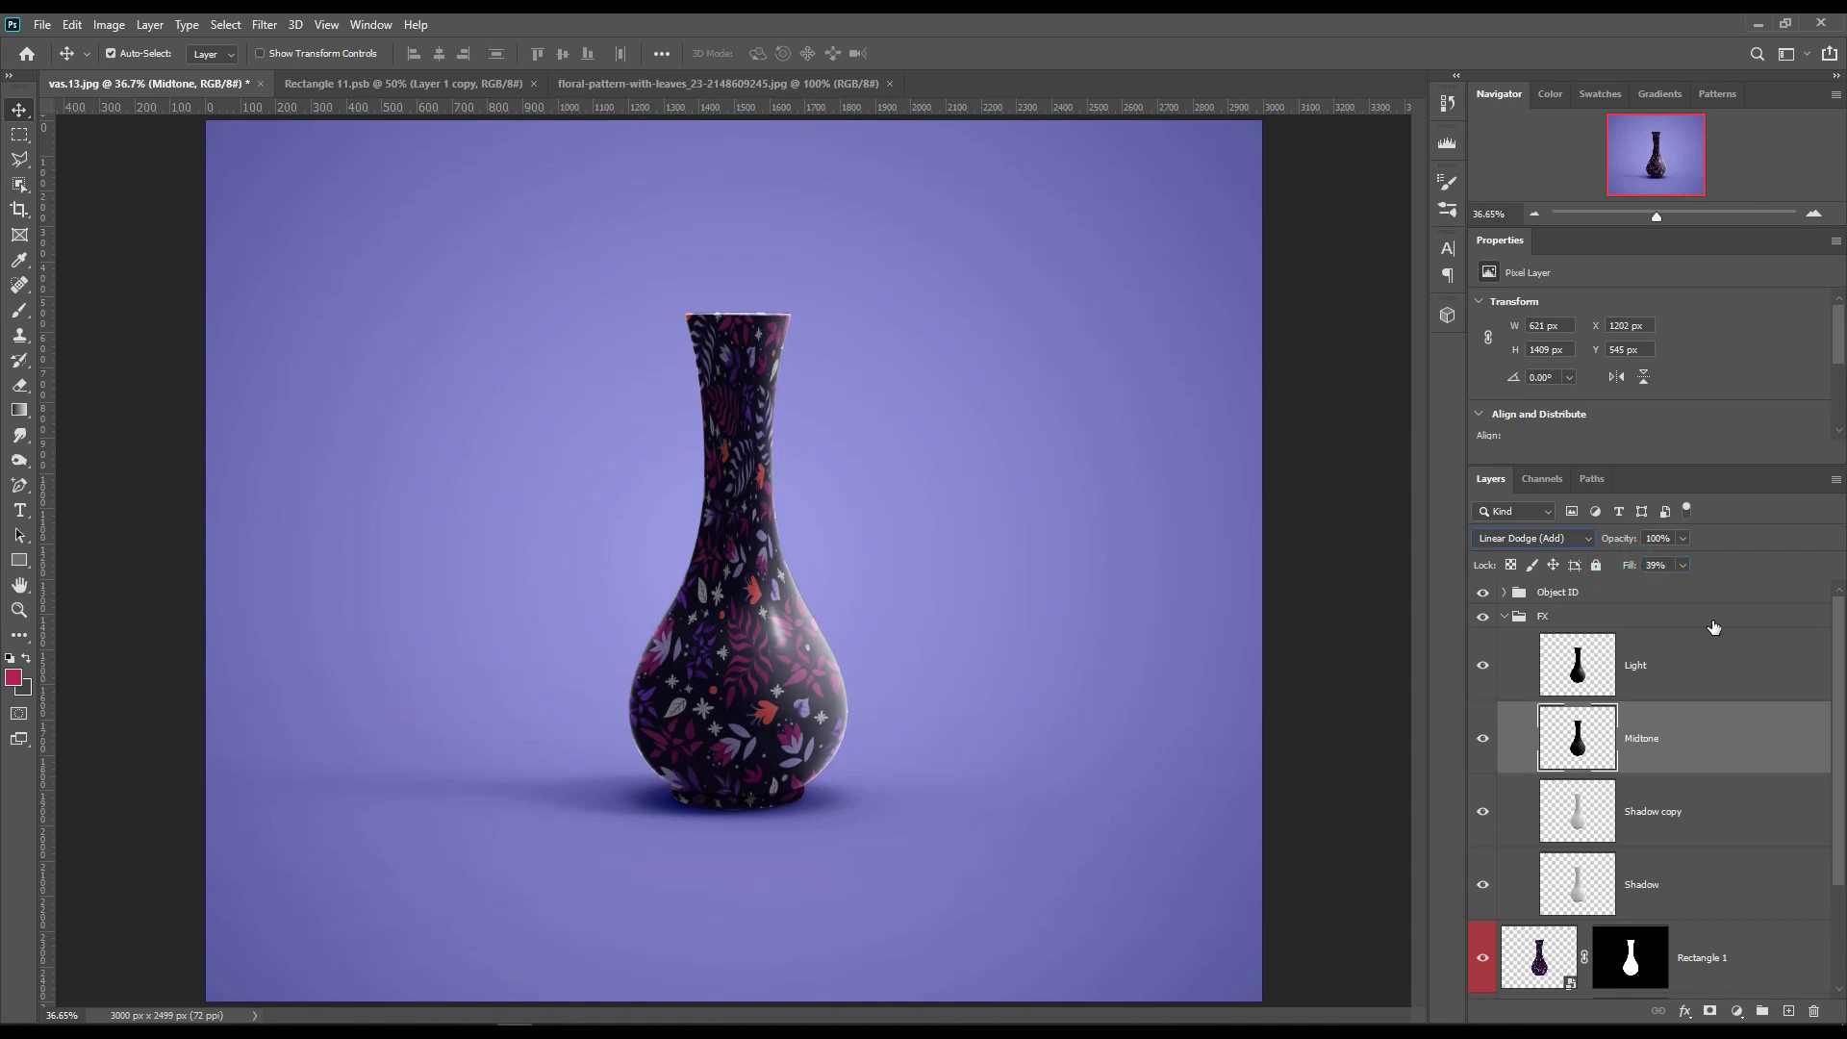